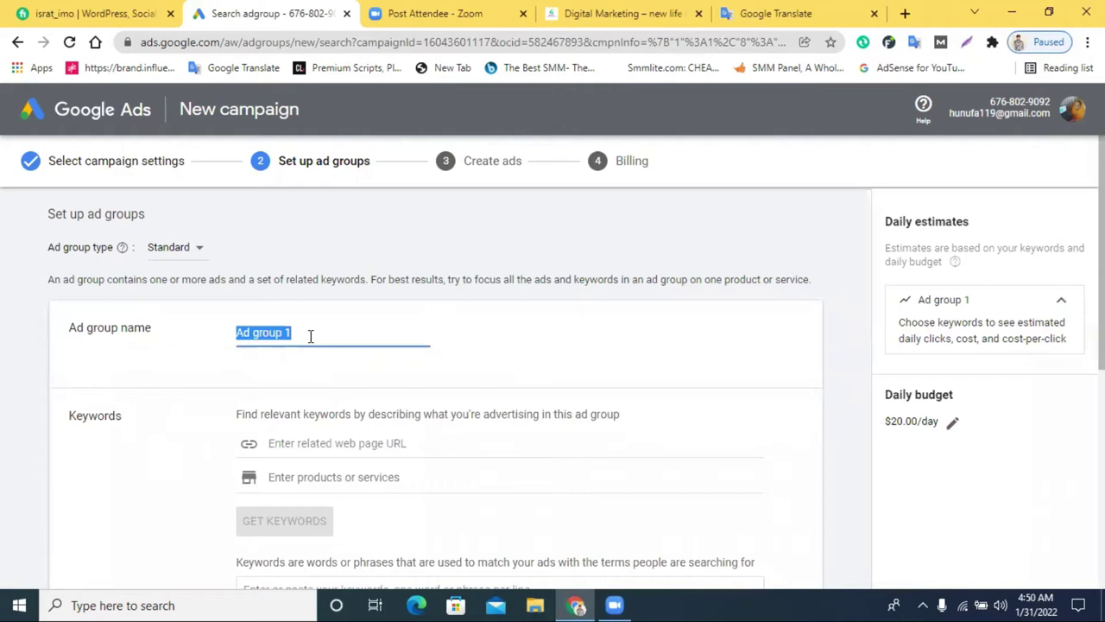
Keep the ad group type as Standard
left_click(189, 249)
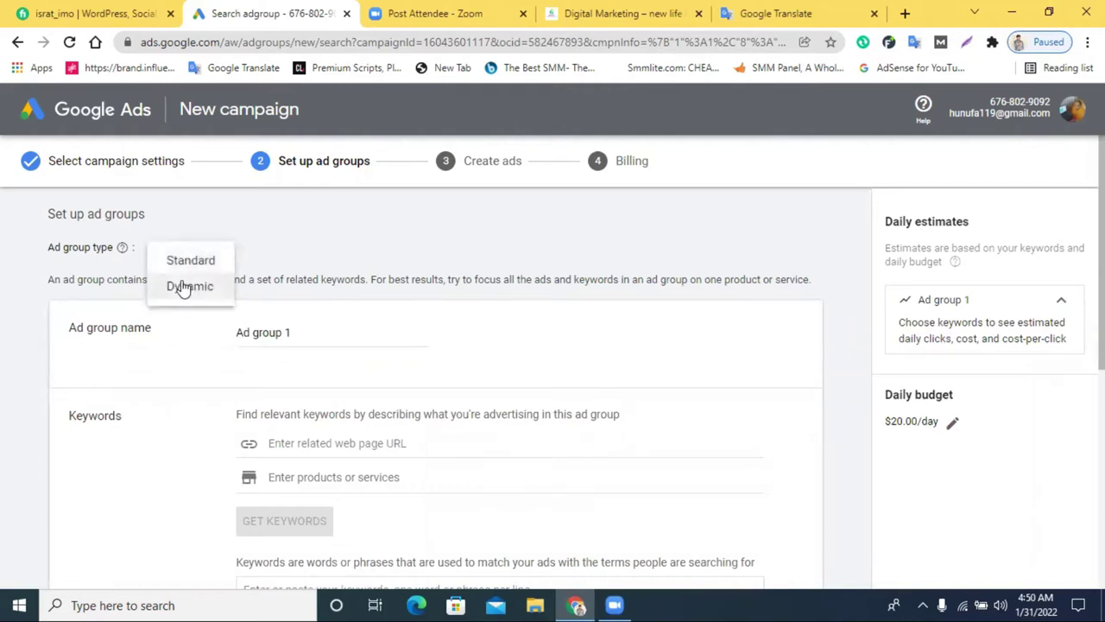
left_click(335, 231)
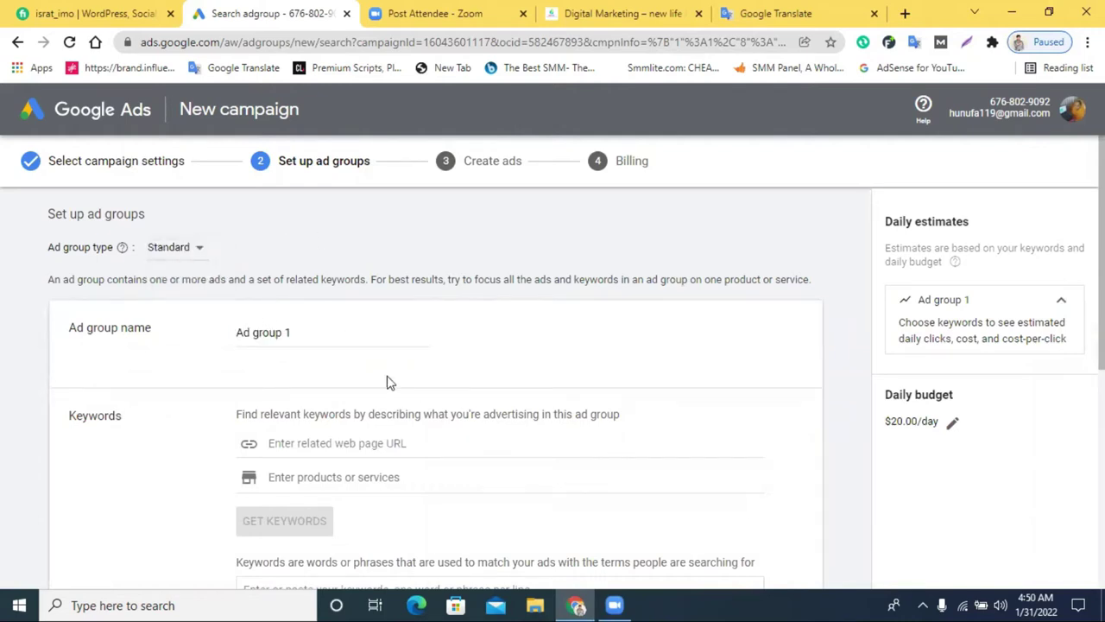
scroll(366, 365, "down", 1)
scroll(270, 294, "up", 1)
scroll(205, 392, "down", 2)
scroll(312, 381, "up", 1)
scroll(336, 383, "down", 3)
scroll(336, 335, "up", 2)
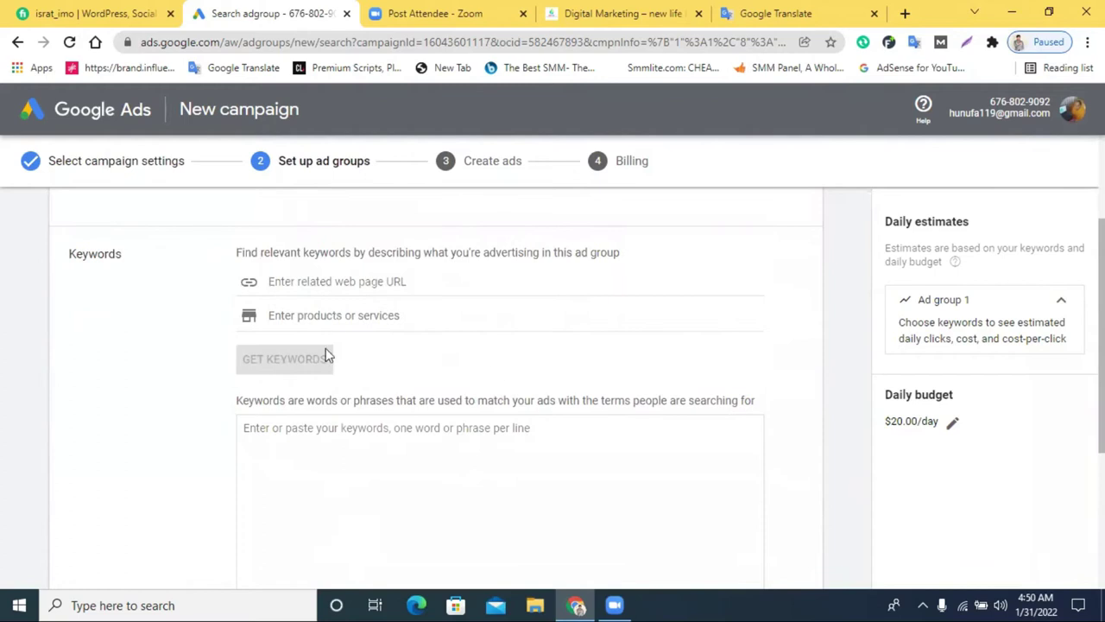
Paste the digital marketing course page URL into the web page field and generate keyword ideas
left_click(319, 280)
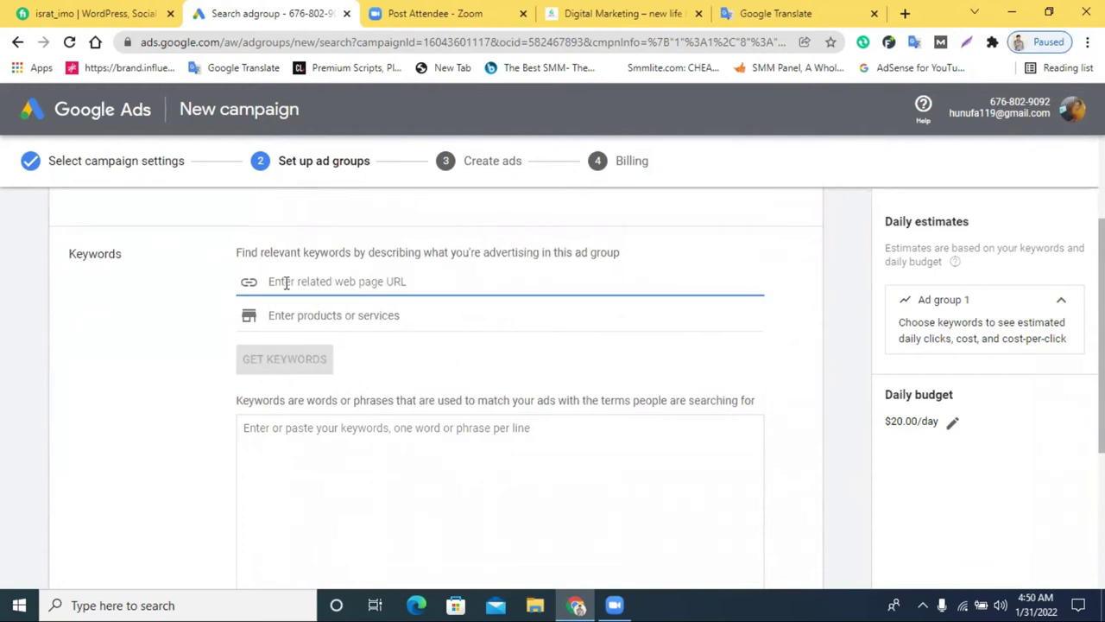
left_click(620, 13)
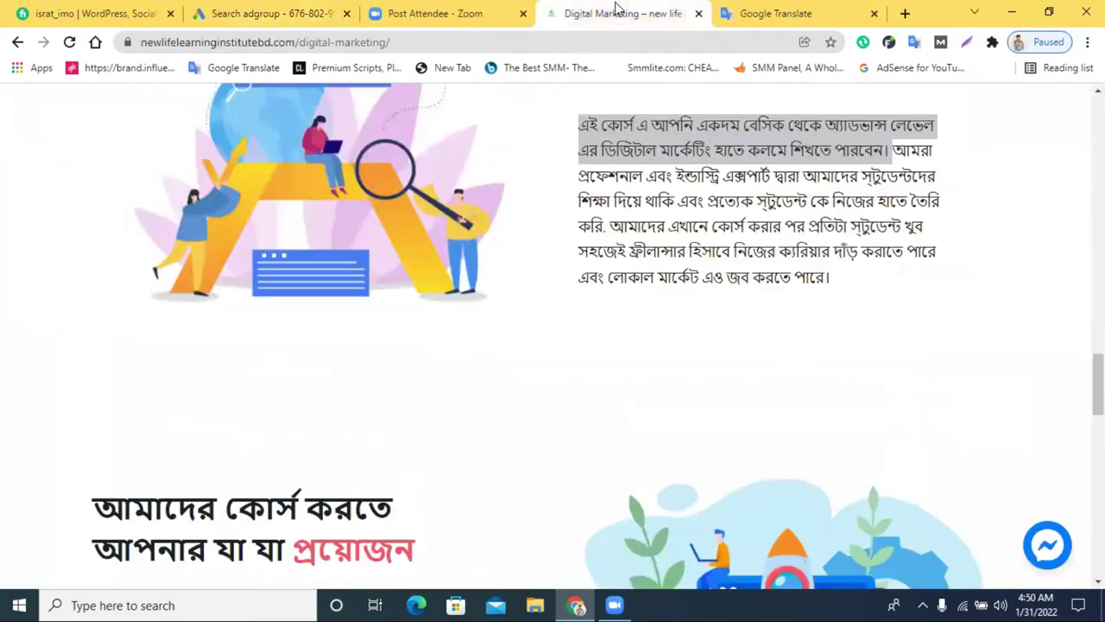
right_click(457, 41)
left_click(564, 130)
left_click(259, 13)
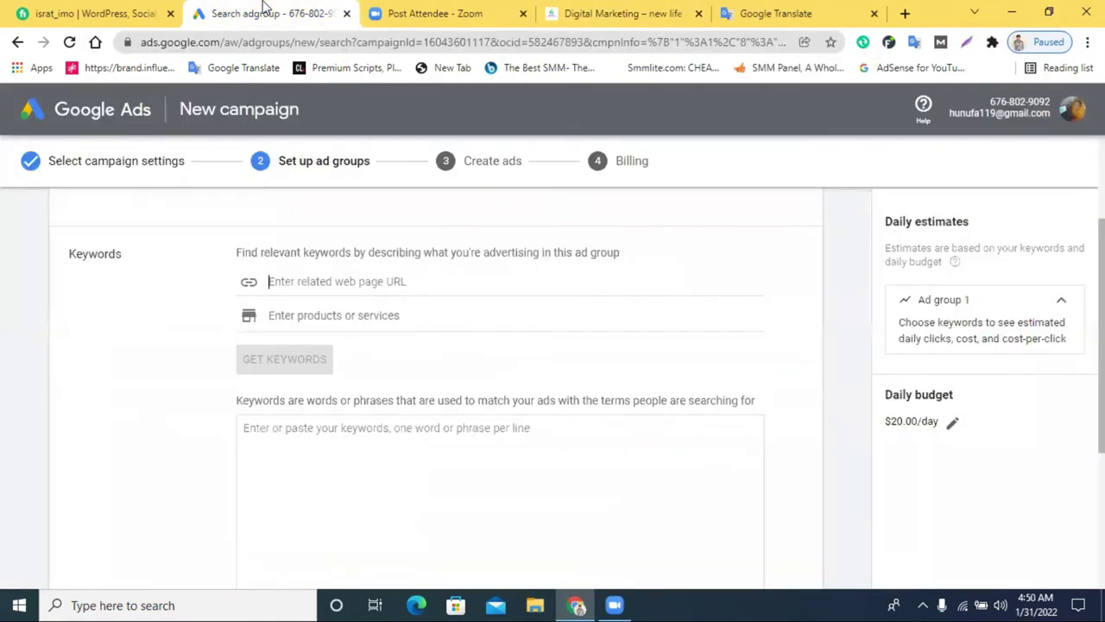
right_click(337, 274)
left_click(396, 392)
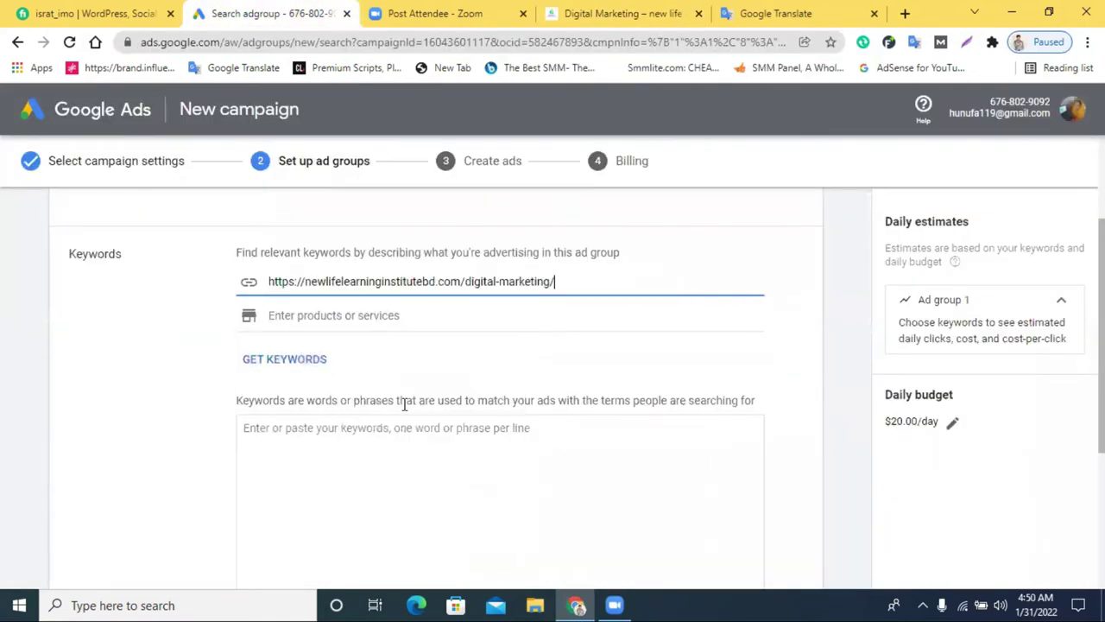
left_click(284, 373)
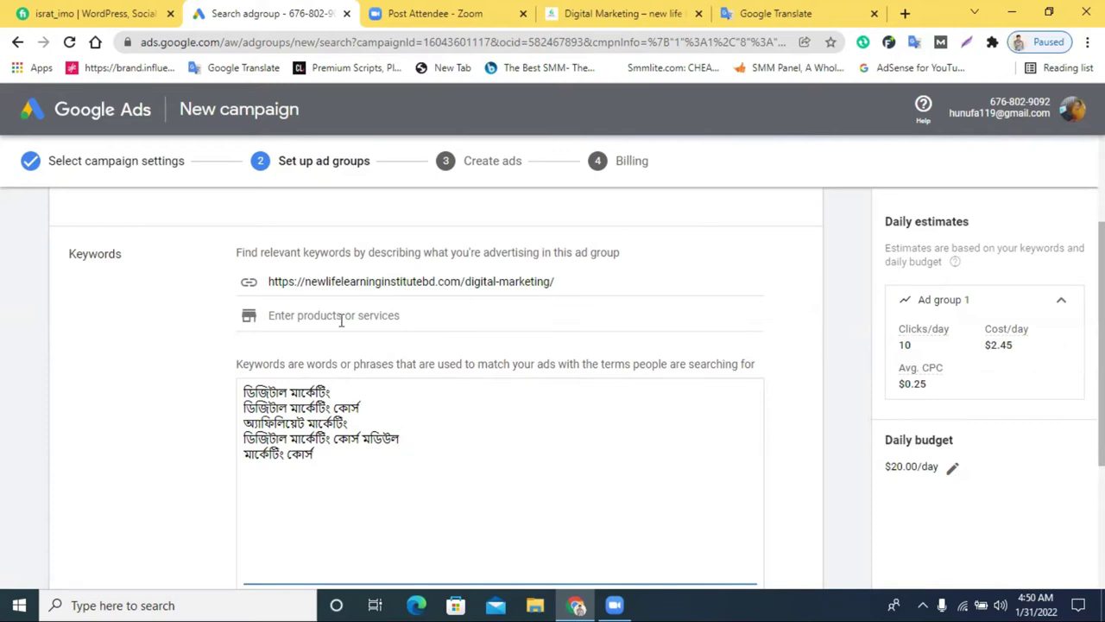
triple_click(358, 281)
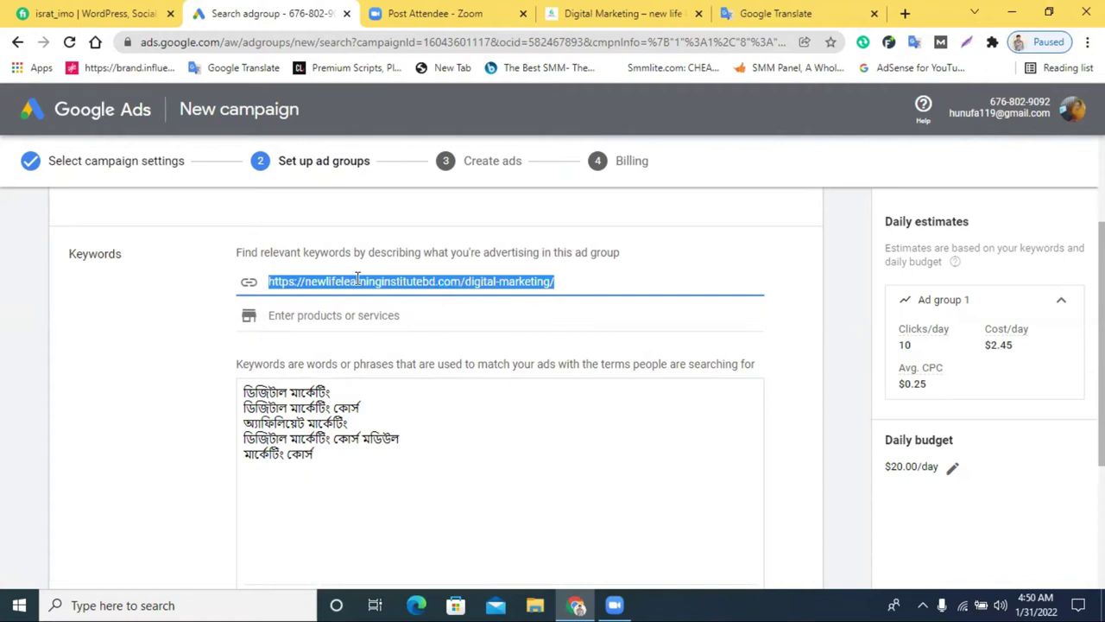
Clear the web page URL and the five Bengali keywords
key("BackSpace")
left_click_drag(352, 497, 237, 429)
key("BackSpace")
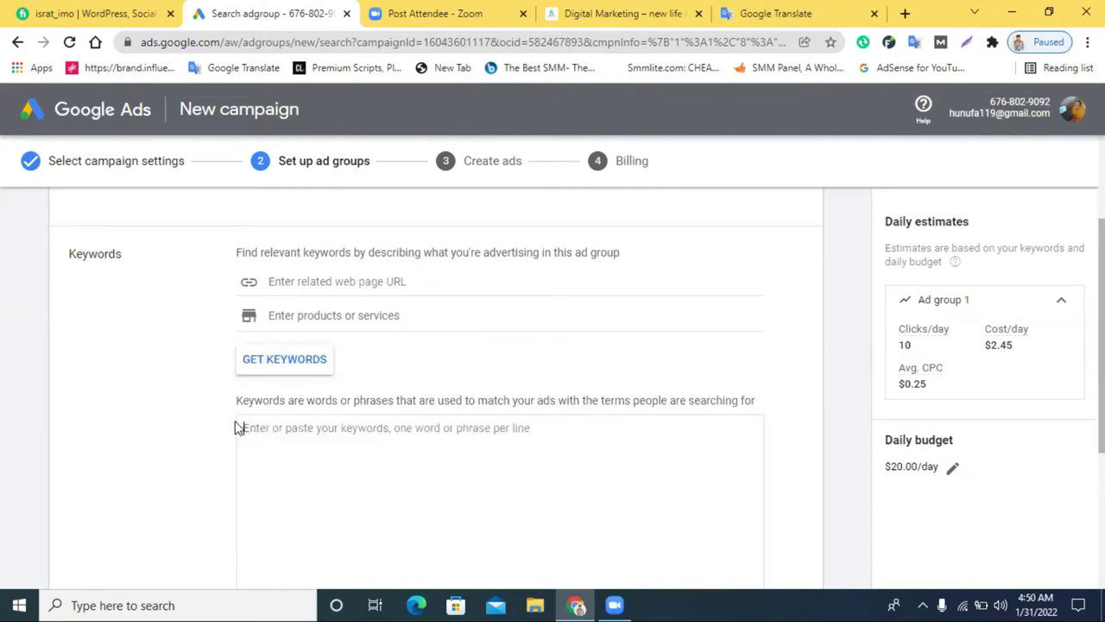
Enter 'digital marketing' as the product or service and generate keyword ideas
left_click(305, 309)
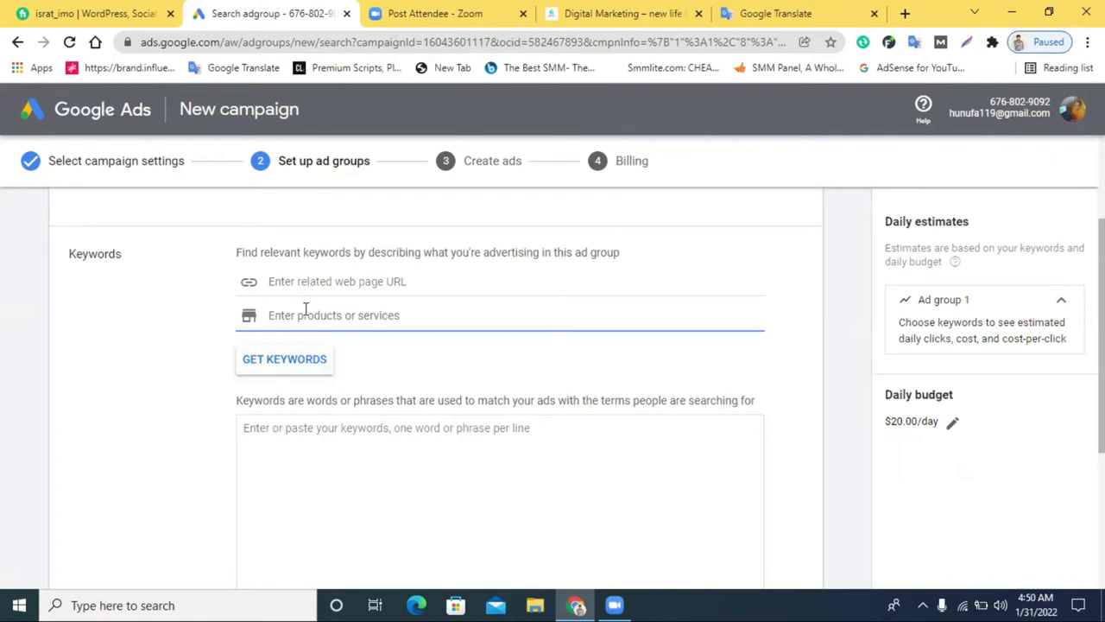
type("digital marketing")
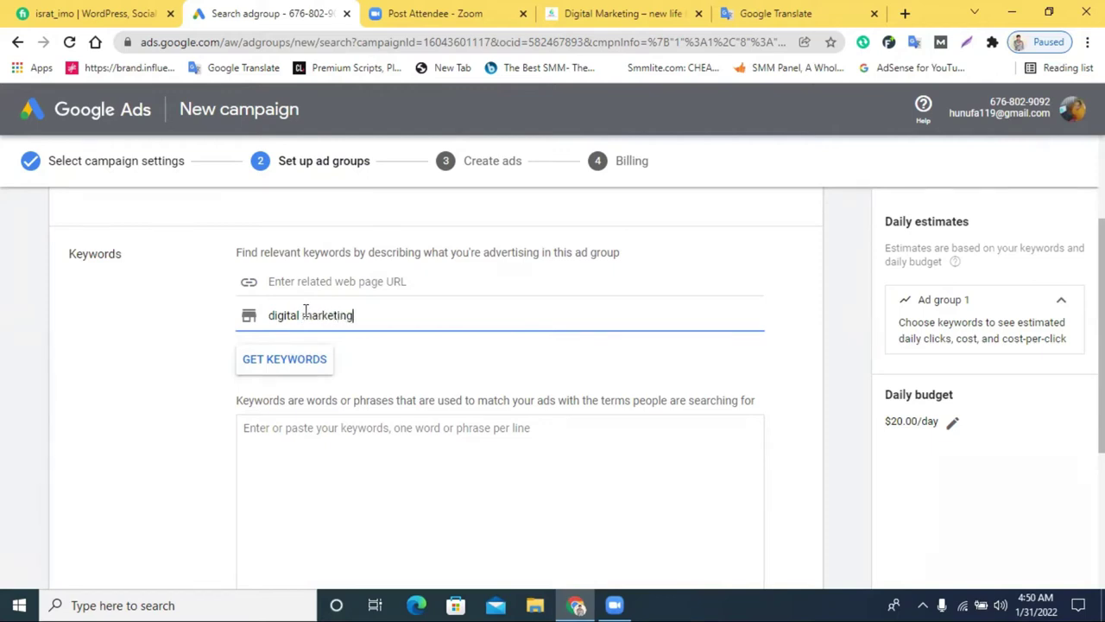
key("Return")
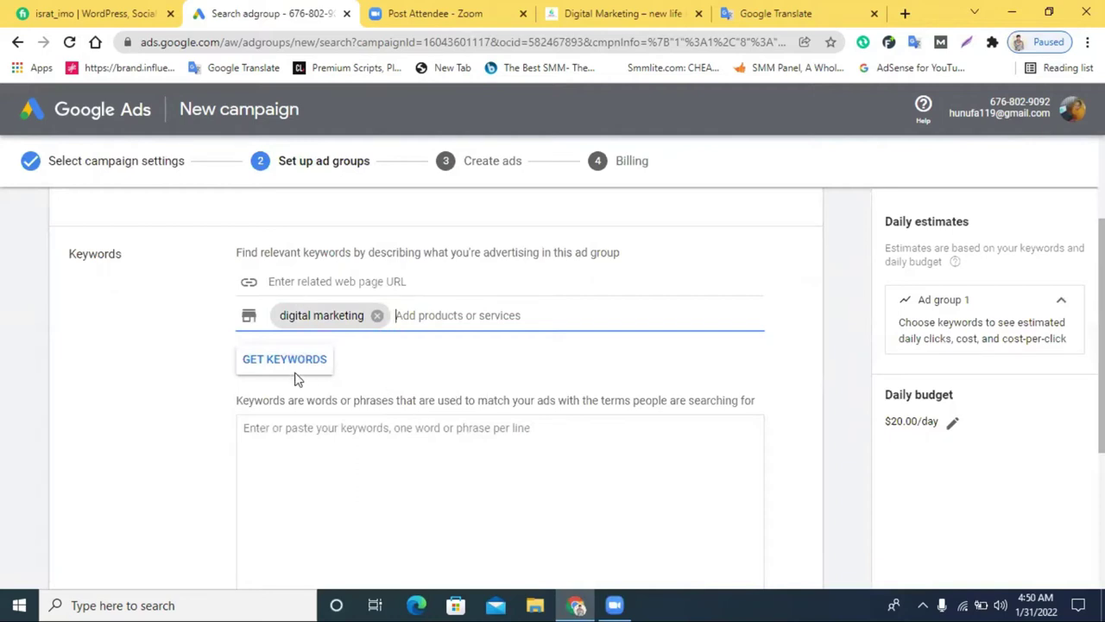
left_click(250, 364)
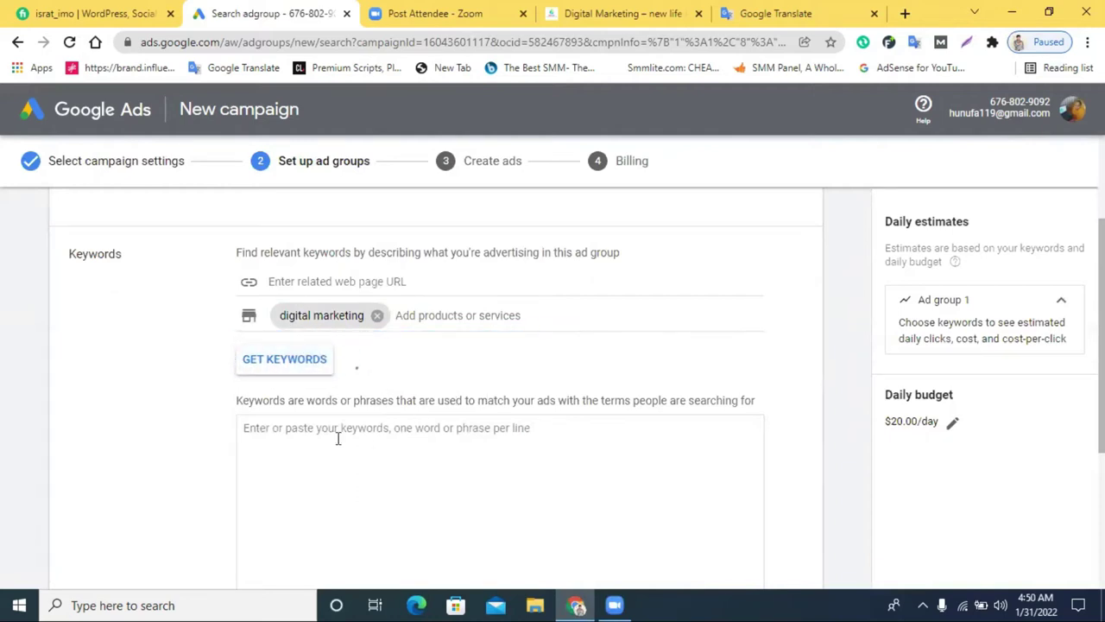
Keep only digital marketing services, google digital marketing and internet marketing, then review the match-type legend
scroll(432, 336, "down", 3)
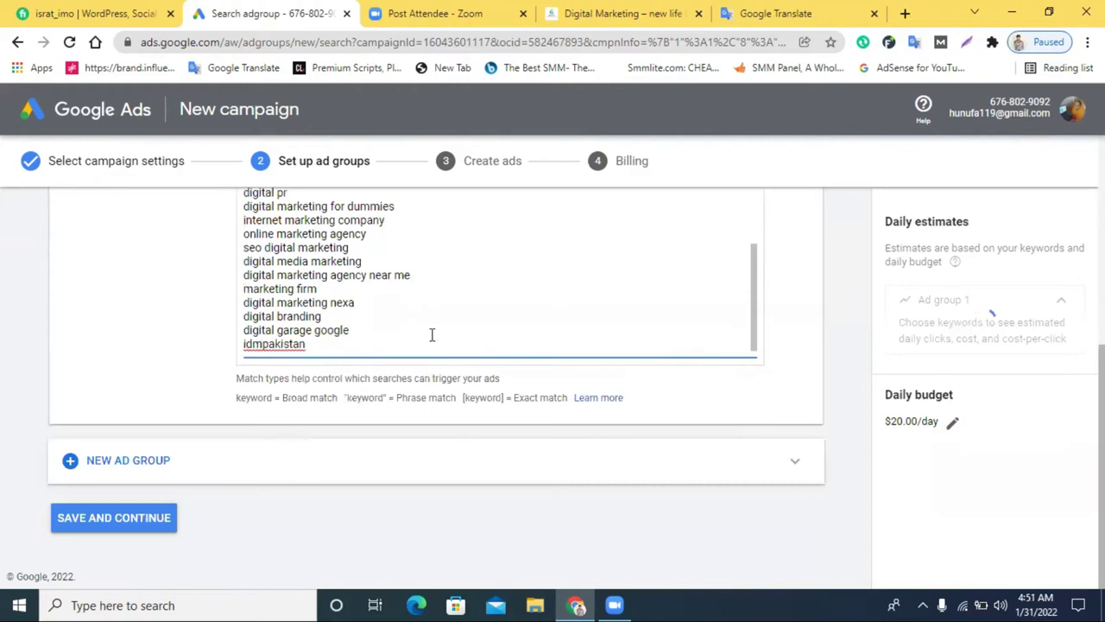
scroll(392, 288, "up", 3)
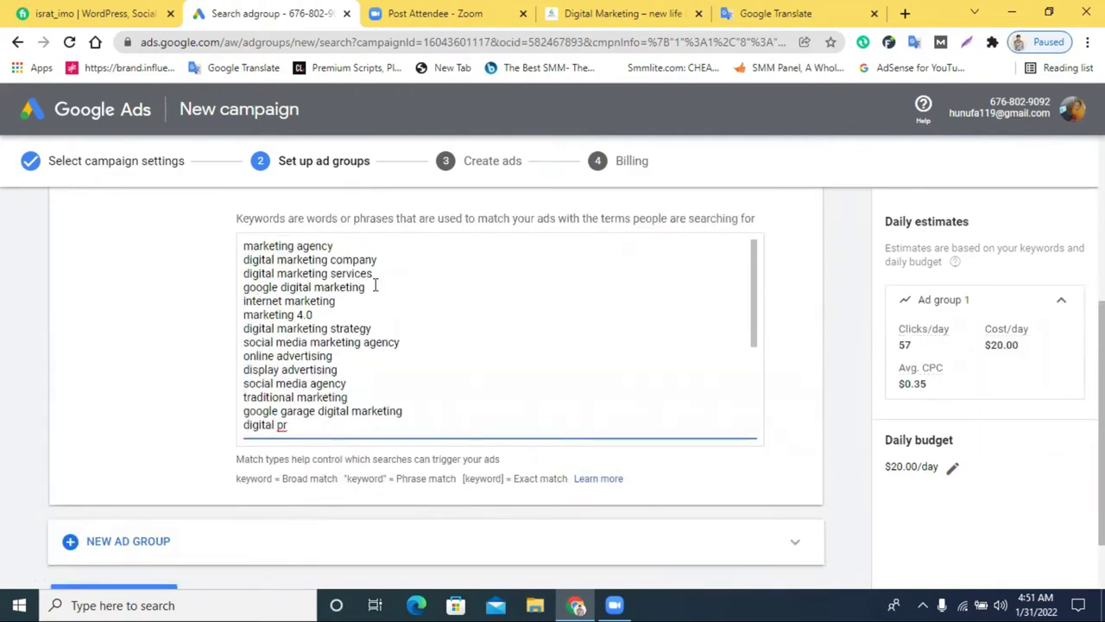
left_click_drag(378, 261, 207, 236)
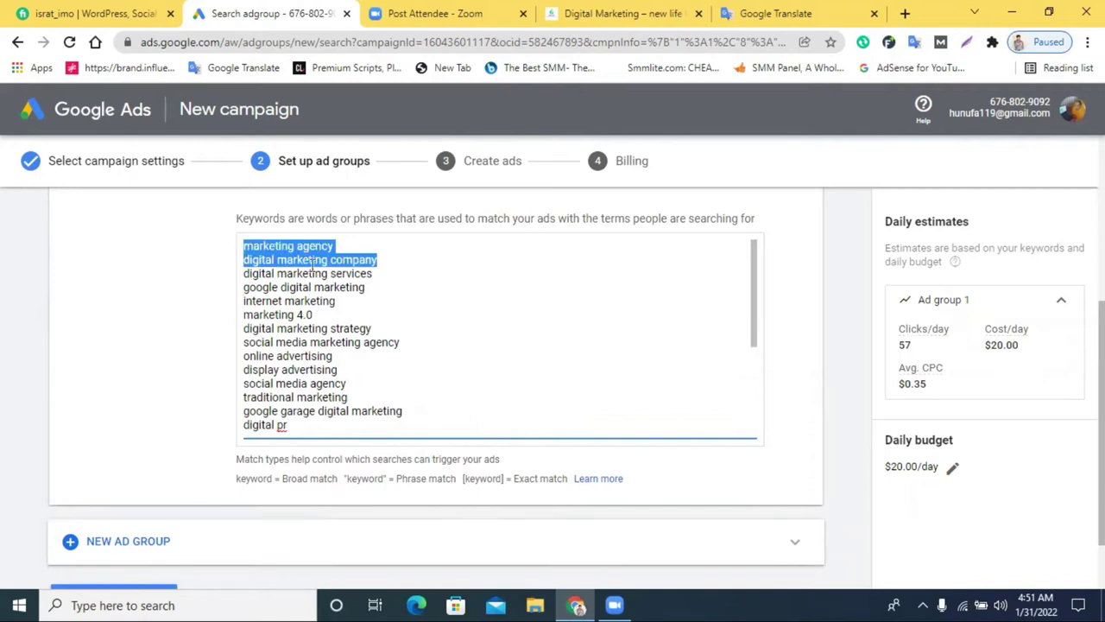
key("BackSpace")
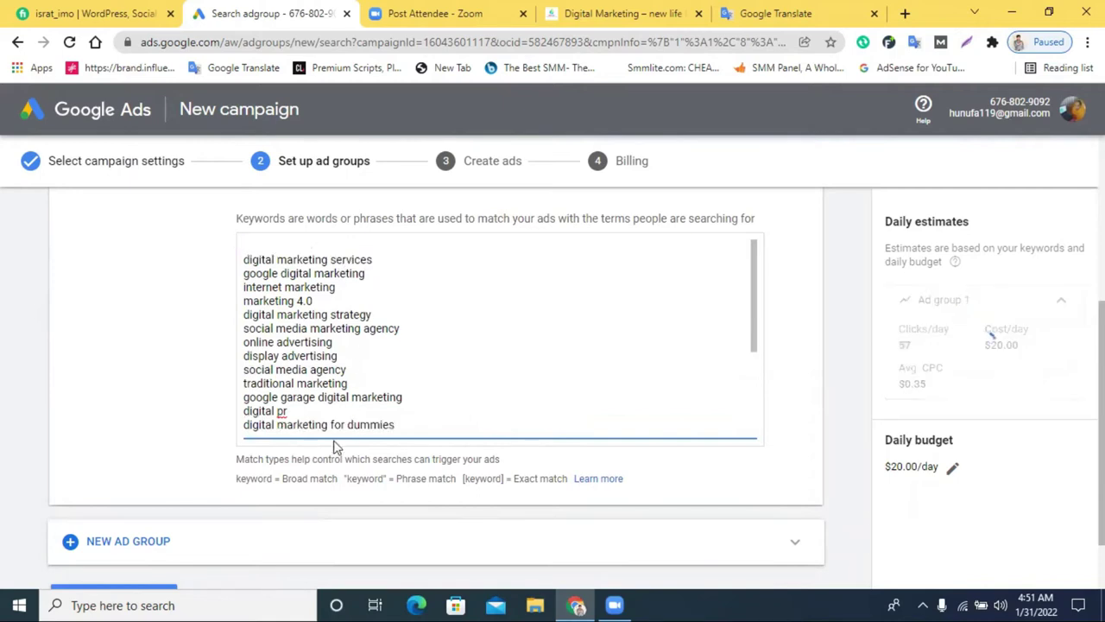
left_click_drag(399, 425, 245, 298)
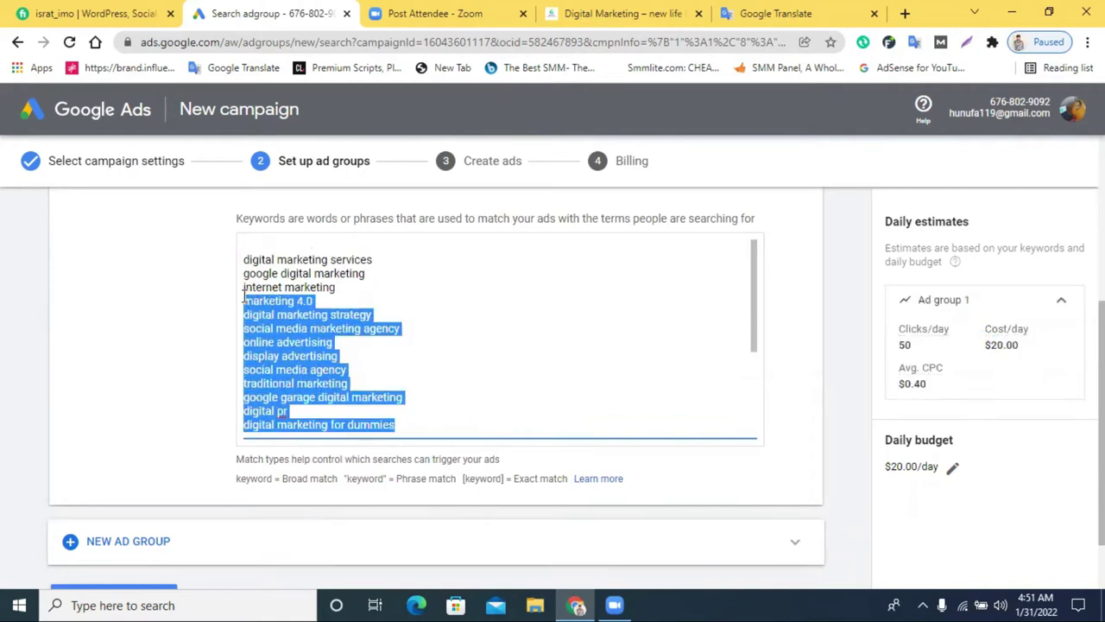
type("internet marketing company online marketing agency seo digital marketing digital media marketing digital marketing agency near me marketing firm digital marketing nexa digital branding digital garage google")
left_click_drag(365, 421, 238, 307)
key("BackSpace")
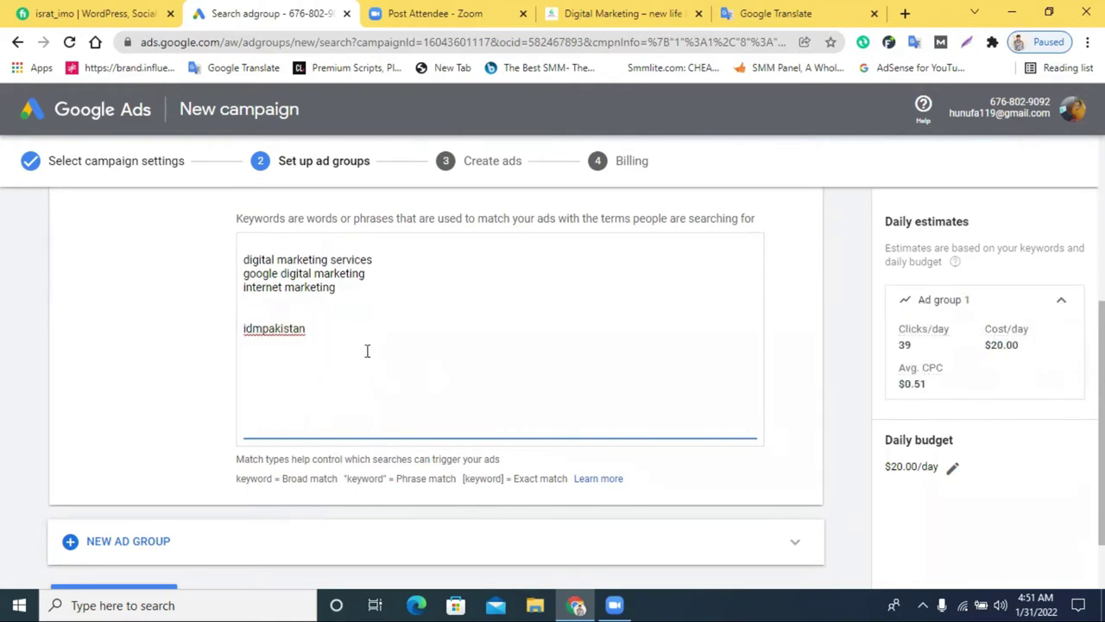
left_click_drag(306, 325, 234, 316)
key("BackSpace")
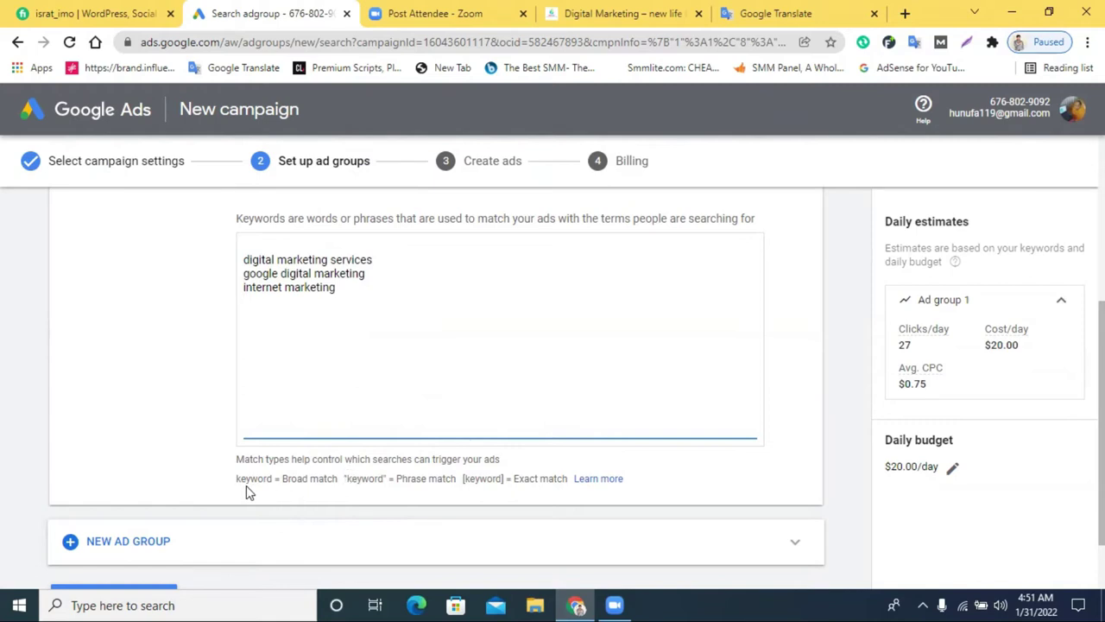
left_click_drag(367, 478, 555, 478)
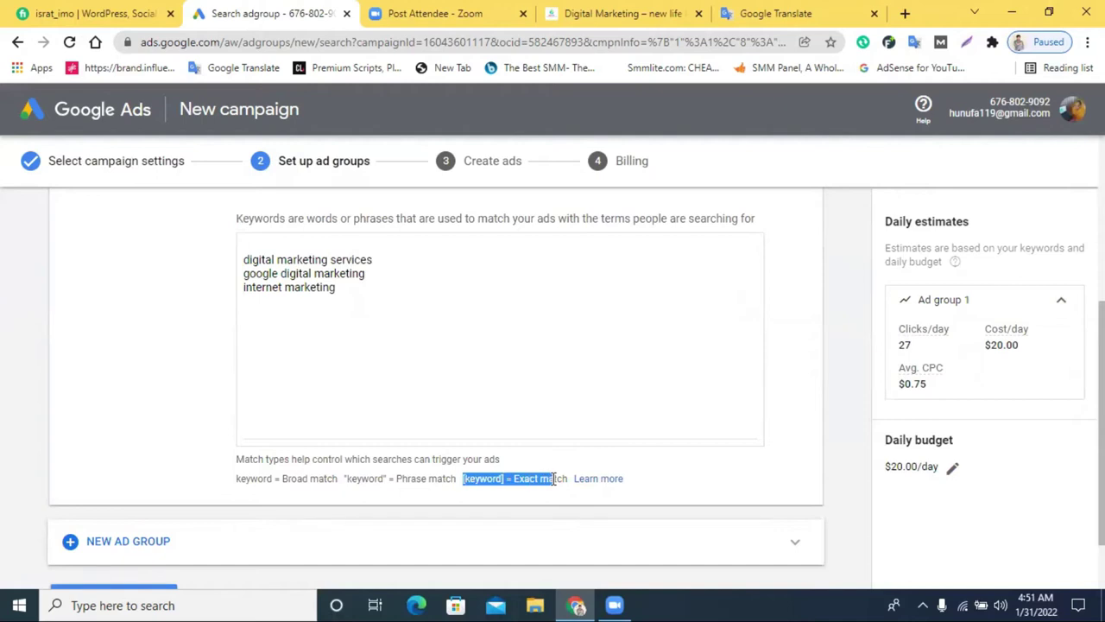
left_click_drag(283, 478, 376, 480)
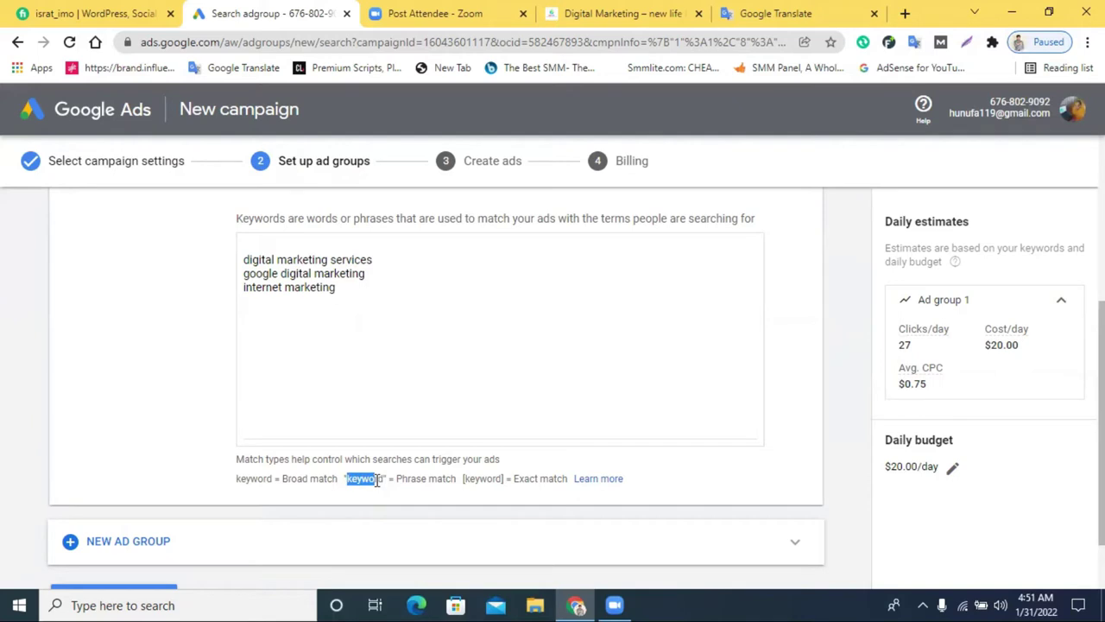
Bracket 'digital marketing services' as exact match and start marking 'google digital marketing'
left_click(243, 261)
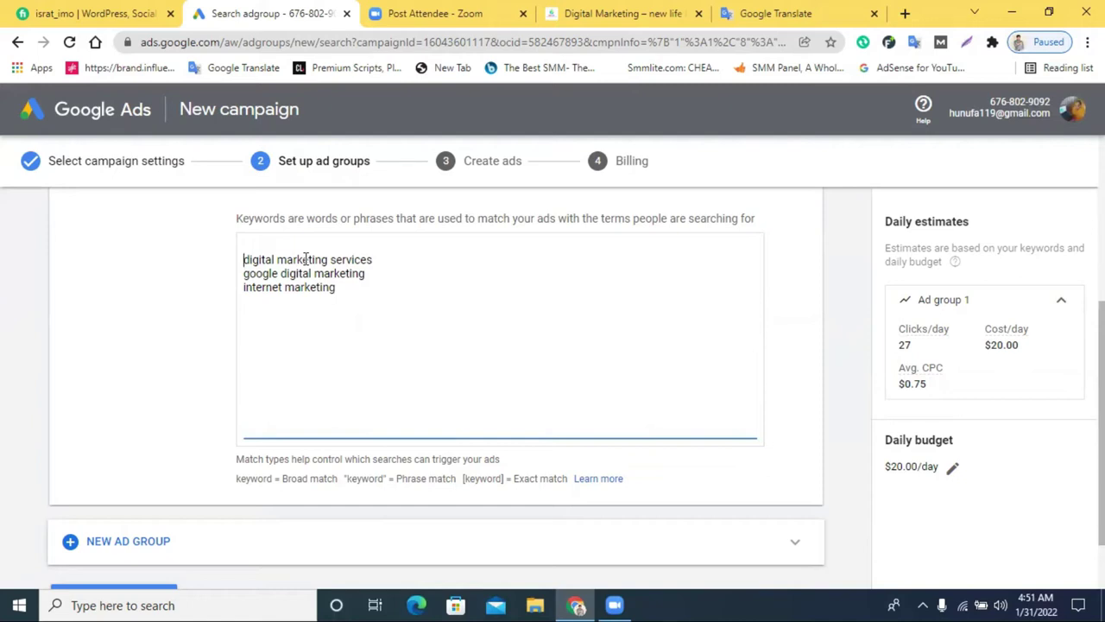
type("[")
left_click(388, 259)
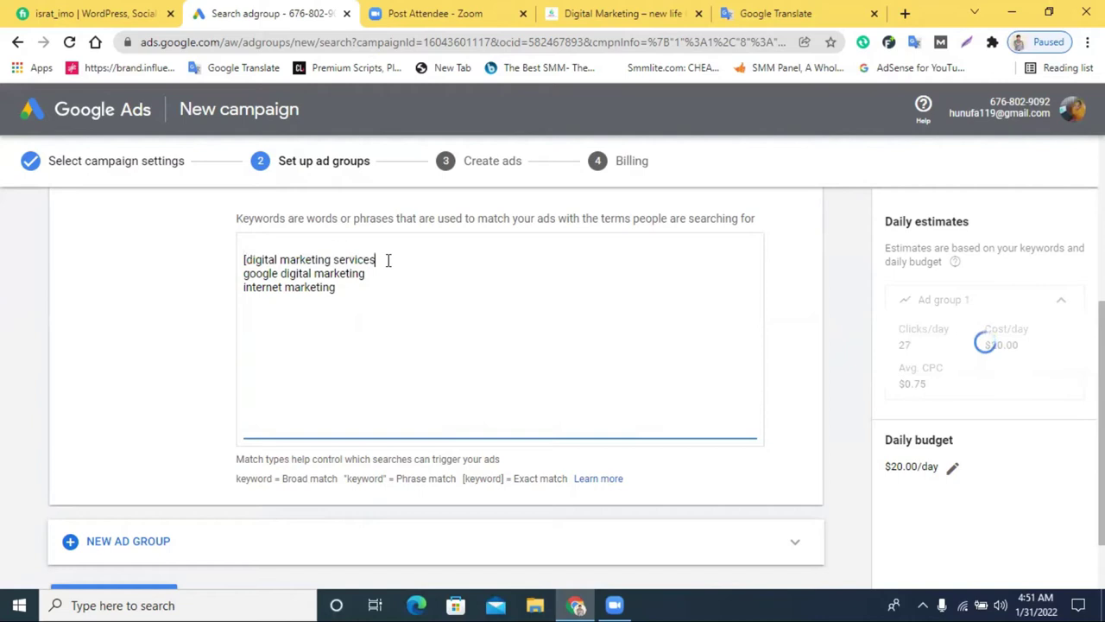
type("]")
left_click(245, 274)
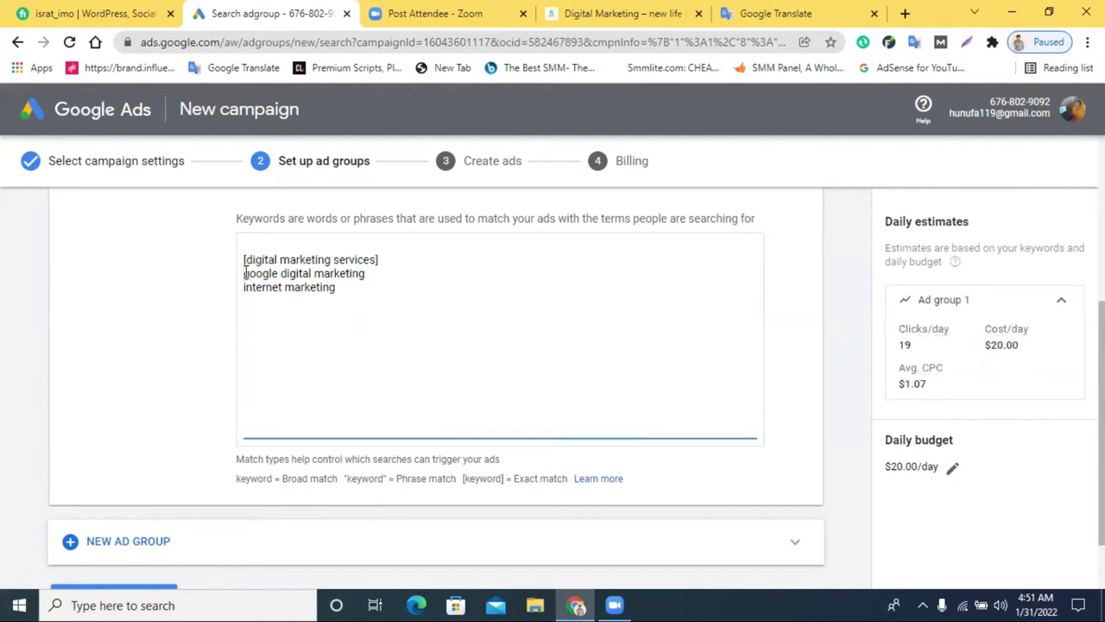
type("[")
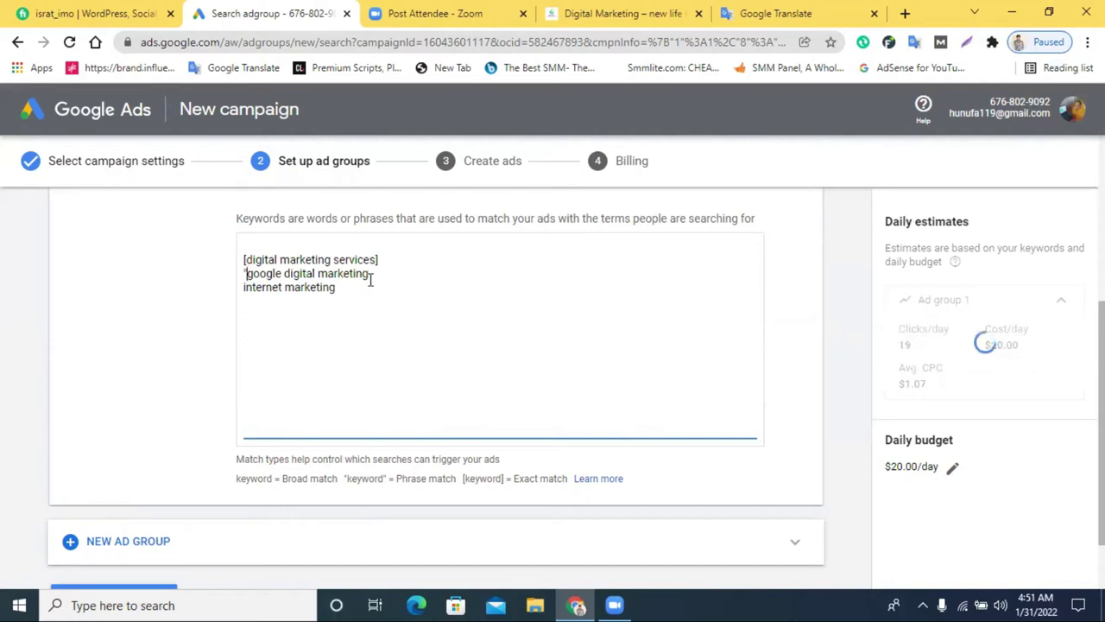
key("Down")
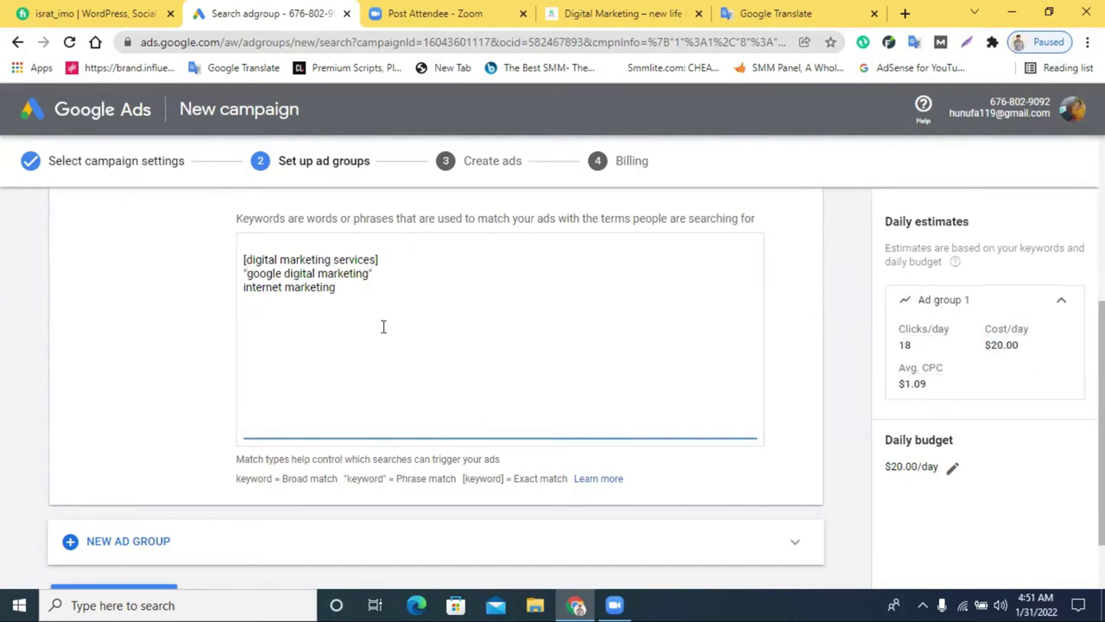
Save the ad group and continue to ad creation
scroll(475, 321, "down", 1)
scroll(420, 343, "up", 1)
scroll(286, 345, "down", 1)
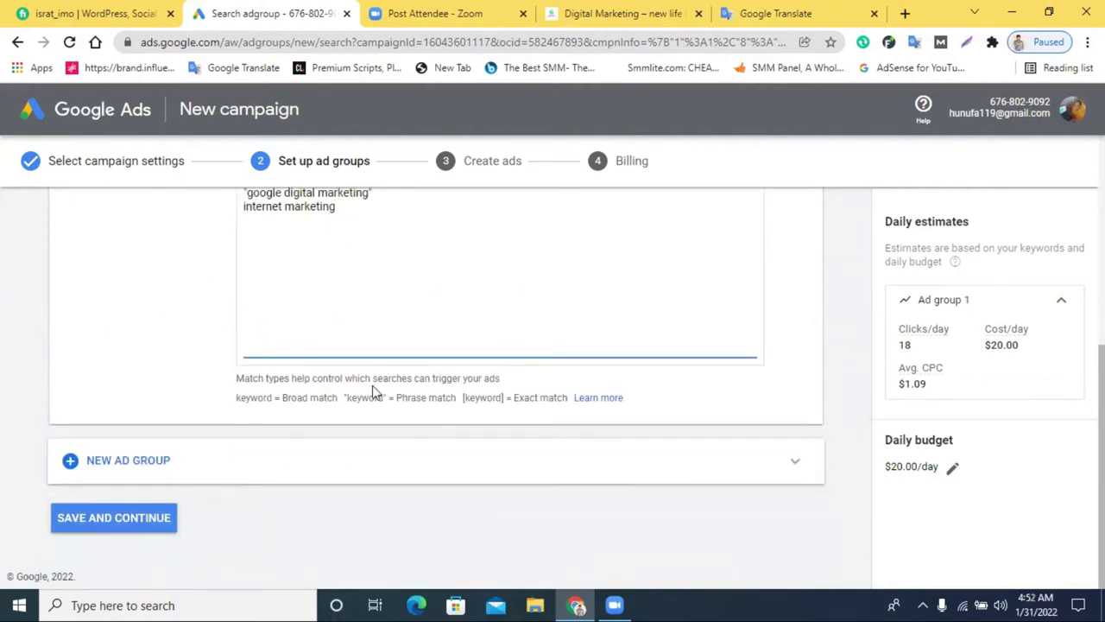
scroll(483, 355, "up", 2)
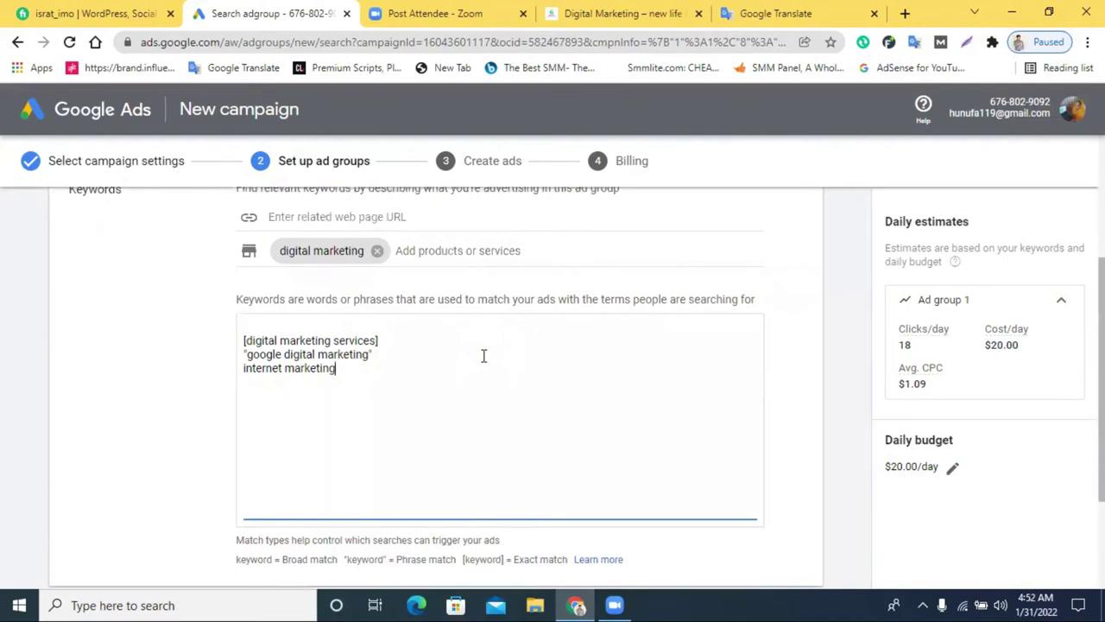
scroll(400, 324, "down", 2)
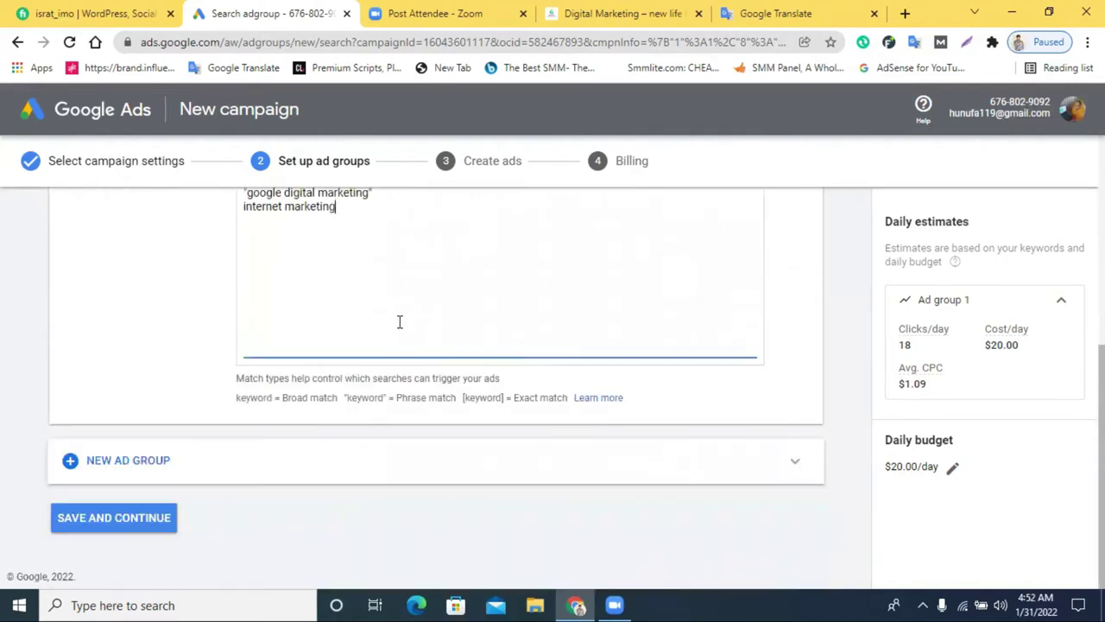
left_click(87, 521)
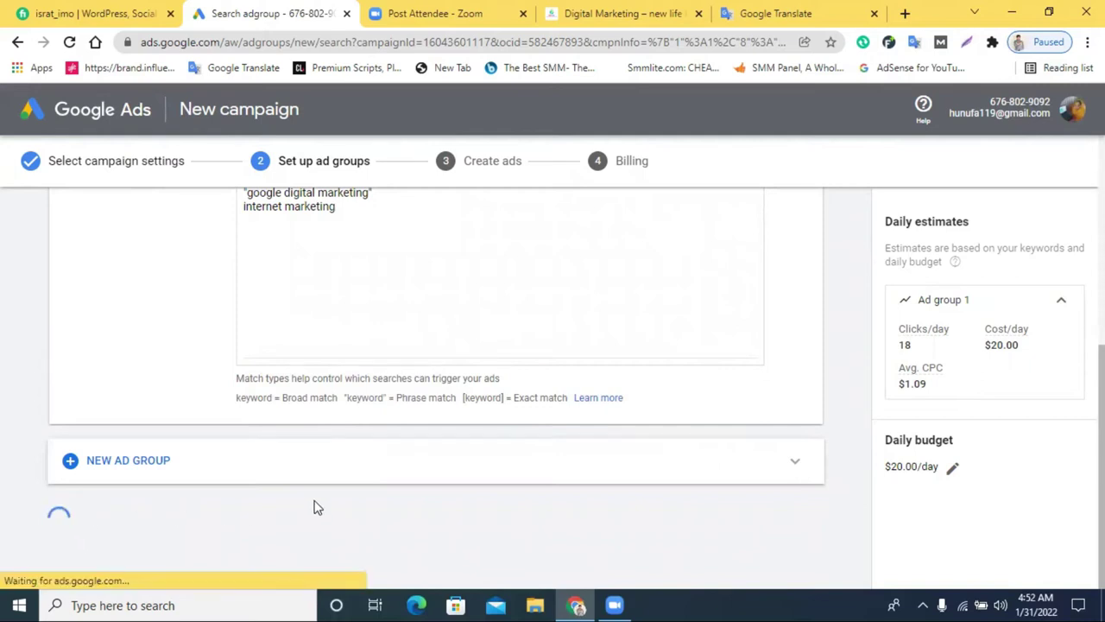
Close the Headline suggestions panel so the ad Preview shows on the Create ads form
scroll(315, 507, "down", 3)
scroll(225, 368, "up", 3)
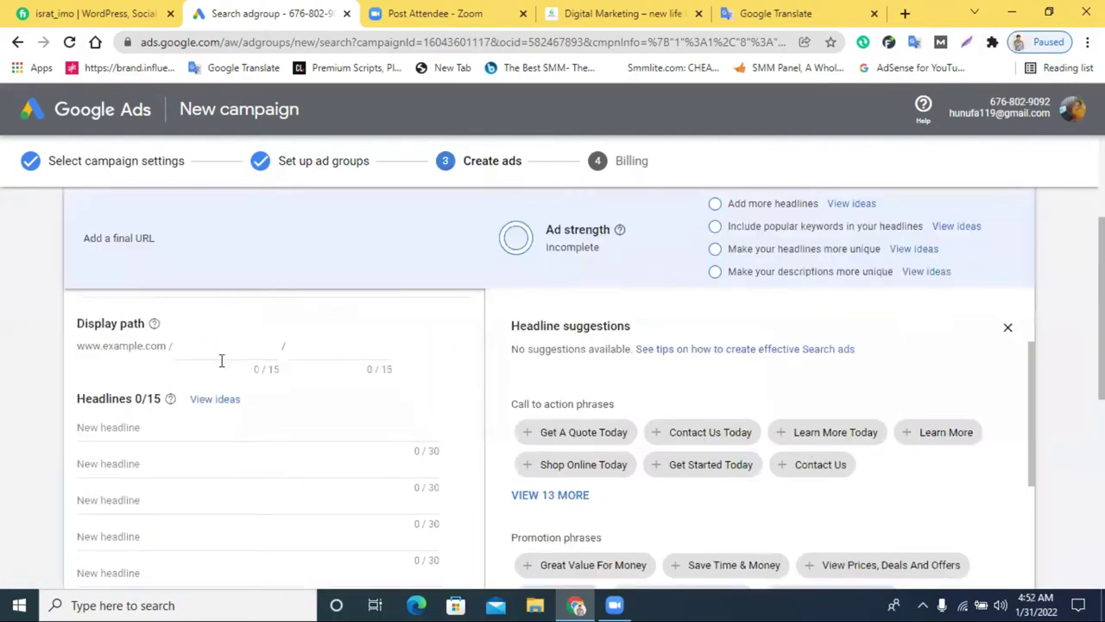
scroll(340, 360, "down", 2)
scroll(140, 351, "up", 2)
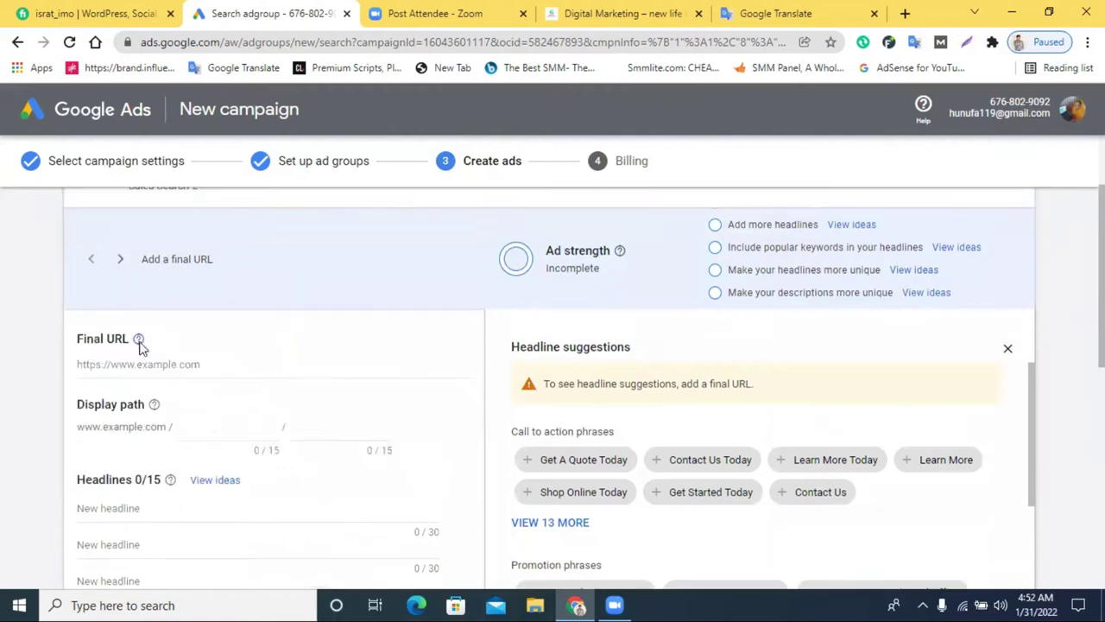
scroll(265, 371, "up", 1)
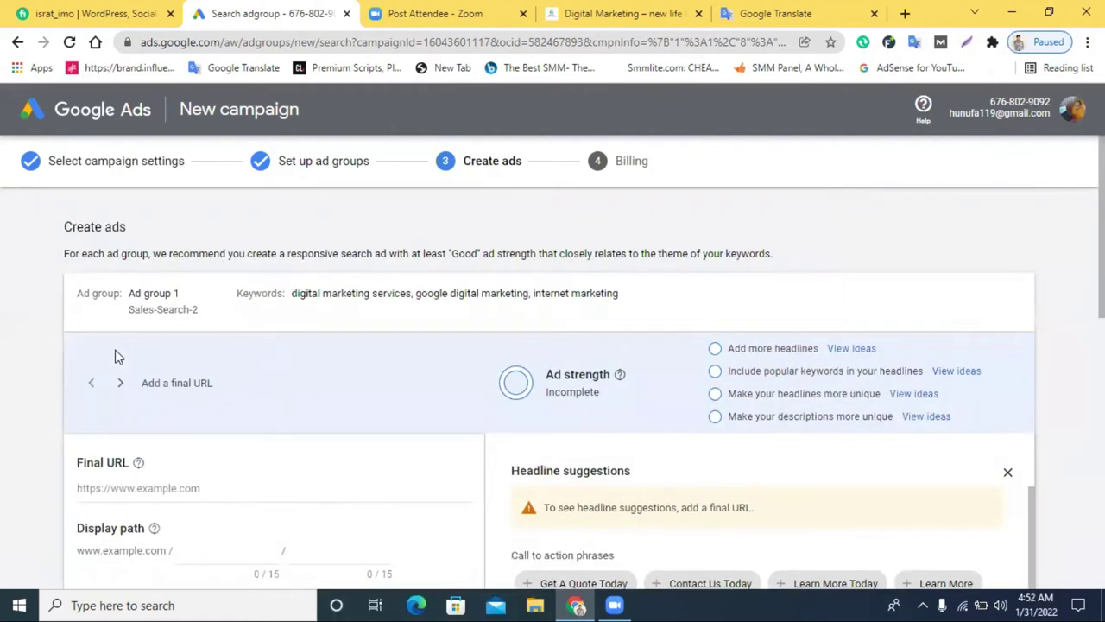
scroll(119, 357, "down", 2)
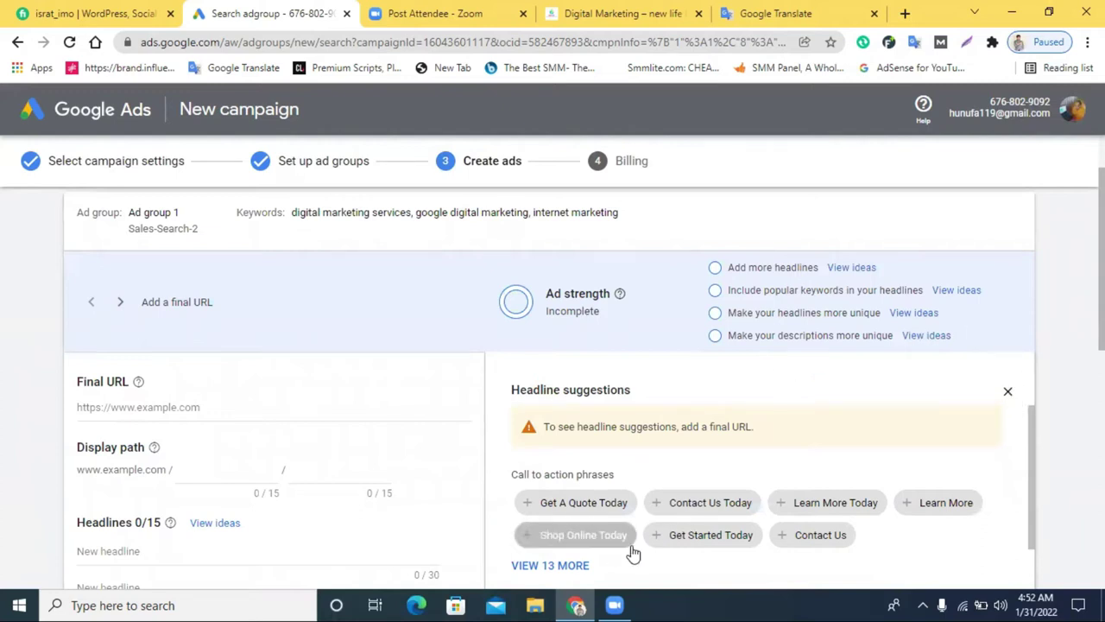
left_click(1006, 395)
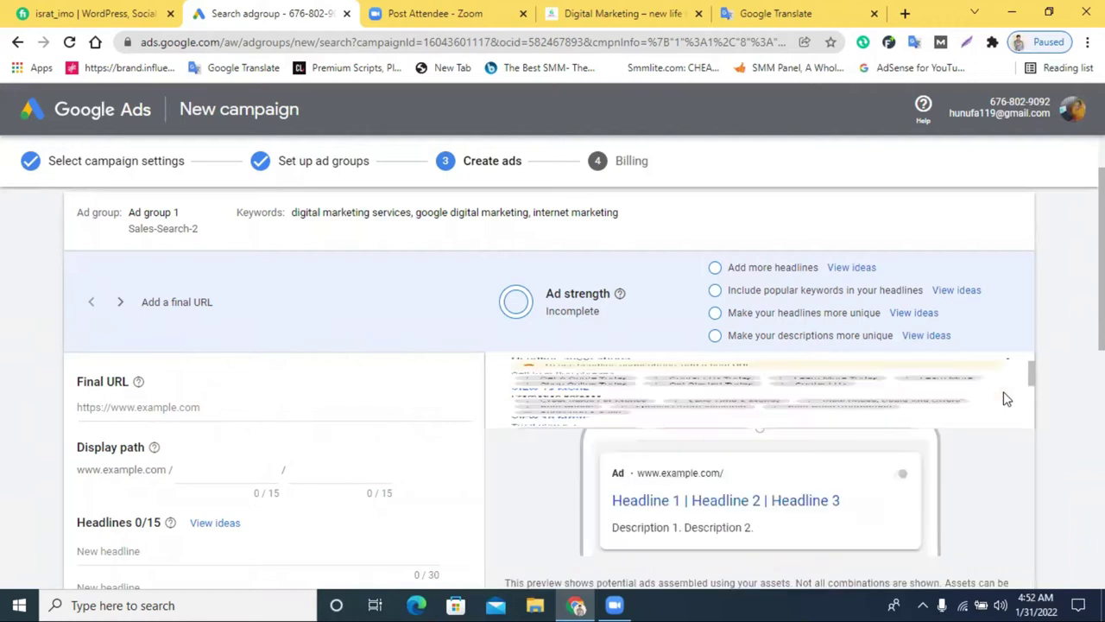
scroll(984, 423, "down", 2)
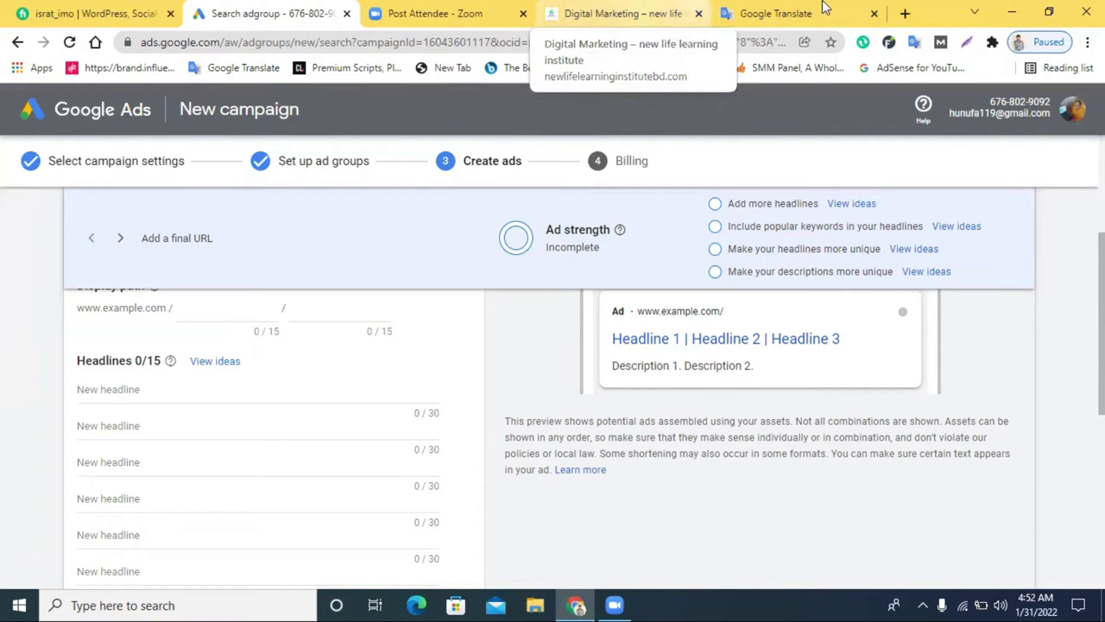
Search the web for 'digital marketing' in a new tab
left_click(905, 13)
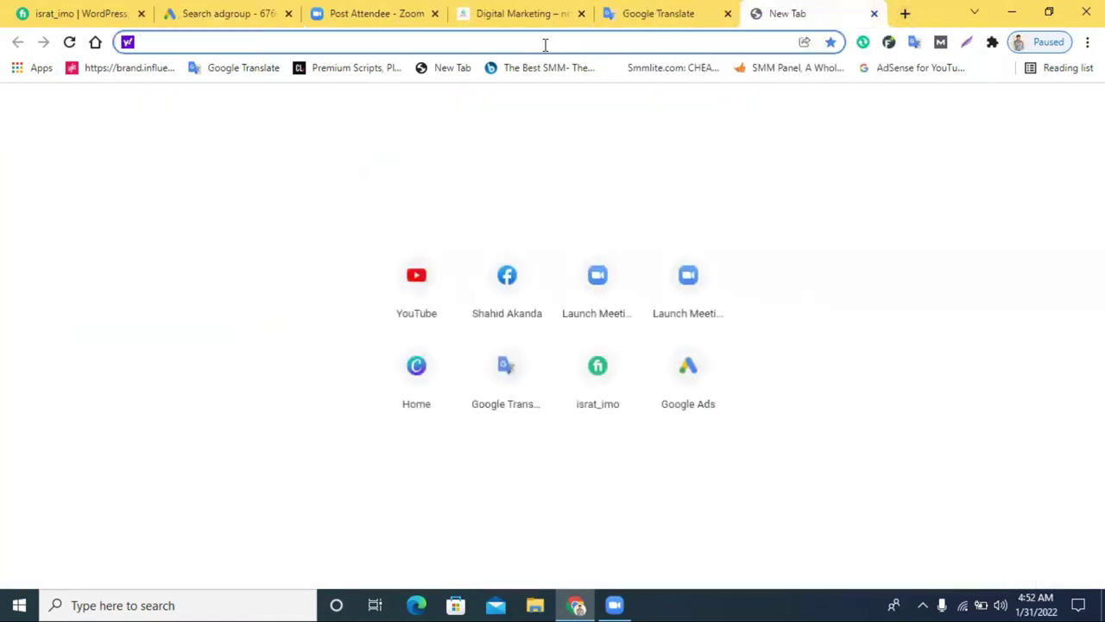
type("di")
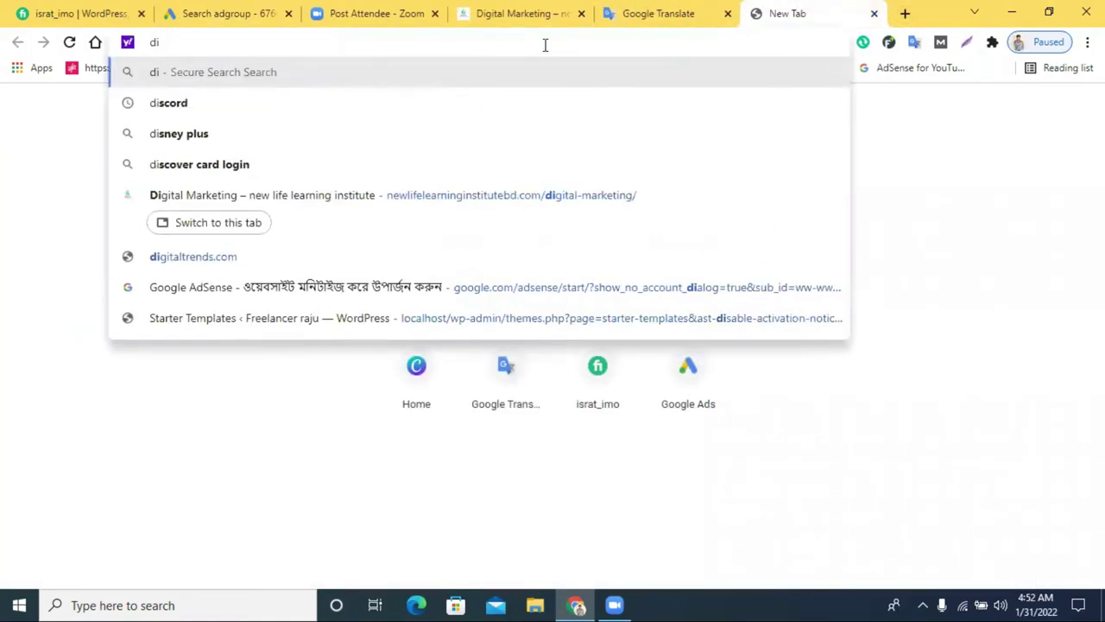
type("gital")
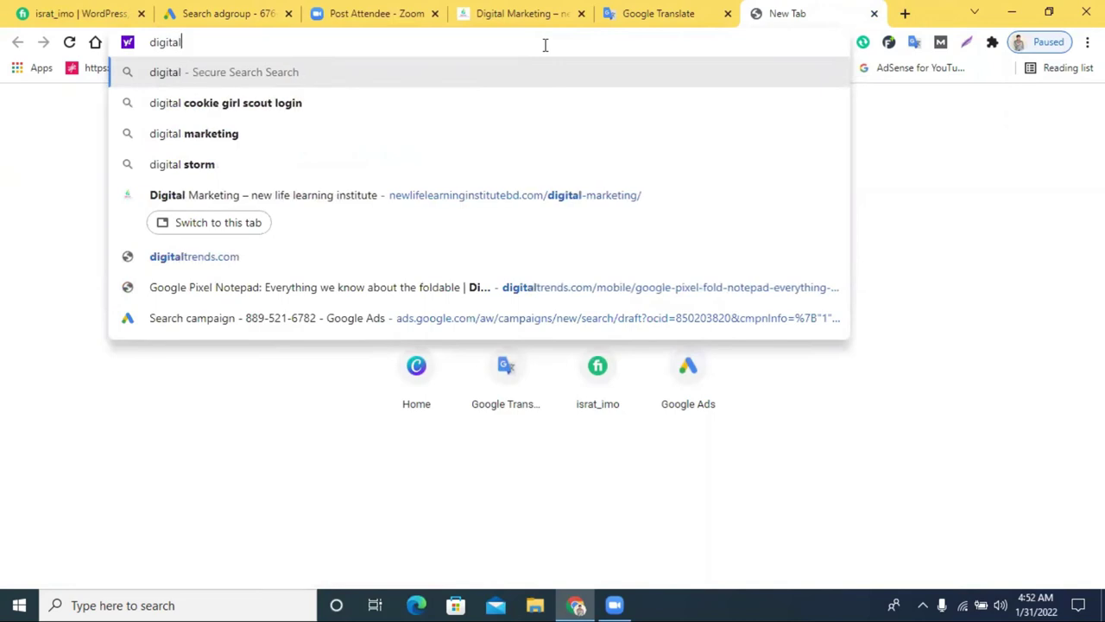
type(" mas")
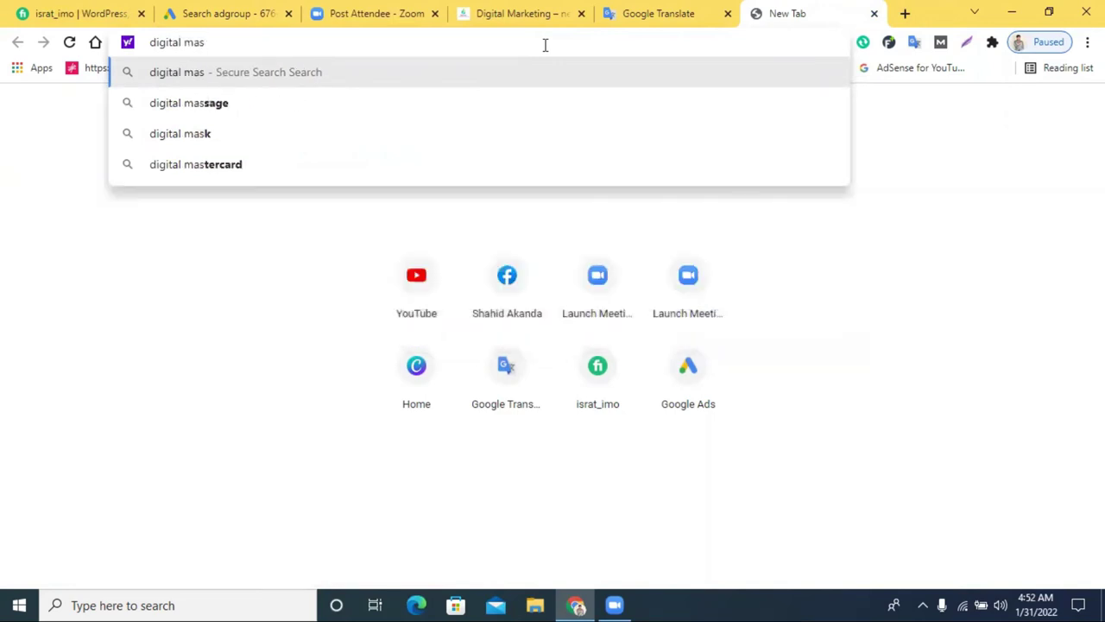
type("\\")
key("BackSpace")
key("BackSpace")
type("rketing")
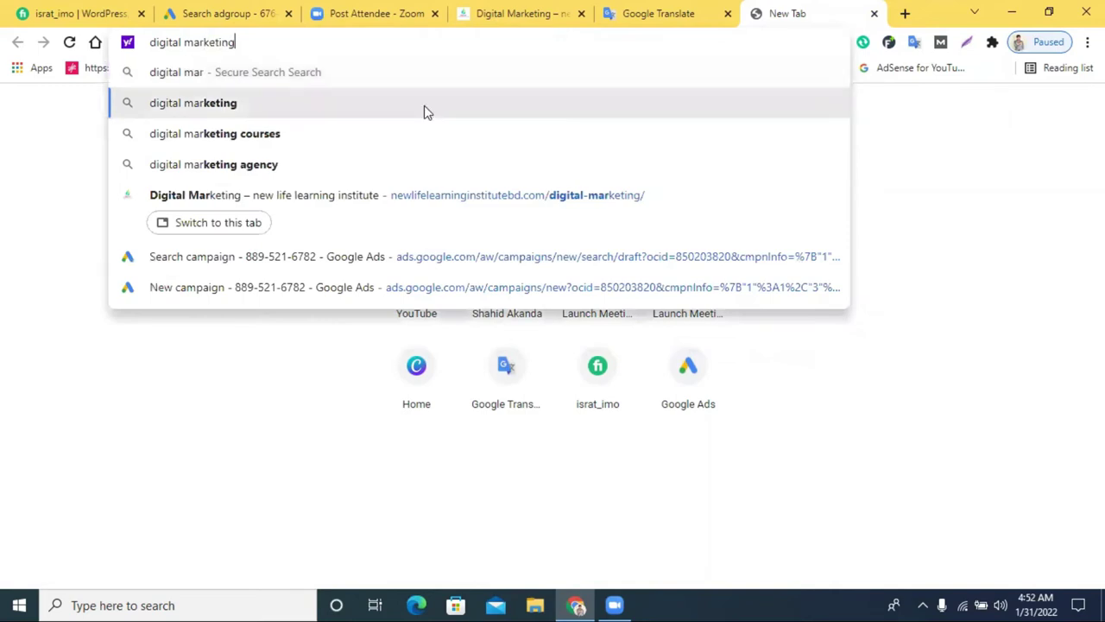
left_click(424, 112)
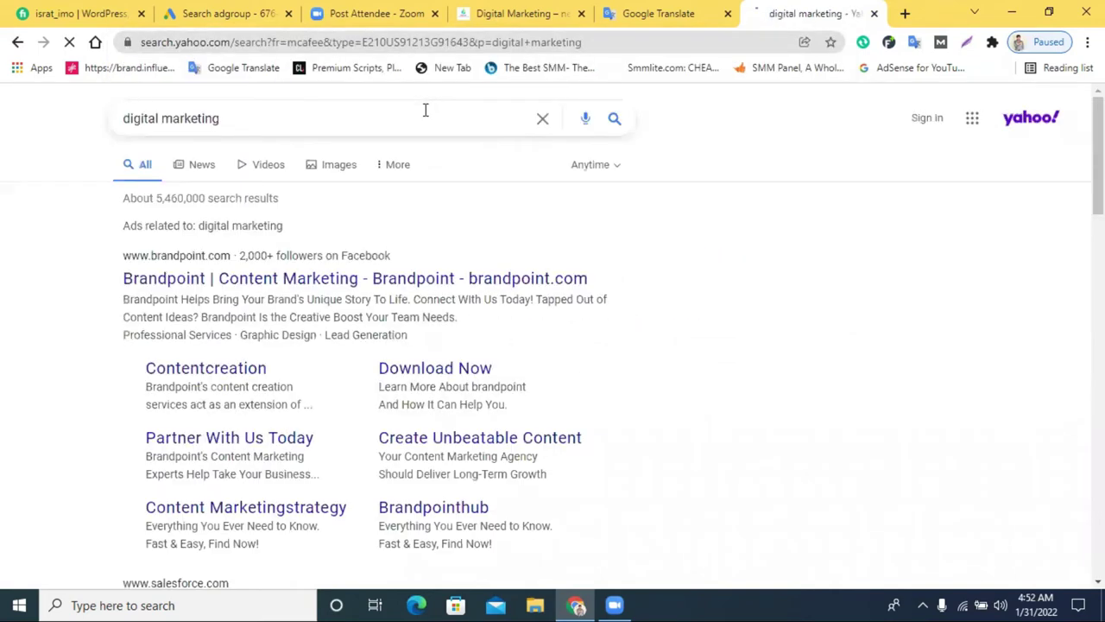
Cut 'digital marketing' from the search box and close the Yahoo tab
left_click(276, 121)
key("ctrl+c")
right_click(277, 120)
left_click(337, 162)
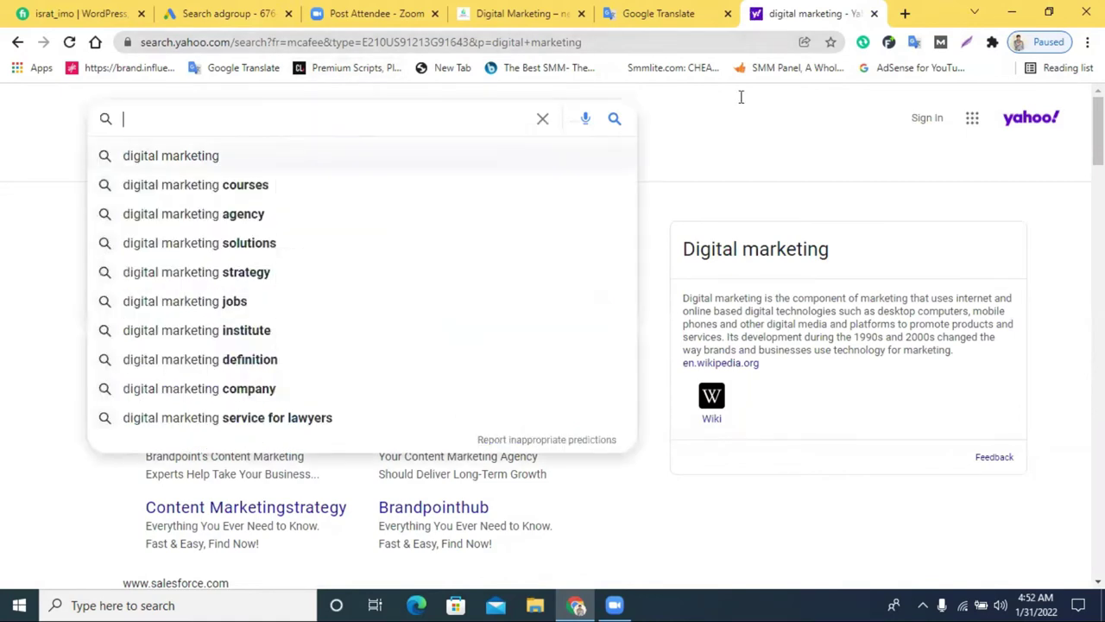
key("ctrl+w")
Launch Chrome from the desktop under a different profile
left_click(1012, 12)
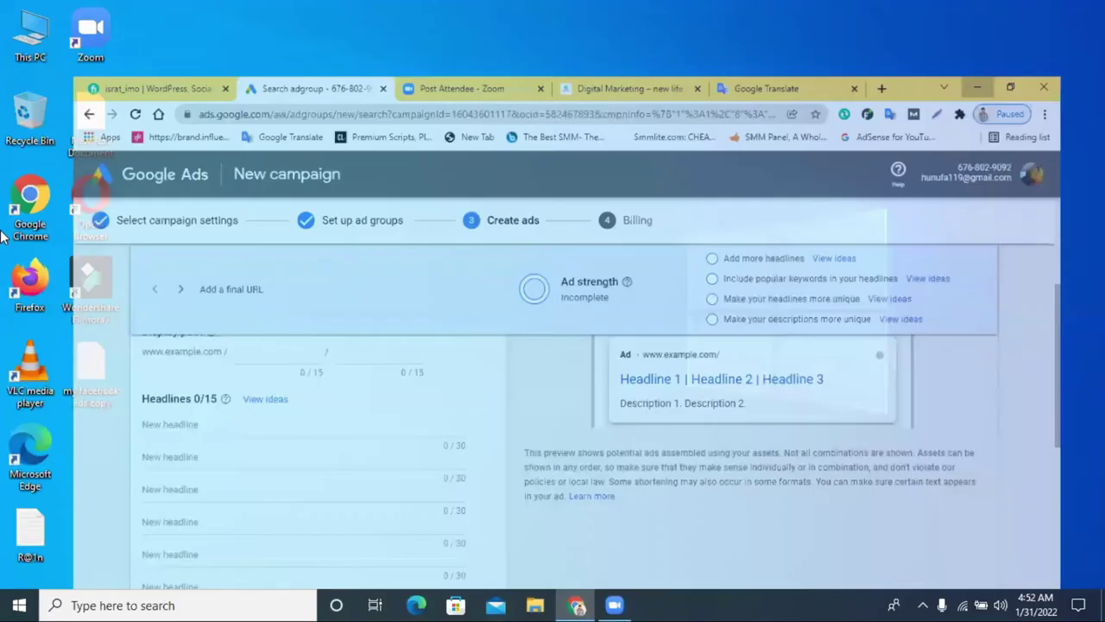
left_click(12, 211)
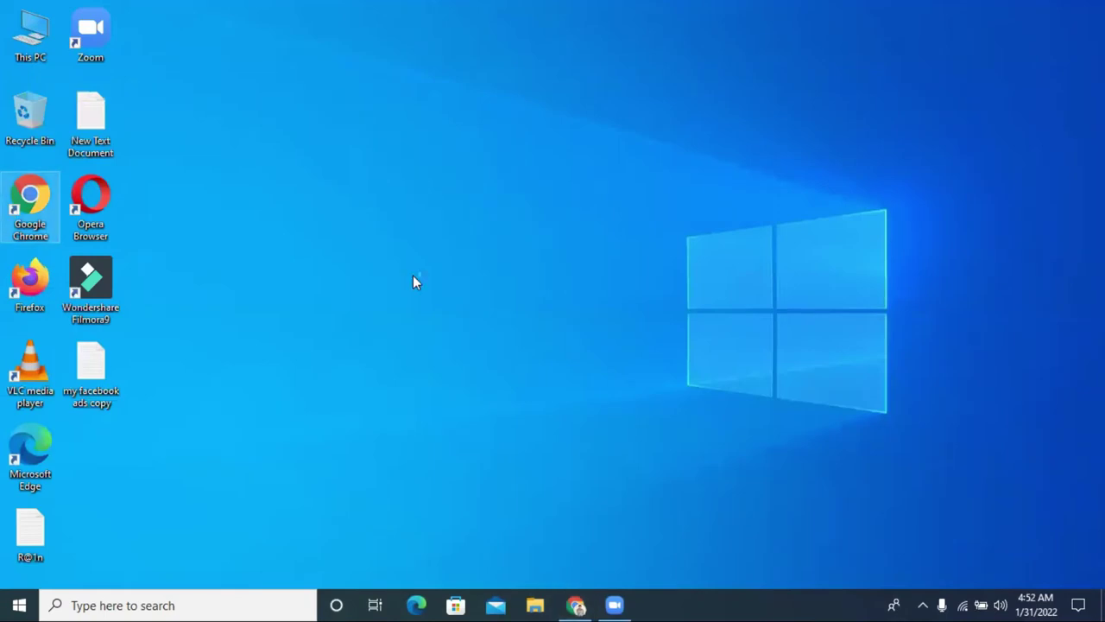
key("Return")
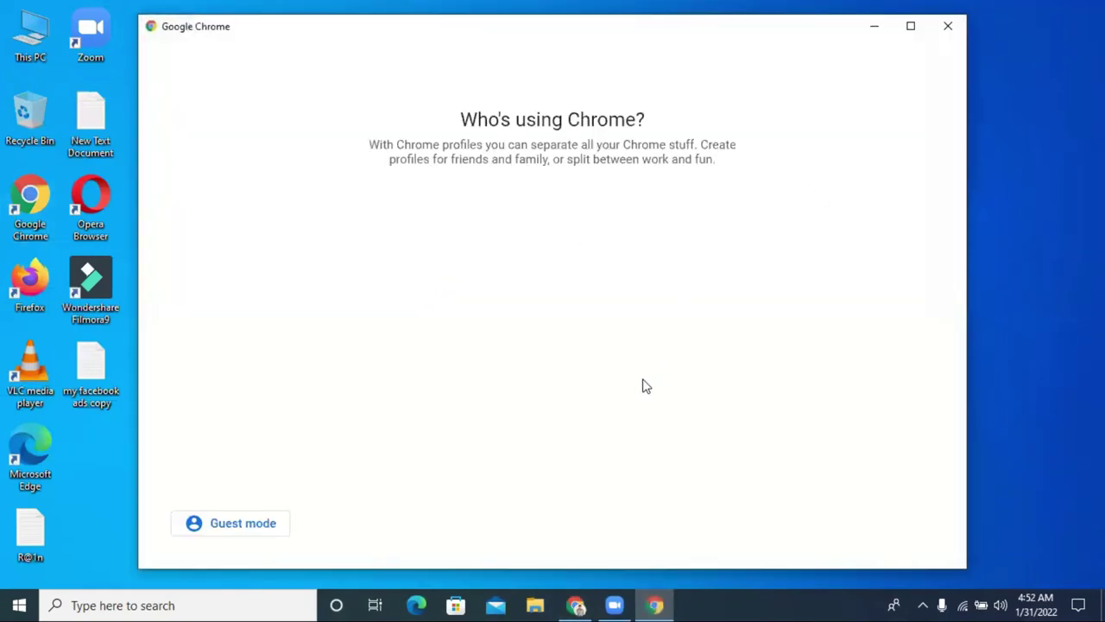
scroll(655, 387, "down", 2)
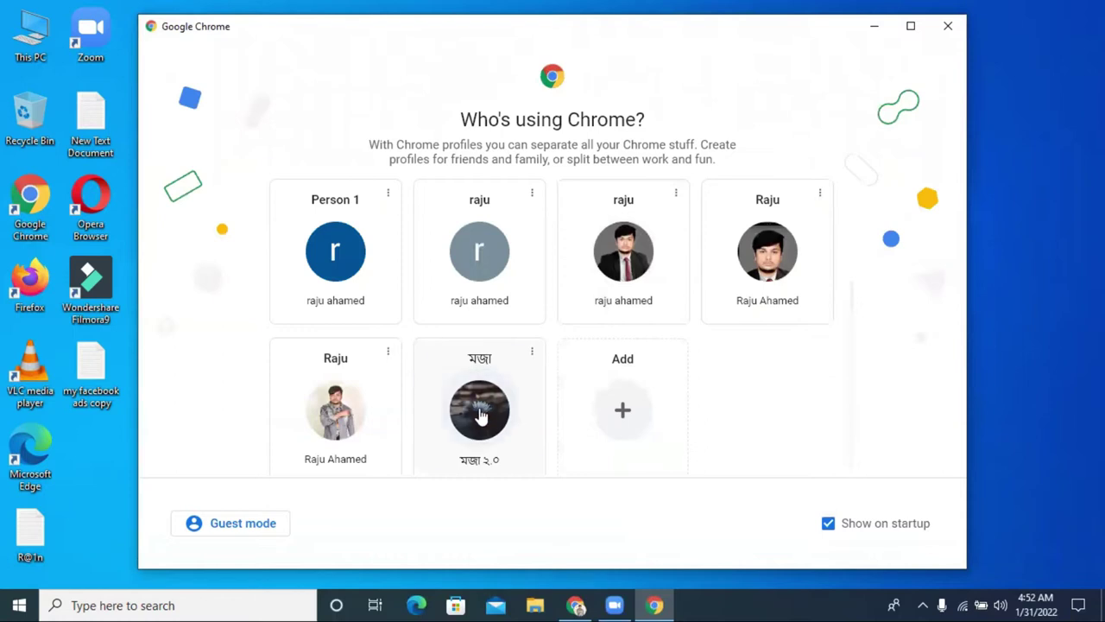
left_click(481, 415)
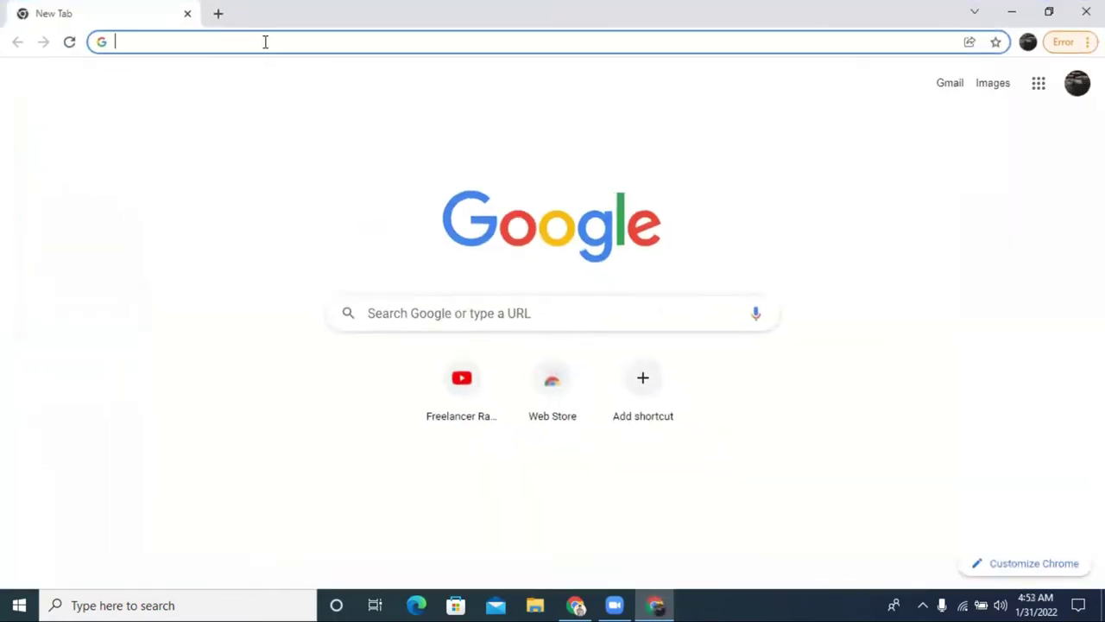
Google 'digital marketing', review the sponsored ads, then return to the Google Ads window
right_click(269, 46)
left_click(353, 156)
key("Return")
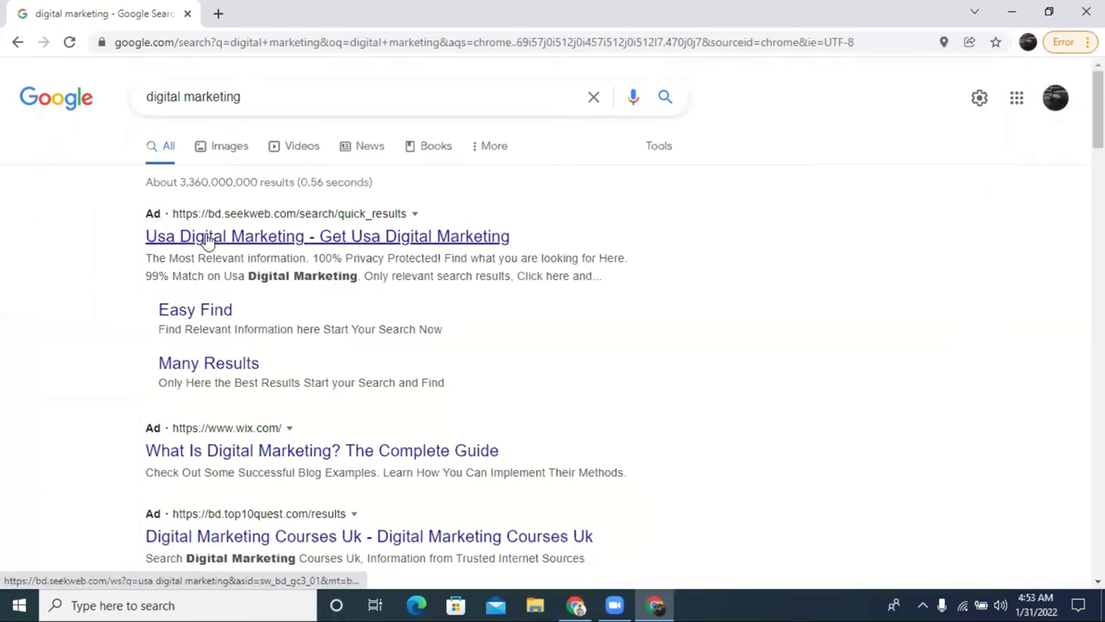
left_click(456, 453)
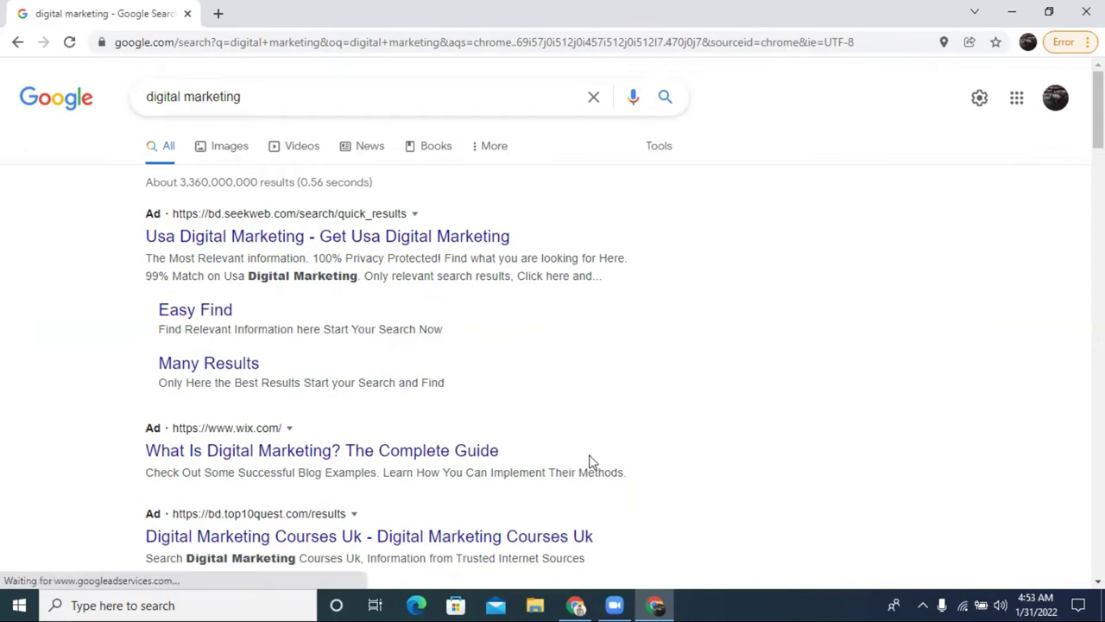
scroll(636, 452, "down", 2)
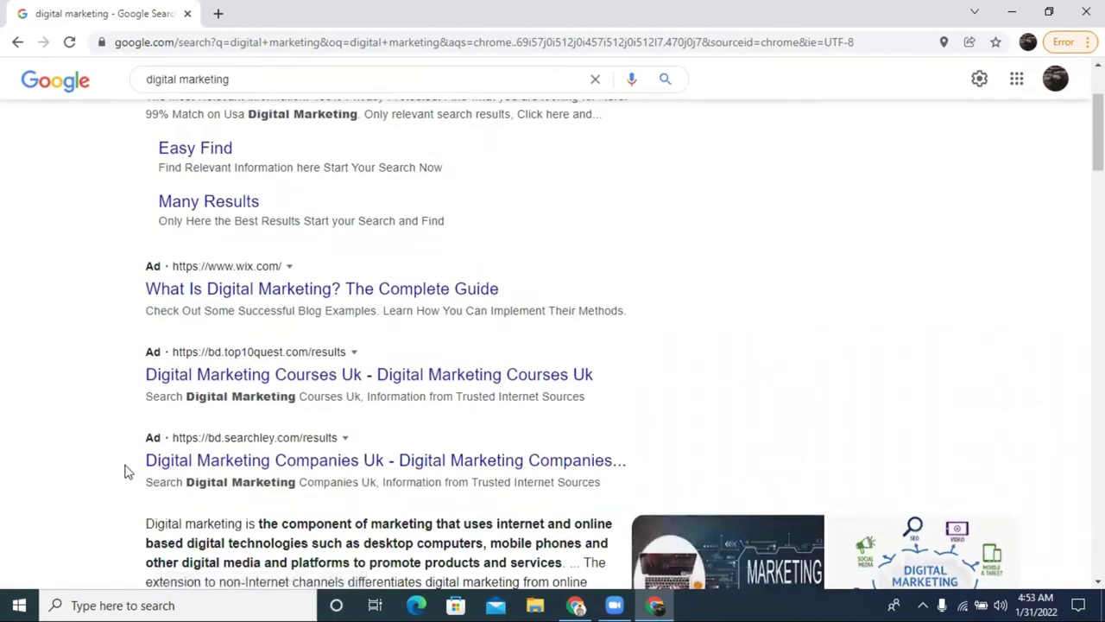
scroll(461, 427, "down", 3)
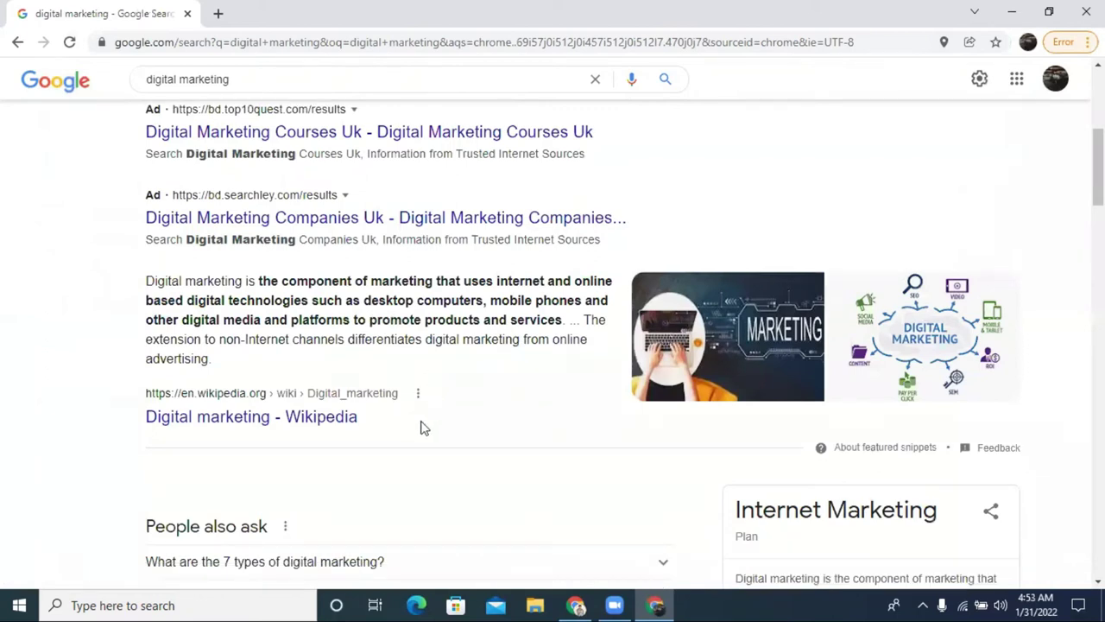
scroll(194, 317, "up", 2)
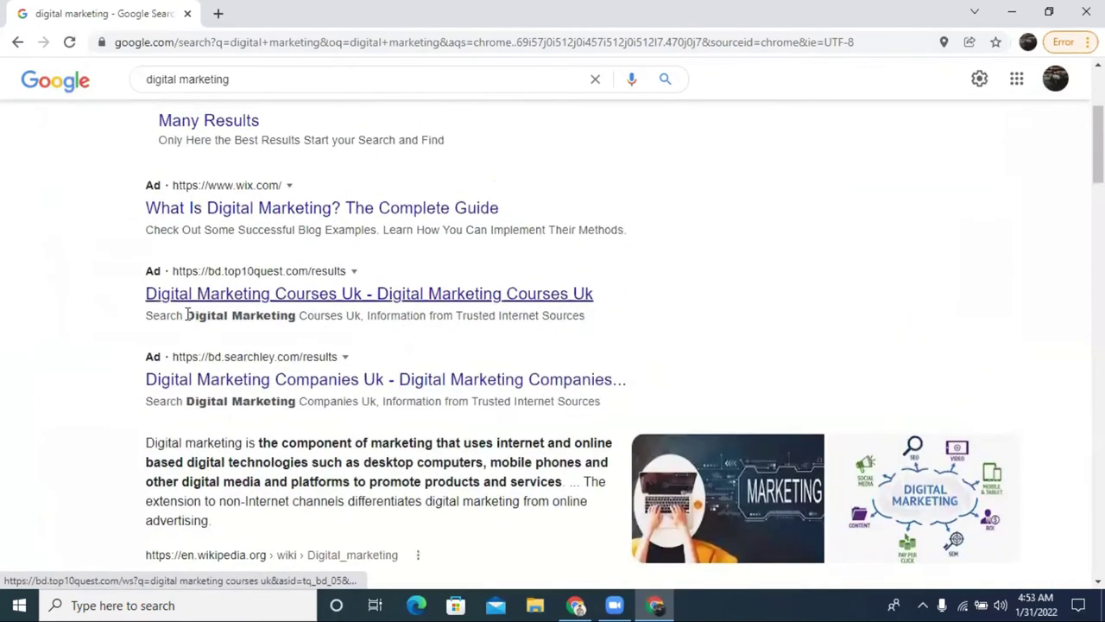
scroll(188, 316, "up", 3)
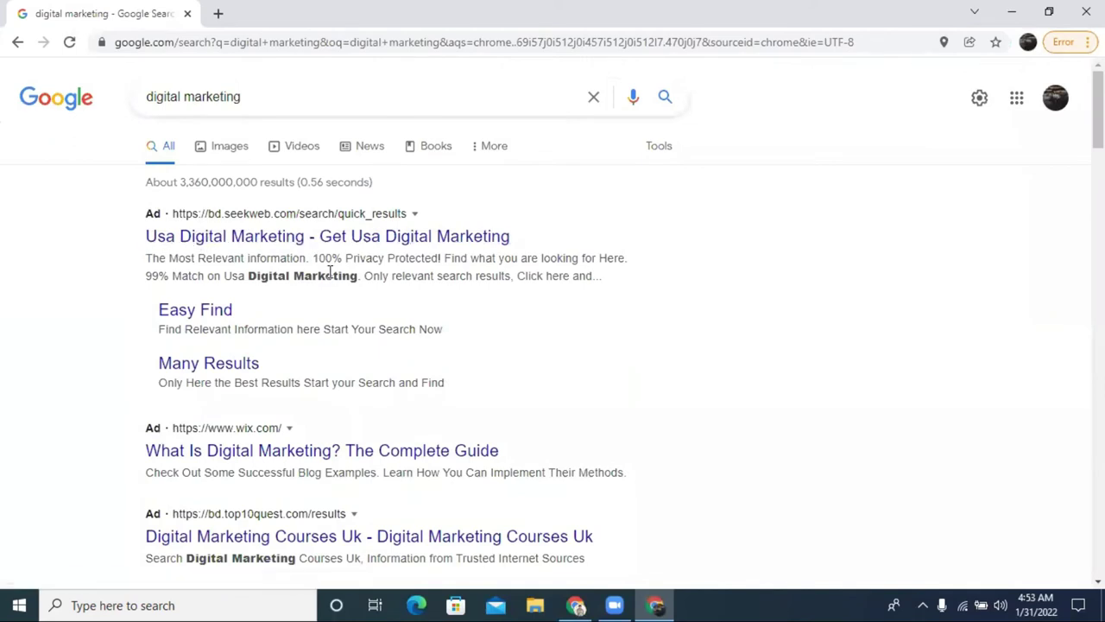
left_click(576, 604)
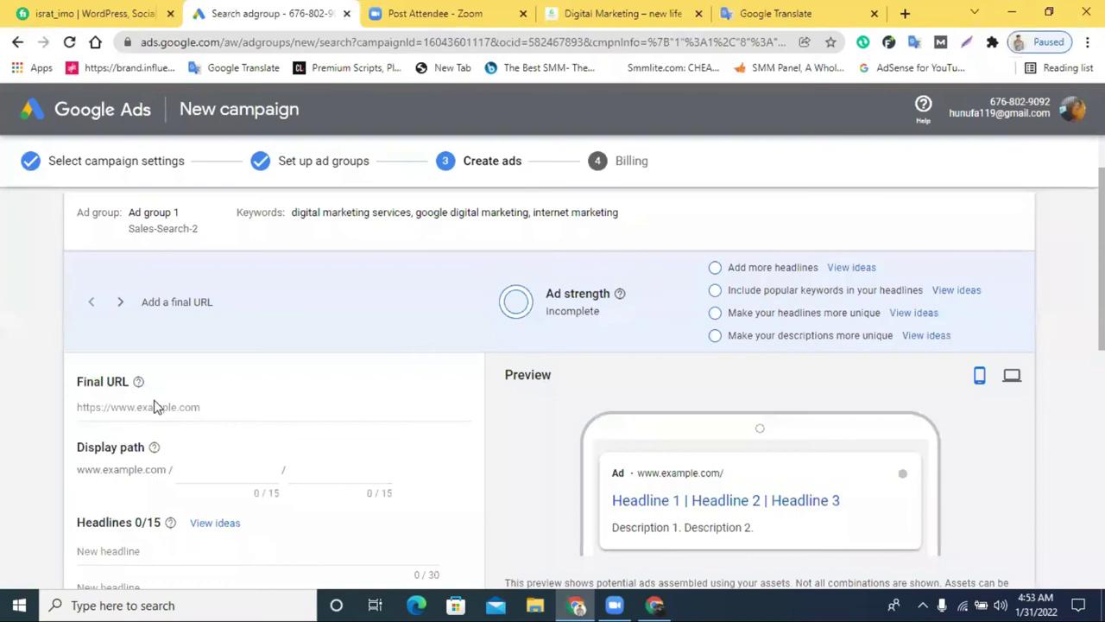
Copy the site's domain from the course page and paste it as the Final URL
left_click(572, 12)
right_click(354, 47)
left_click(276, 43)
left_click(313, 41)
left_click_drag(330, 41, 177, 41)
right_click(204, 42)
left_click(243, 130)
left_click(263, 13)
right_click(136, 406)
left_click(206, 286)
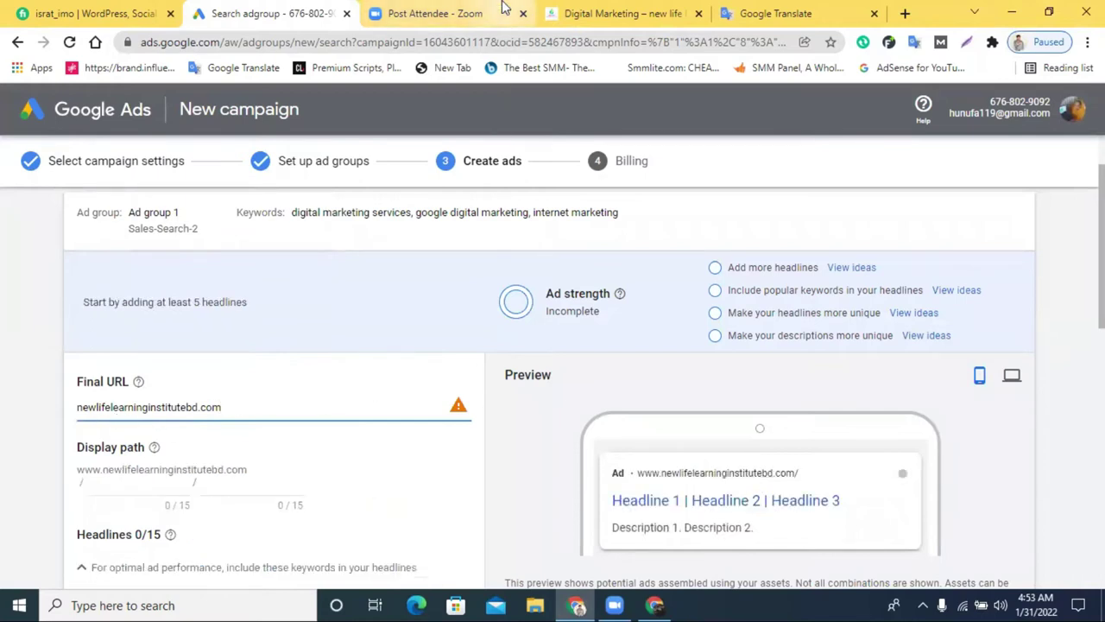
Reselect the domain in the course page address and reload the page
left_click(629, 12)
double_click(232, 44)
left_click(230, 49)
double_click(230, 49)
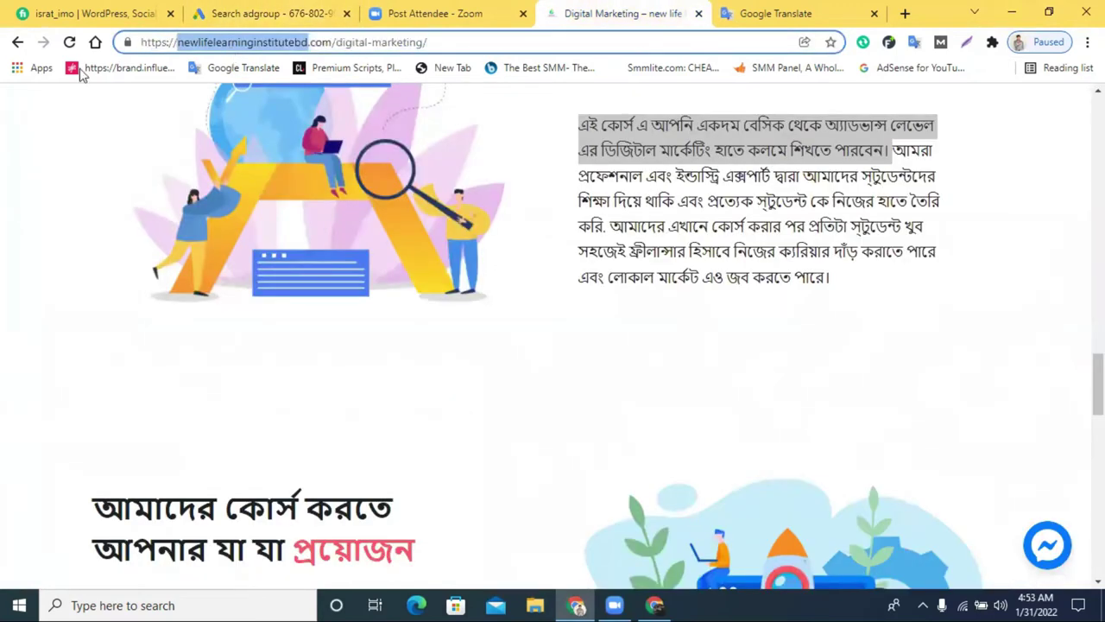
scroll(314, 284, "down", 10)
scroll(313, 284, "up", 3)
key("Return")
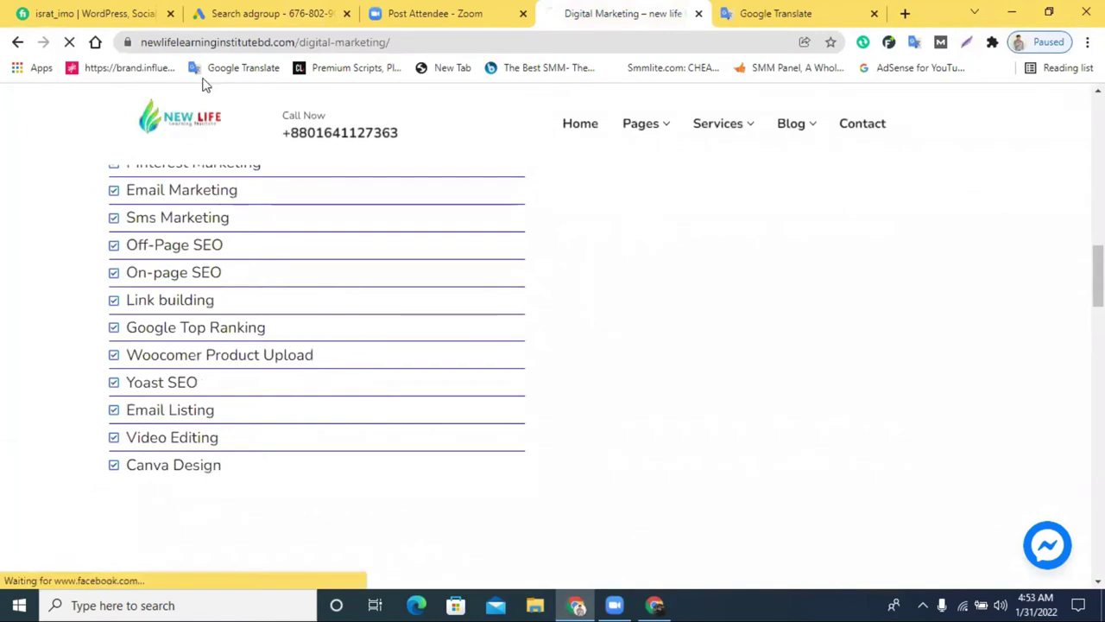
Copy the institute's home page address and paste it over the Final URL
left_click(293, 42)
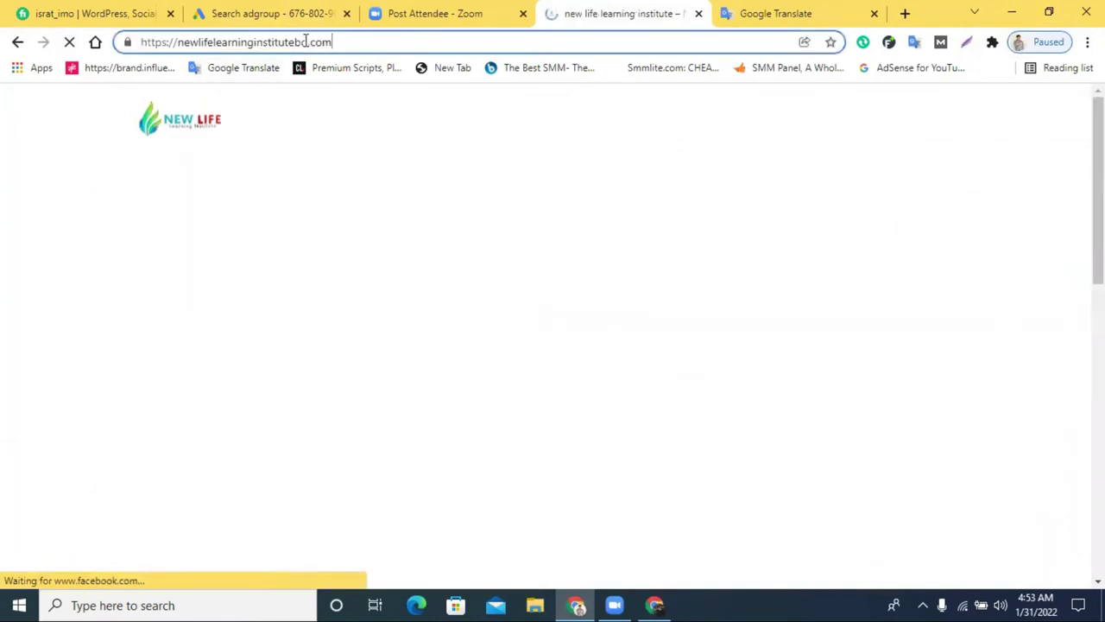
left_click_drag(343, 42, 177, 42)
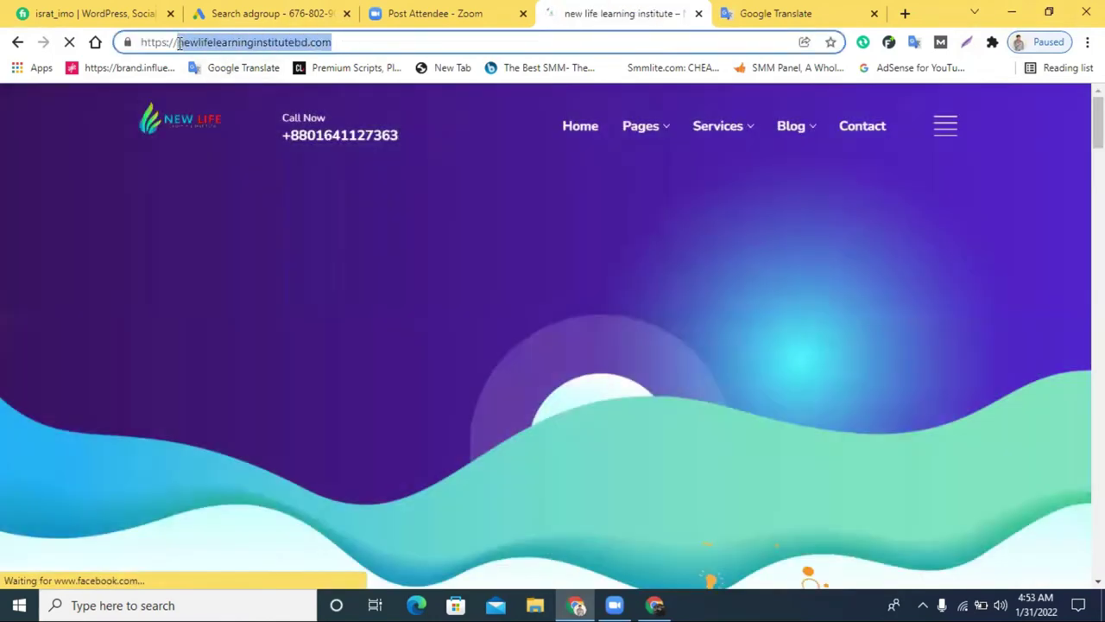
right_click(183, 42)
left_click(259, 131)
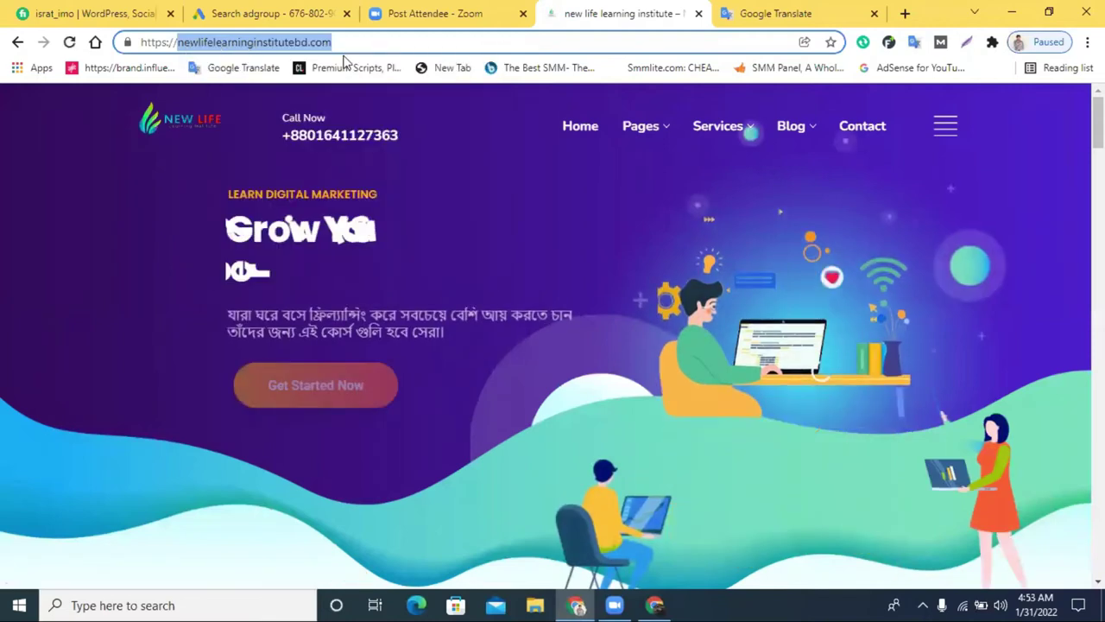
left_click(264, 13)
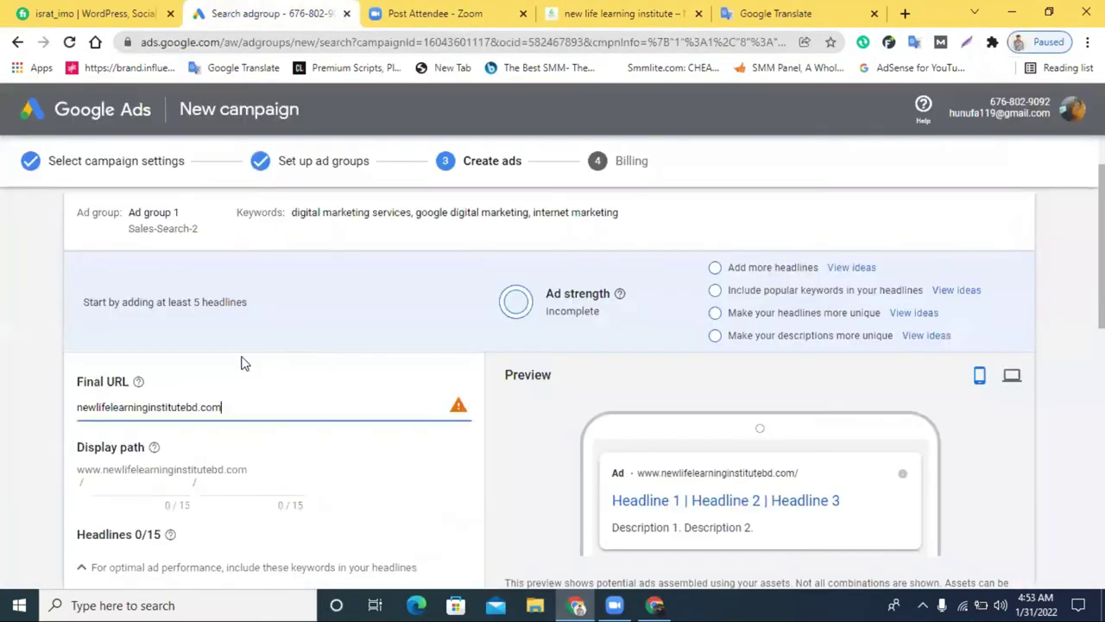
triple_click(199, 407)
right_click(200, 406)
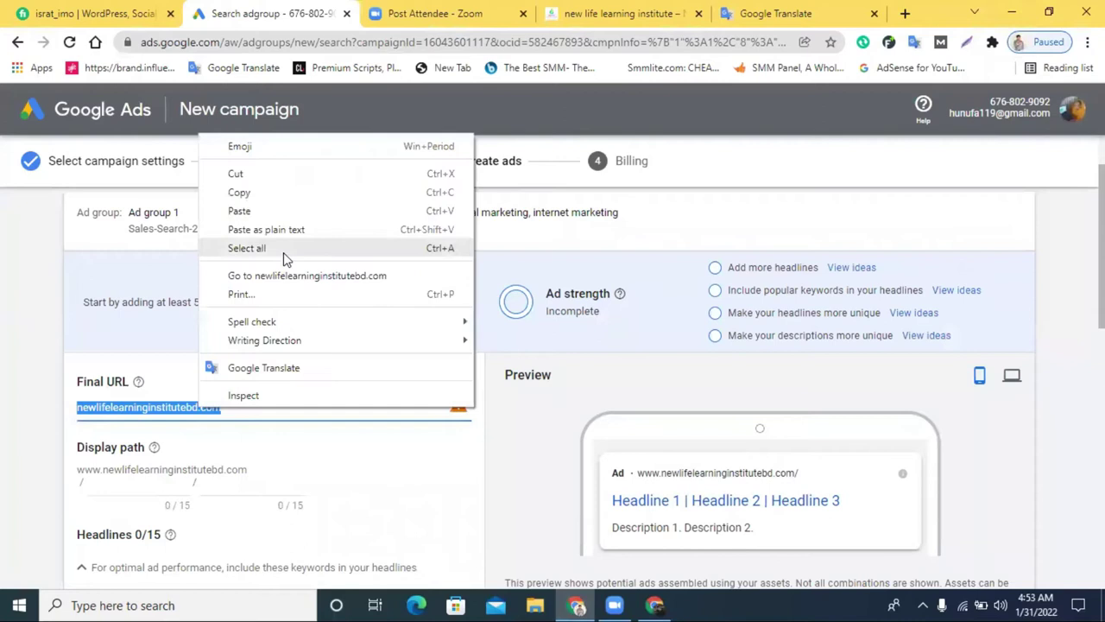
left_click(290, 211)
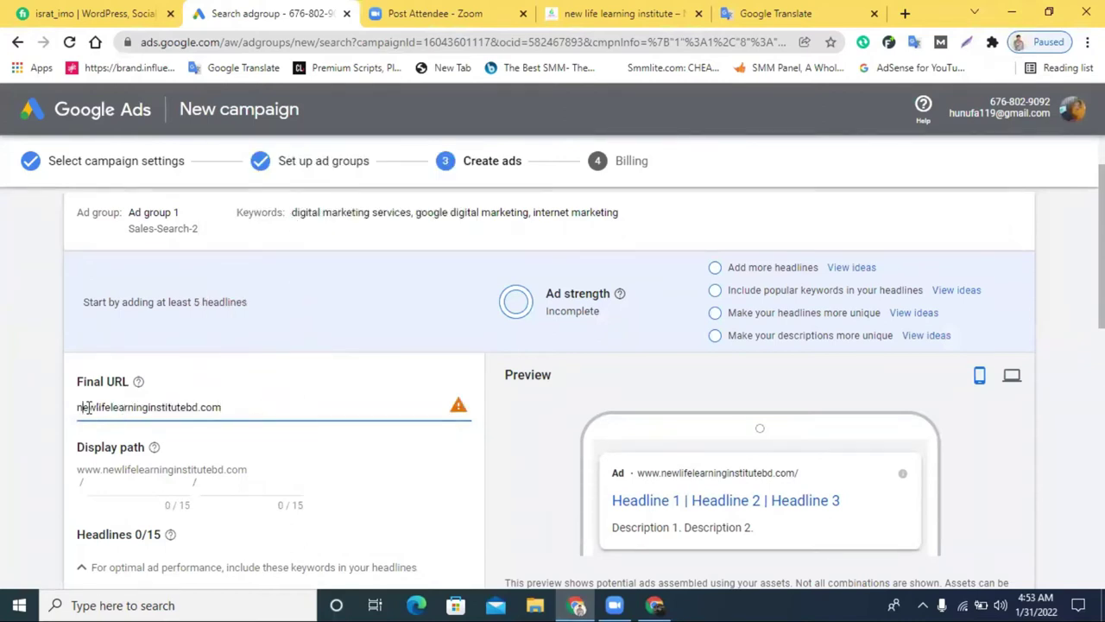
type("www.")
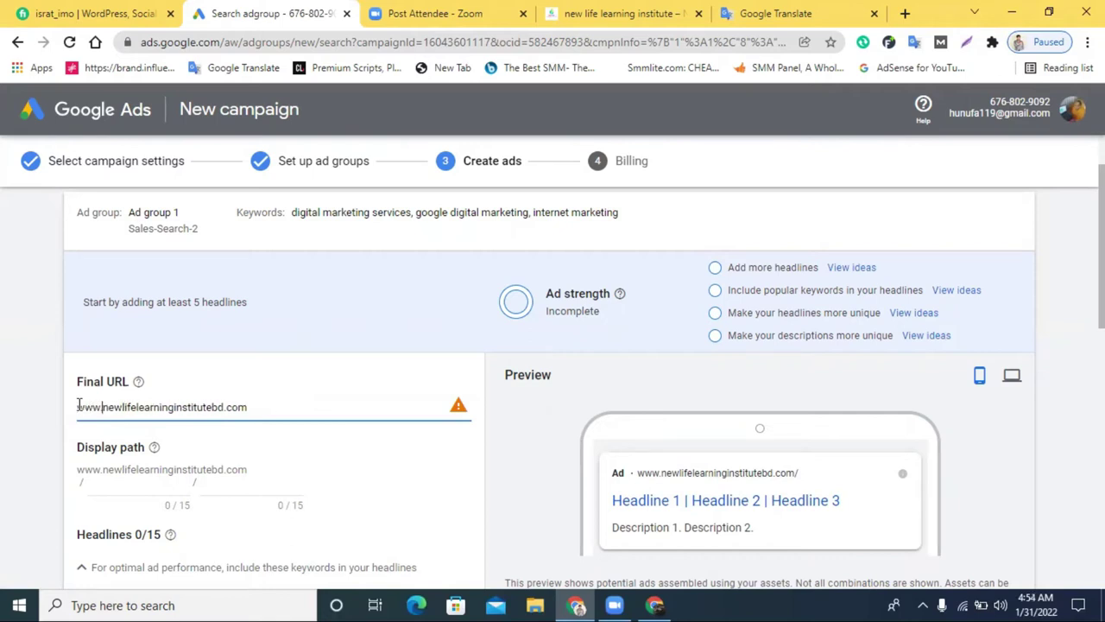
left_click(498, 501)
mouse_move(460, 407)
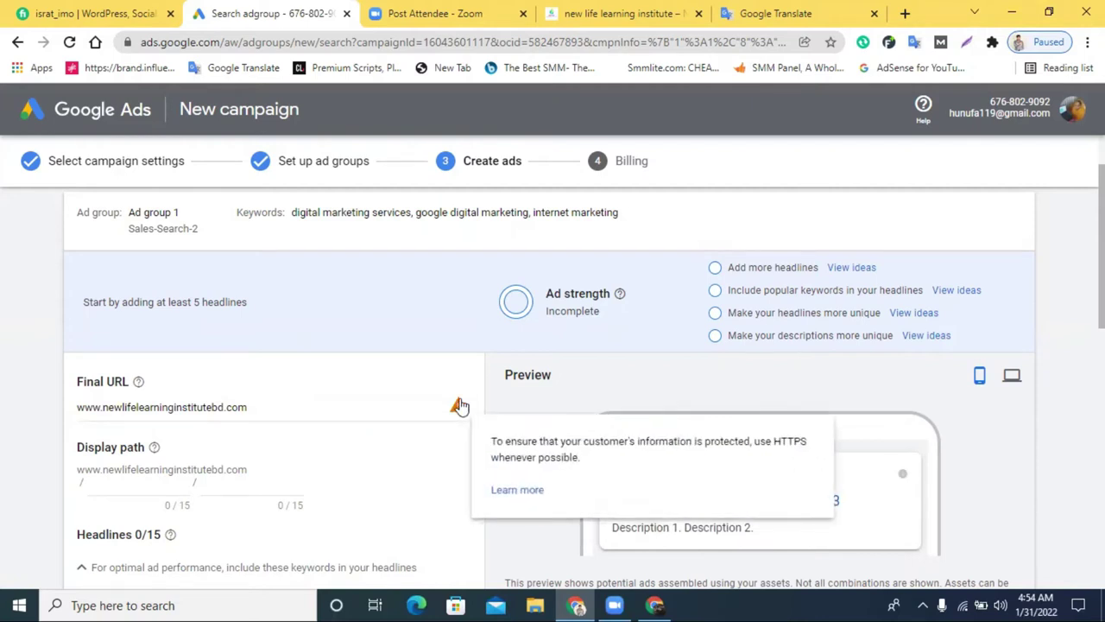
triple_click(211, 411)
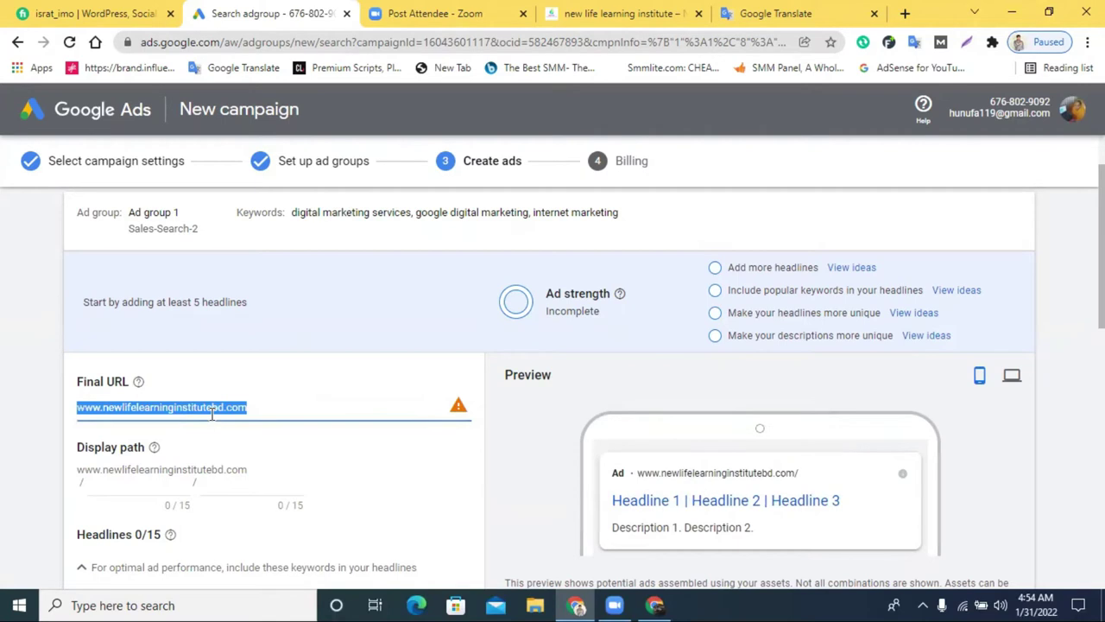
key("BackSpace")
left_click(622, 13)
left_click(246, 42)
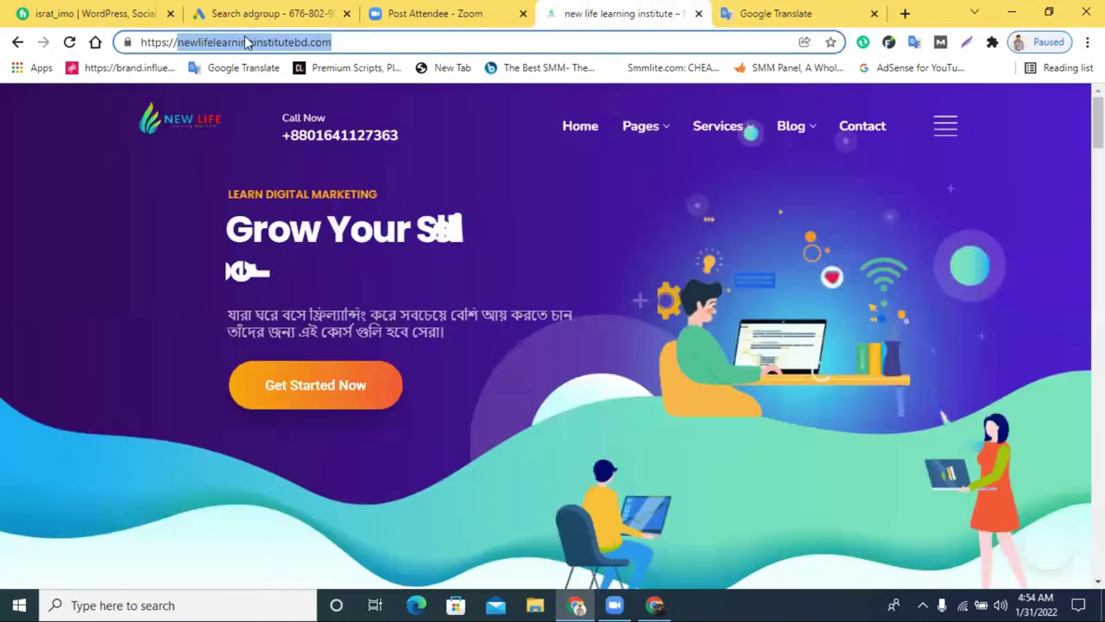
right_click(263, 45)
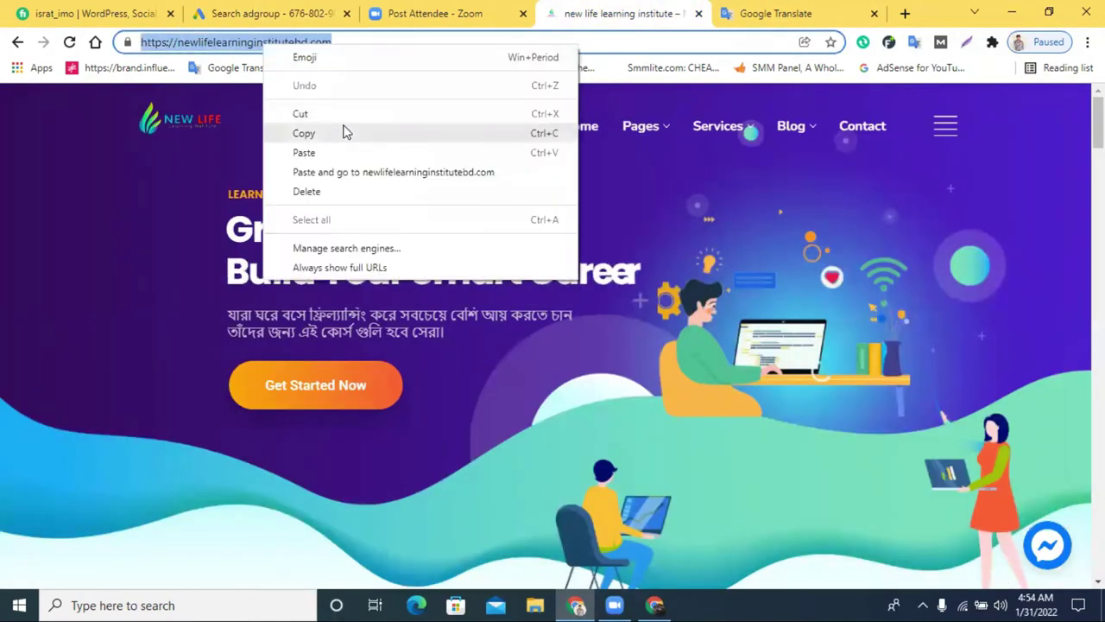
left_click(343, 132)
left_click(272, 13)
left_click(204, 422)
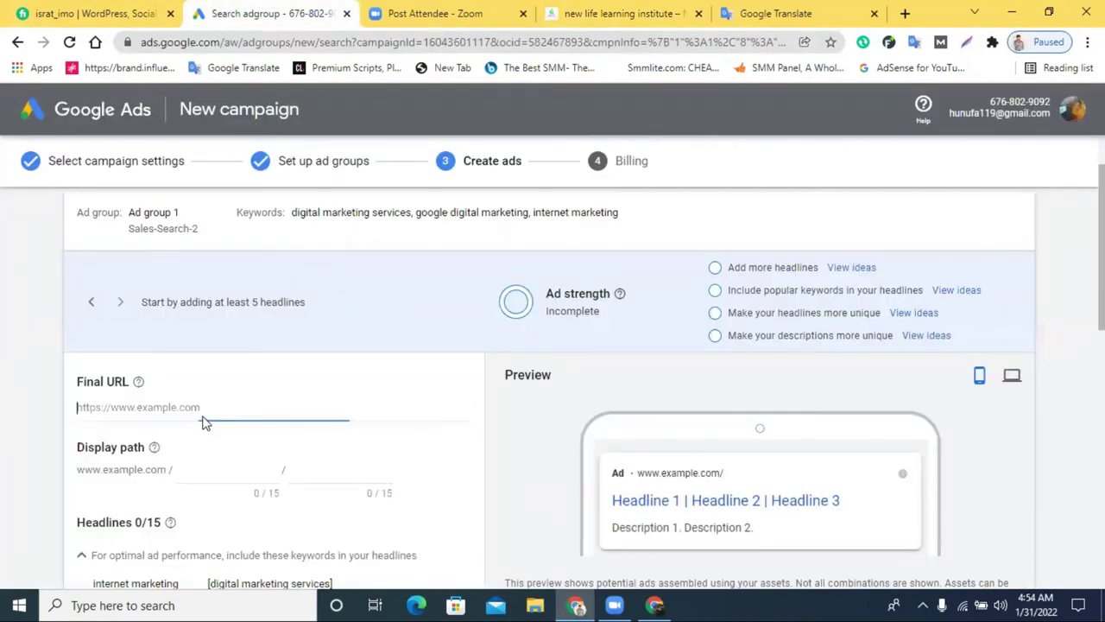
right_click(205, 421)
right_click(140, 411)
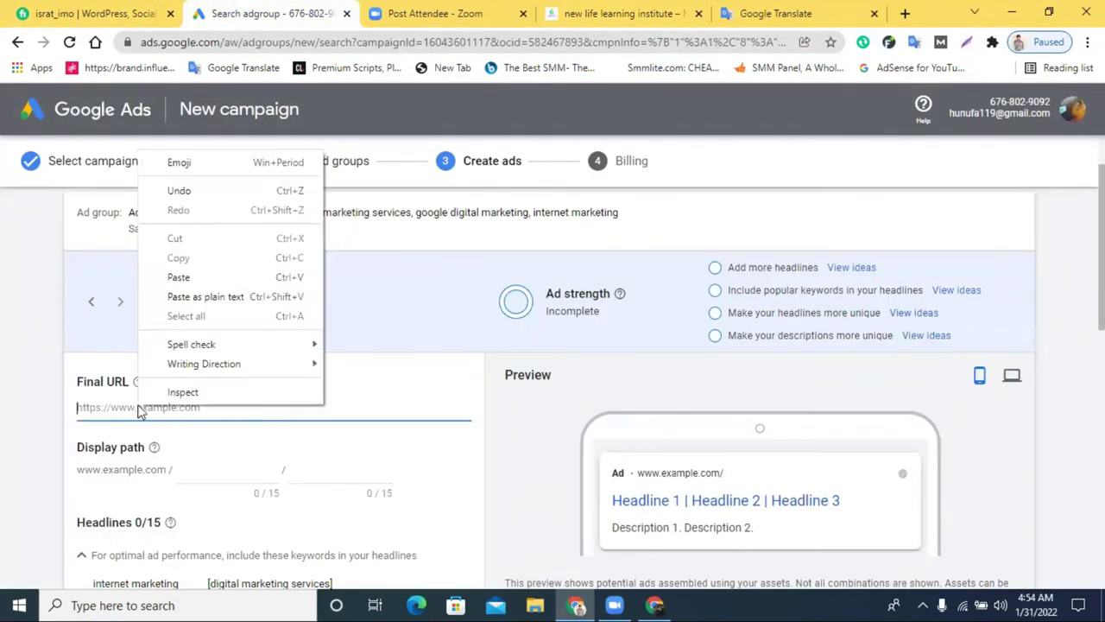
left_click(196, 278)
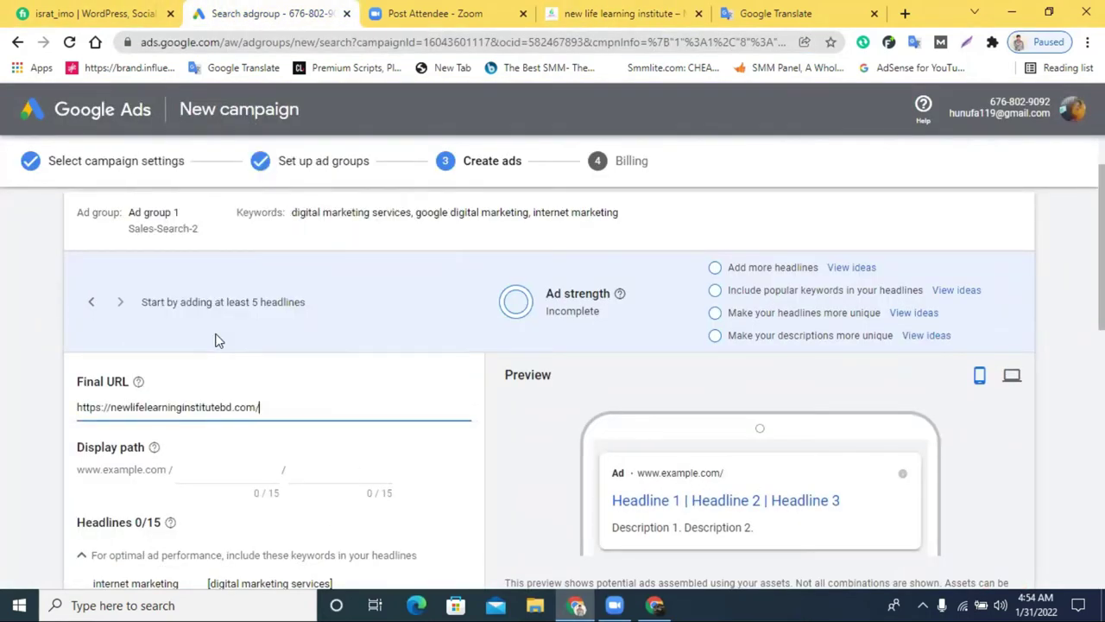
left_click(503, 470)
scroll(405, 449, "down", 1)
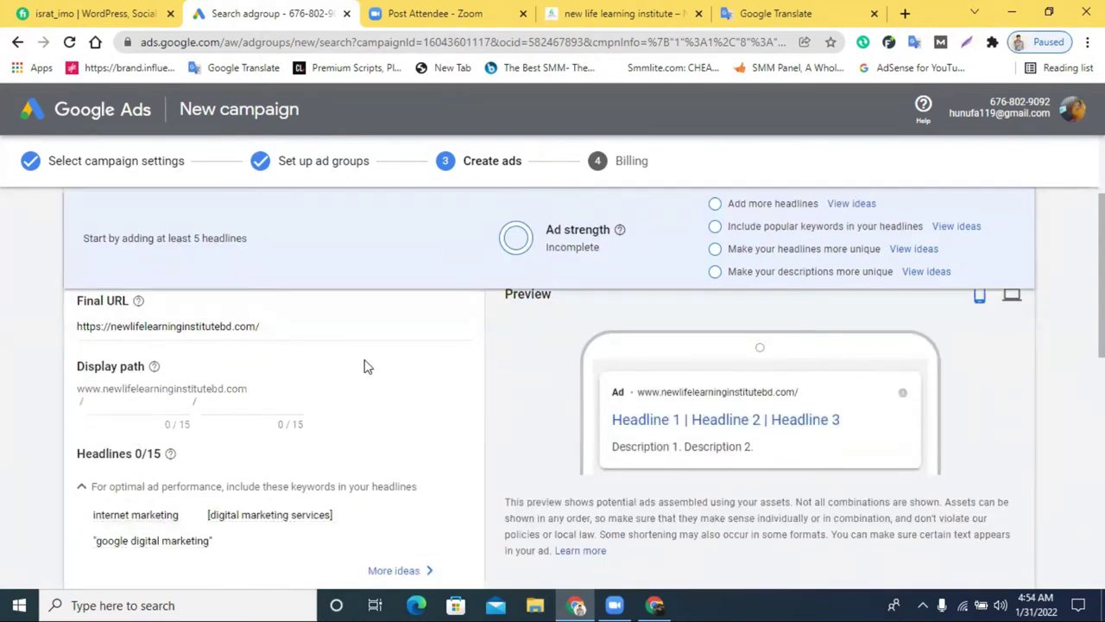
scroll(364, 367, "up", 1)
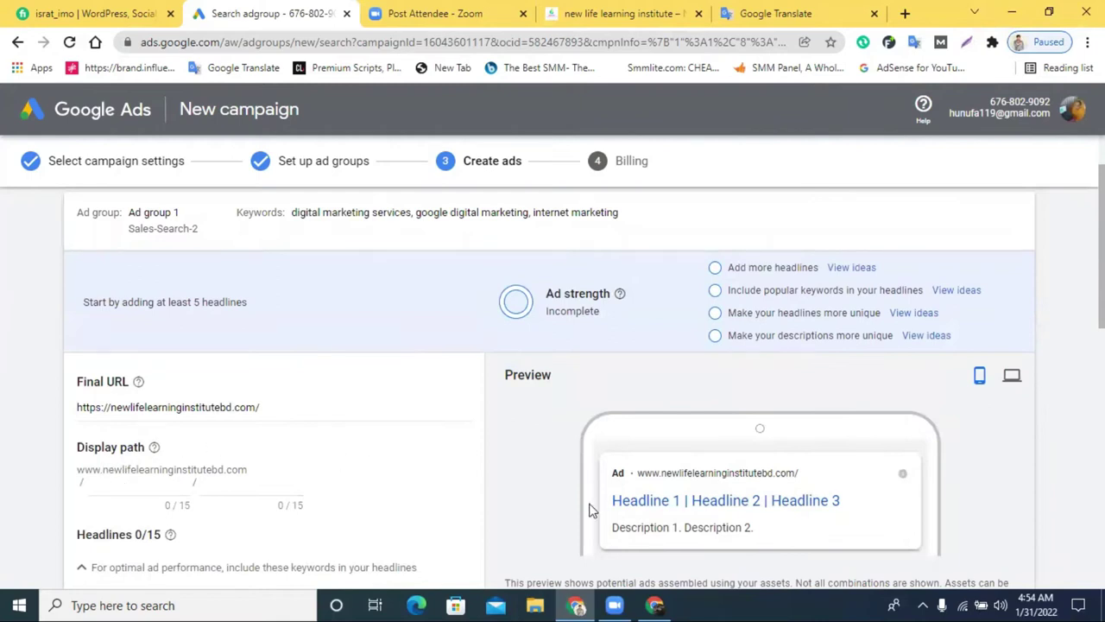
left_click(284, 403)
scroll(284, 462, "down", 1)
scroll(404, 433, "down", 2)
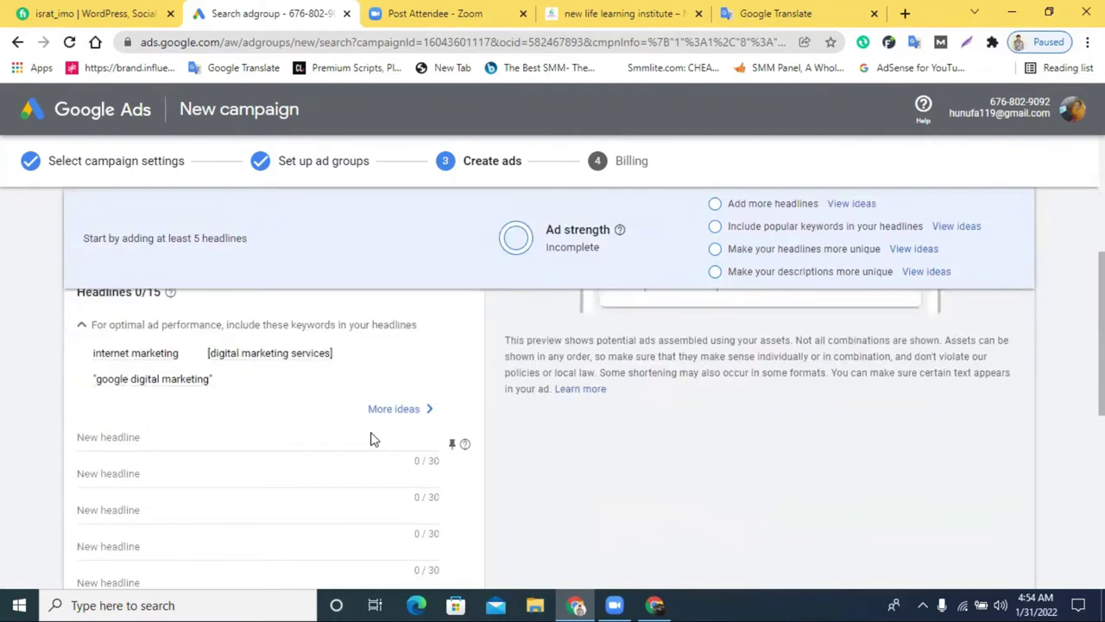
scroll(371, 439, "up", 1)
scroll(190, 456, "up", 2)
scroll(263, 449, "down", 1)
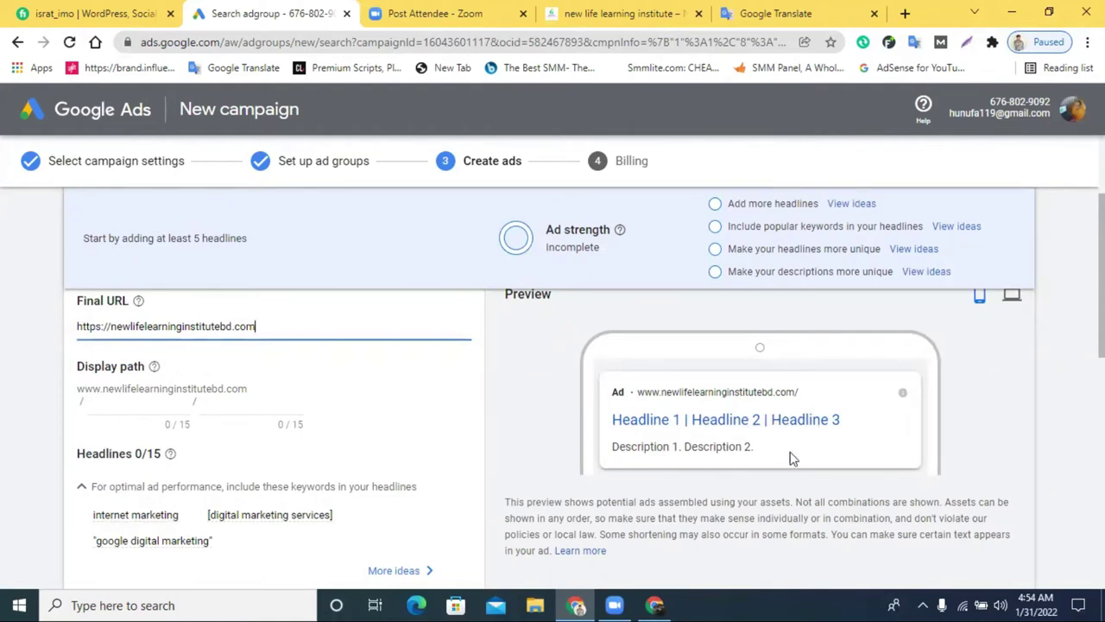
scroll(488, 426, "down", 1)
scroll(285, 421, "down", 1)
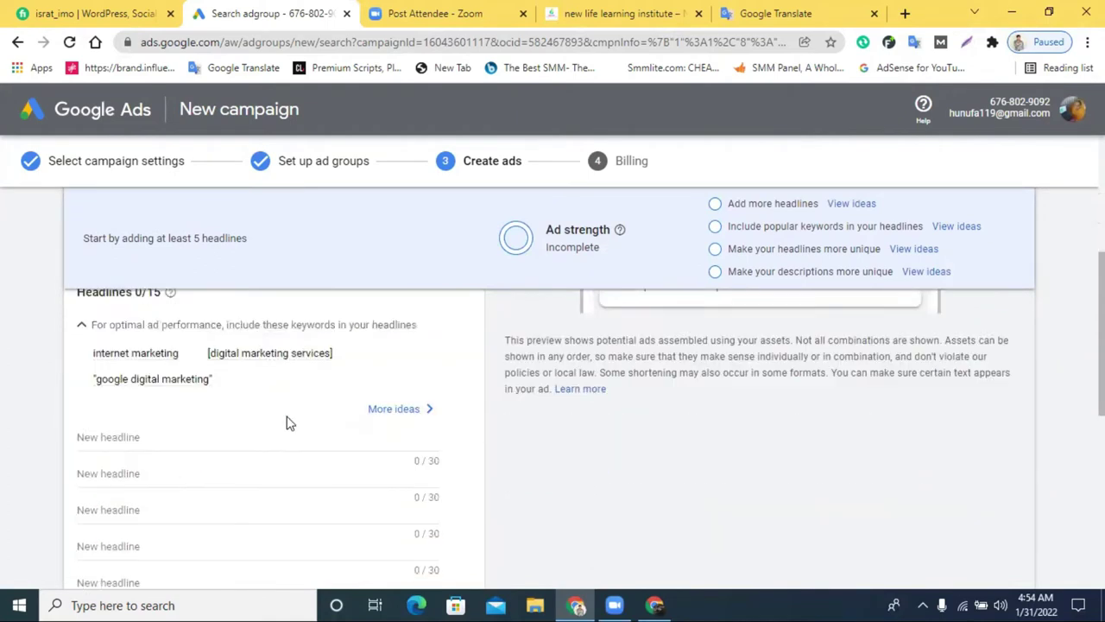
left_click(150, 440)
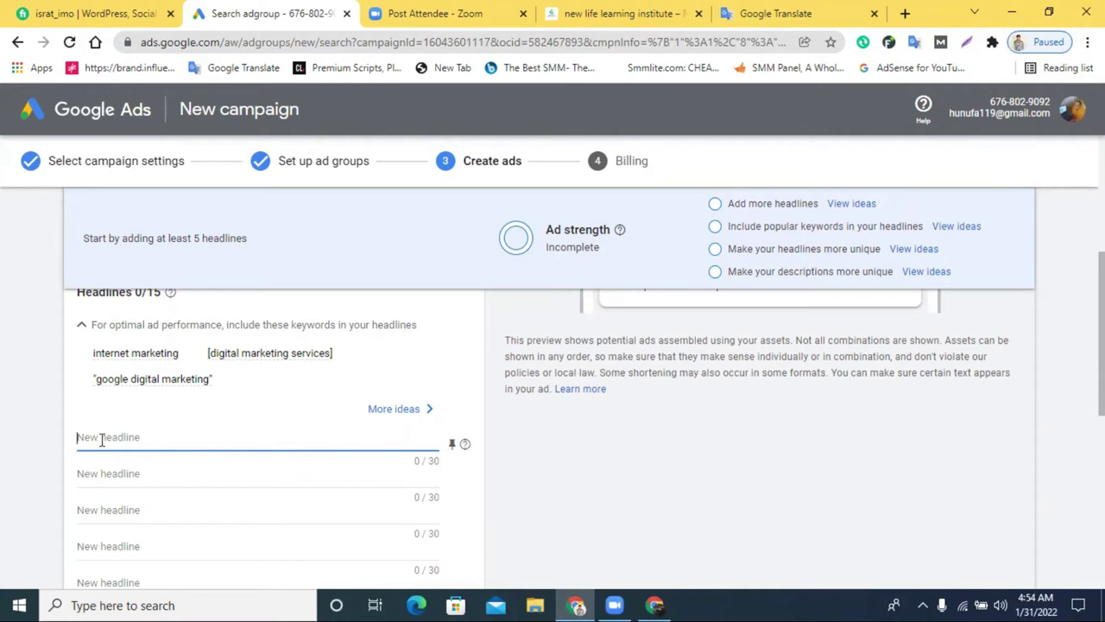
Edit the first headline from 'Best Institute' to 'Digital Marketing Institute'
type("Best Institute")
scroll(518, 426, "up", 2)
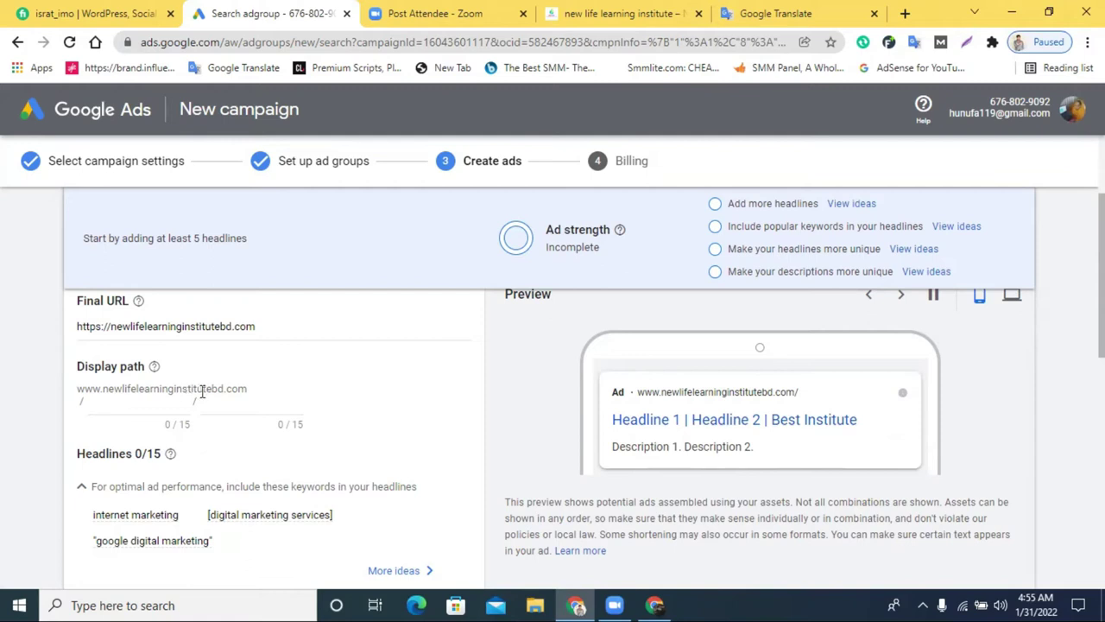
scroll(170, 479, "down", 1)
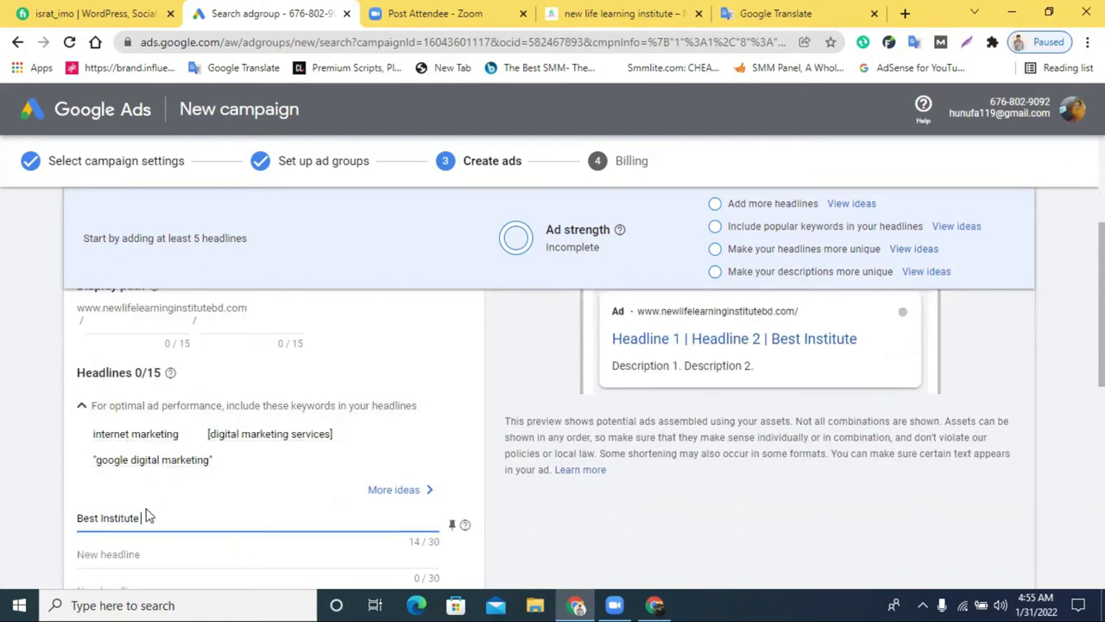
left_click(80, 517)
type("Digital ")
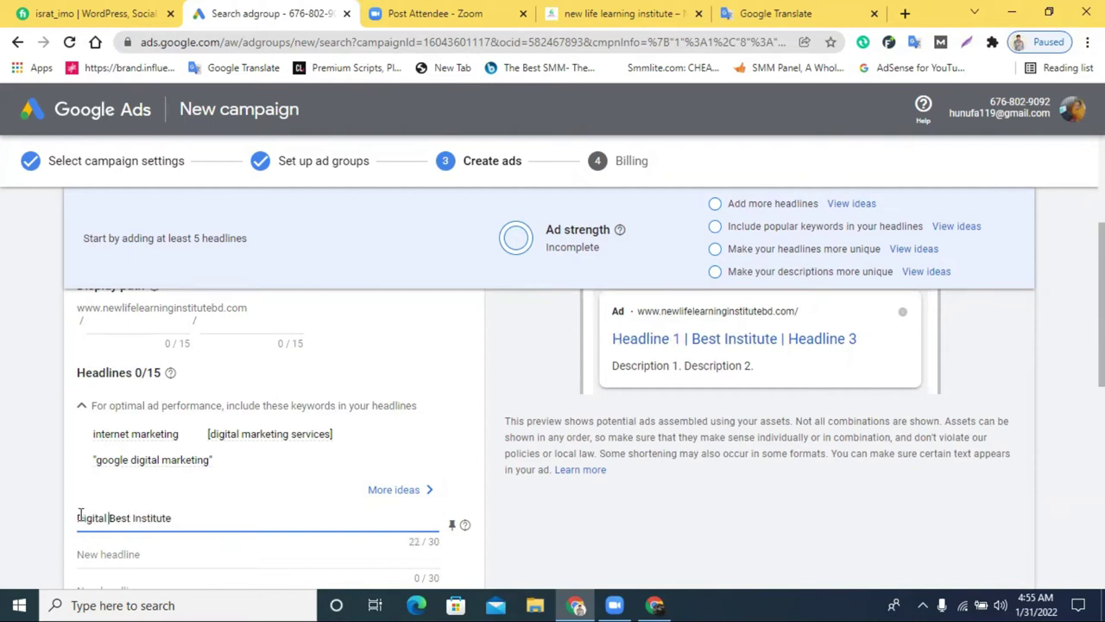
type("Mar")
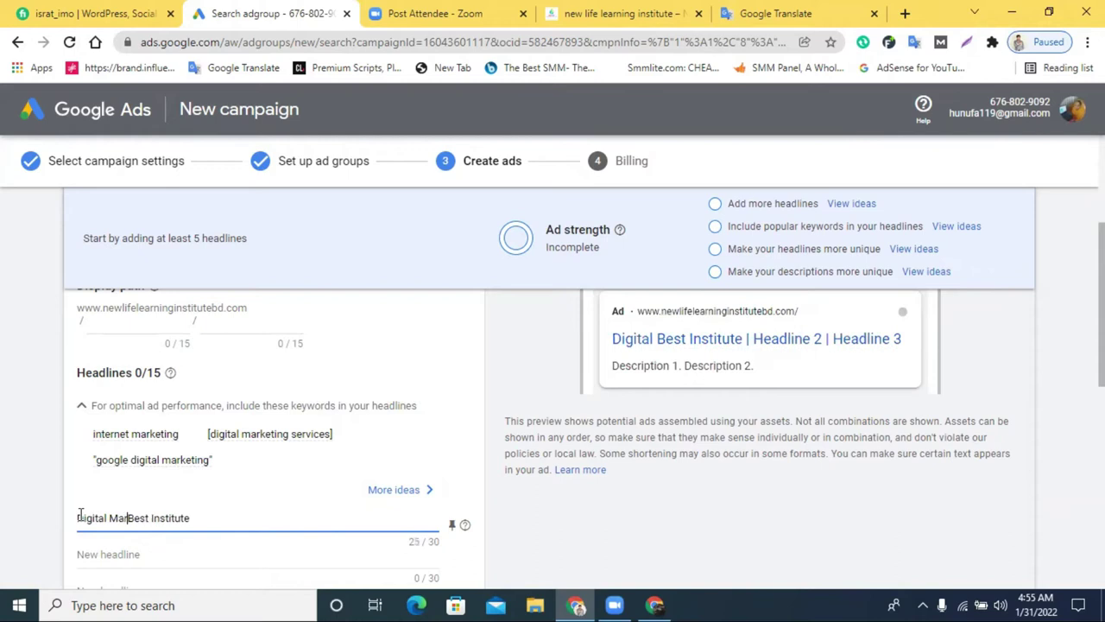
type("keting")
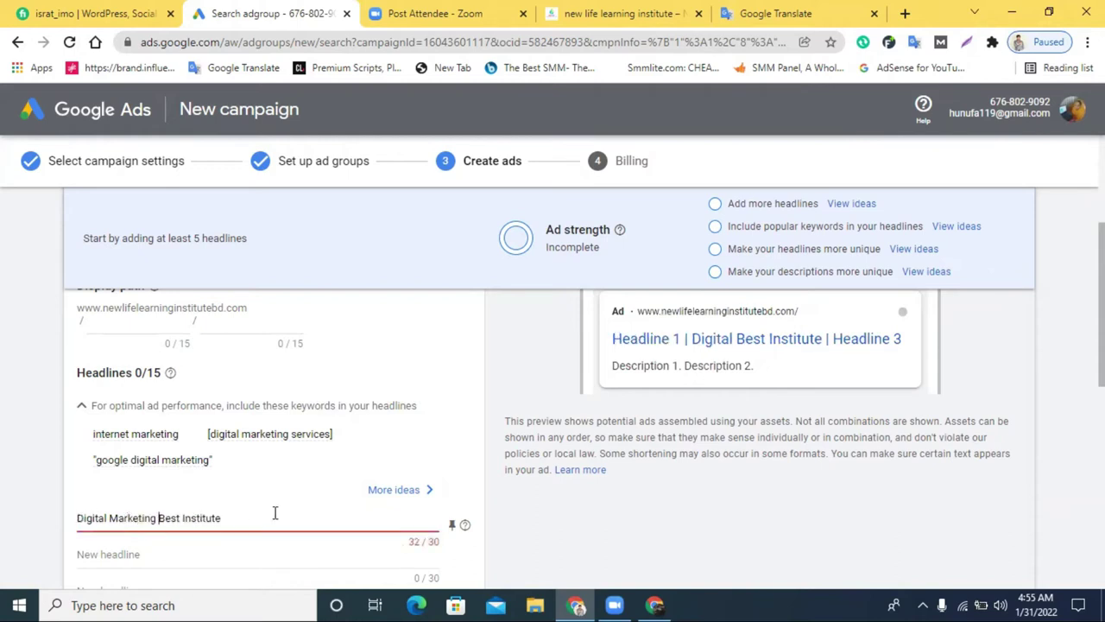
double_click(175, 518)
key("BackSpace")
key("BackSpace")
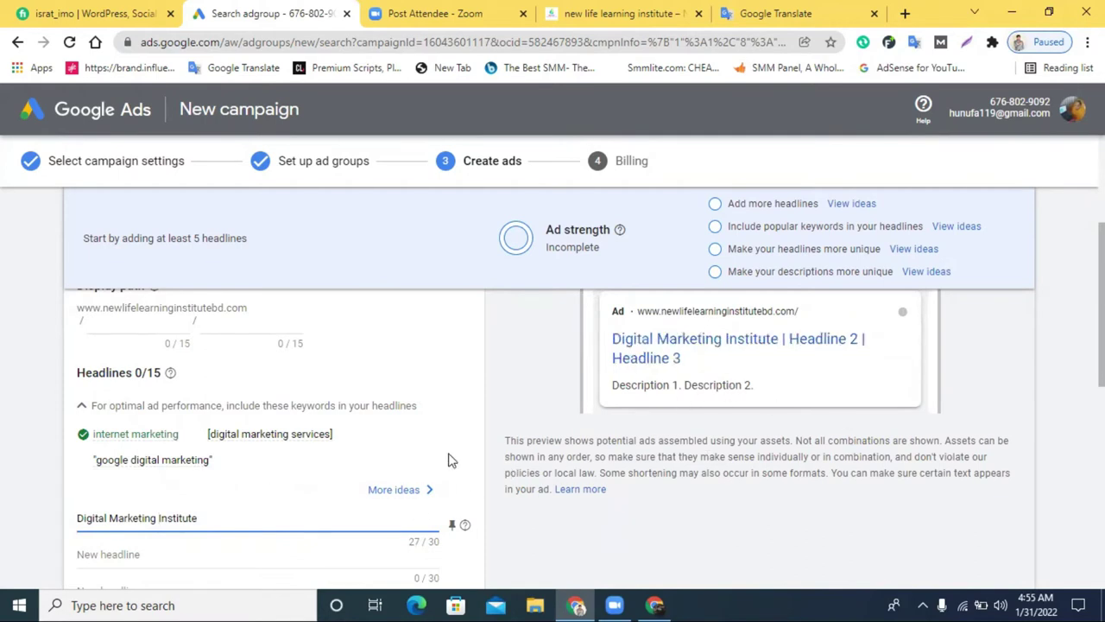
Begin the second headline with 'B'
scroll(353, 486, "down", 1)
left_click(174, 475)
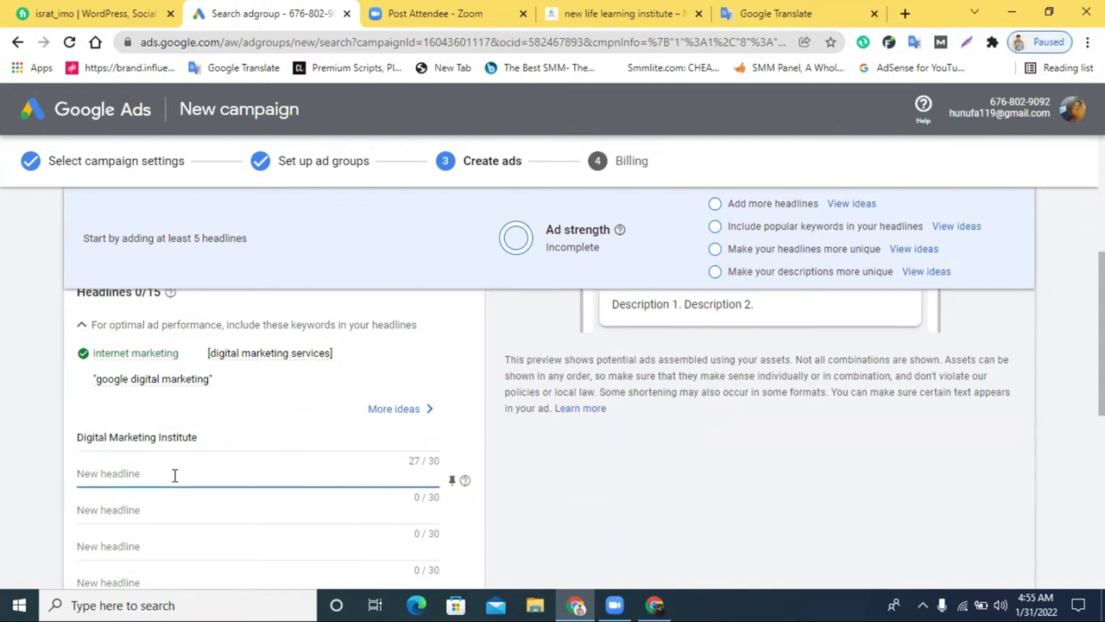
type("Best")
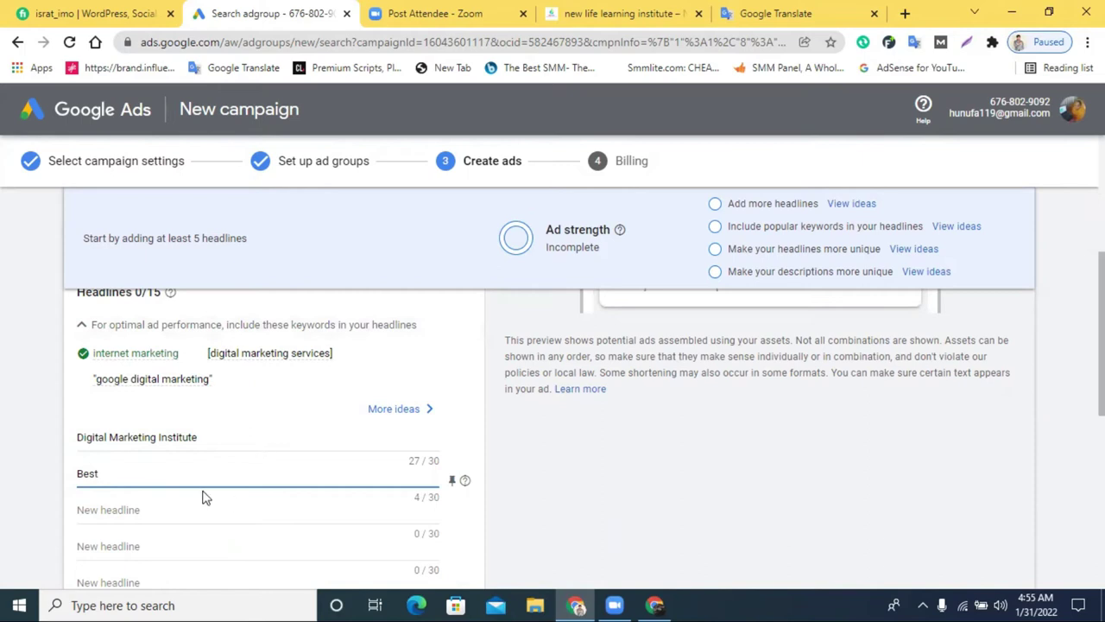
Dictate the Bengali sentence into Google Translate
left_click(748, 12)
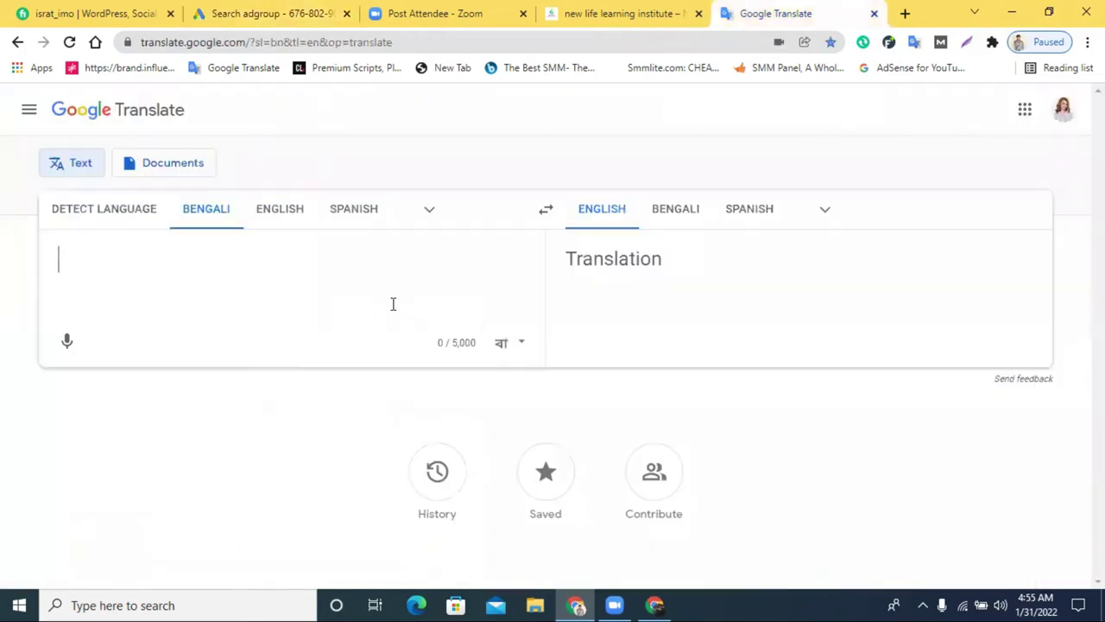
left_click(69, 342)
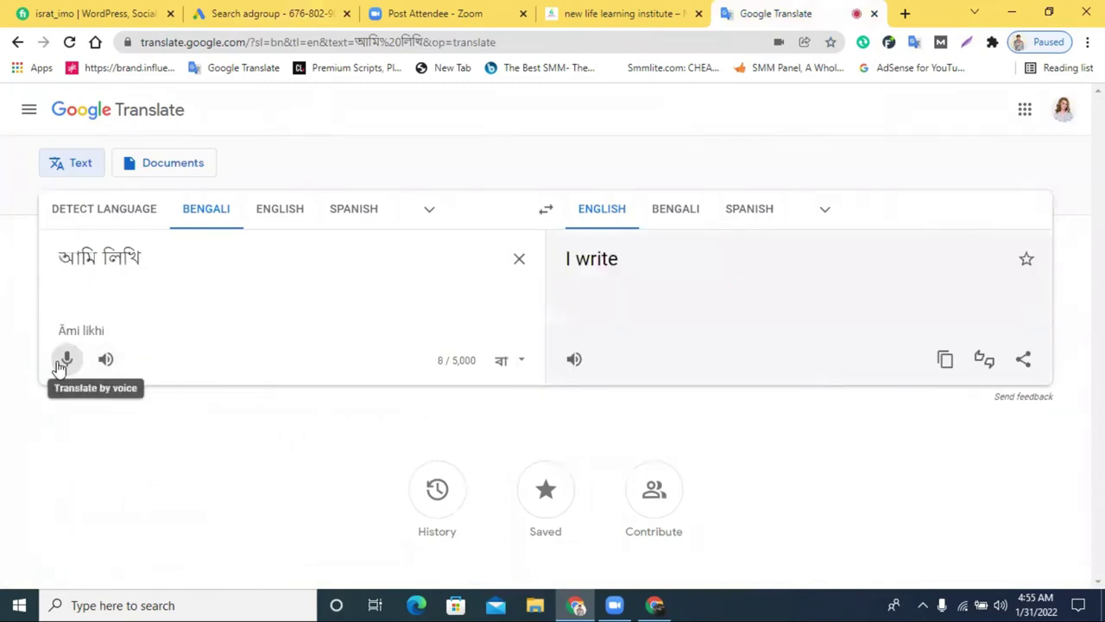
left_click(63, 357)
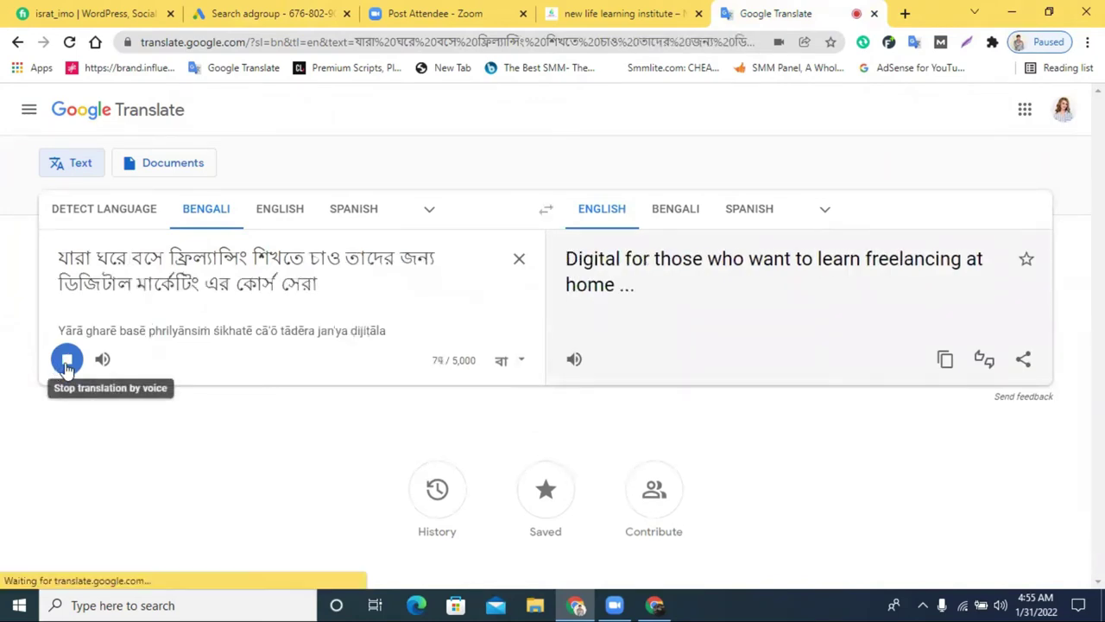
left_click(66, 360)
Copy the opening Bengali freelancing phrase and return to Google Ads
left_click_drag(62, 259, 300, 252)
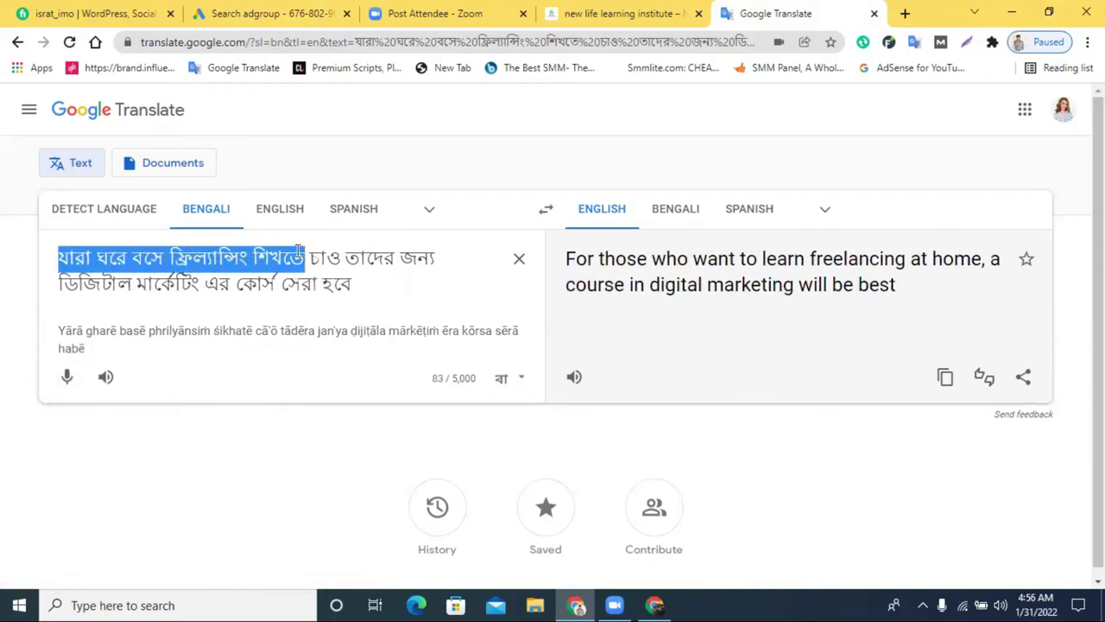
right_click(302, 255)
left_click(379, 312)
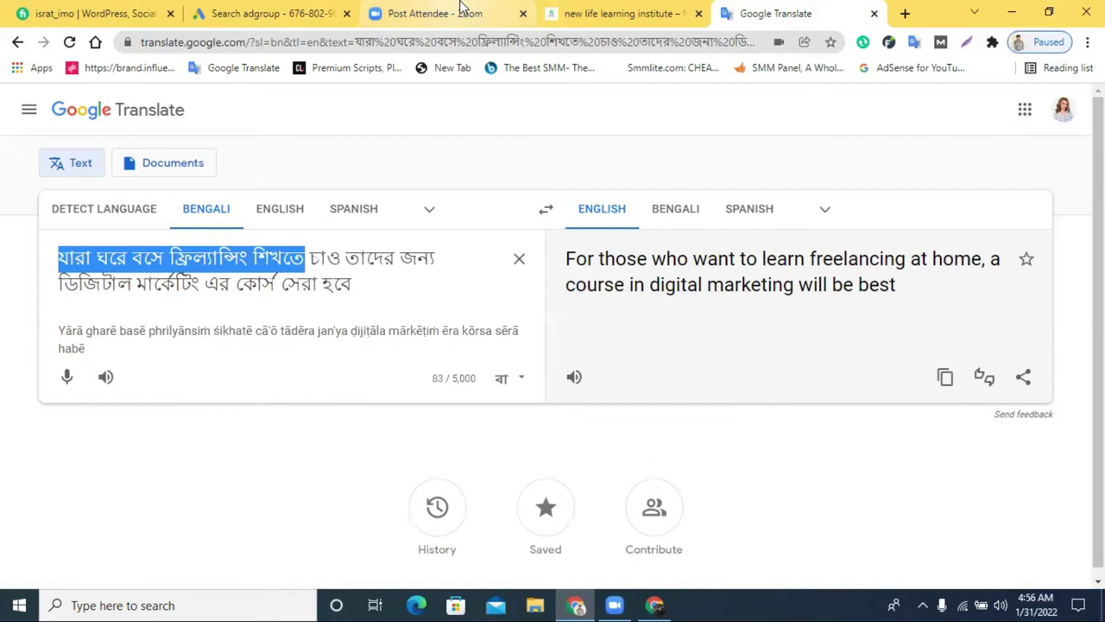
left_click(302, 7)
Paste the copied Bengali freelancing phrase into the first headline and drop its last word to fit 26/30
left_click(201, 437)
key("ctrl+a")
key("ctrl+v")
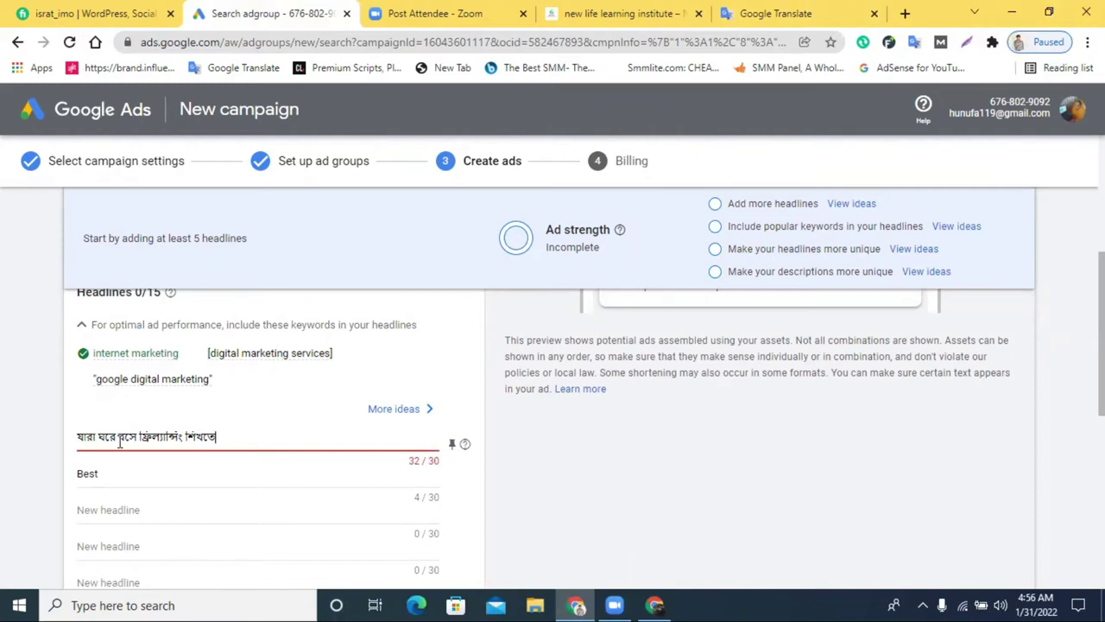
left_click_drag(224, 434, 187, 437)
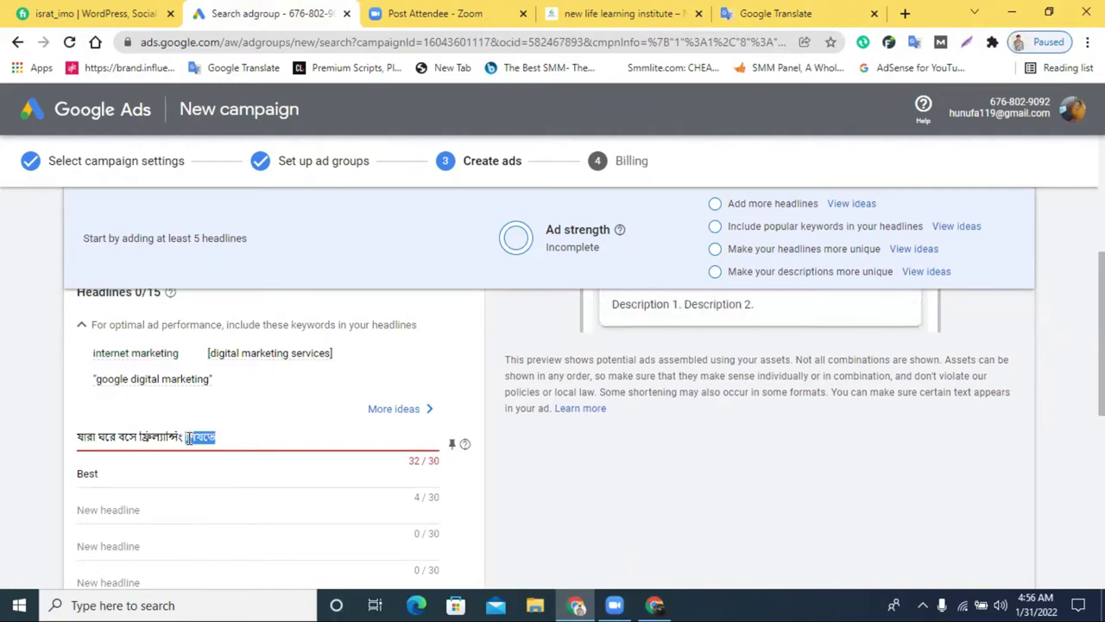
key("BackSpace")
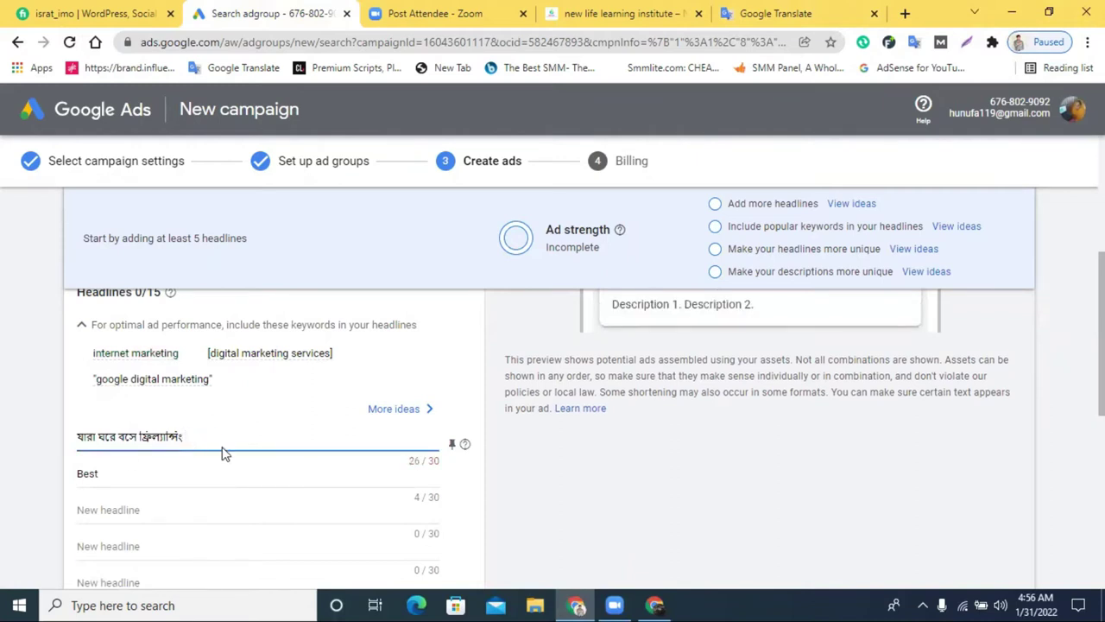
scroll(223, 454, "up", 2)
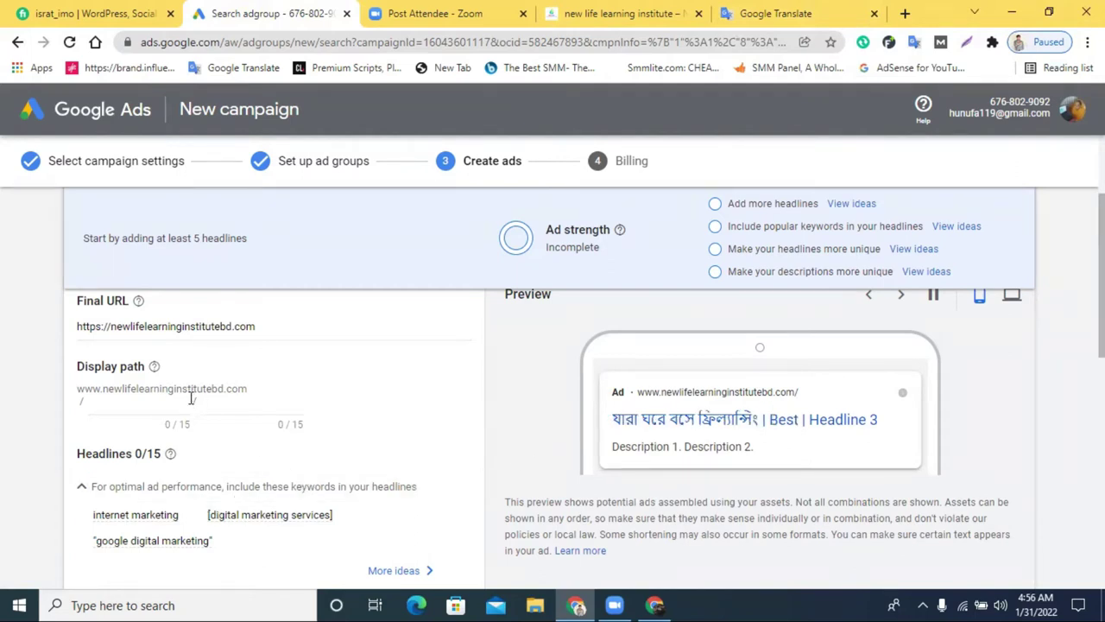
scroll(222, 427, "down", 1)
Replace the Bengali first headline with 'Best Digital Marketing Agency' (29/30), capitalising Marketing
triple_click(167, 517)
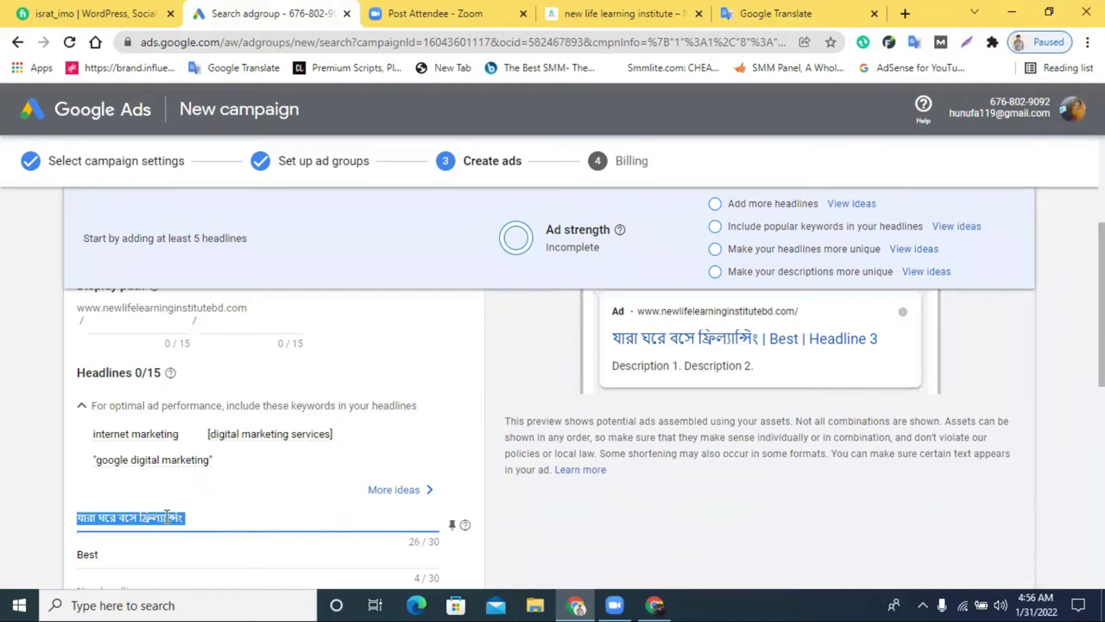
key("BackSpace")
type("D")
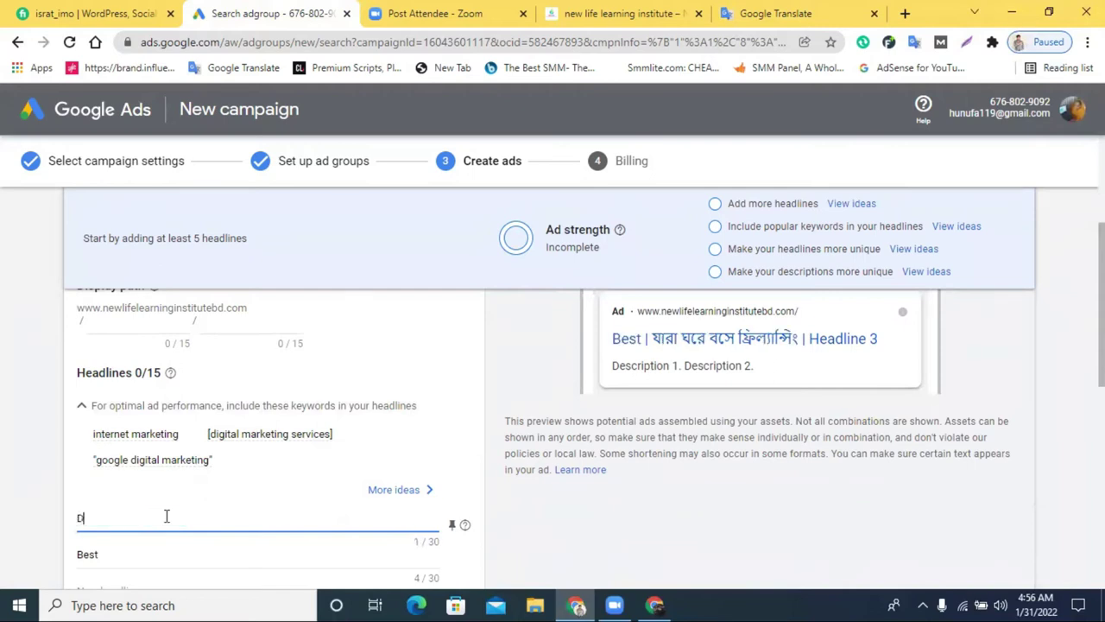
key("BackSpace")
type("best D")
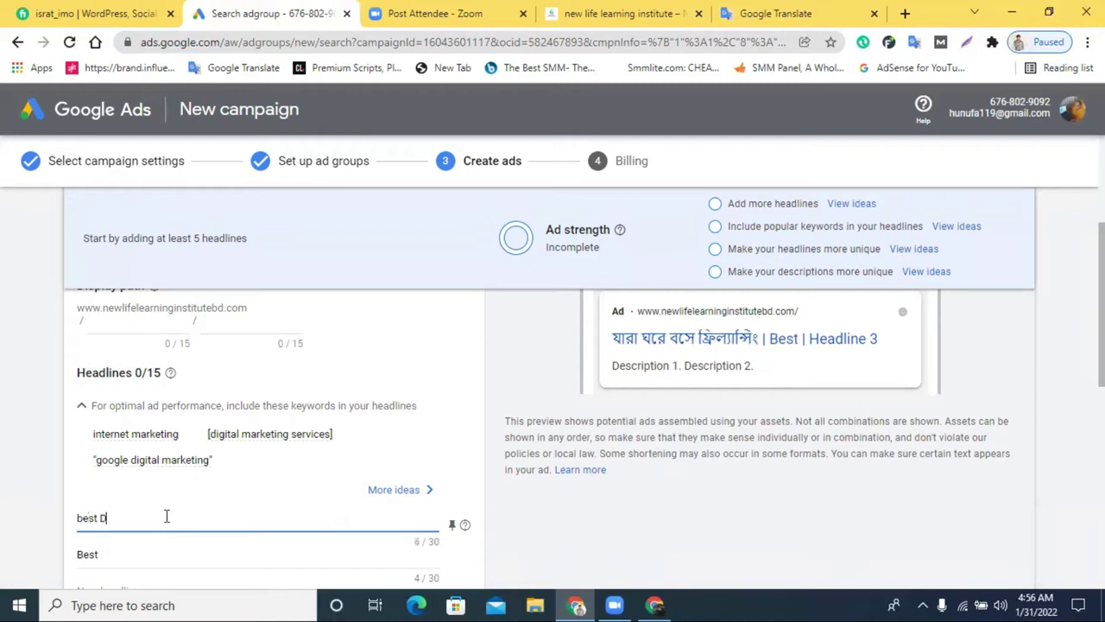
type("igital marketing")
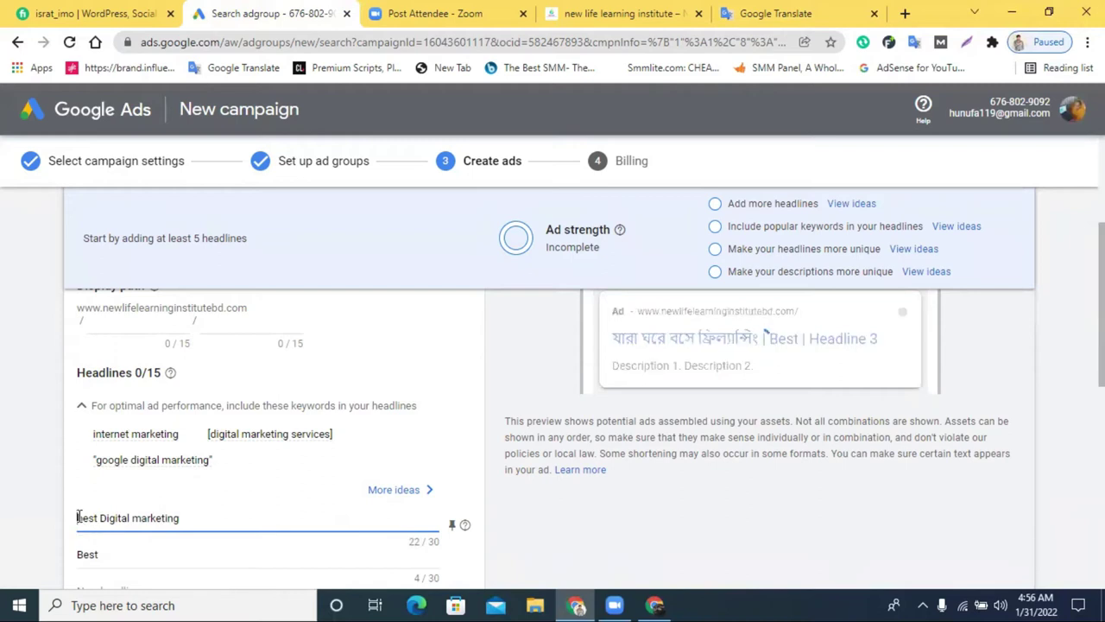
left_click(201, 520)
left_click(139, 518)
key("BackSpace")
type("M")
left_click(197, 515)
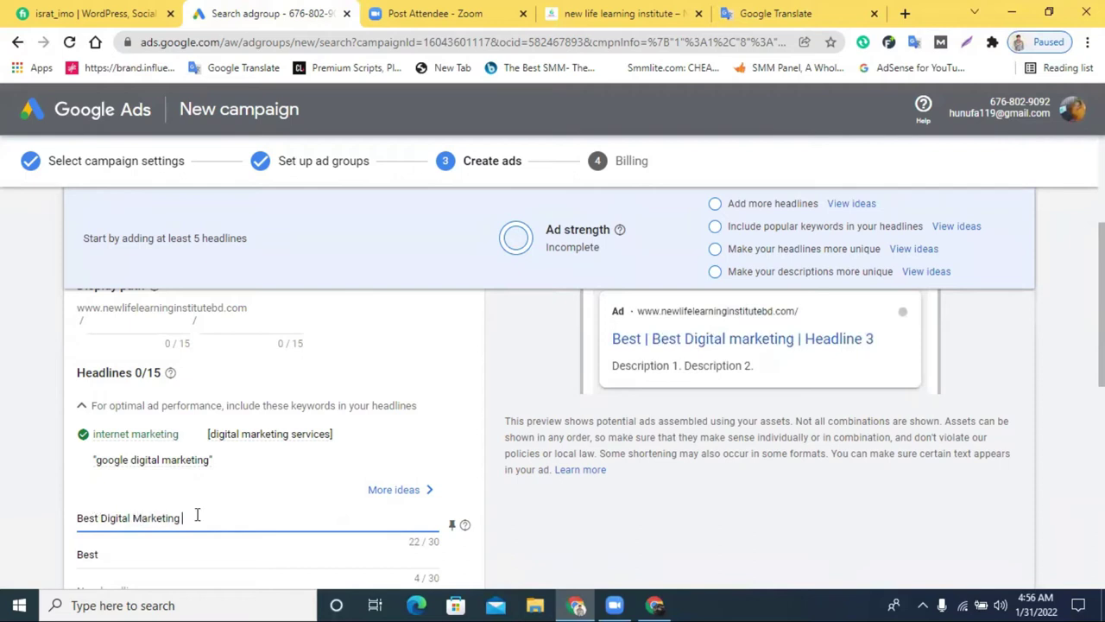
type("Agency")
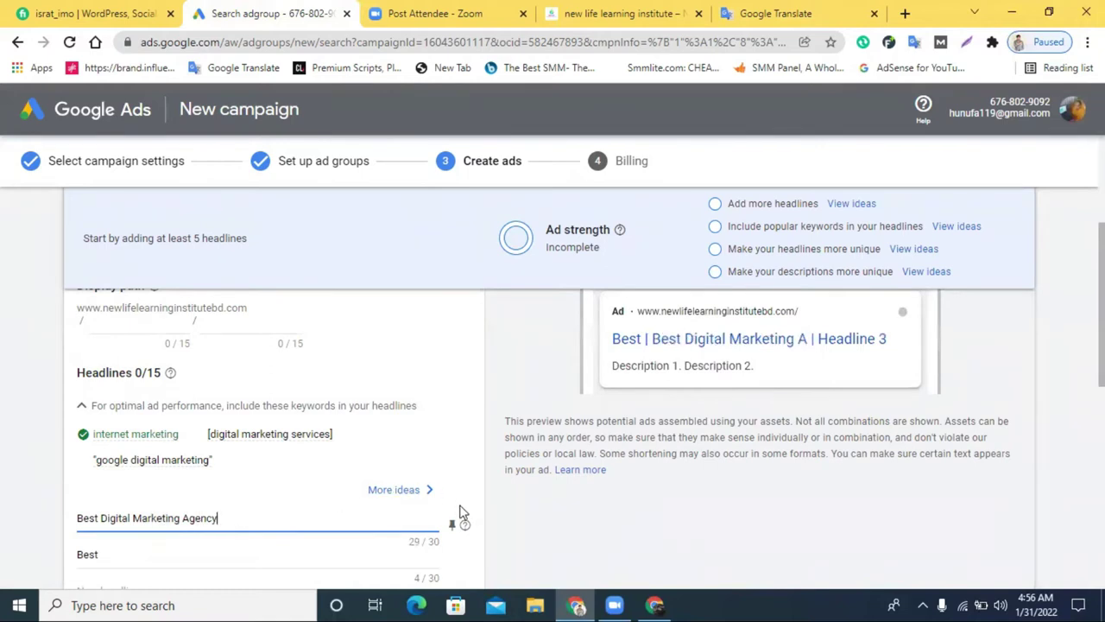
scroll(527, 476, "down", 1)
left_click(134, 509)
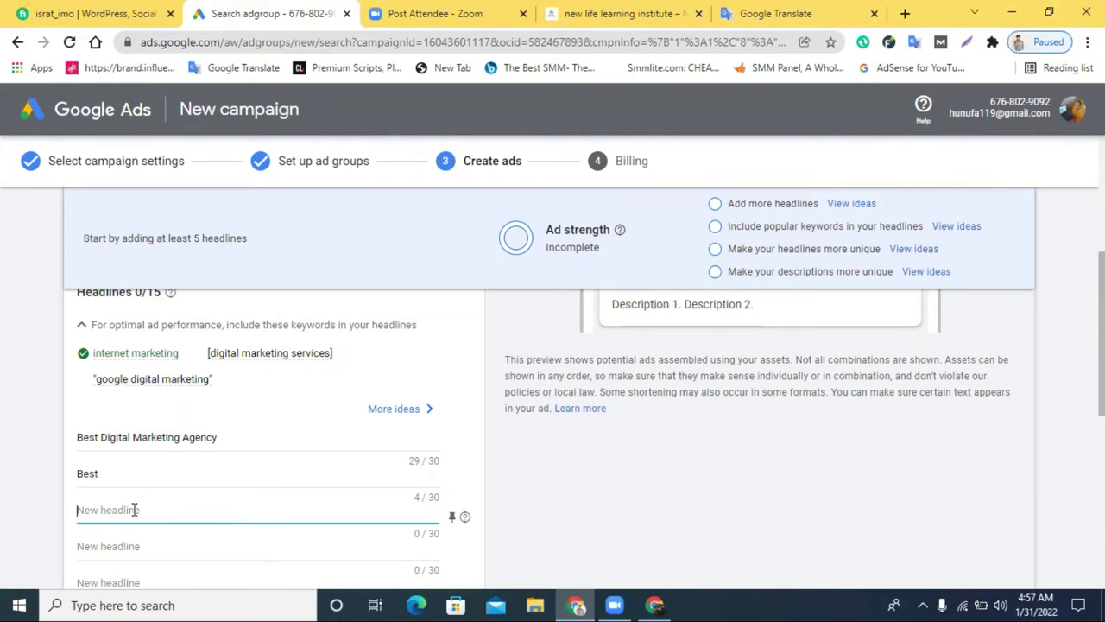
Replace 'Best' in the second headline with 'Digital Marketing'
scroll(717, 389, "up", 2)
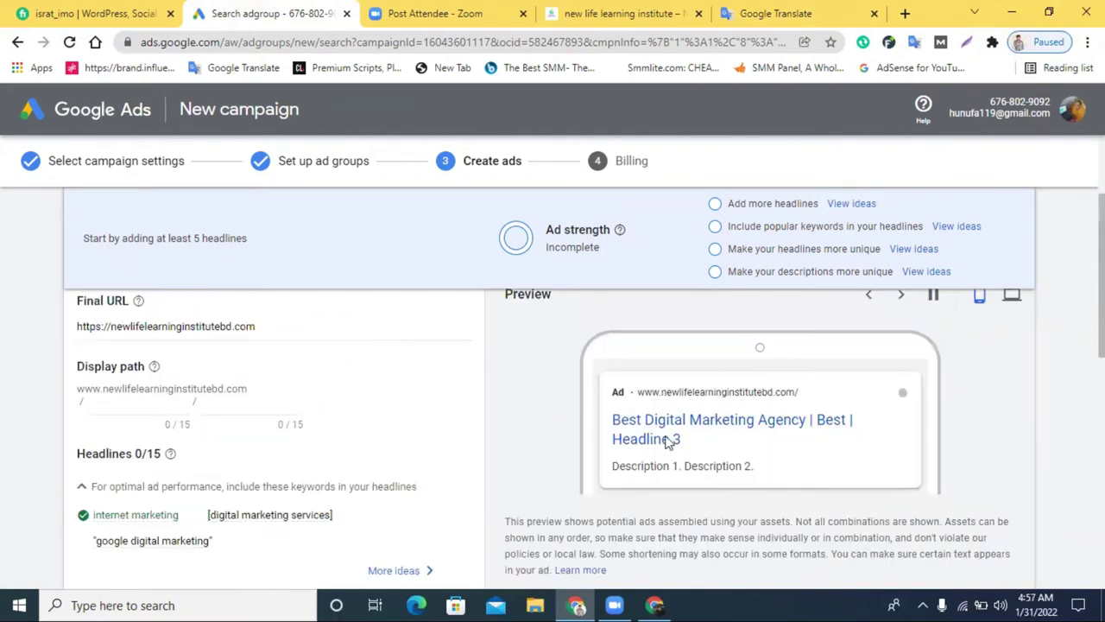
scroll(259, 526, "down", 1)
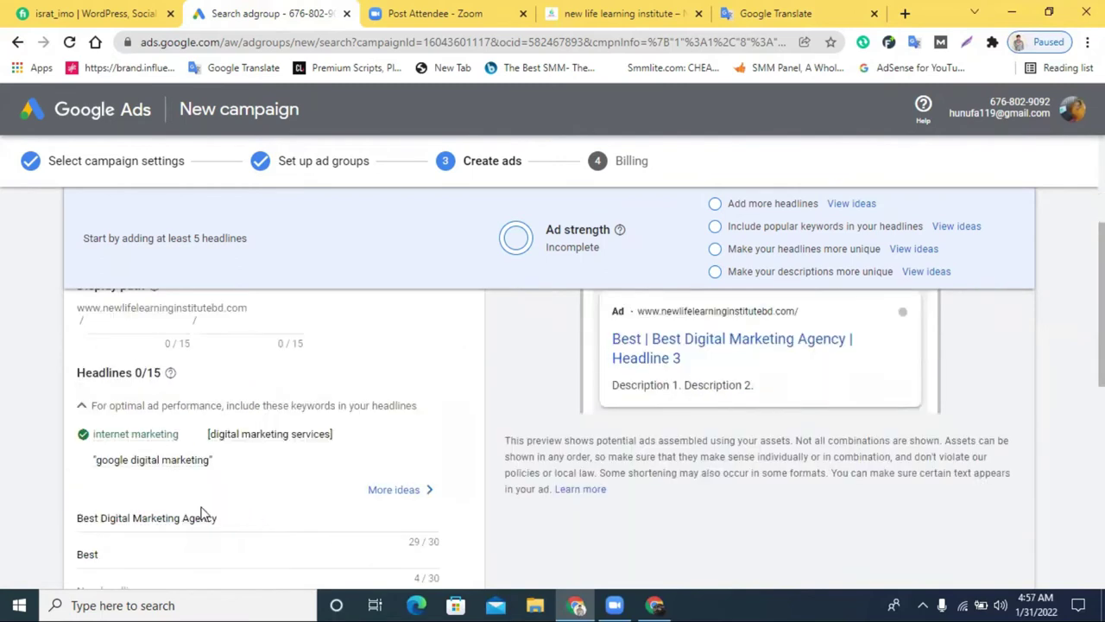
scroll(123, 560, "down", 1)
left_click(130, 508)
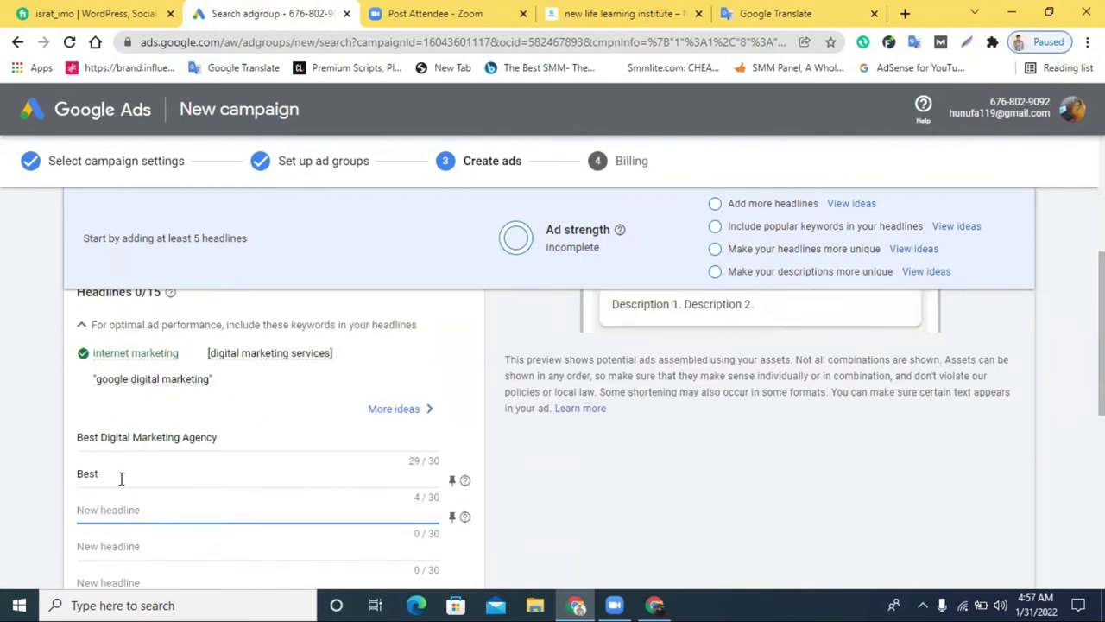
scroll(869, 510, "up", 2)
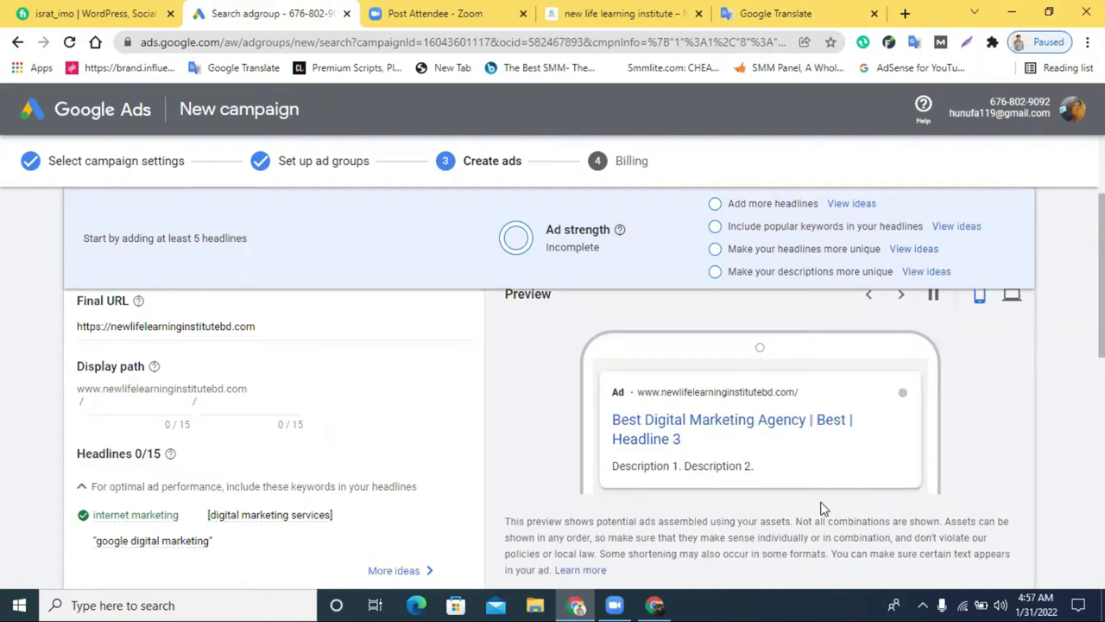
scroll(471, 506, "down", 1)
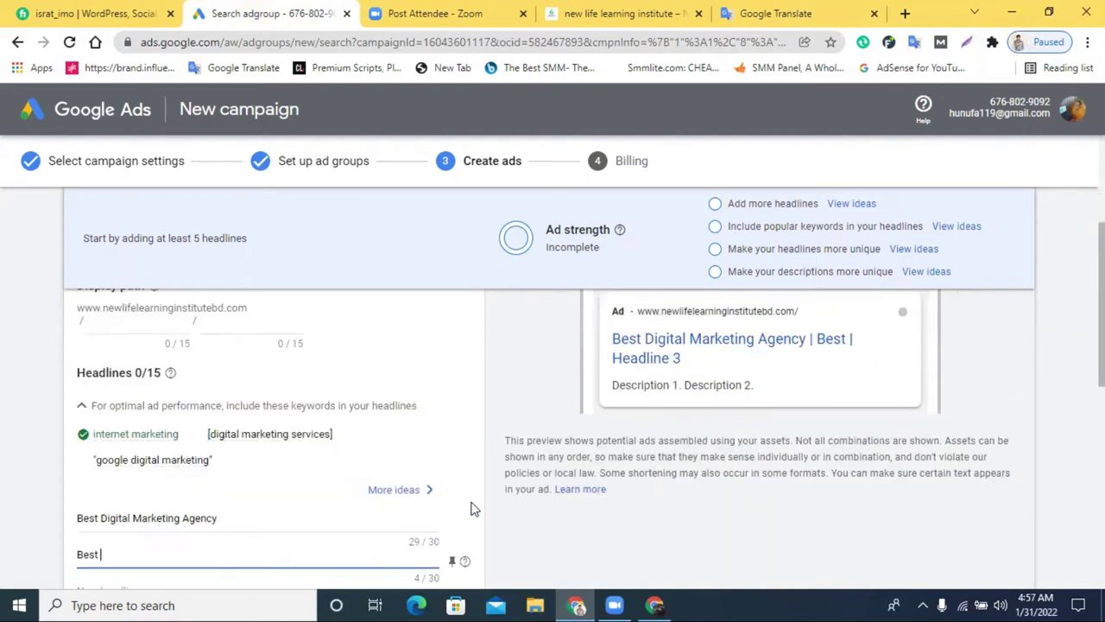
double_click(111, 554)
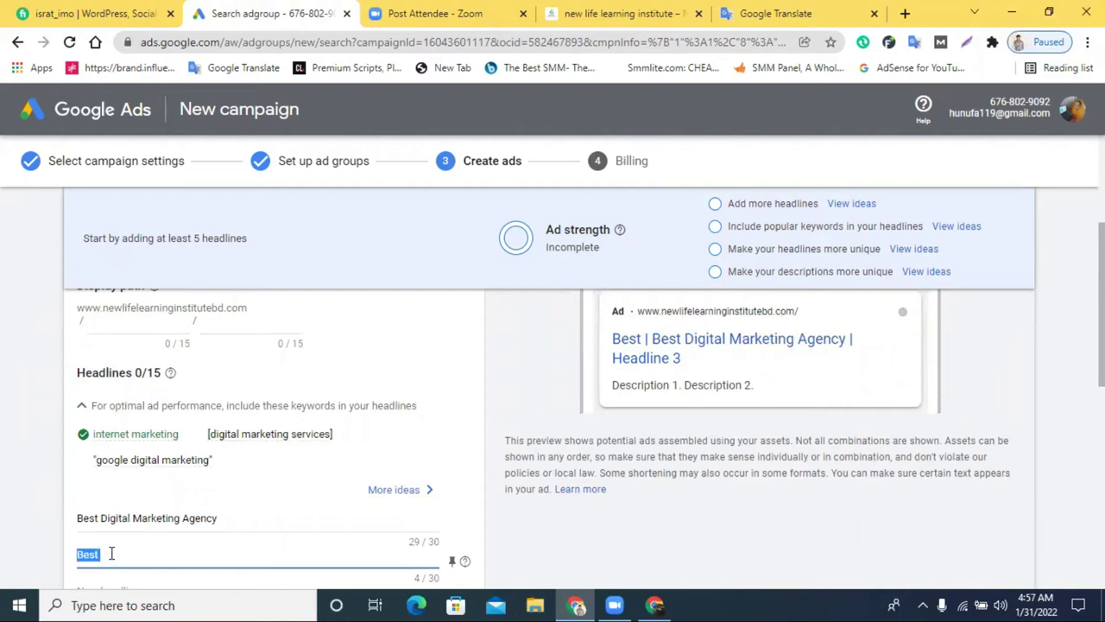
type("Digita")
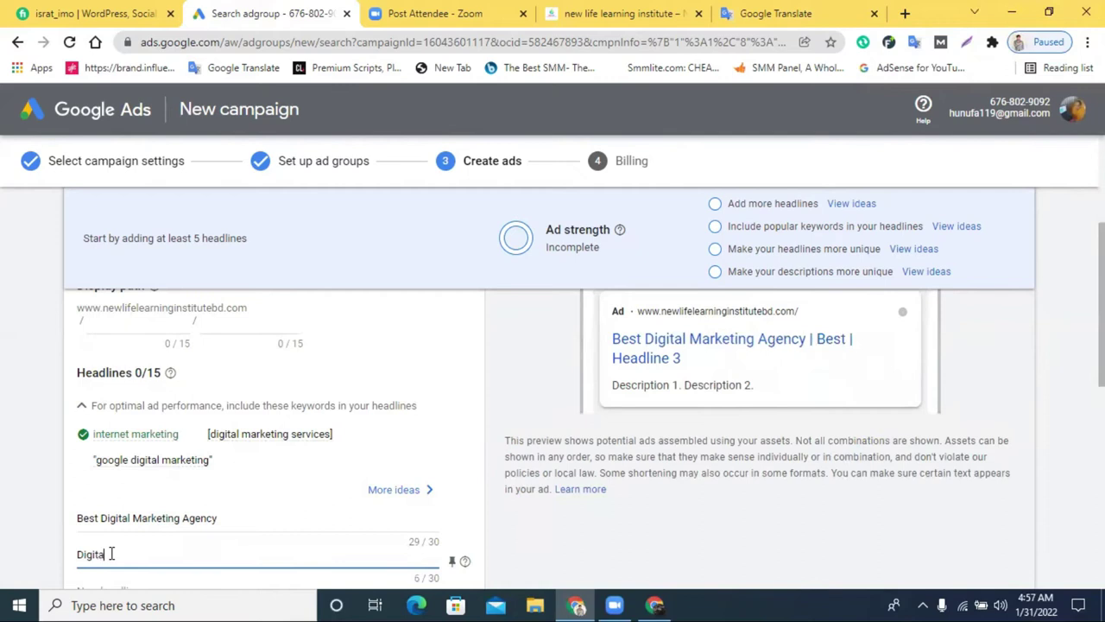
type("l Marketing")
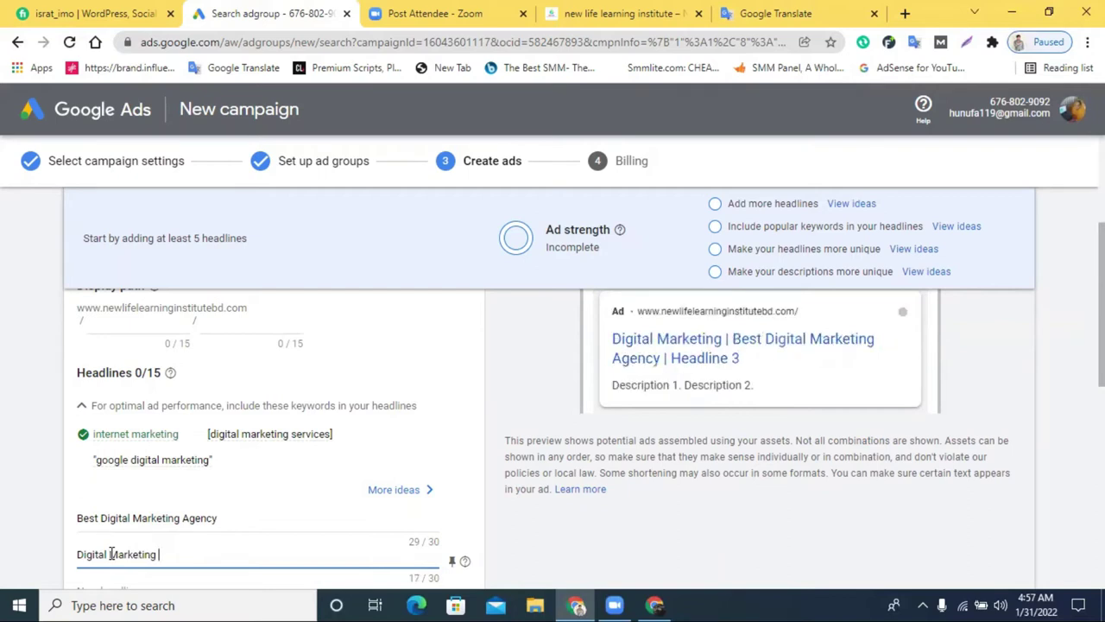
Swap 'Digital' for 'Social media' so the second headline reads 'Social media Marketing' (22/30)
triple_click(112, 553)
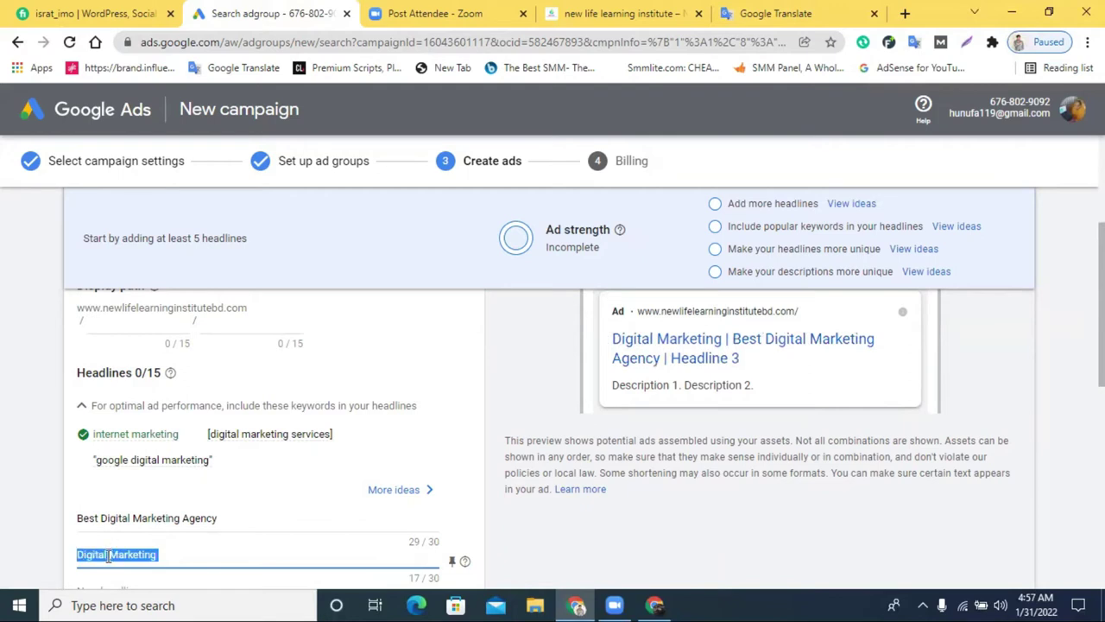
left_click(109, 557)
left_click_drag(108, 554, 78, 554)
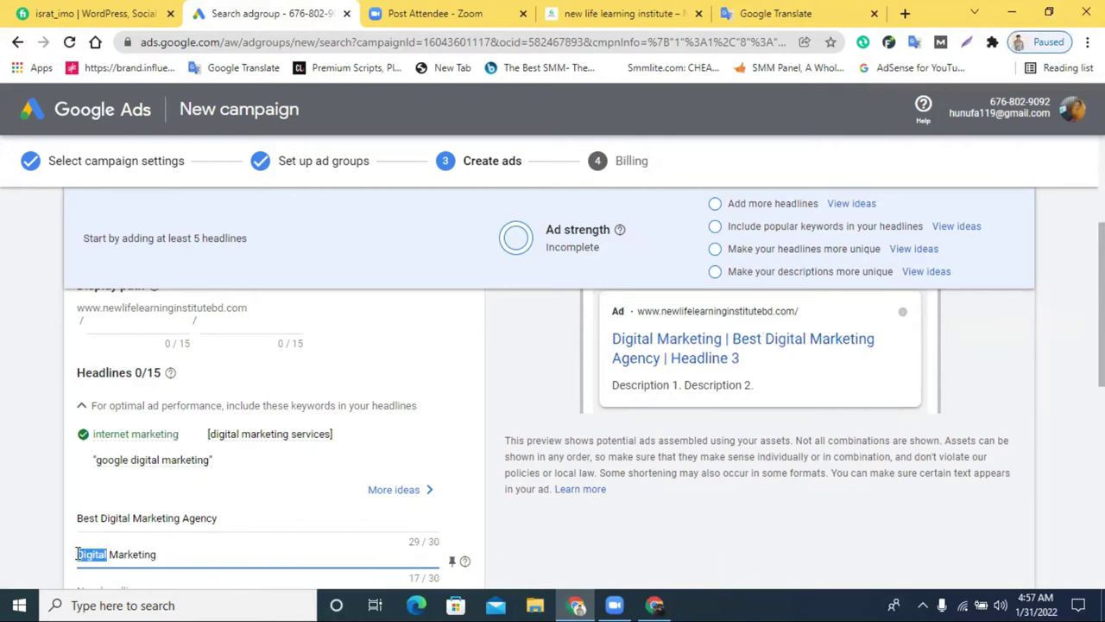
type("Social")
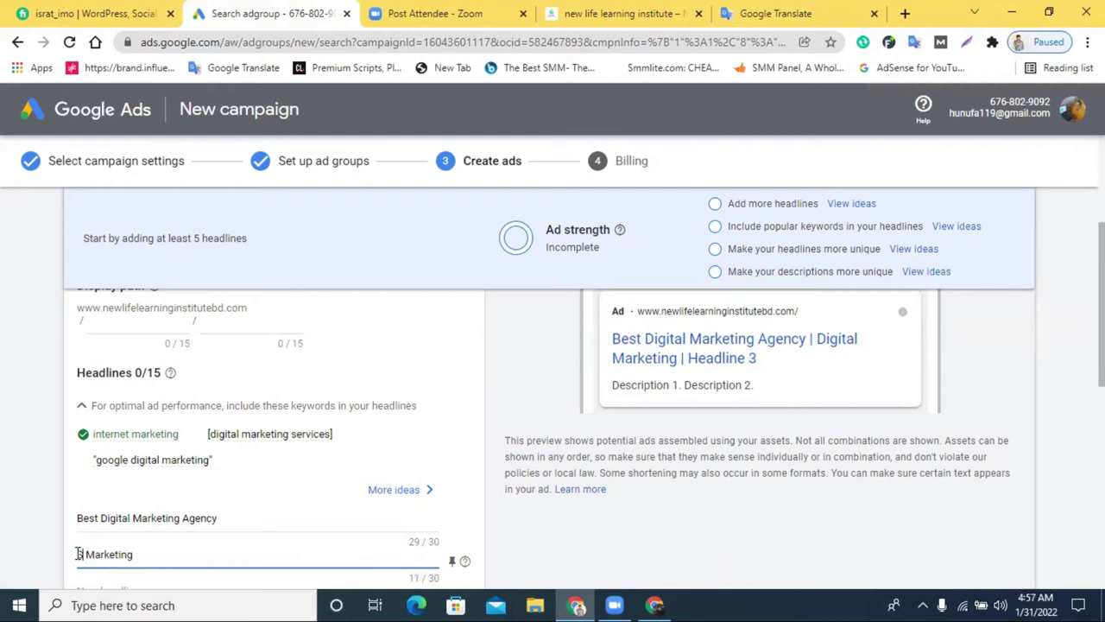
type("l")
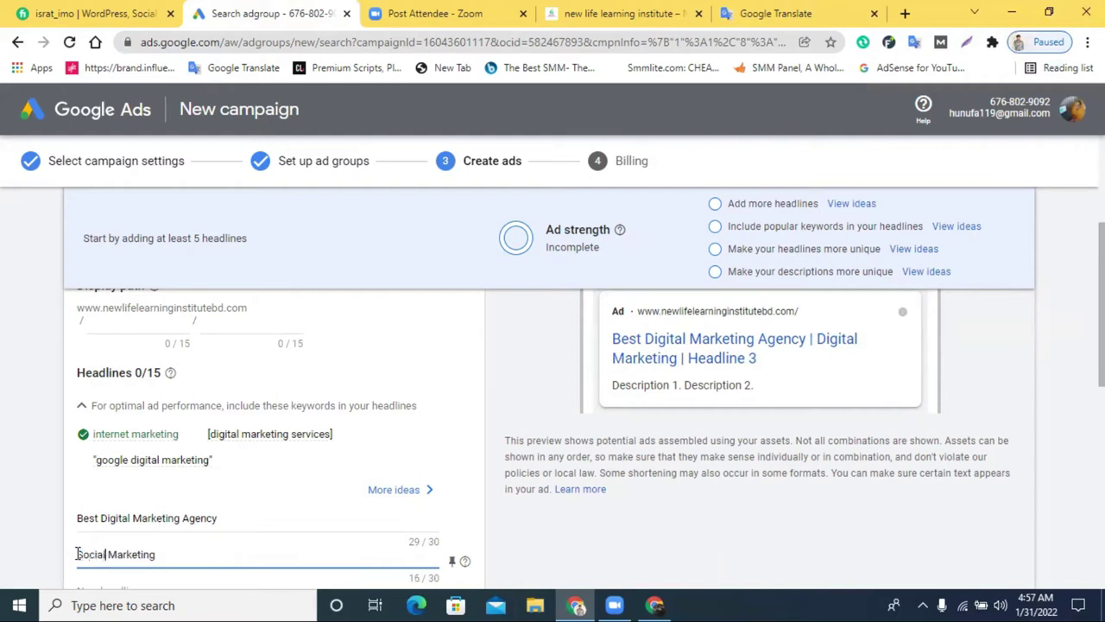
type(" media")
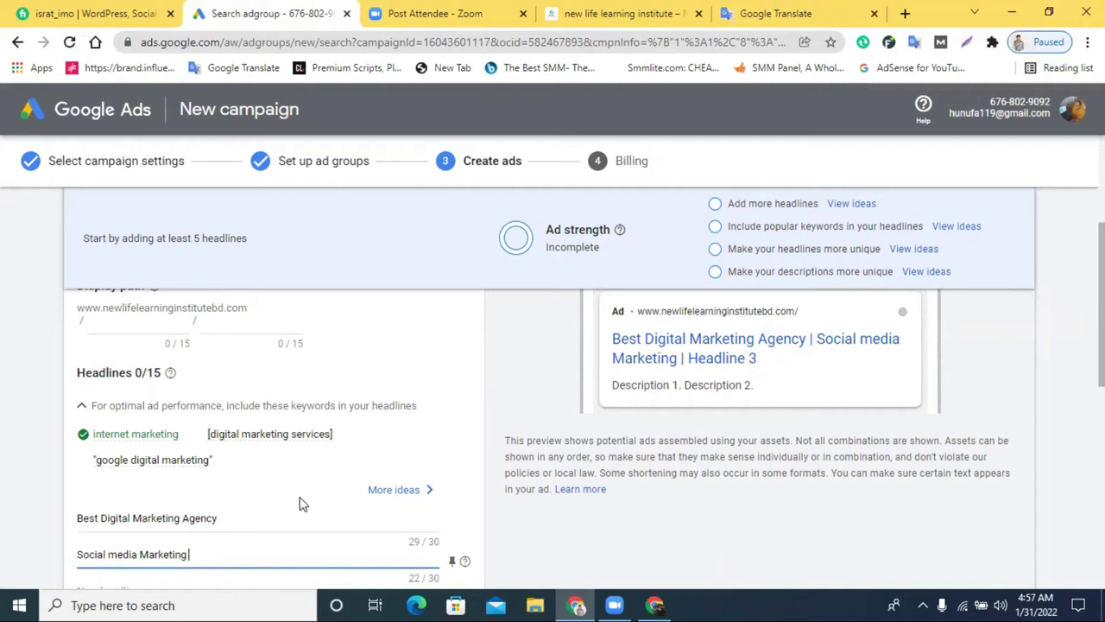
scroll(296, 505, "down", 1)
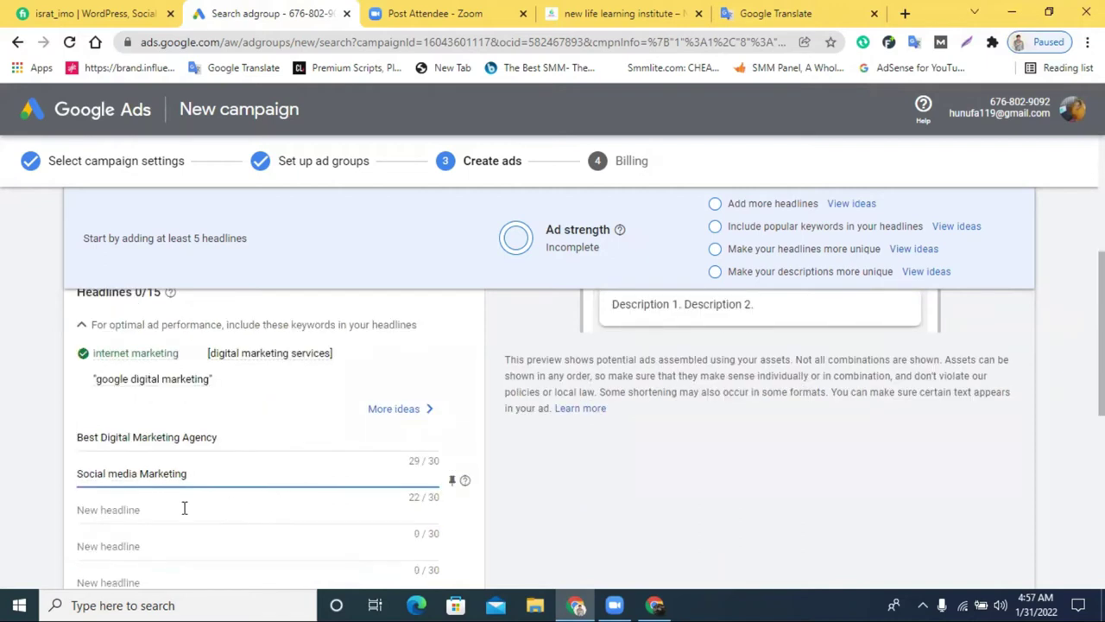
Cut the 'Social media Marketing' headline and paste it into the next headline slot
left_click(122, 511)
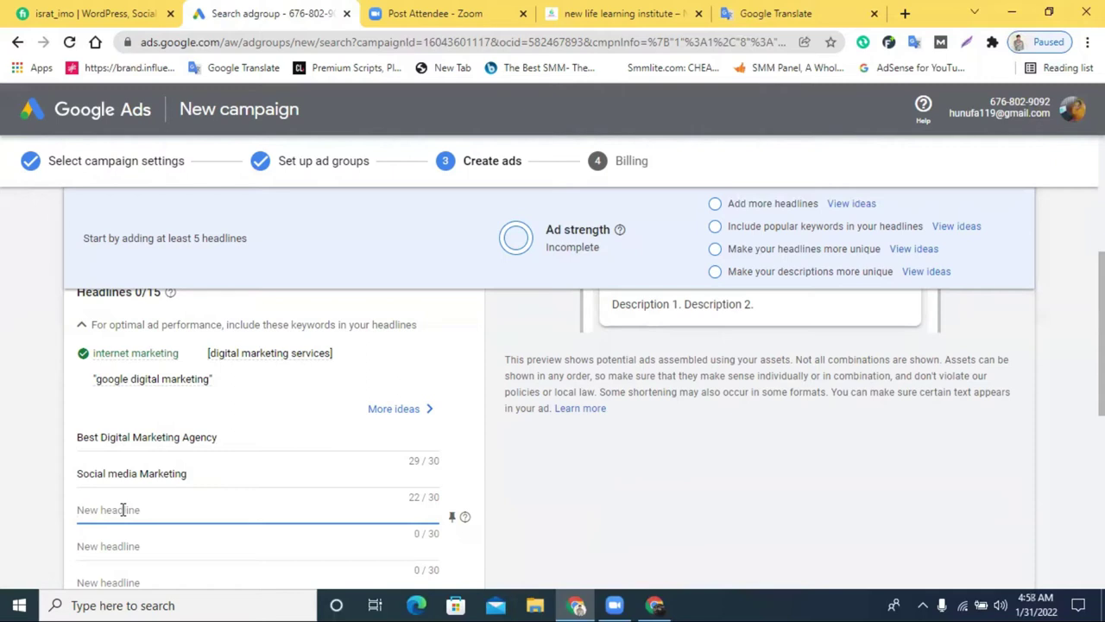
left_click(134, 476)
double_click(133, 476)
triple_click(134, 476)
right_click(147, 476)
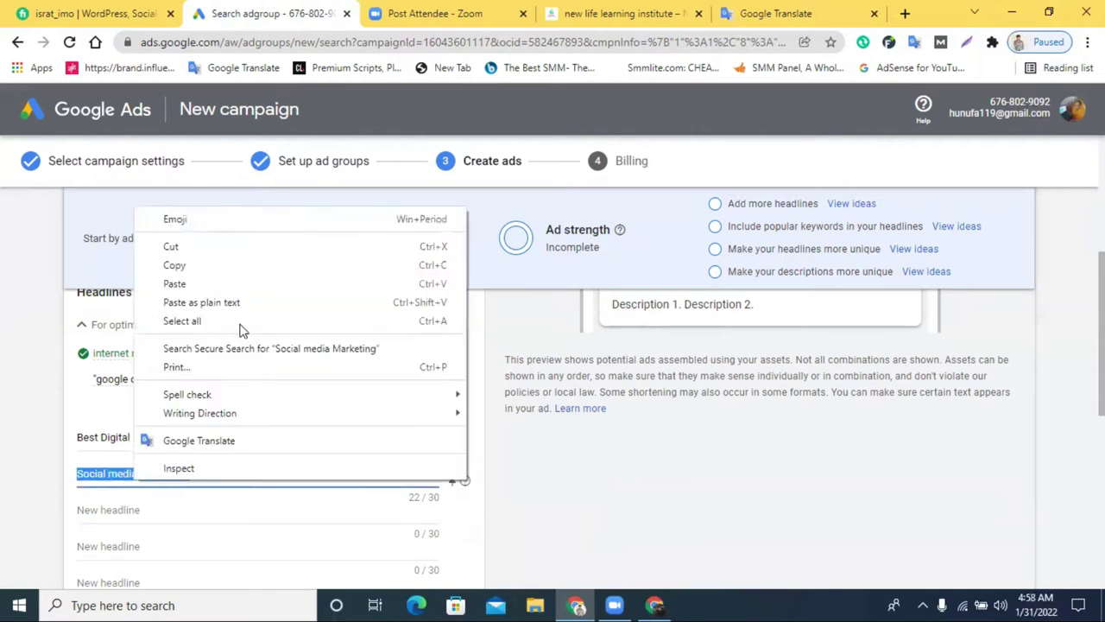
left_click(237, 247)
left_click(102, 546)
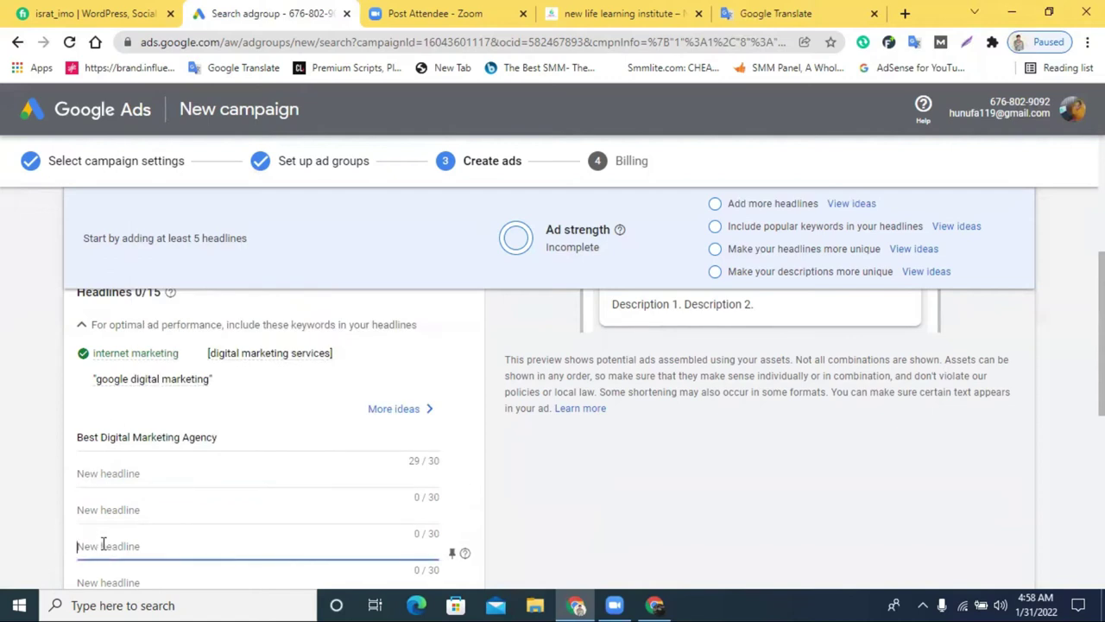
left_click(108, 514)
key("ctrl+v")
Fill the empty headline above with 'Best Agency', inserting 'SEO' before Agency
left_click(107, 474)
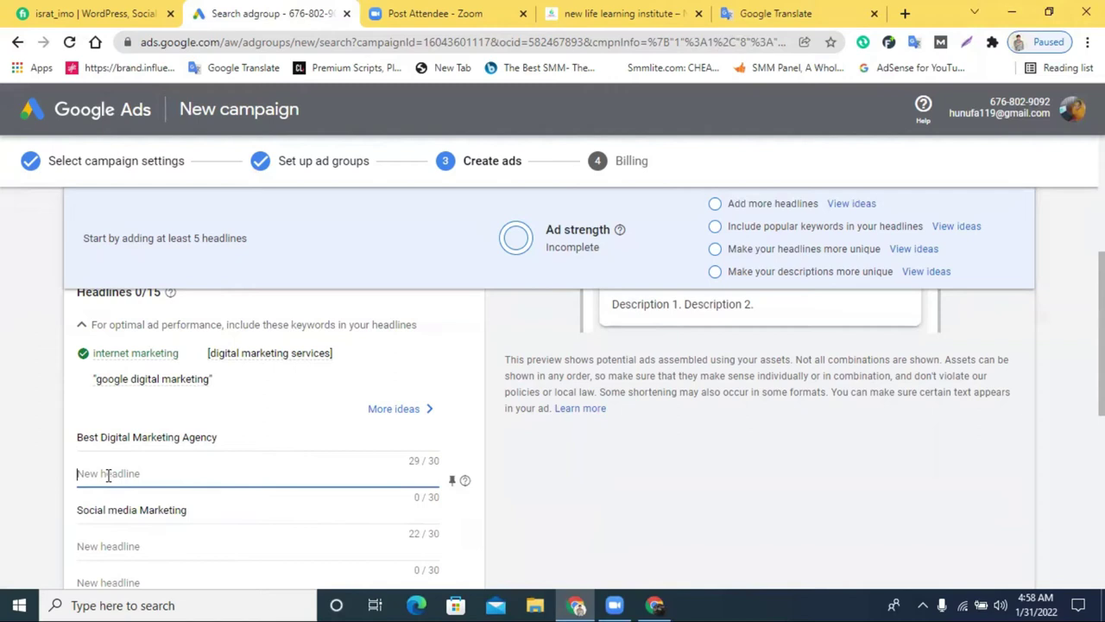
type("Best Agency")
left_click(102, 473)
type("SEO Agency")
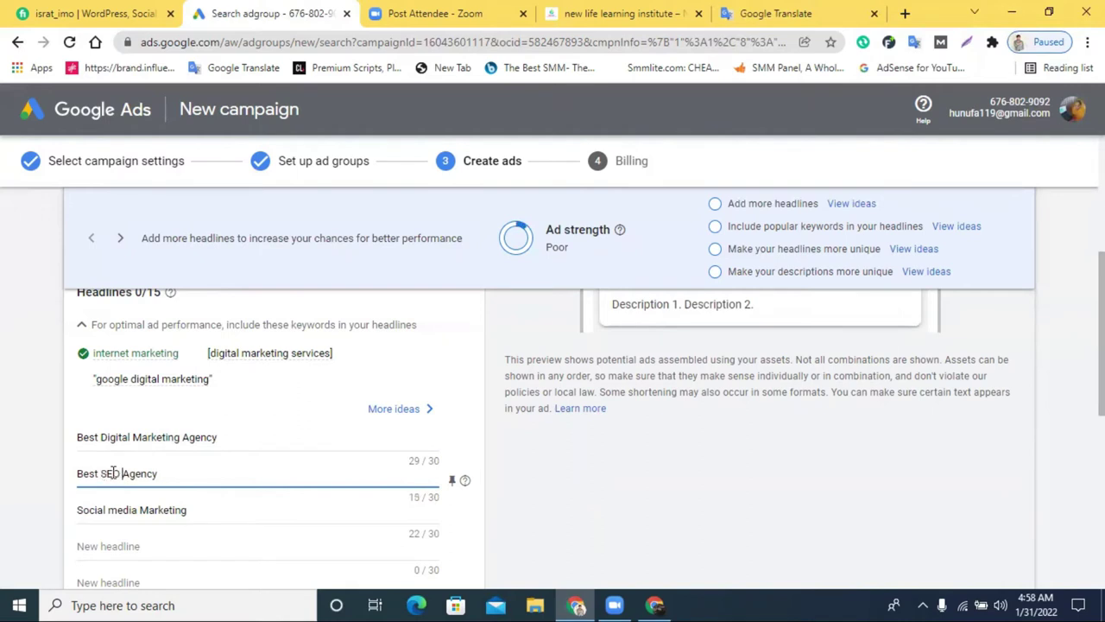
Select the first description field, then bring up the Bengali freelancing sentence's English translation in Google Translate
scroll(1045, 447, "up", 2)
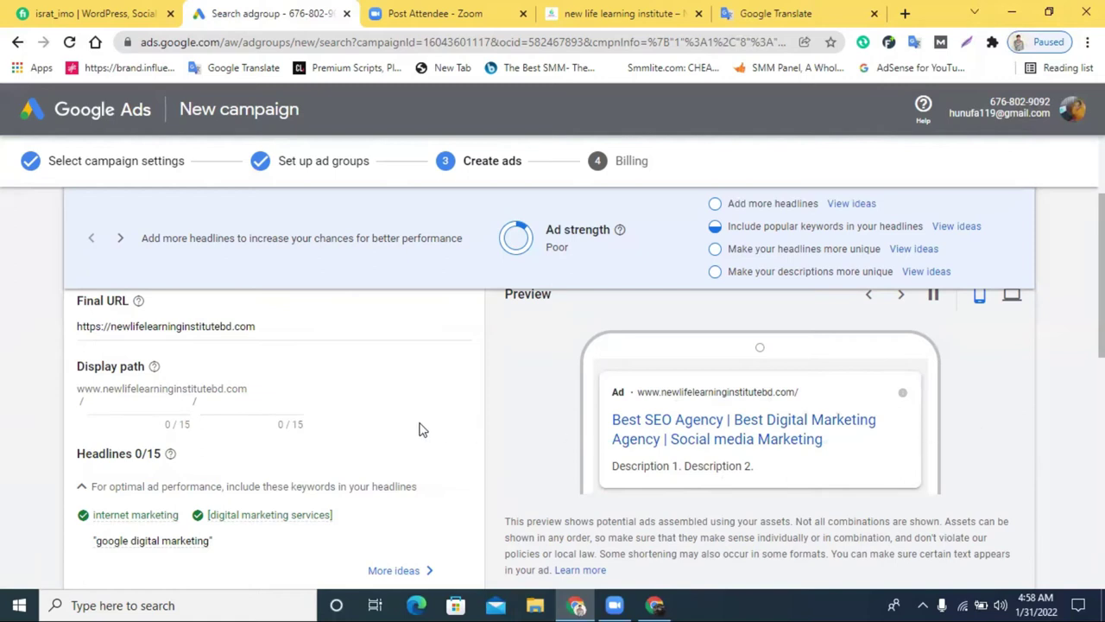
scroll(421, 429, "down", 4)
scroll(143, 518, "down", 4)
scroll(155, 492, "up", 2)
scroll(145, 518, "down", 1)
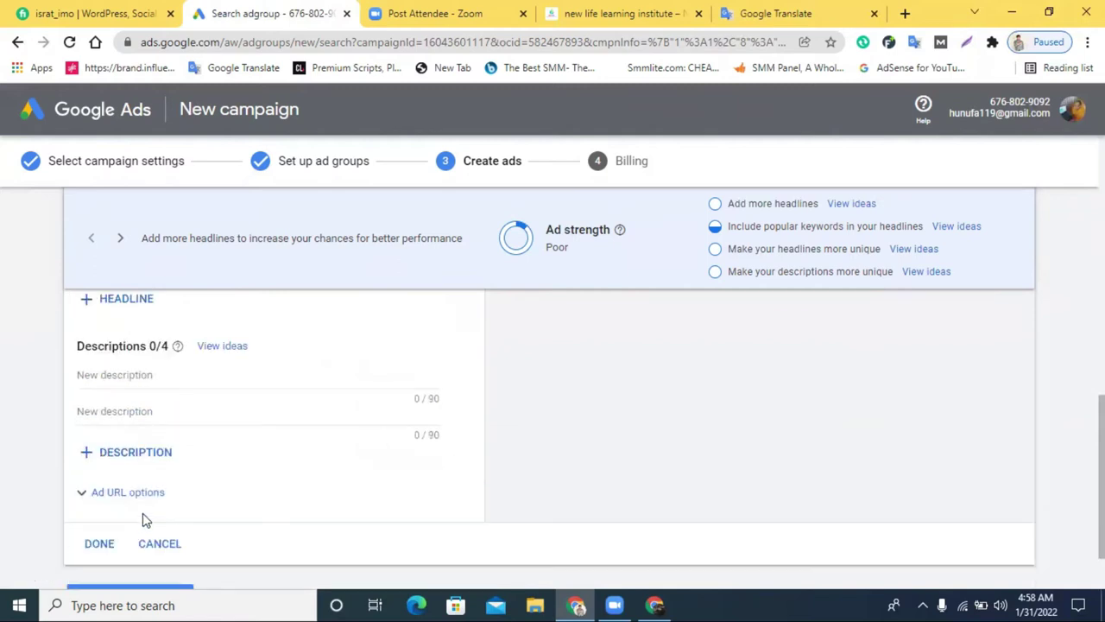
left_click(149, 377)
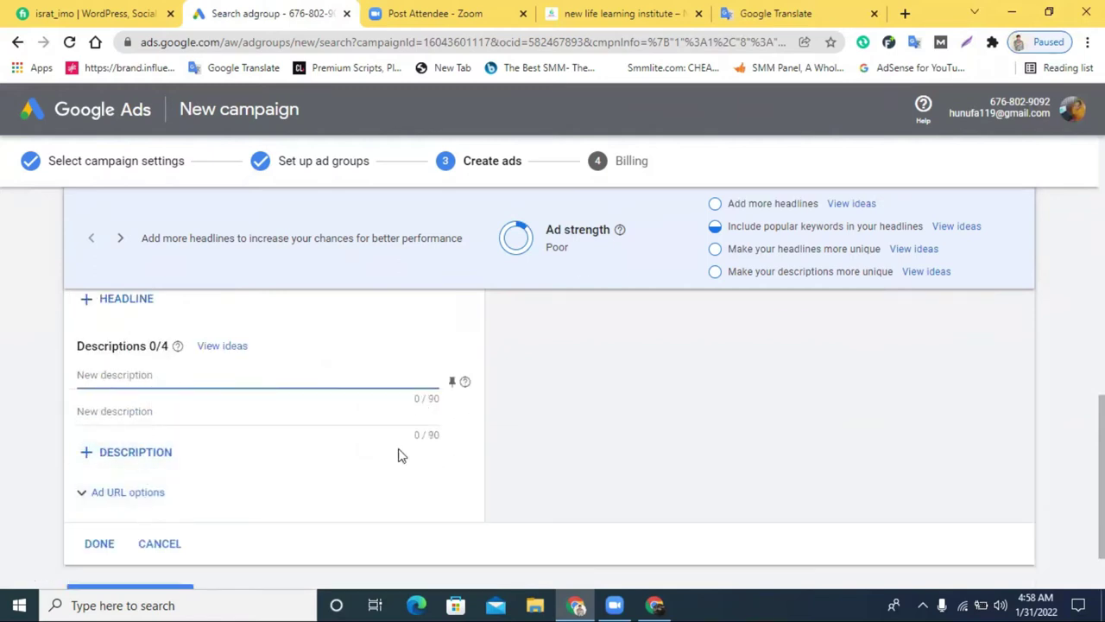
left_click(766, 12)
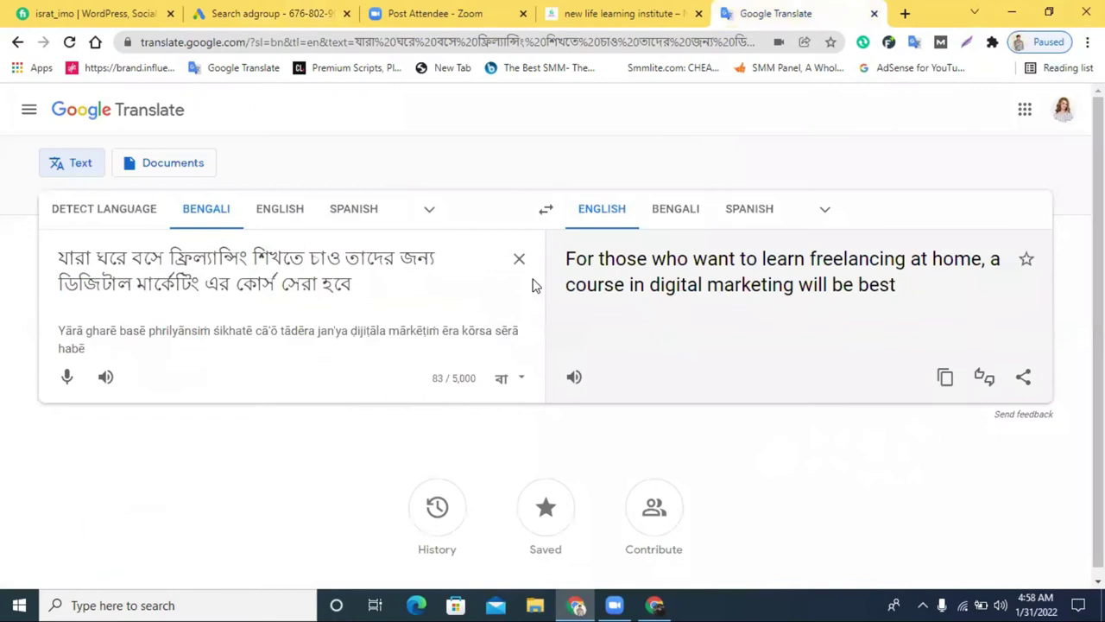
Copy the English freelancing translation and translate it back into Bengali to check it
left_click(945, 380)
left_click(518, 258)
right_click(363, 275)
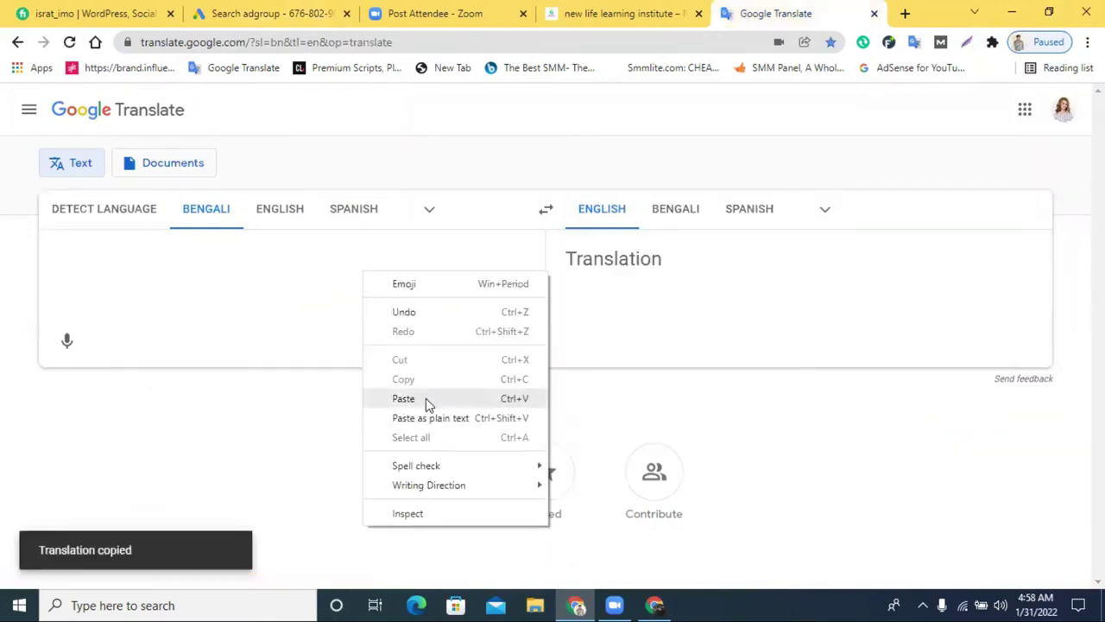
left_click(426, 398)
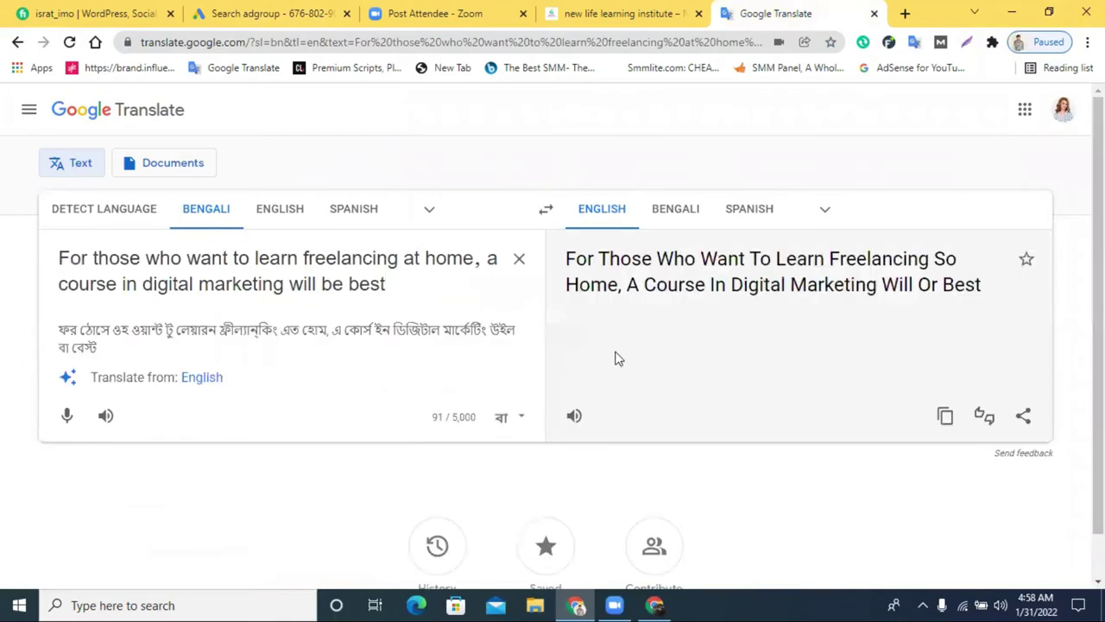
left_click(671, 208)
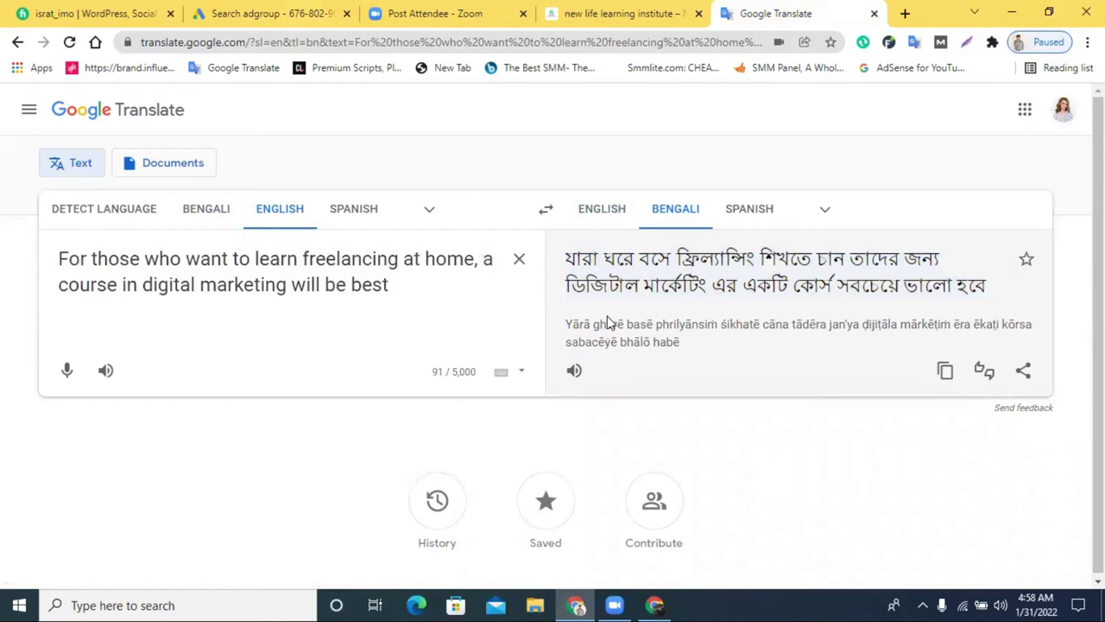
left_click(579, 10)
Paste the English freelancing sentence as the first description, deleting the comma after 'home' to fit 90/90
left_click(259, 12)
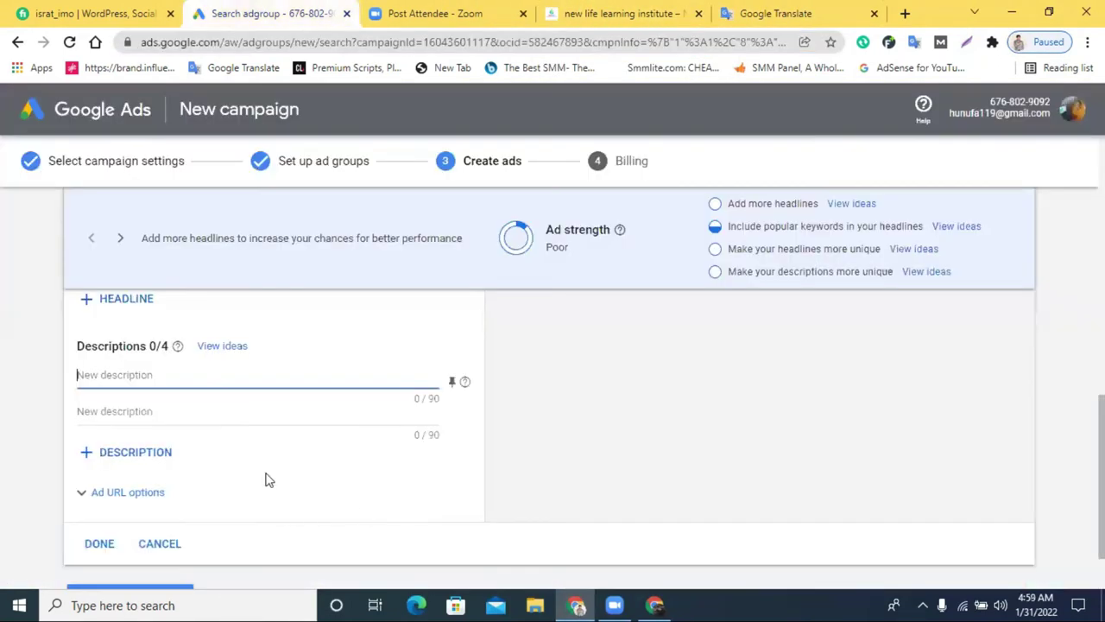
right_click(217, 377)
left_click(286, 252)
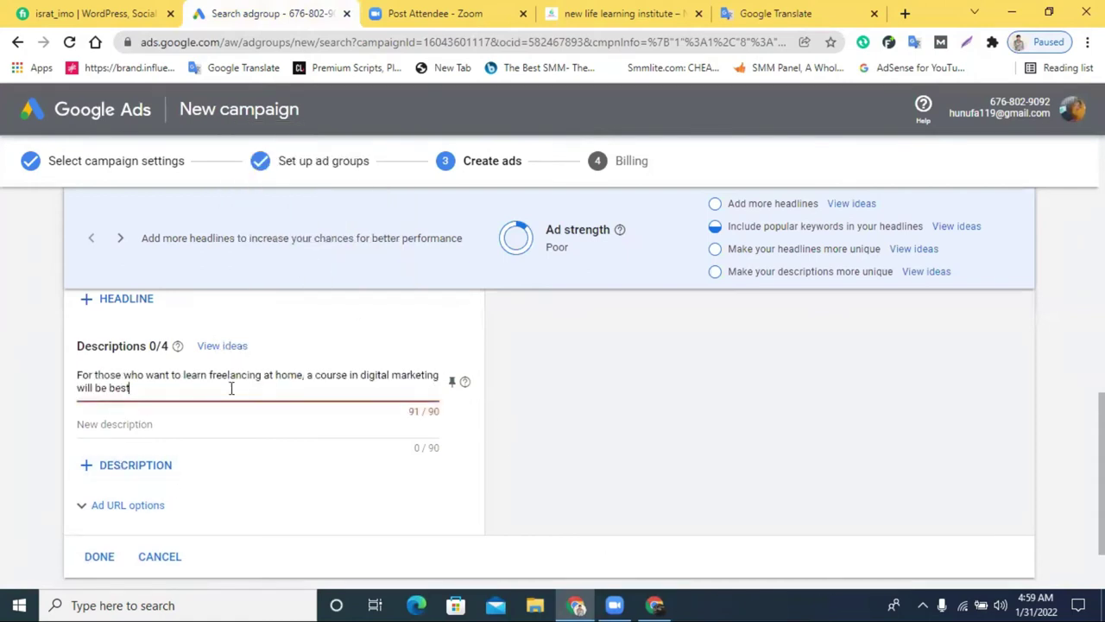
left_click(305, 376)
key("Delete")
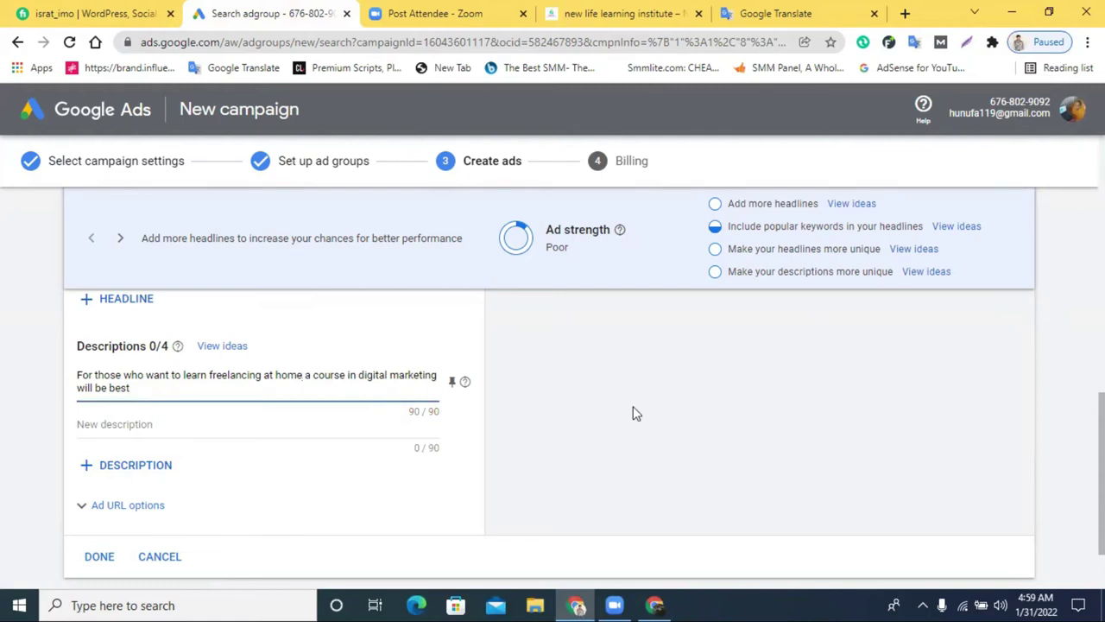
scroll(899, 448, "up", 10)
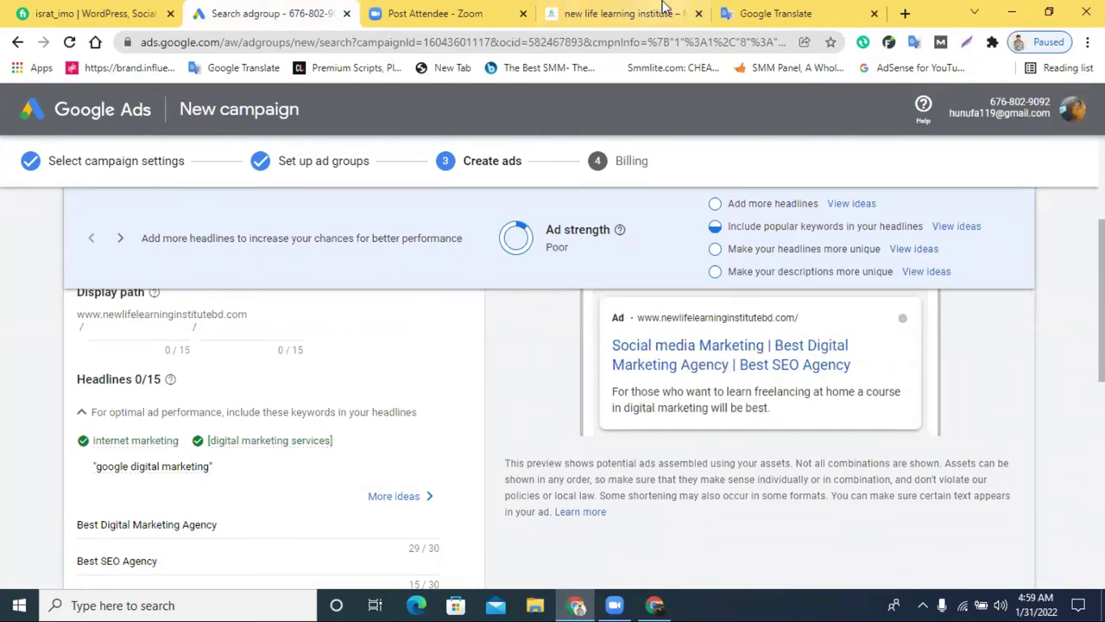
Dictate a Bengali sentence about learning digital marketing at Bangladesh's top institute and copy its English translation
left_click(763, 7)
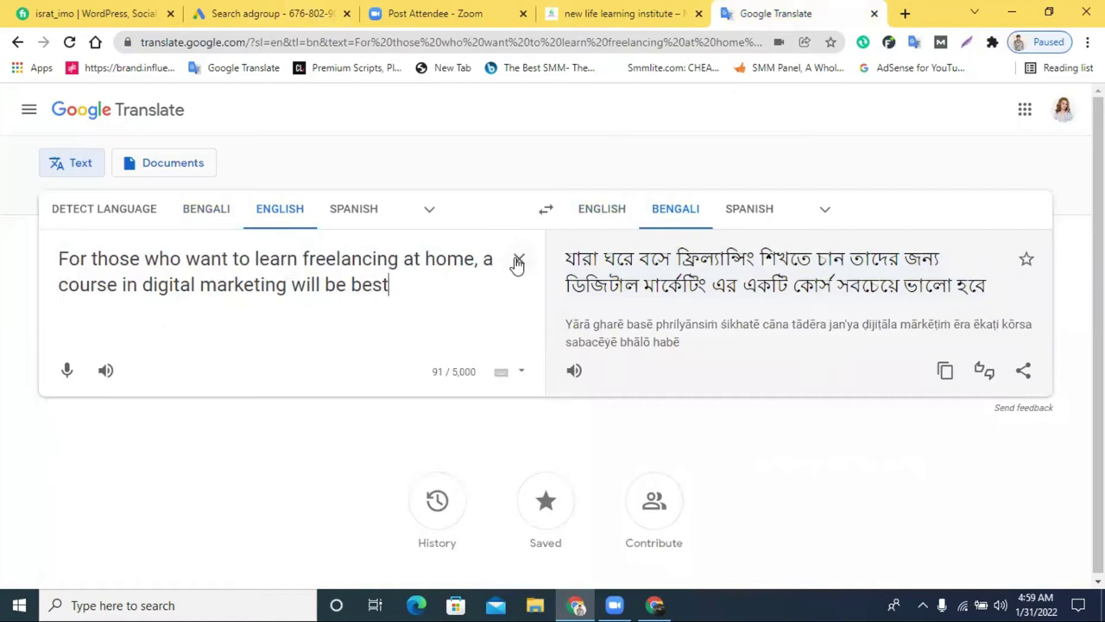
left_click(517, 258)
left_click(193, 219)
left_click(67, 341)
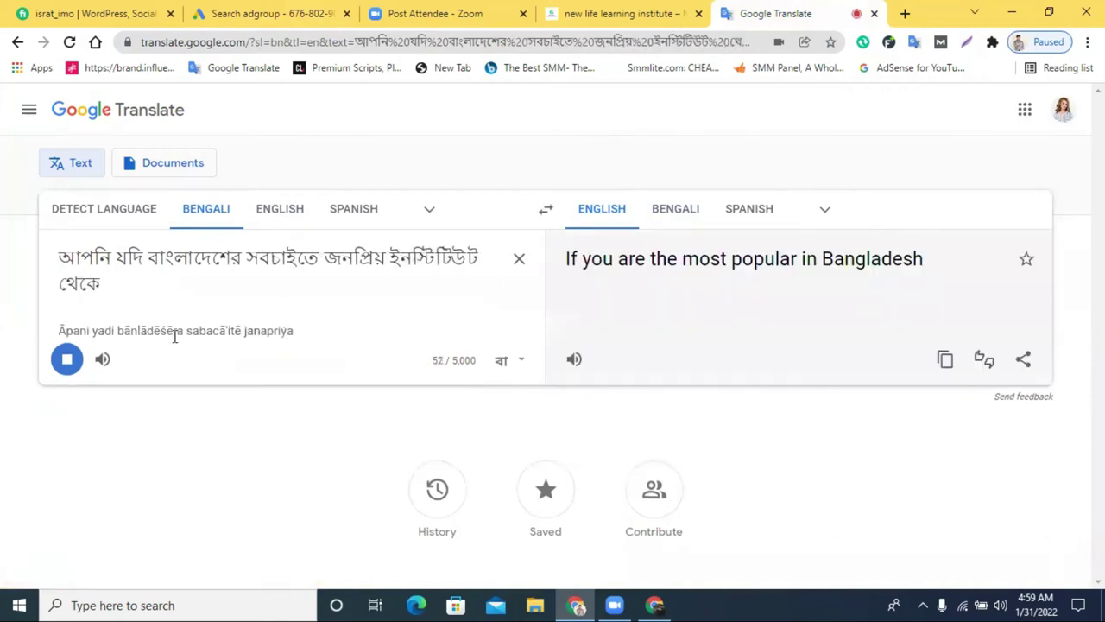
left_click(68, 360)
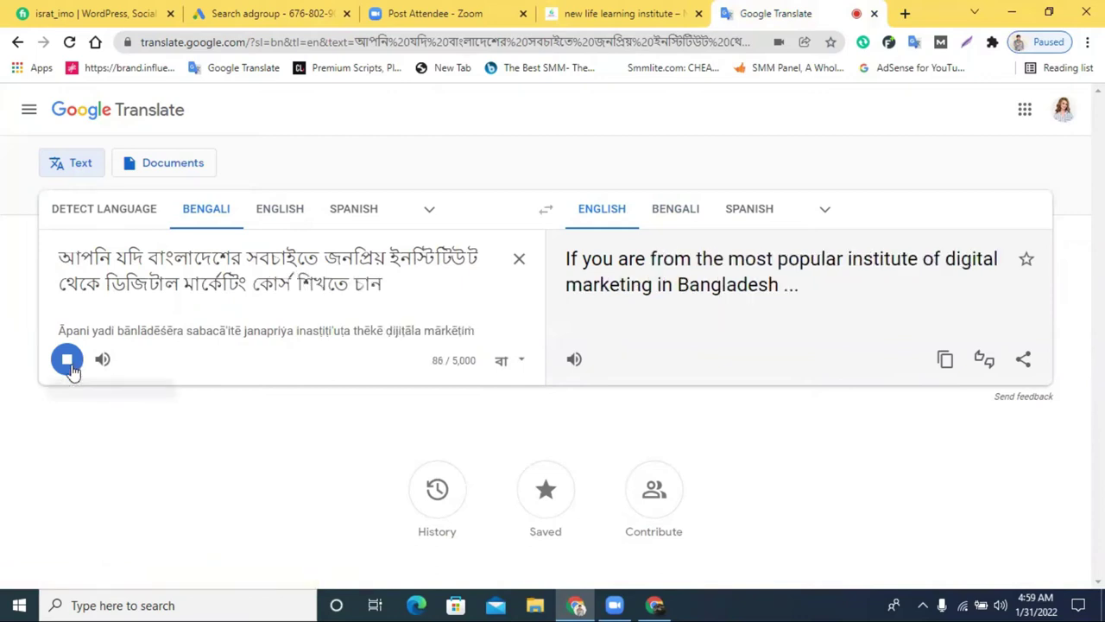
left_click(948, 377)
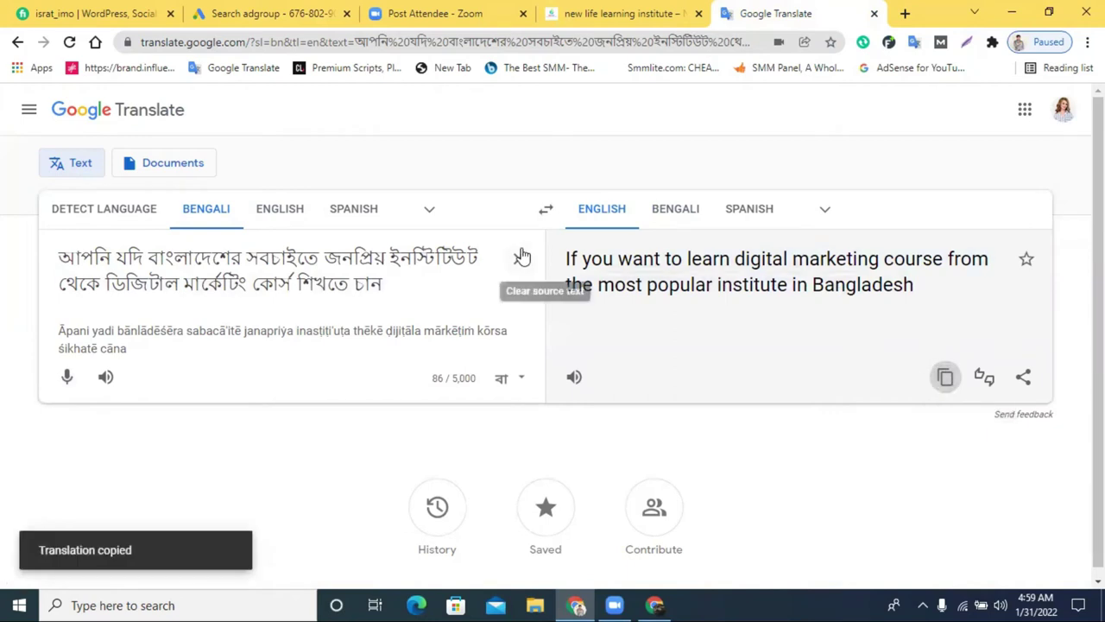
left_click(519, 258)
Paste the translation over the first description and remove the leading 'If', reaching 88/90
left_click(267, 12)
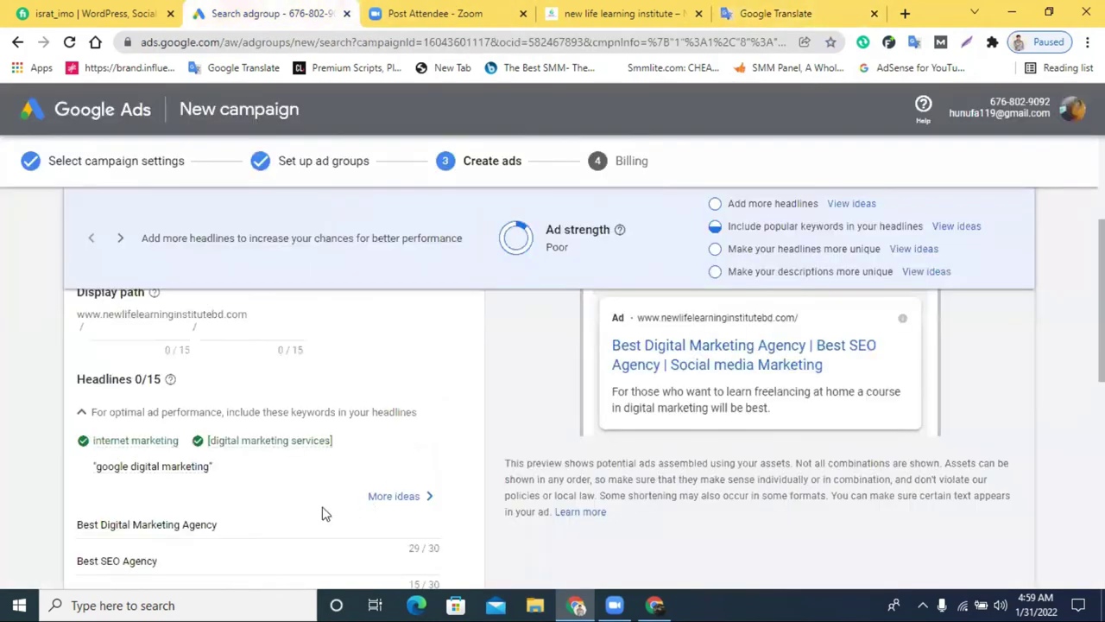
scroll(169, 454, "down", 5)
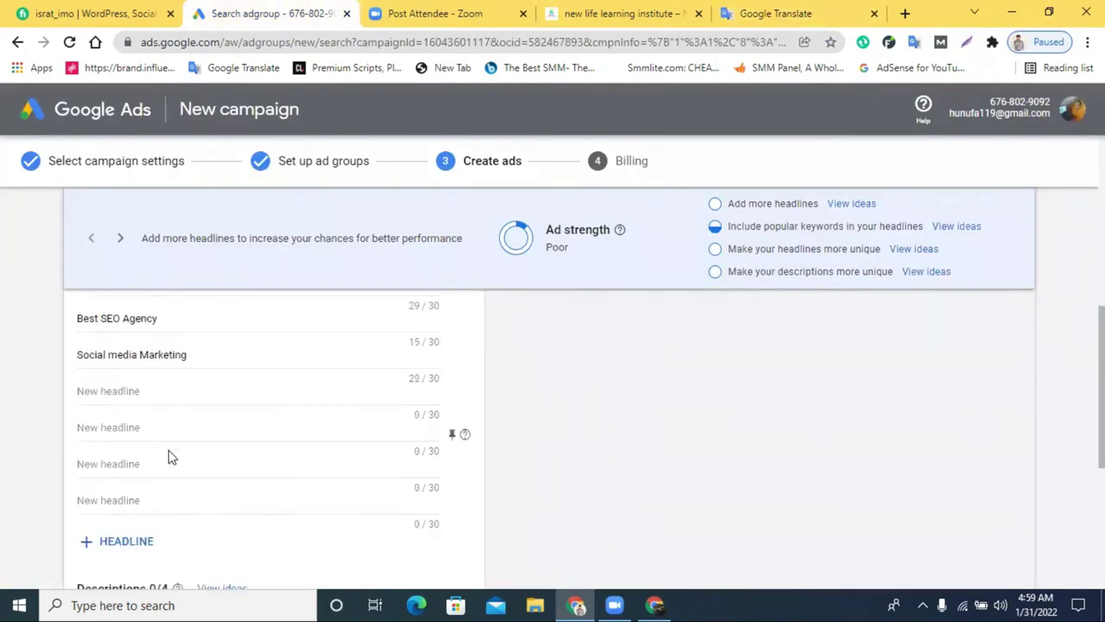
triple_click(140, 463)
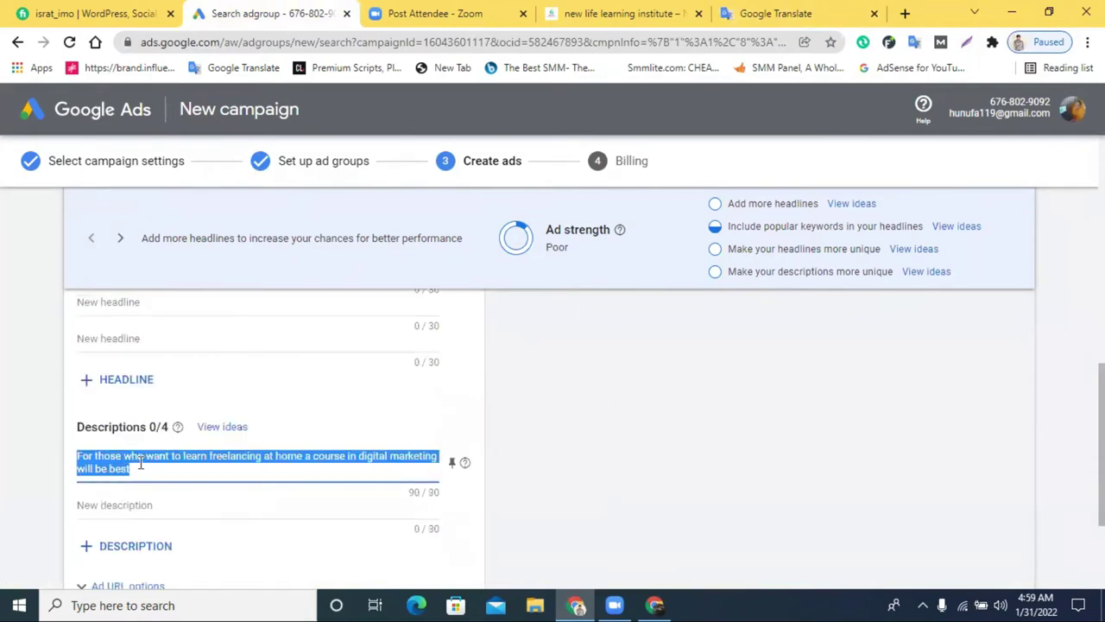
key("ctrl+v")
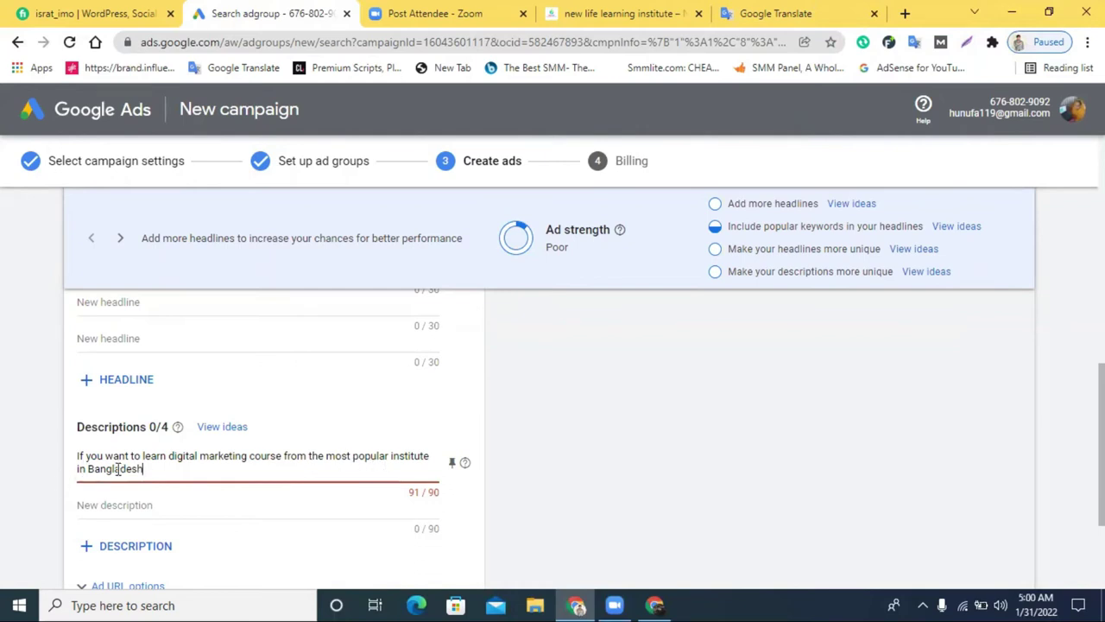
left_click_drag(83, 455, 3, 462)
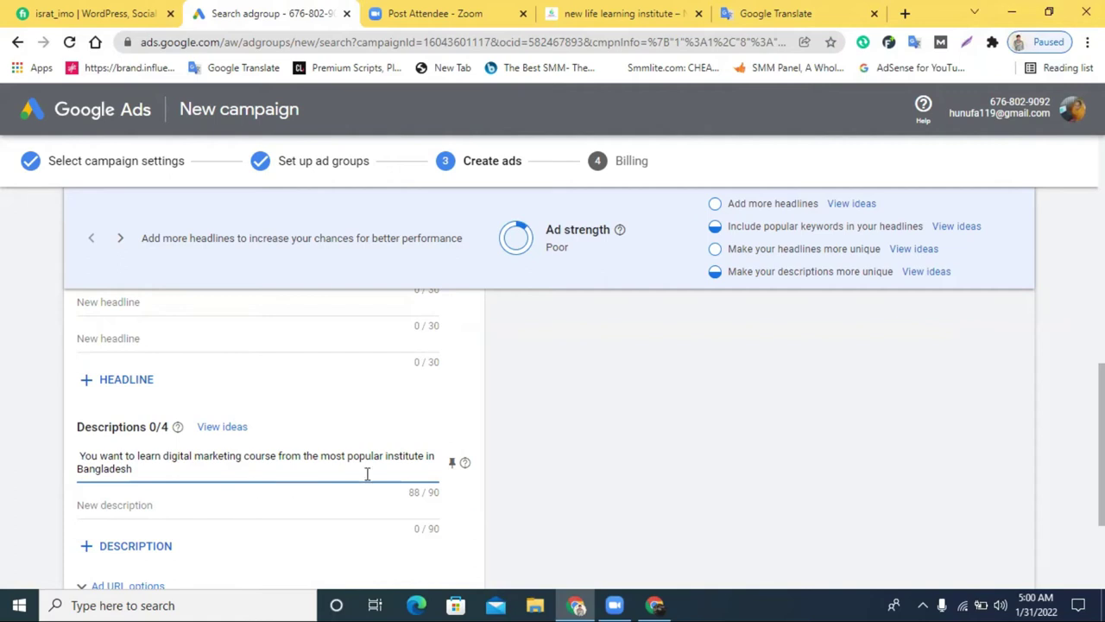
scroll(343, 476, "down", 2)
scroll(636, 476, "up", 8)
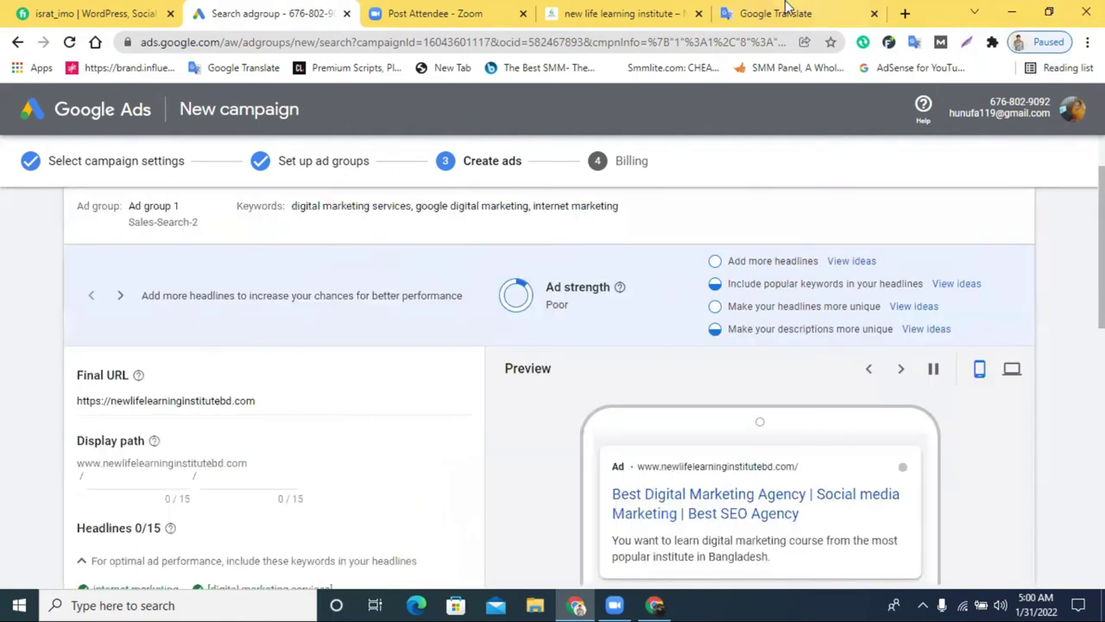
Cut the original Bengali sentence from Google Translate and paste it over the English first description
left_click(777, 13)
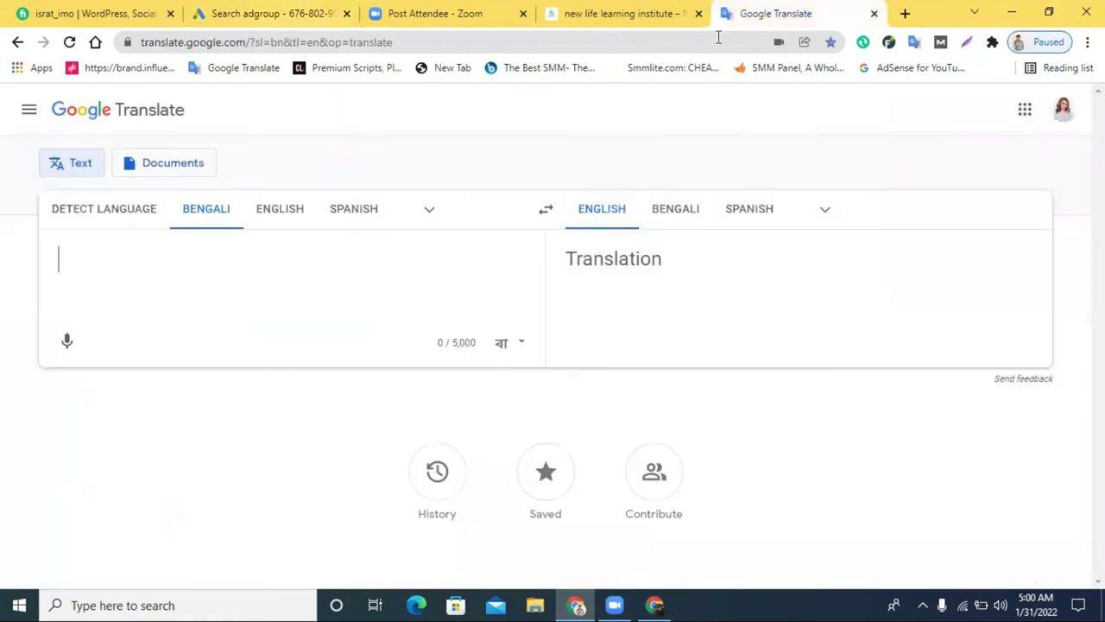
left_click(17, 43)
double_click(298, 260)
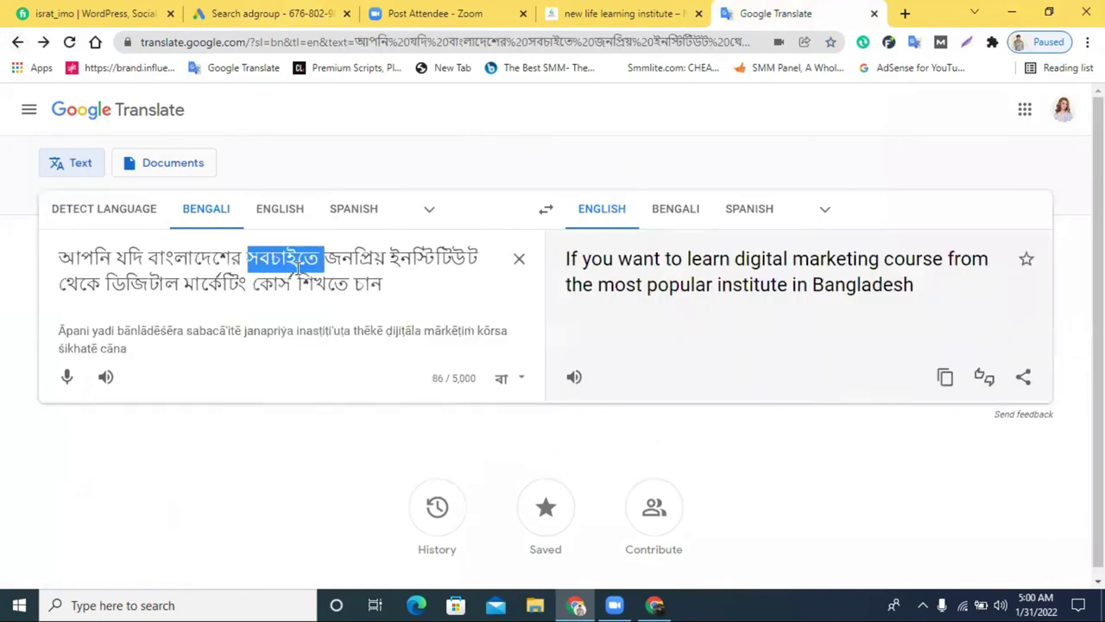
triple_click(297, 268)
right_click(297, 272)
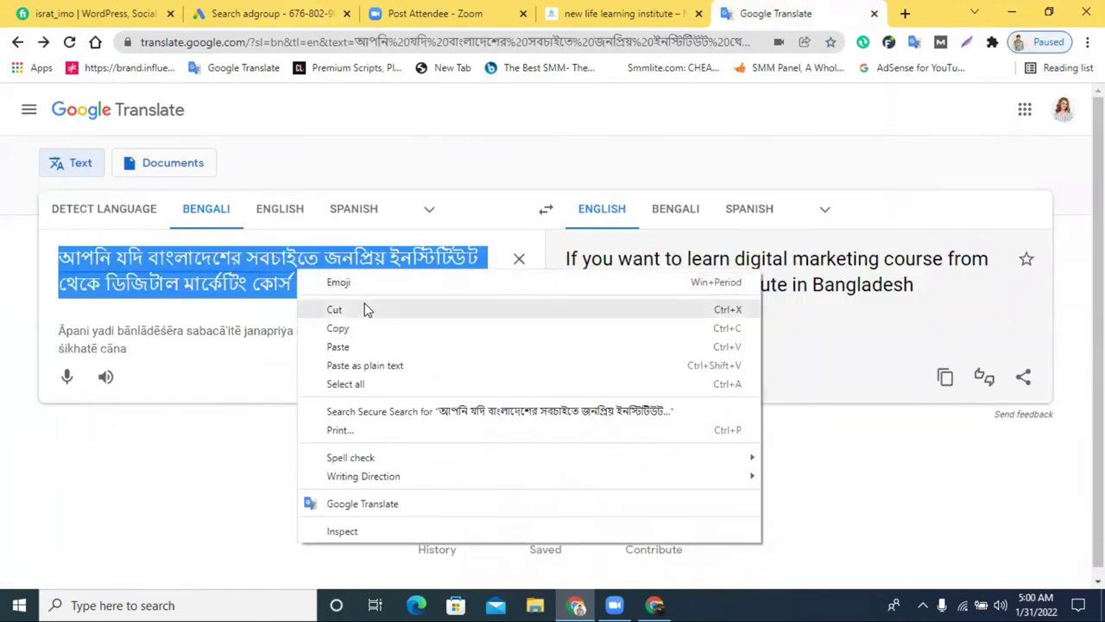
left_click(366, 310)
left_click(285, 13)
scroll(132, 510, "down", 10)
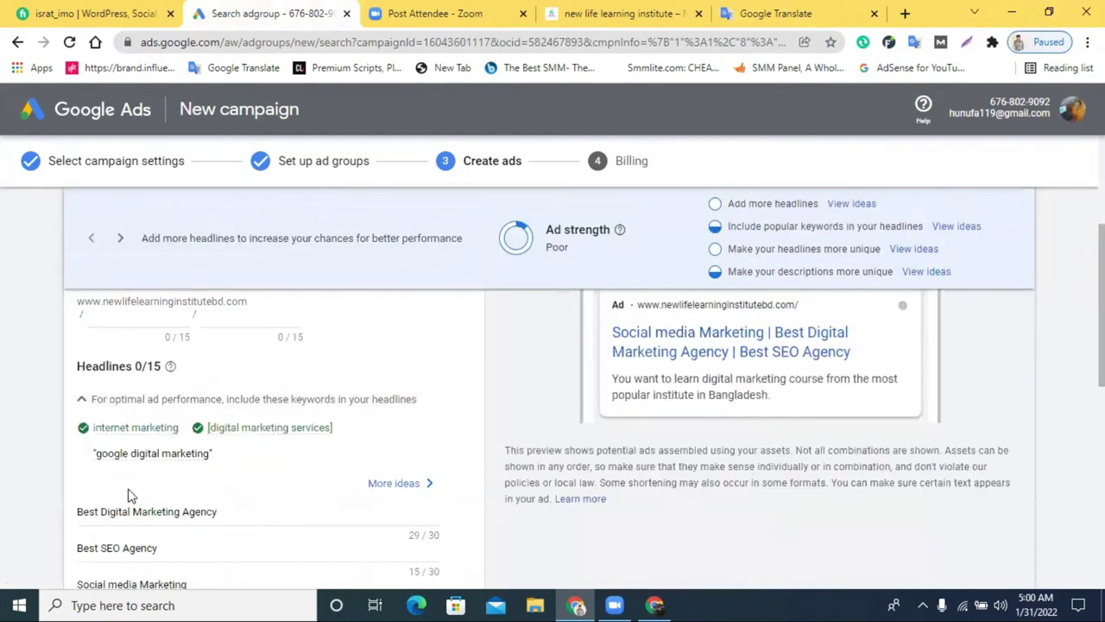
triple_click(138, 362)
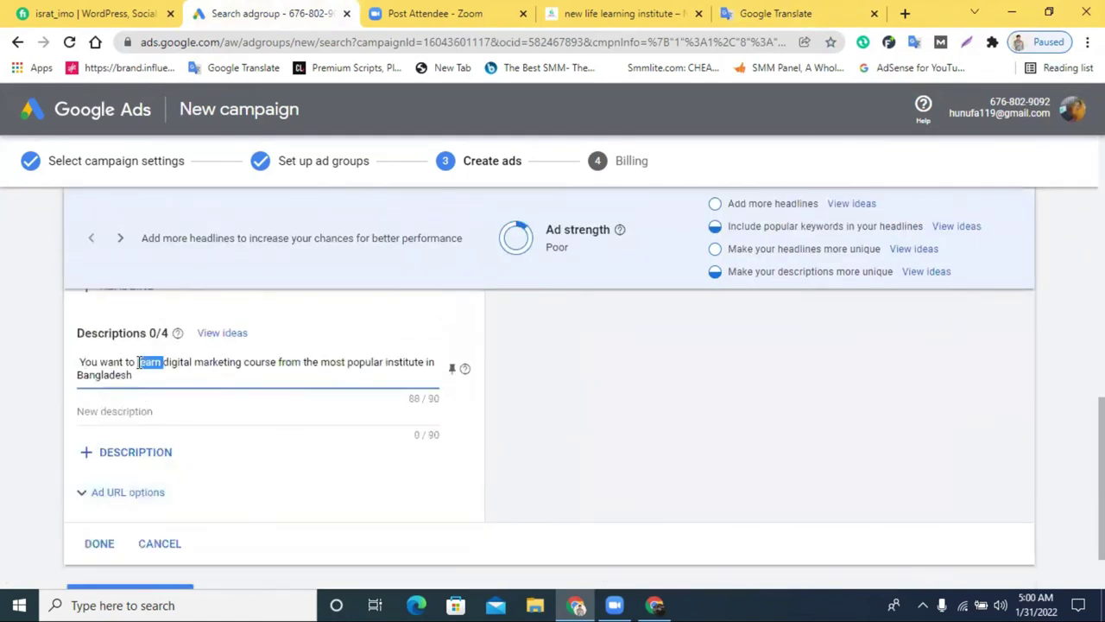
key("ctrl+v")
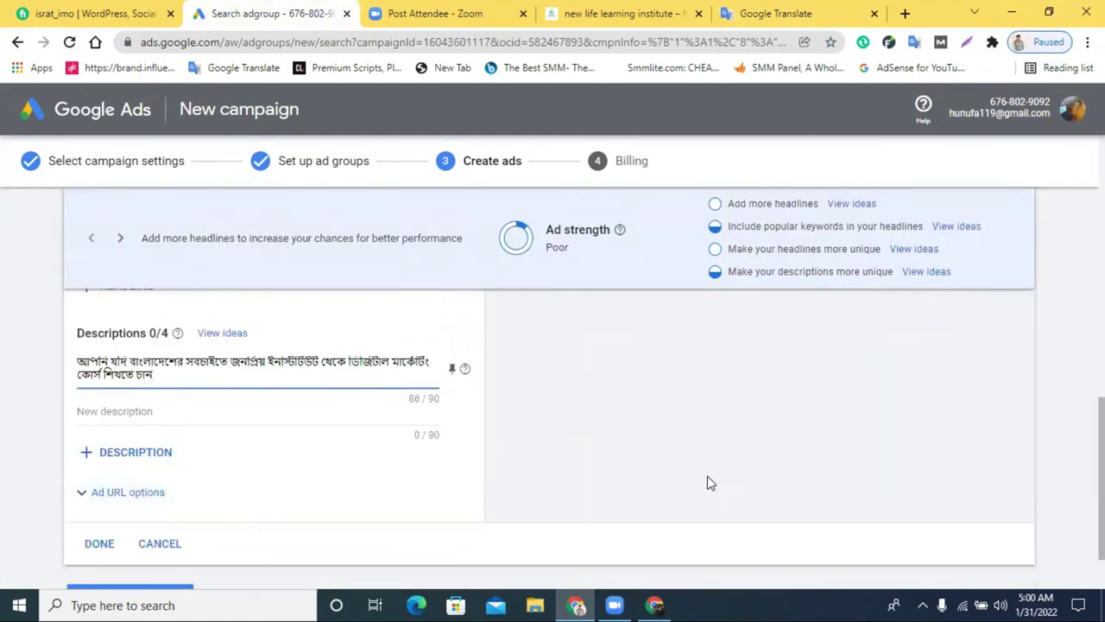
scroll(709, 488, "up", 3)
scroll(708, 490, "up", 4)
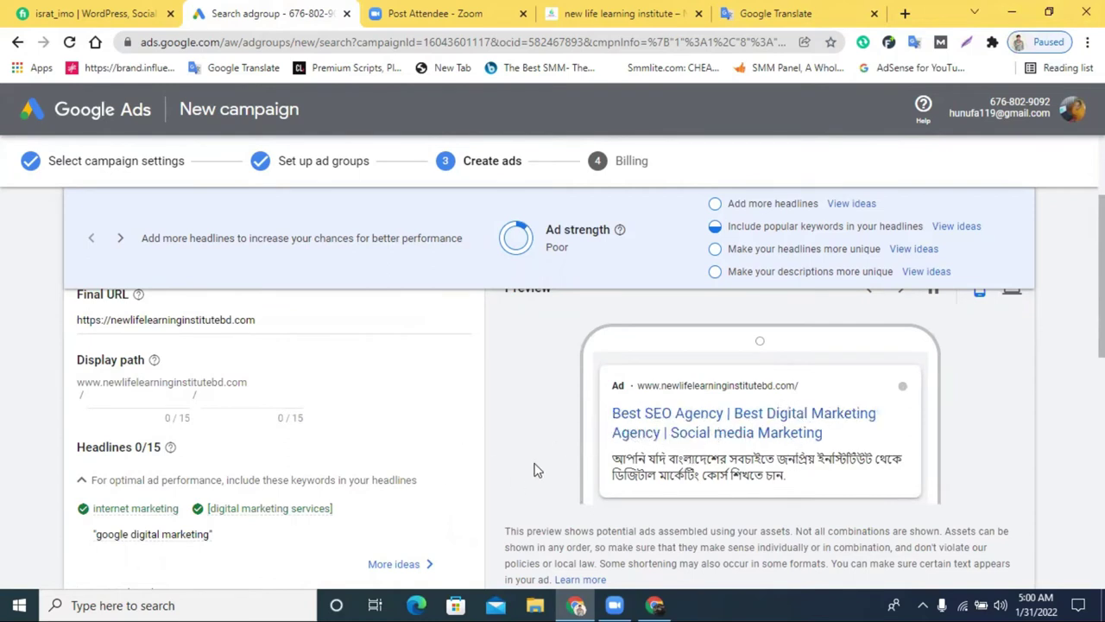
scroll(522, 427, "down", 3)
scroll(525, 426, "up", 1)
scroll(526, 419, "up", 2)
scroll(526, 419, "down", 8)
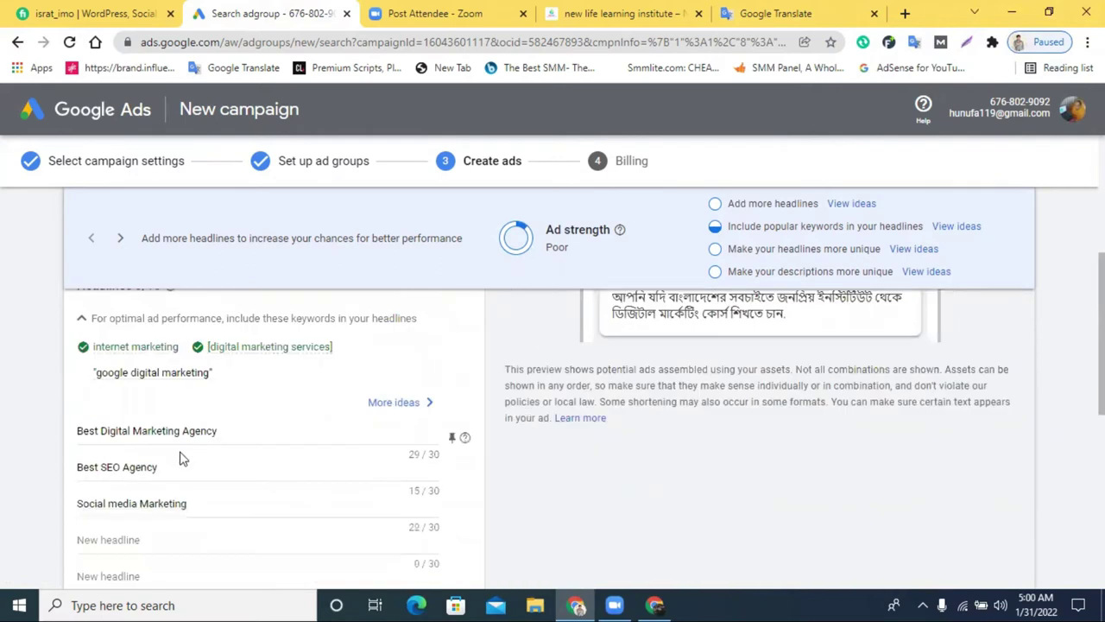
scroll(170, 524, "down", 1)
Step back through Google Translate history to the Bengali freelancing-at-home sentence
left_click(144, 489)
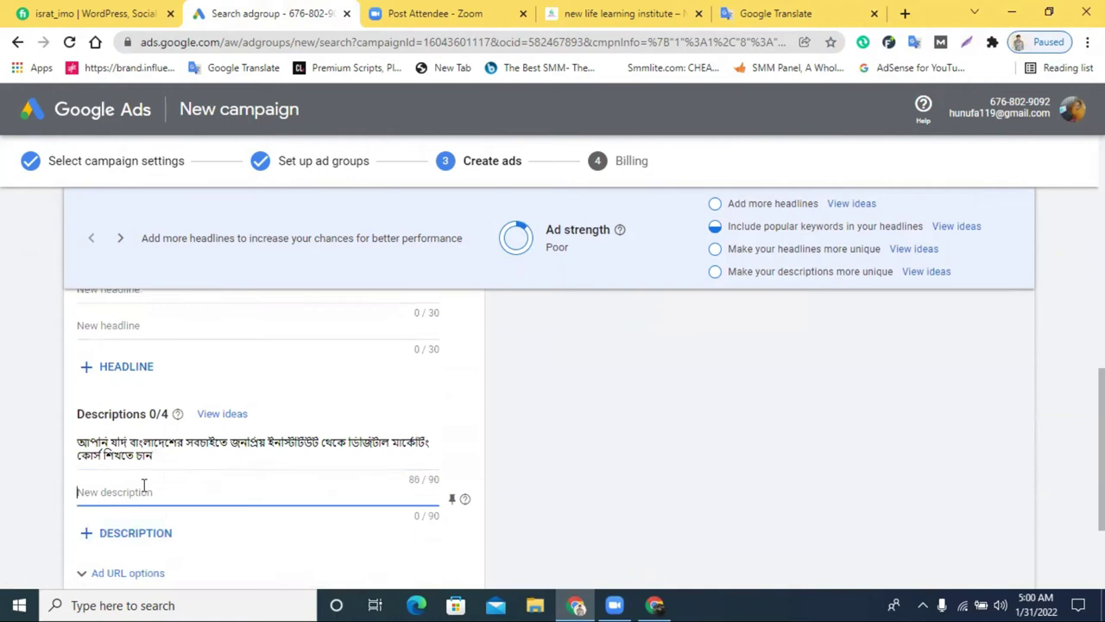
left_click(770, 13)
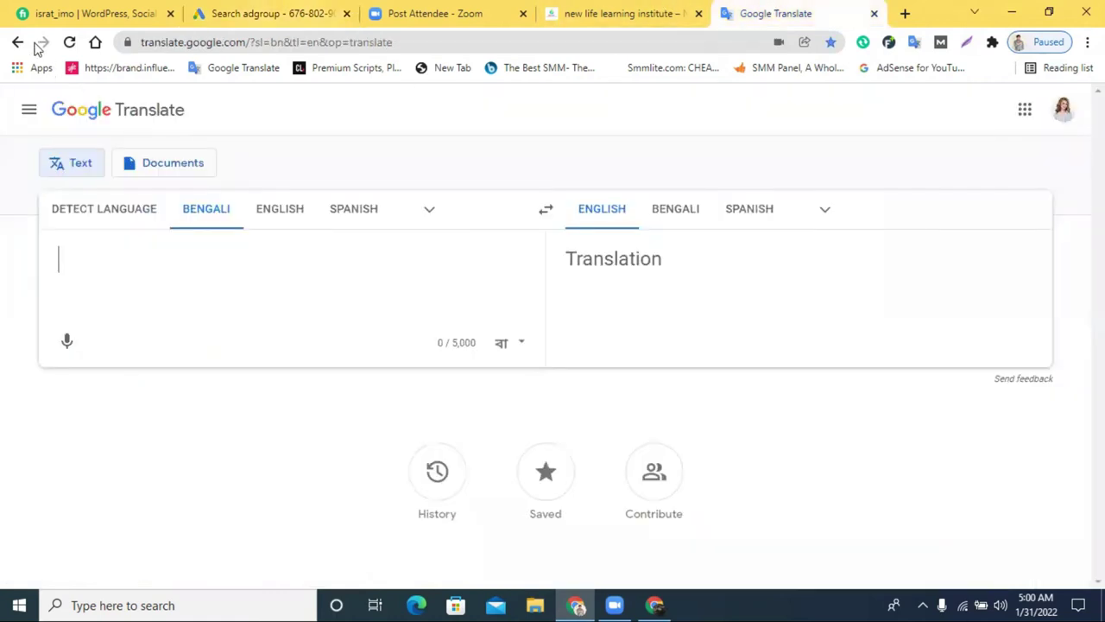
left_click(17, 43)
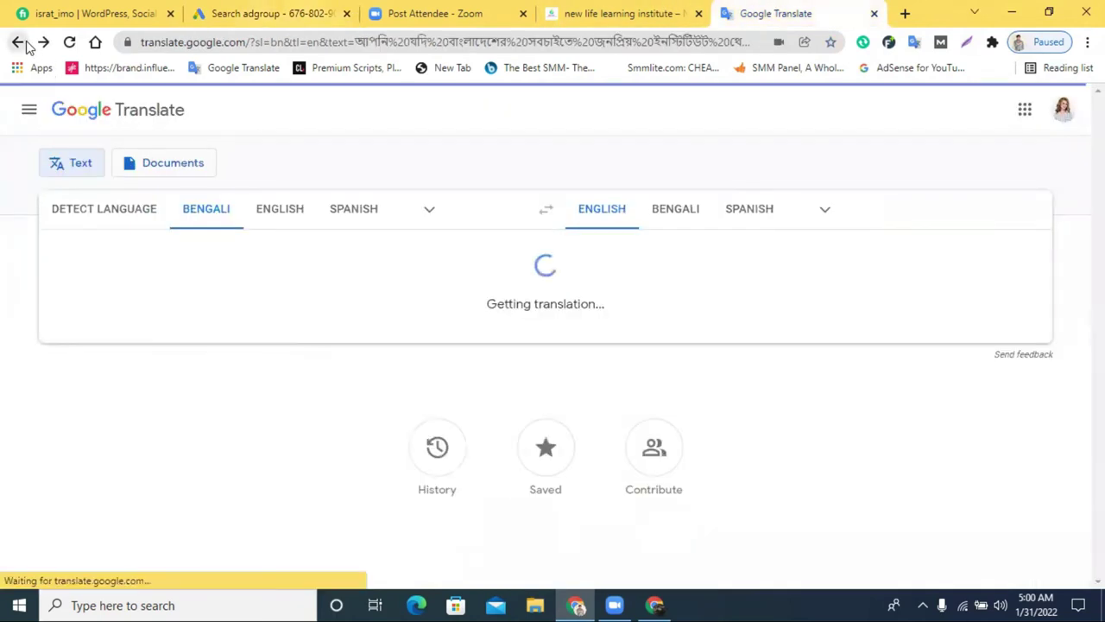
left_click(19, 43)
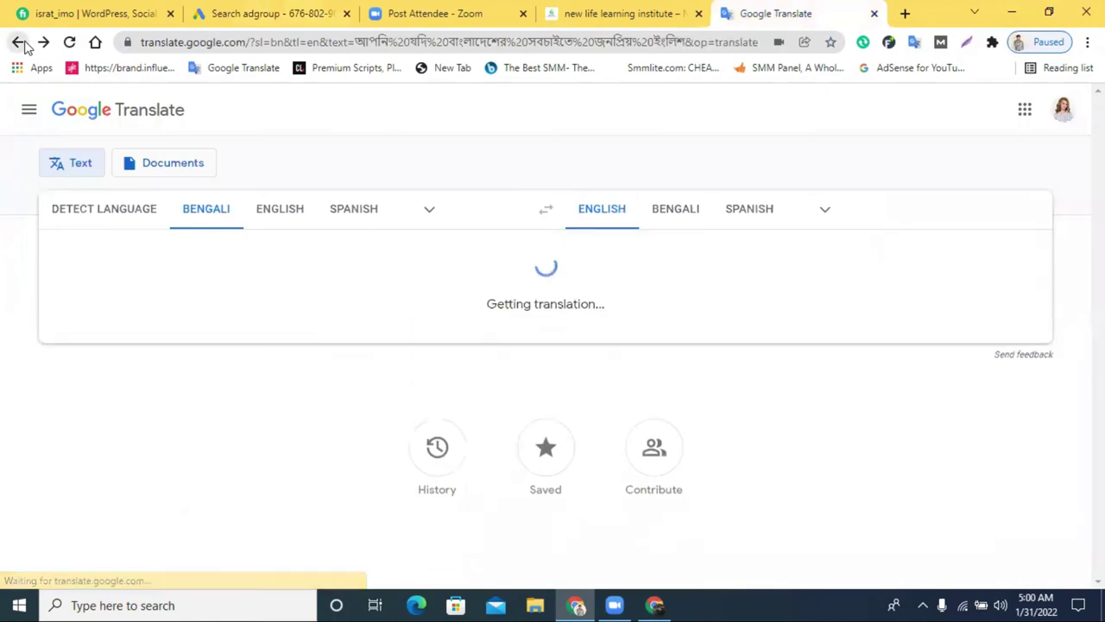
left_click(19, 43)
left_click(19, 43)
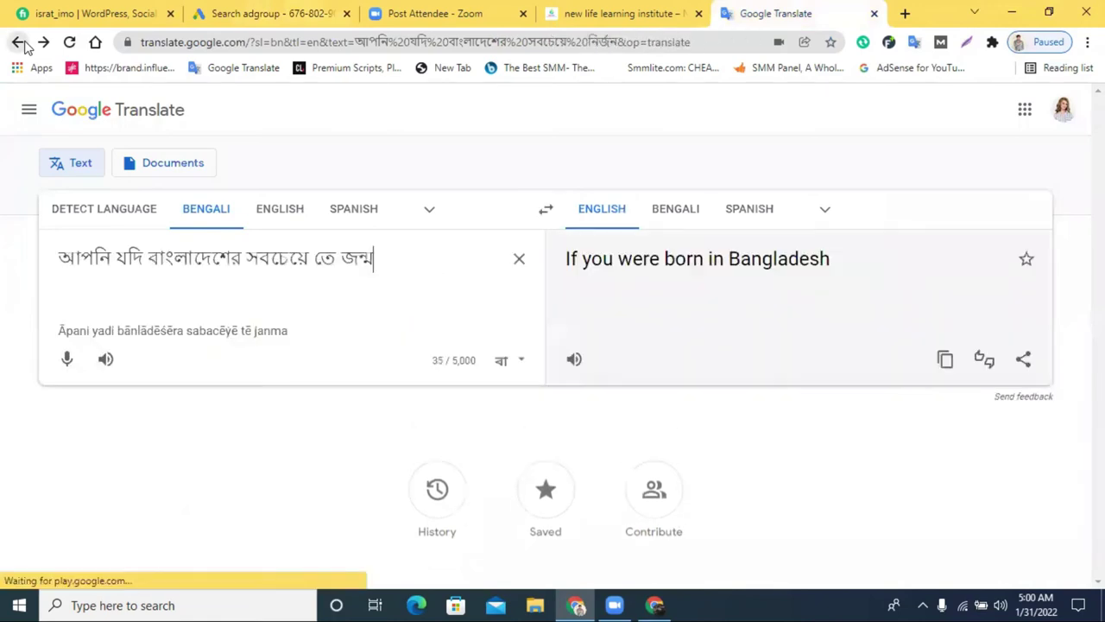
left_click(21, 43)
left_click(21, 43)
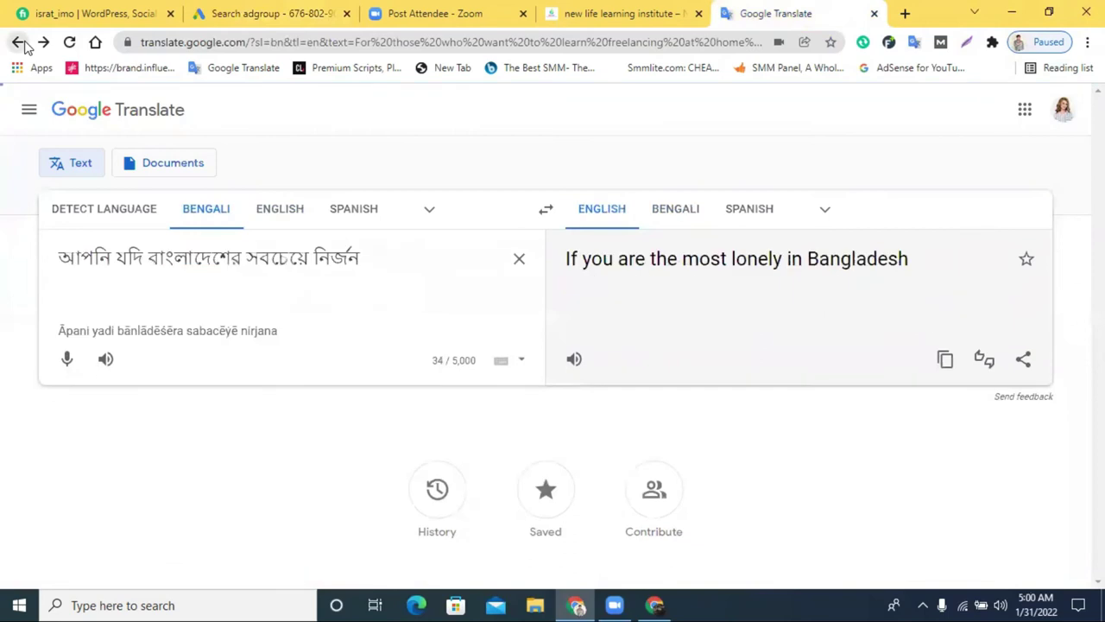
left_click(14, 43)
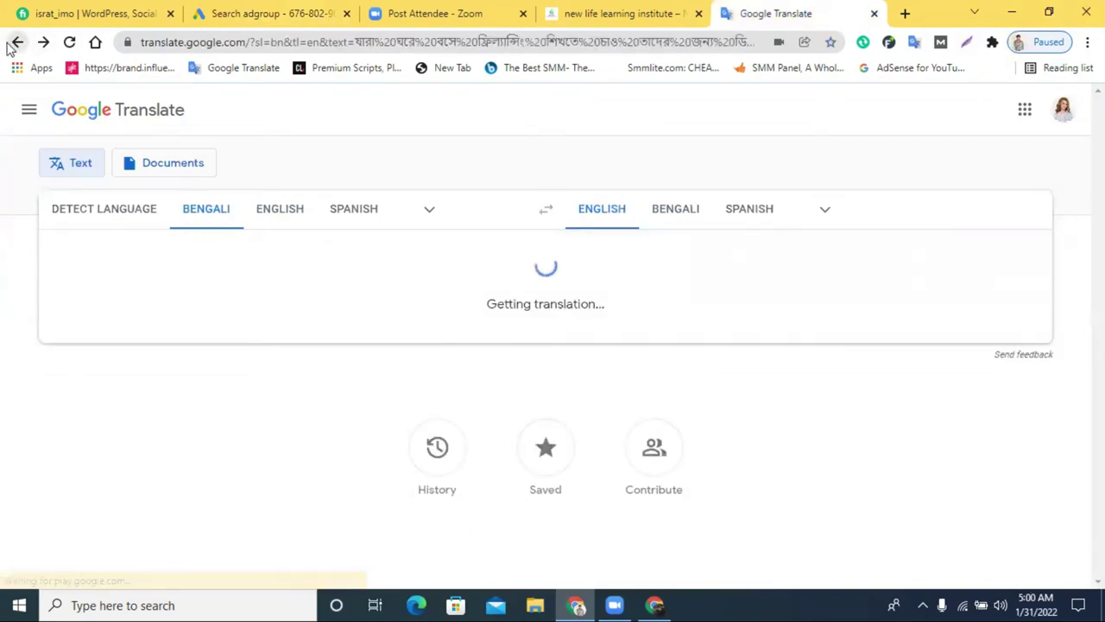
Cut the Bengali freelancing sentence and paste it into the ad's empty second description
left_click(944, 376)
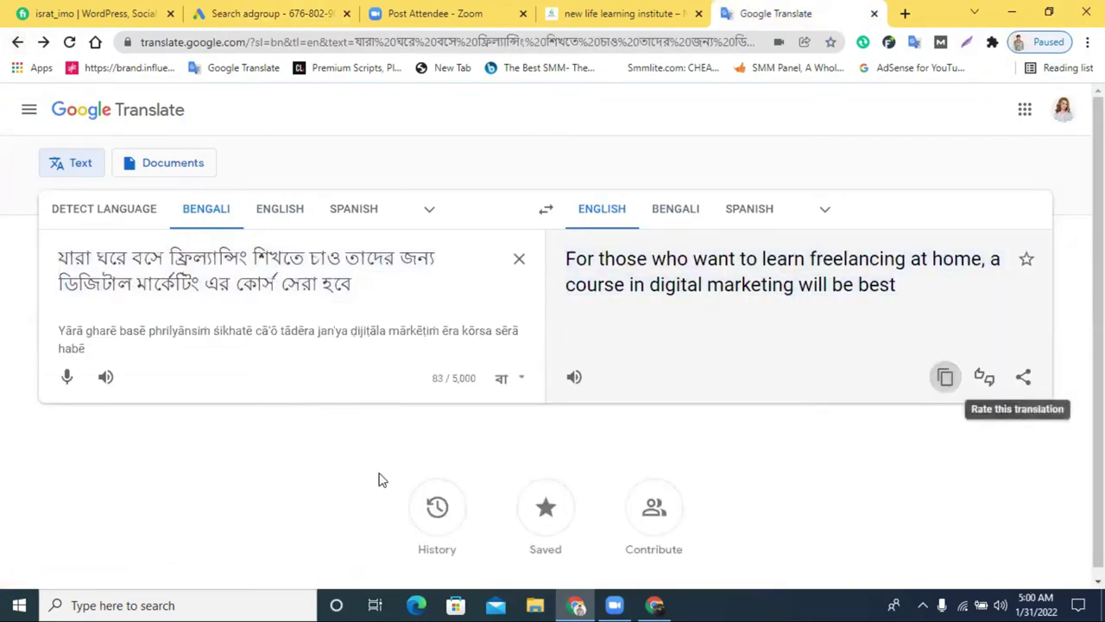
triple_click(333, 259)
right_click(321, 255)
key("Escape")
key("ctrl+x")
left_click(624, 13)
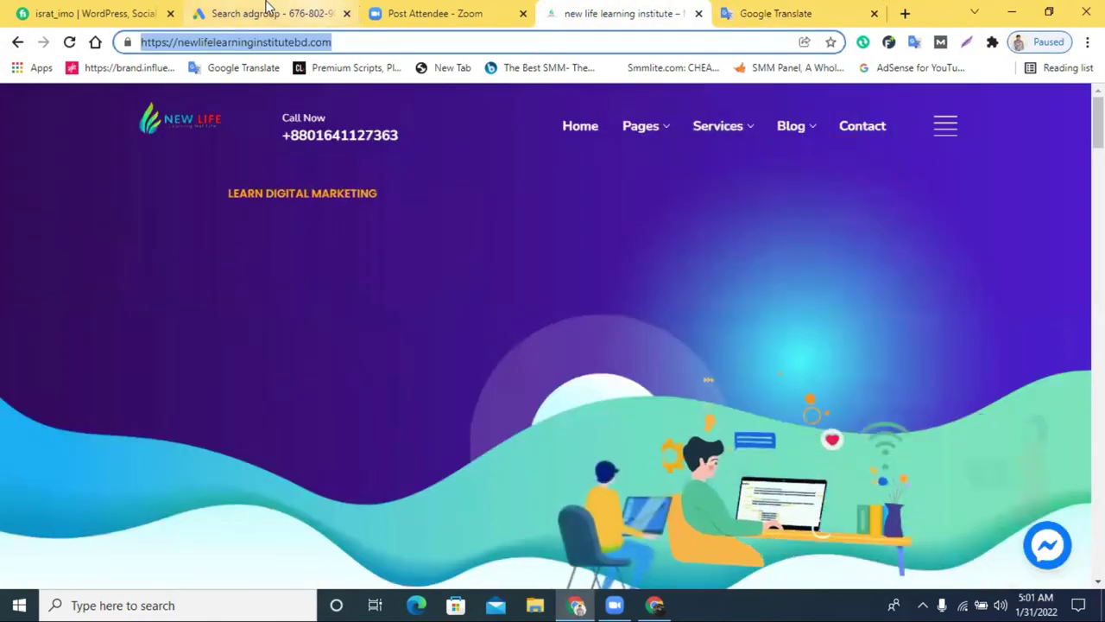
left_click(274, 12)
right_click(130, 491)
Paste the Bengali sentence as the second ad description
left_click(180, 359)
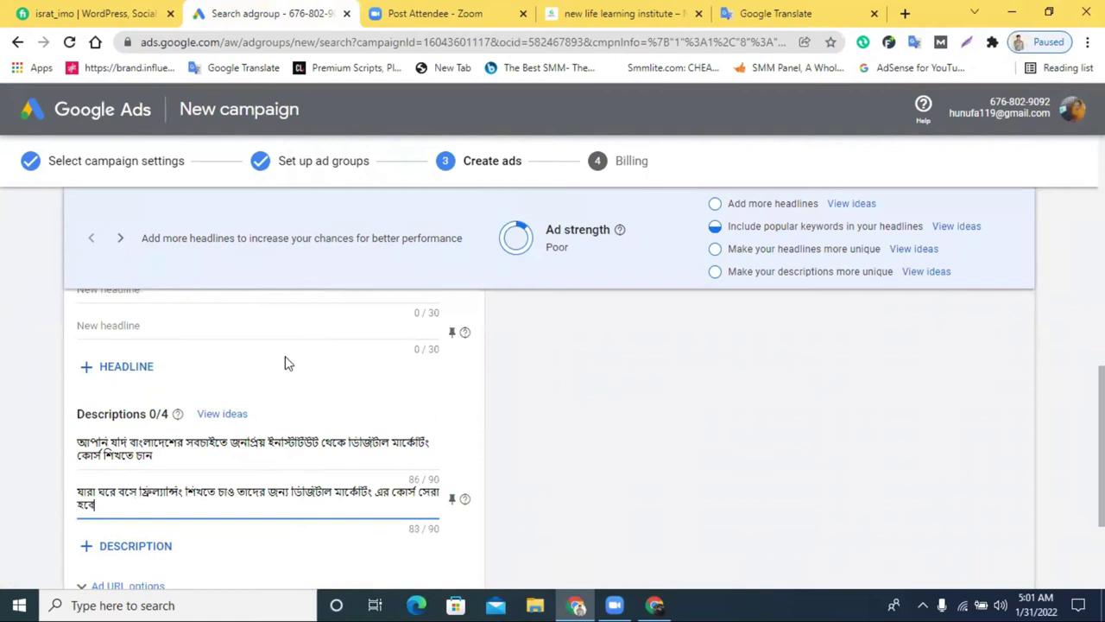
scroll(777, 505, "up", 10)
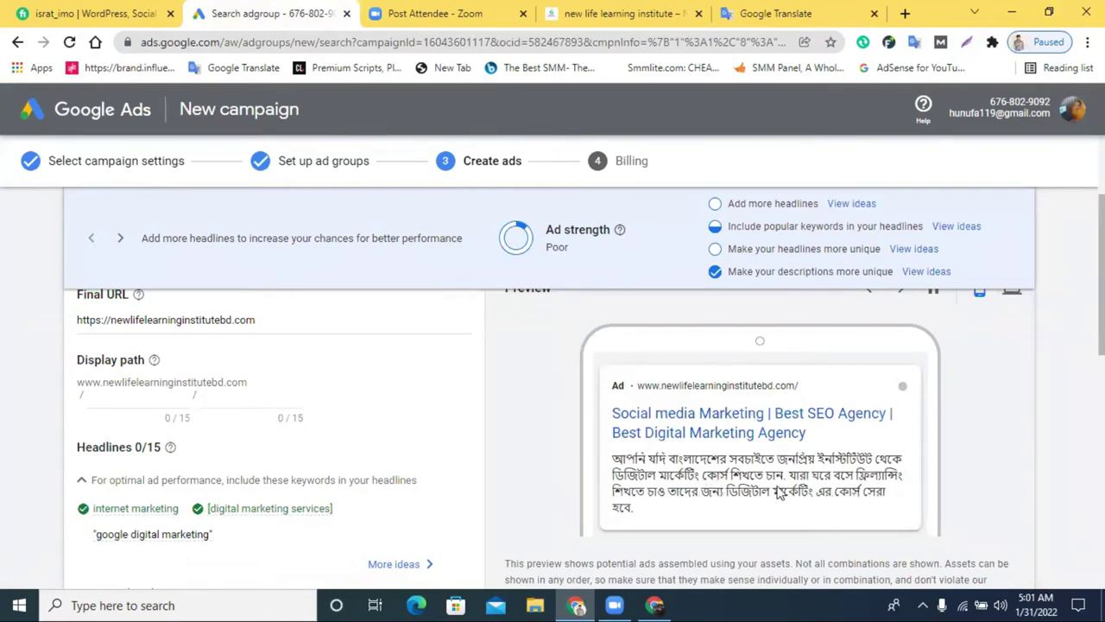
scroll(427, 505, "down", 8)
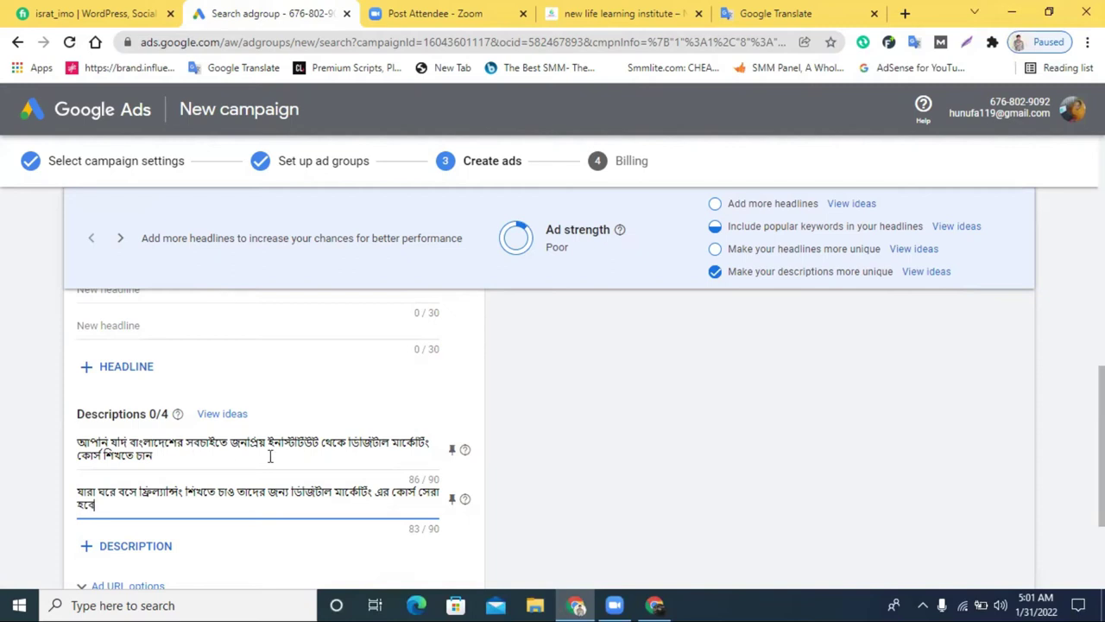
Commit the description and check the preview showing both Bengali descriptions under the headlines
left_click(716, 498)
scroll(715, 498, "up", 10)
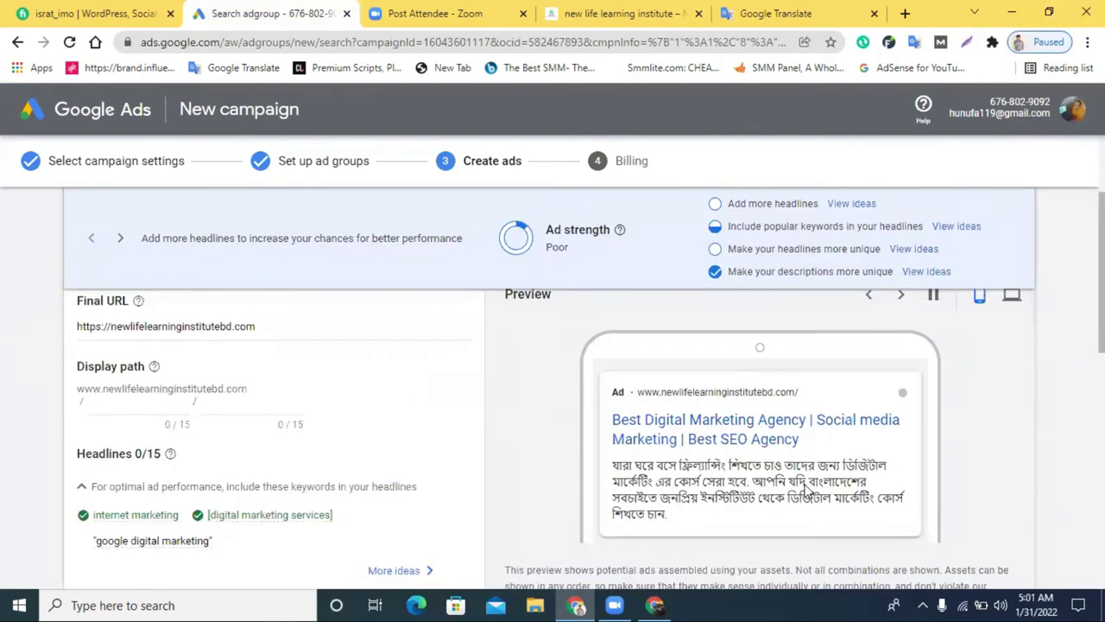
scroll(146, 397, "up", 1)
scroll(146, 397, "down", 1)
scroll(129, 396, "up", 2)
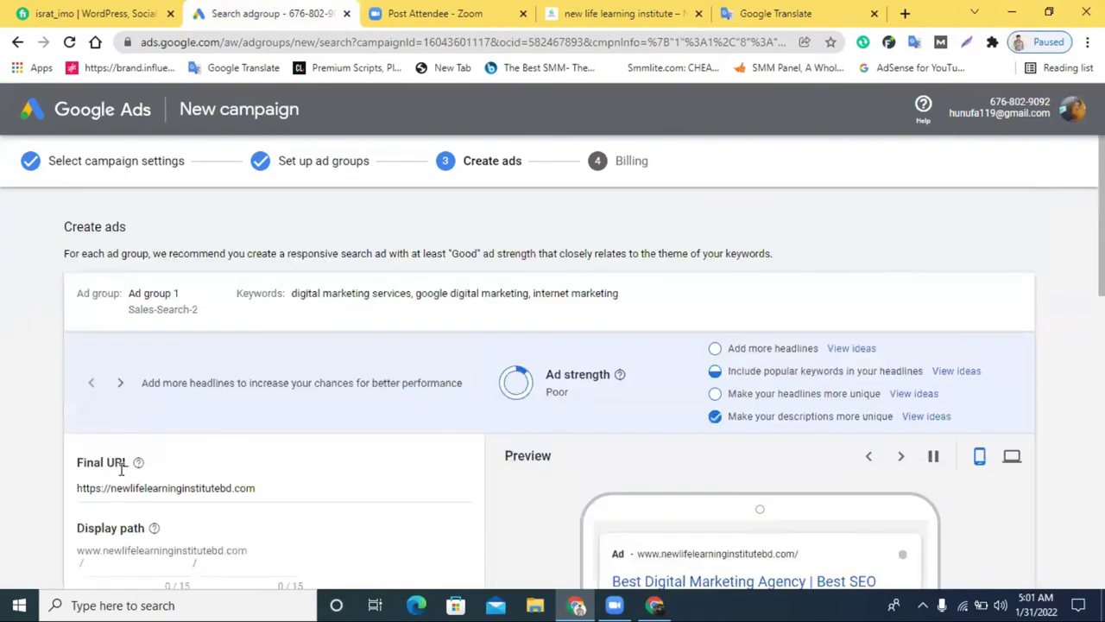
scroll(121, 469, "down", 2)
scroll(138, 405, "up", 1)
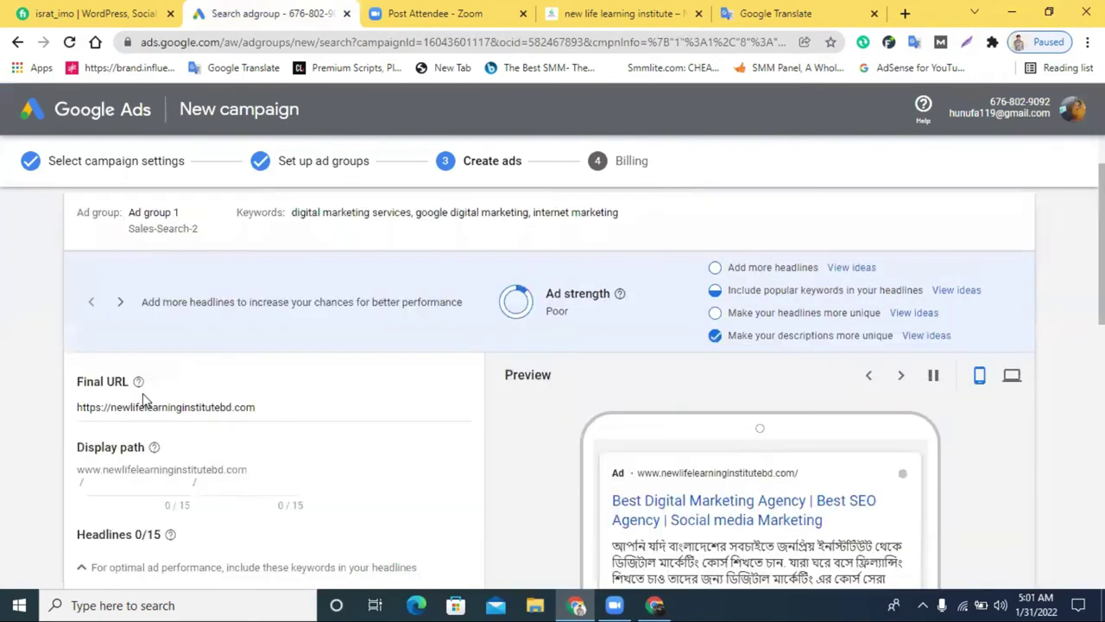
left_click(727, 11)
Dictate the Bengali for 'Learn digital marketing' in Google Translate and copy it
left_click(66, 342)
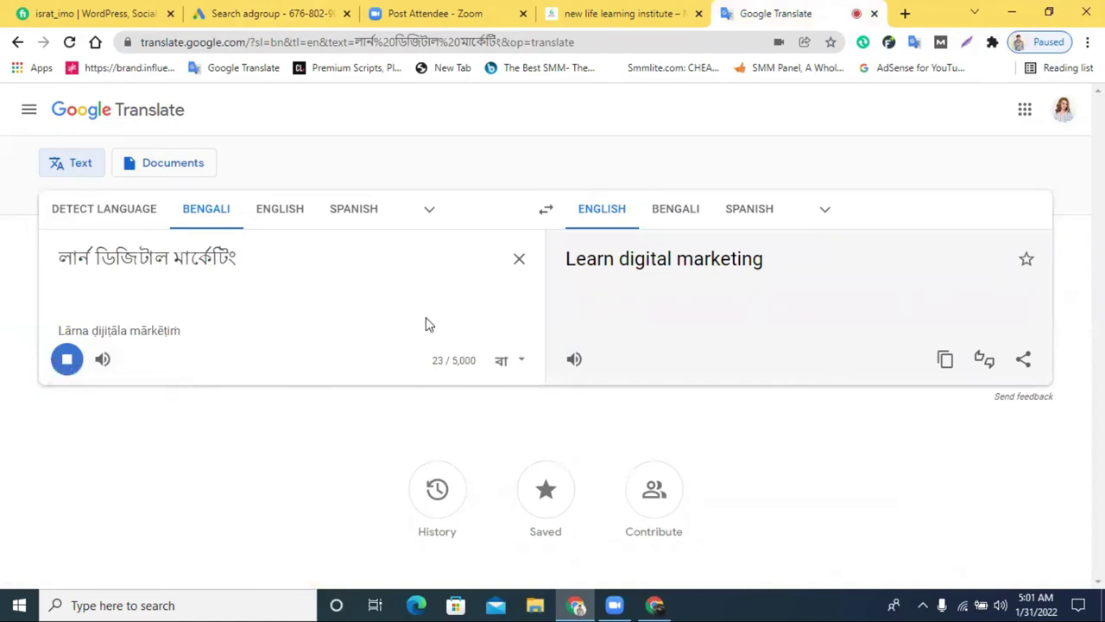
triple_click(279, 256)
right_click(280, 255)
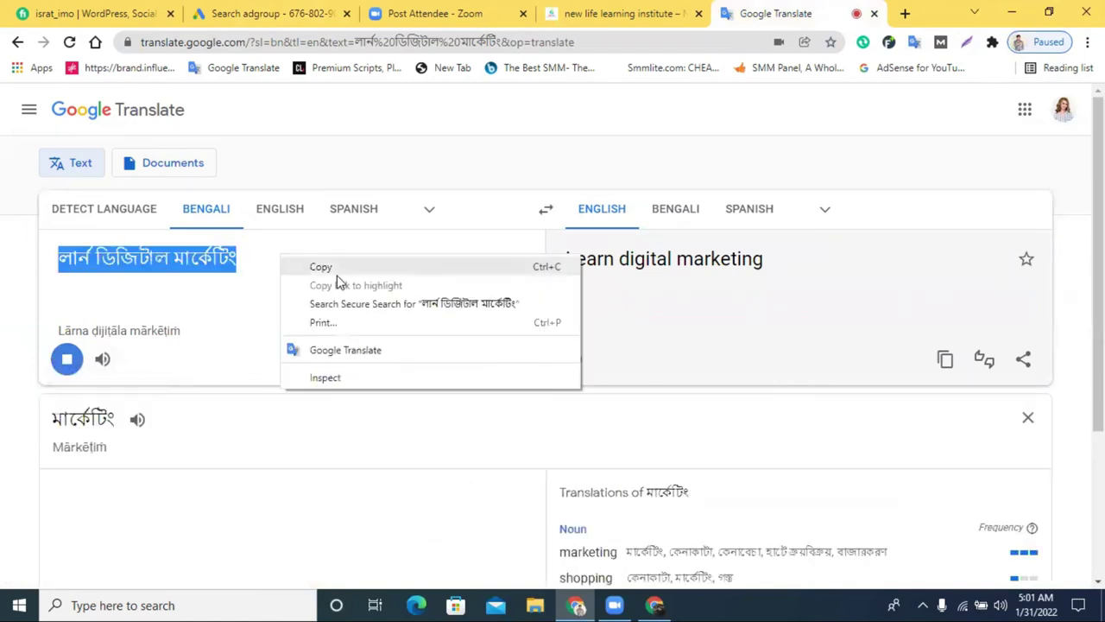
left_click(348, 267)
Replace the 'Best Digital Marketing Agency' headline with the copied Bengali phrase
left_click(617, 13)
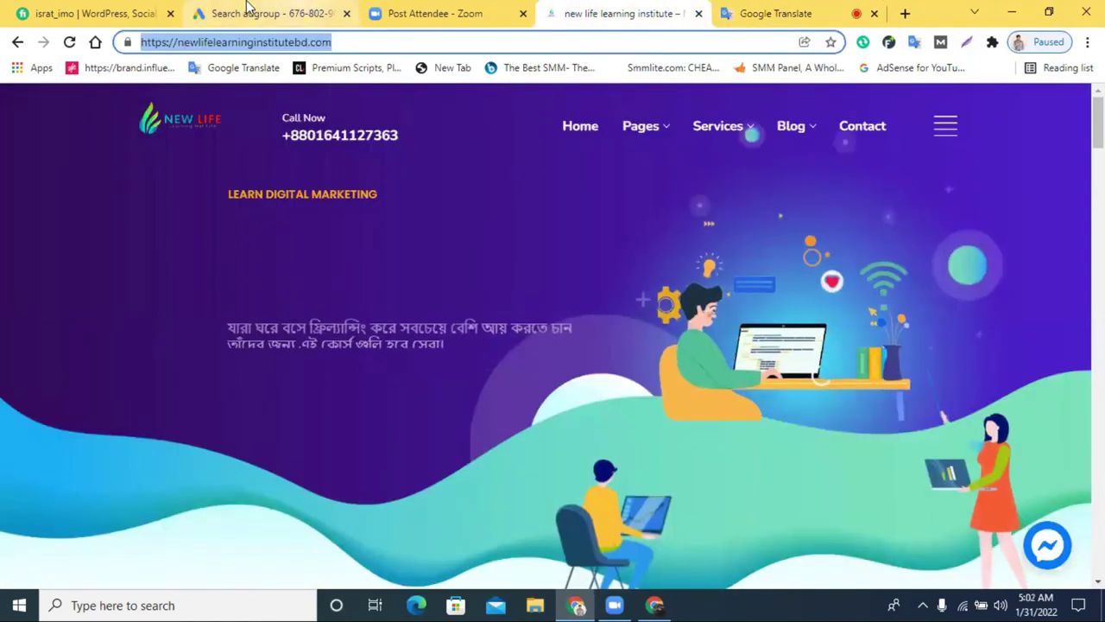
left_click(251, 13)
scroll(181, 449, "down", 2)
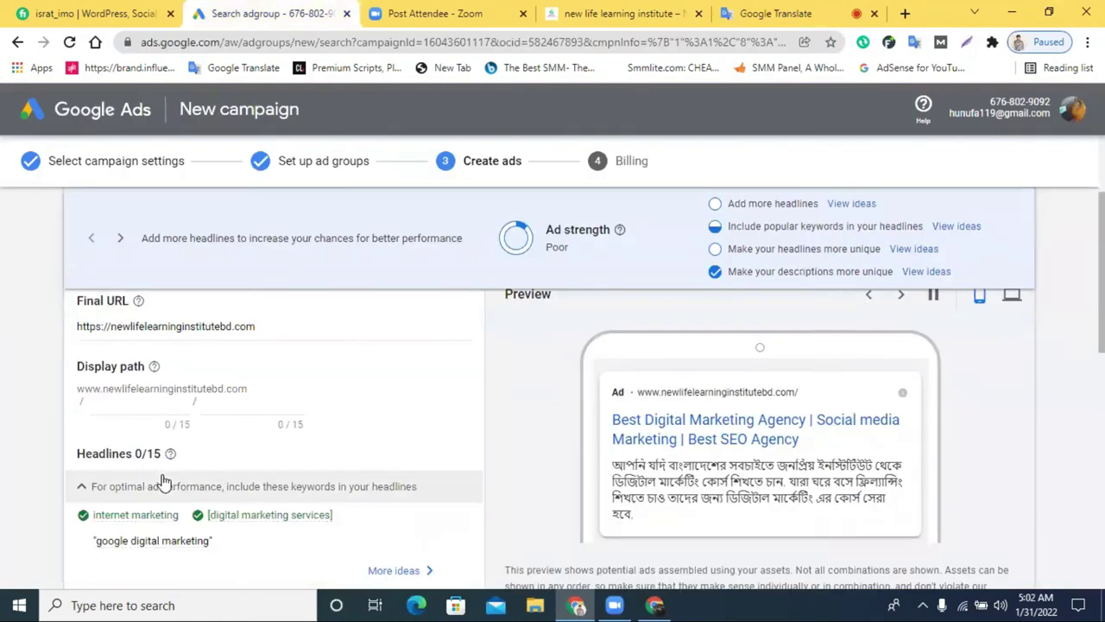
scroll(166, 478, "down", 1)
triple_click(152, 436)
key("ctrl+v")
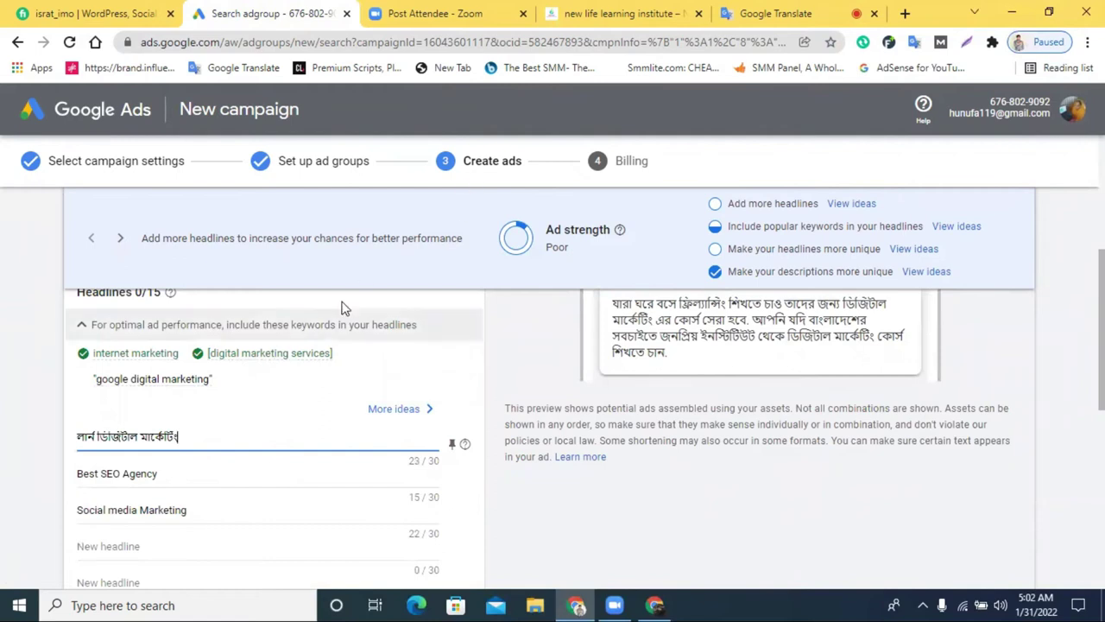
left_click(764, 13)
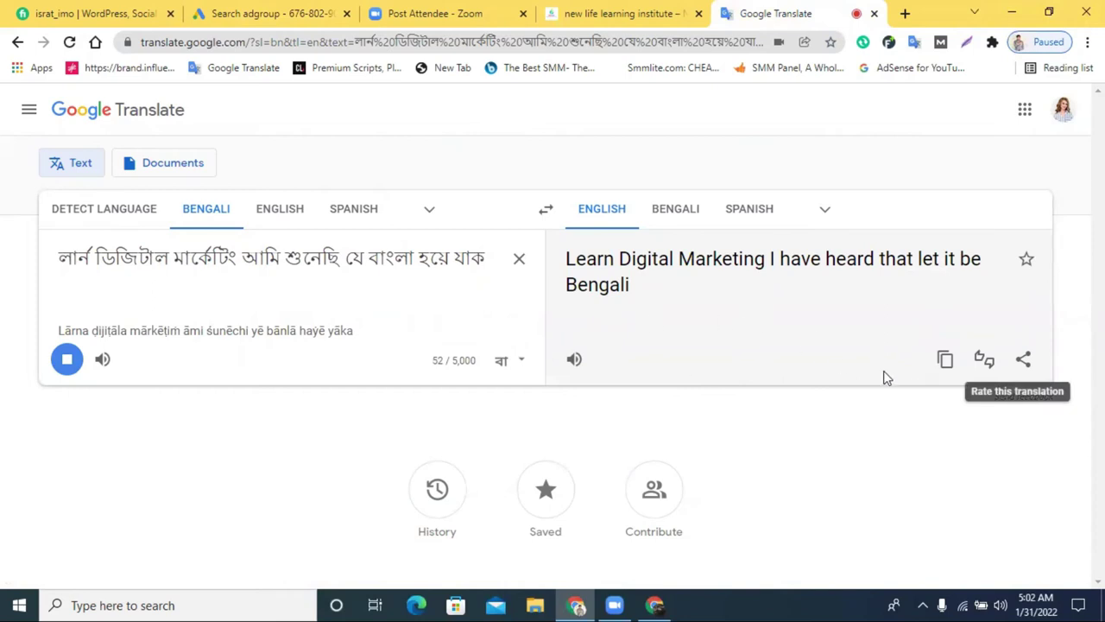
Make 'Learn Digital Marketing' the English source and translate it into Bengali
left_click(945, 364)
left_click(518, 260)
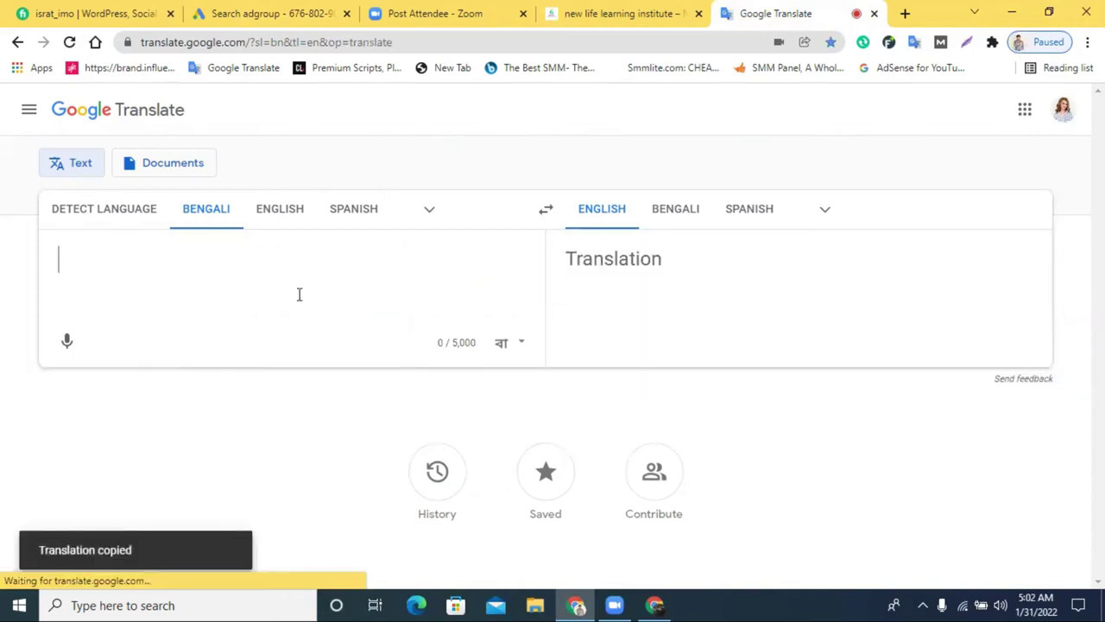
key("ctrl+v")
left_click_drag(264, 257, 299, 389)
key("BackSpace")
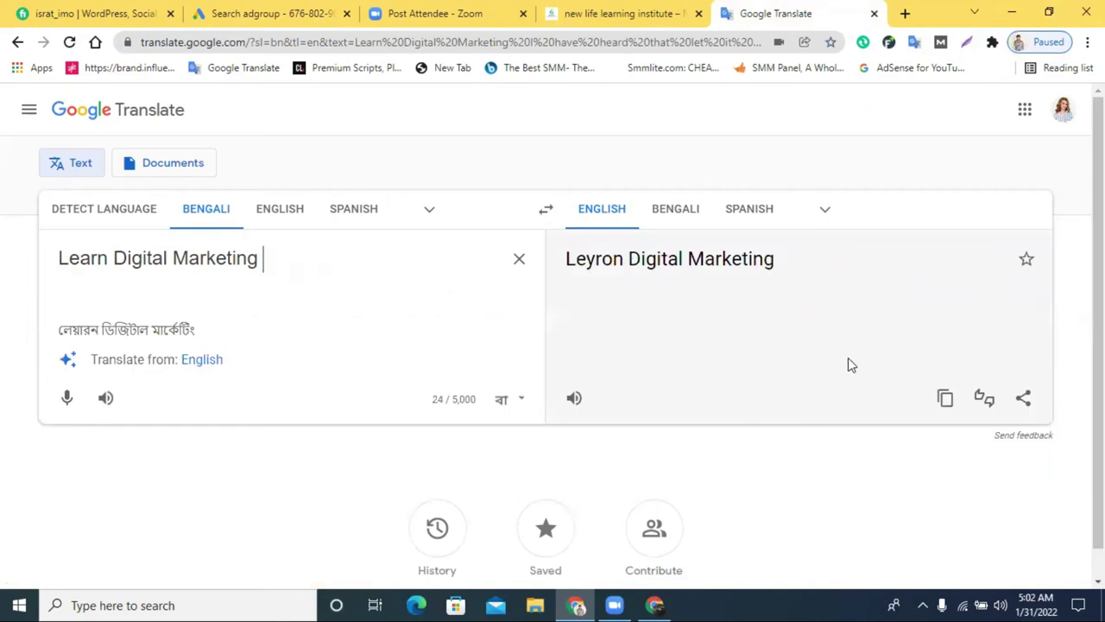
left_click(687, 218)
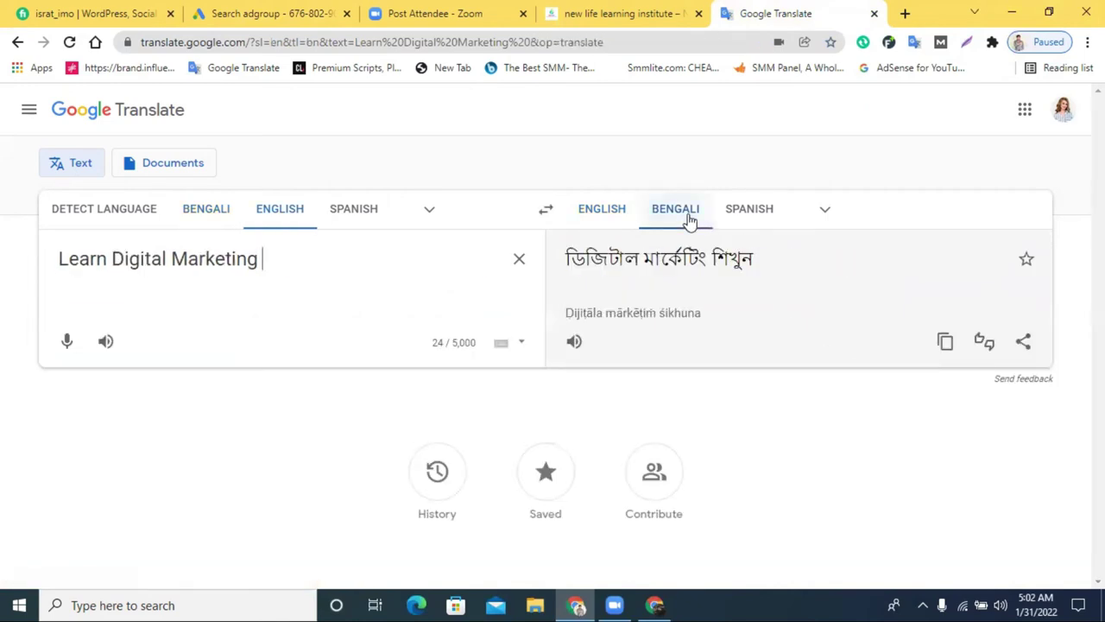
Edit the source to 'Learn Social media Marketing' and copy its Bengali translation
left_click_drag(114, 259, 267, 261)
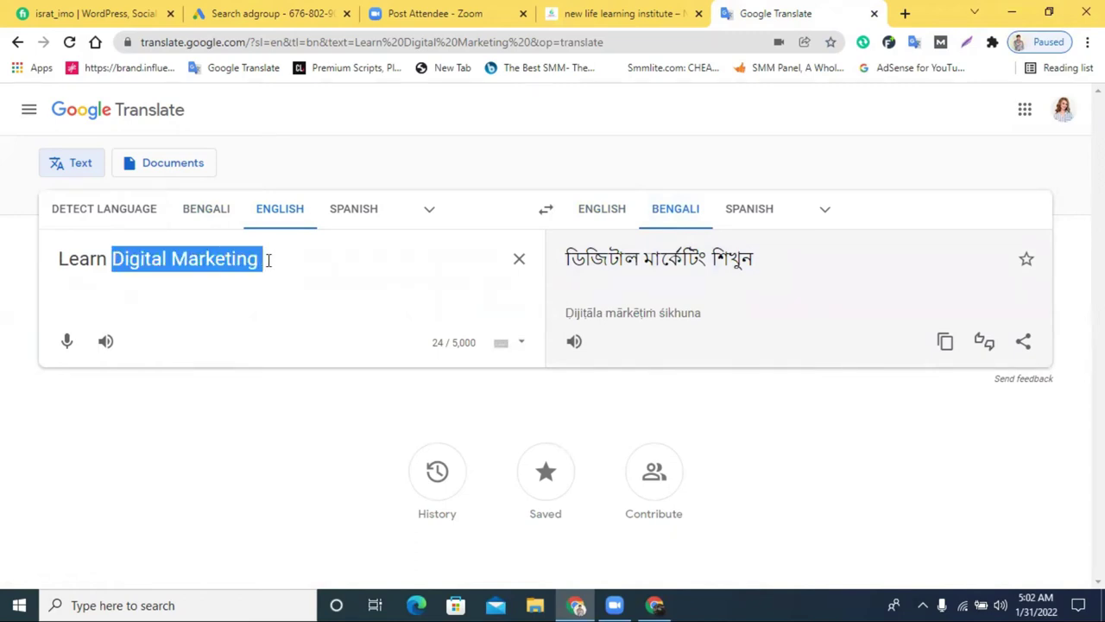
type("sO")
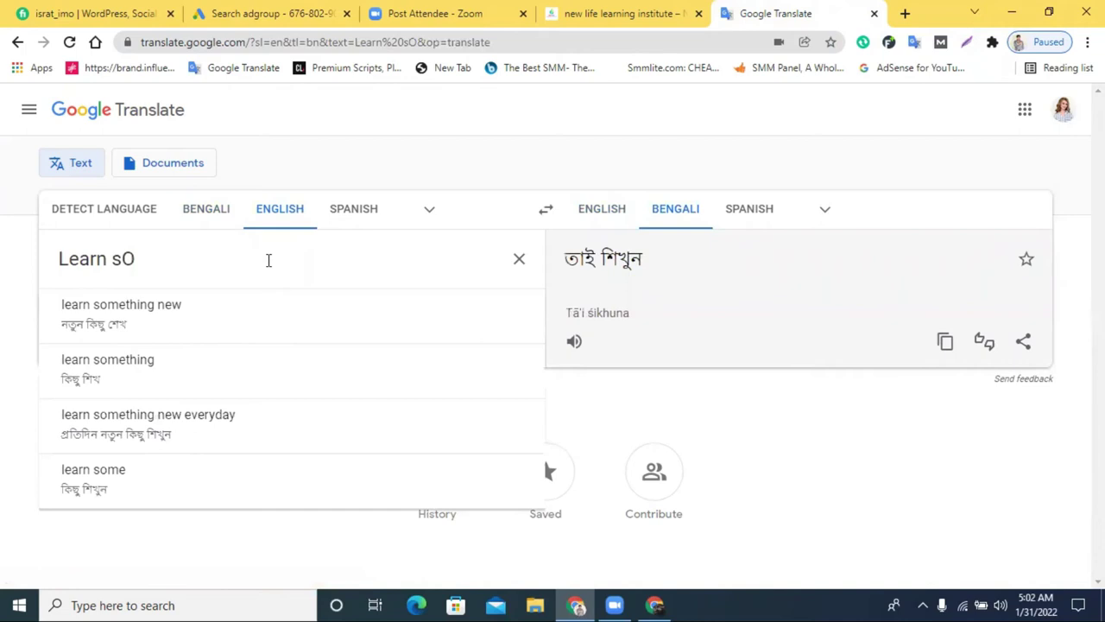
key("BackSpace")
type("SO")
key("BackSpace")
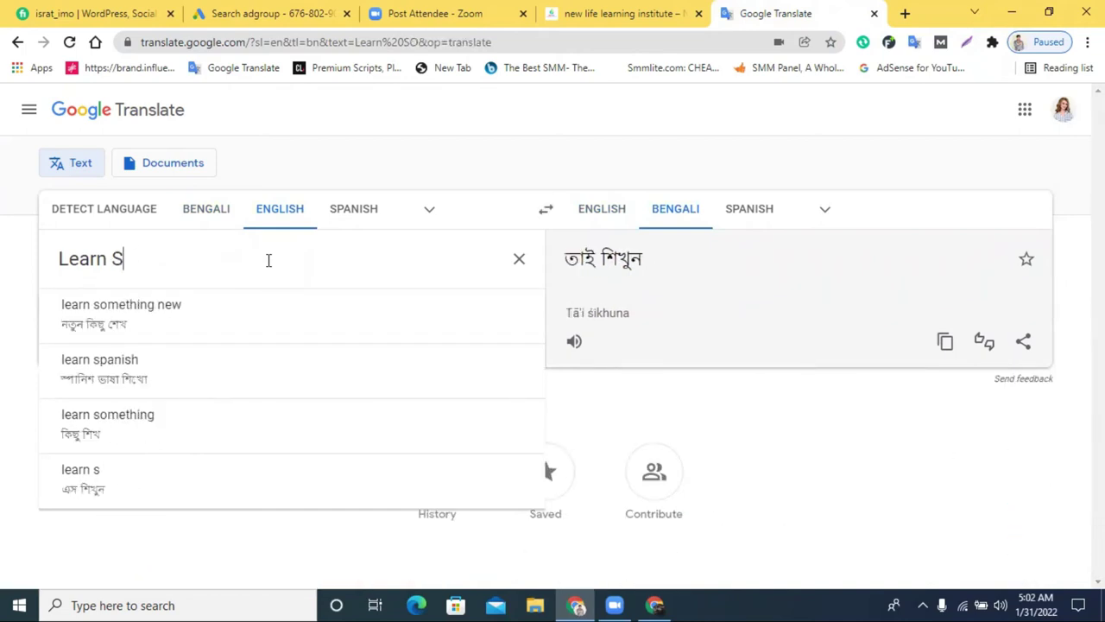
type("ocial media")
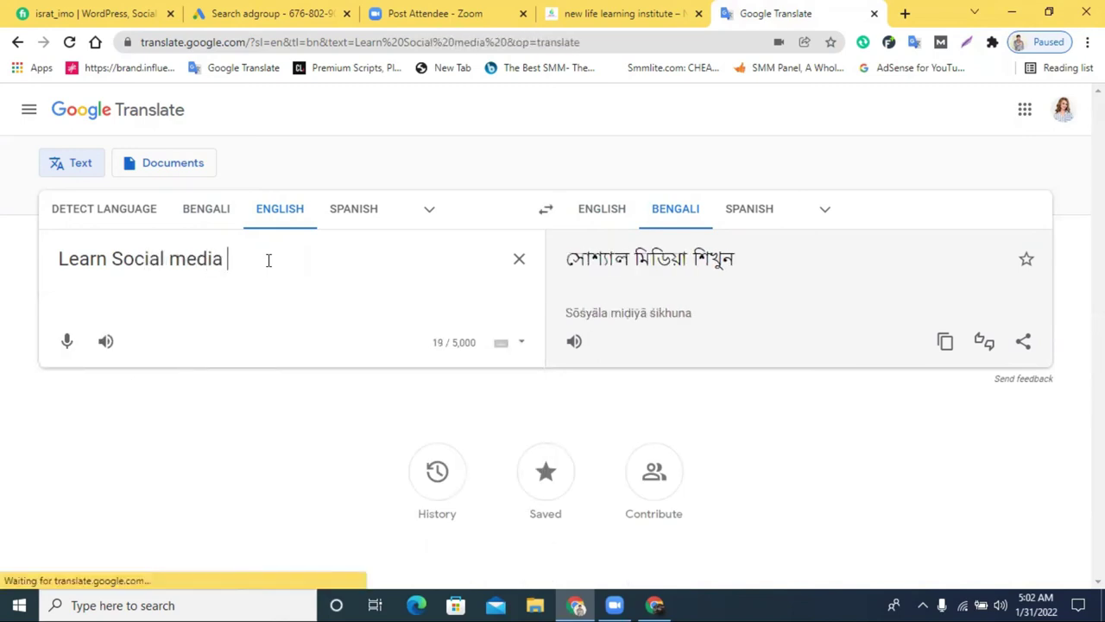
type(" Mar")
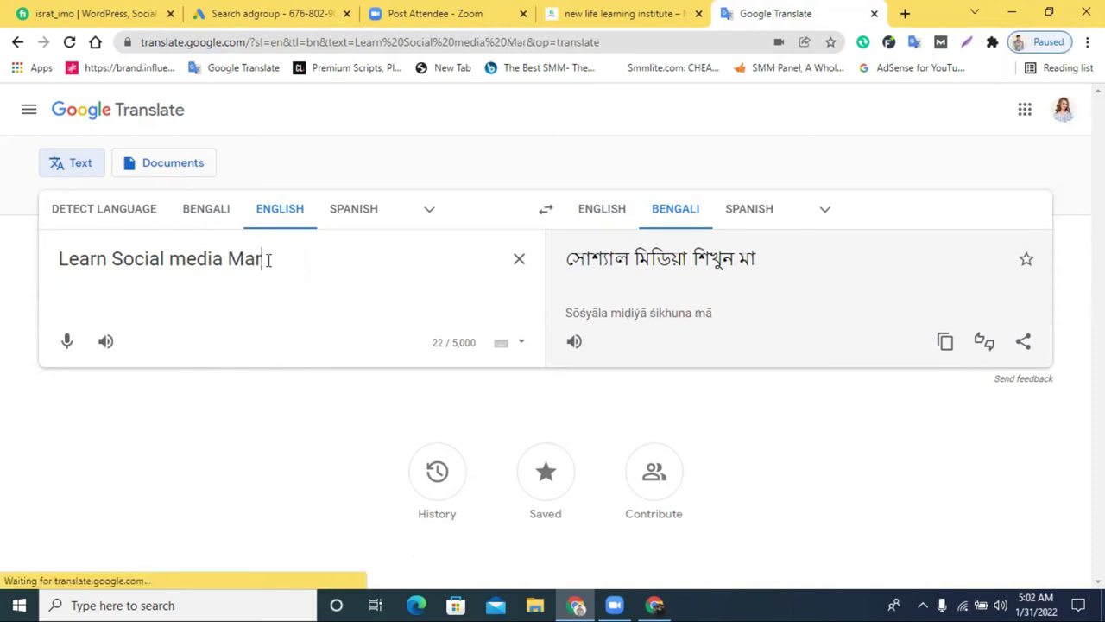
type("keting")
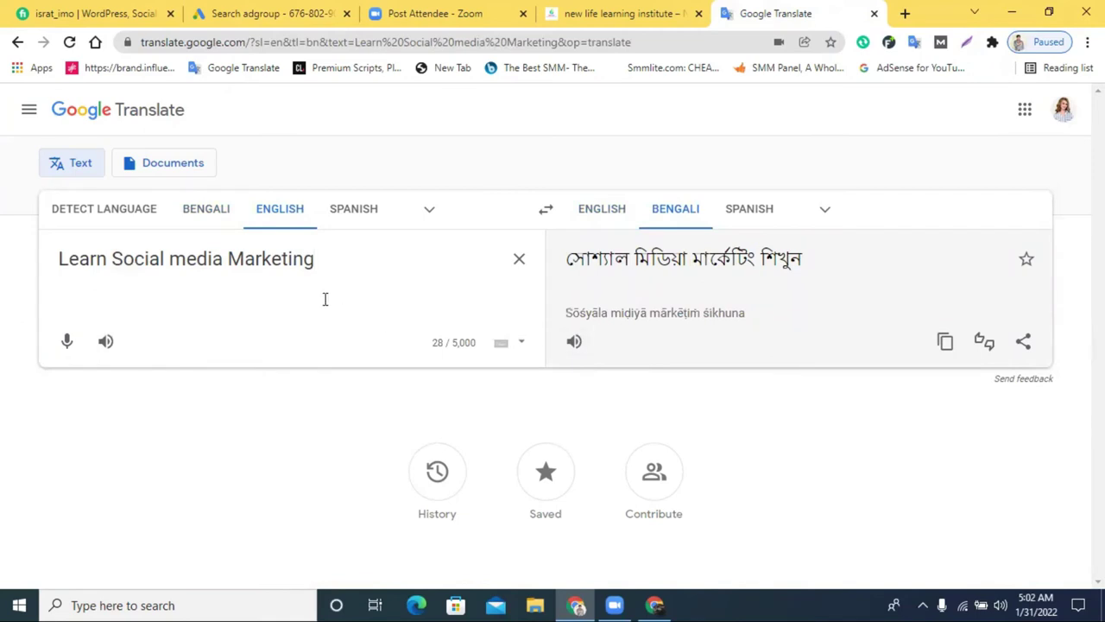
double_click(286, 259)
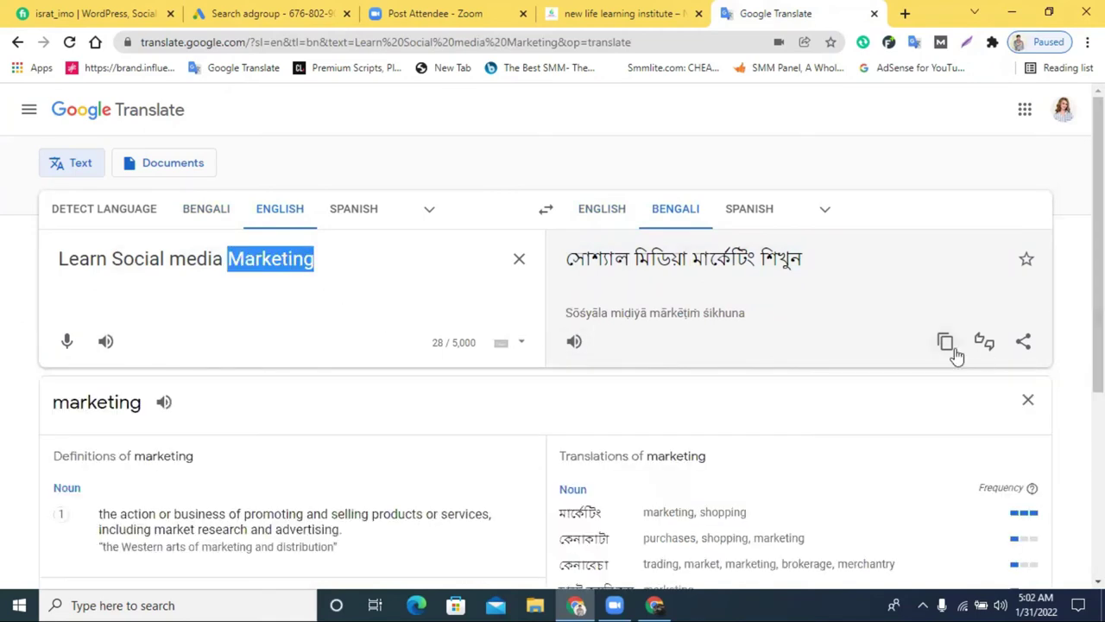
left_click(945, 341)
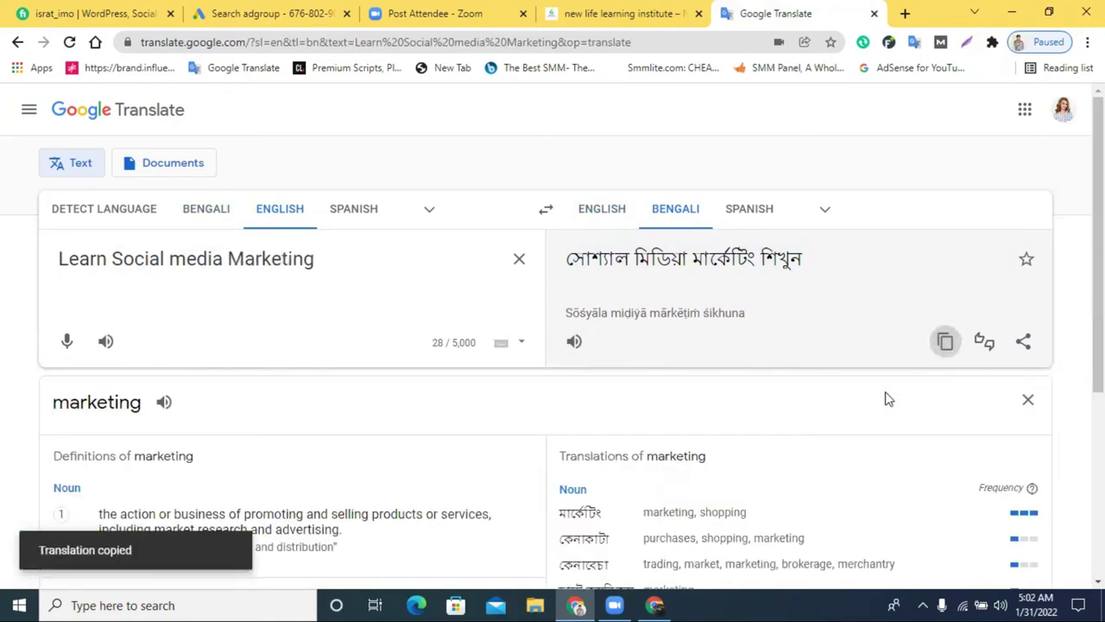
left_click(267, 13)
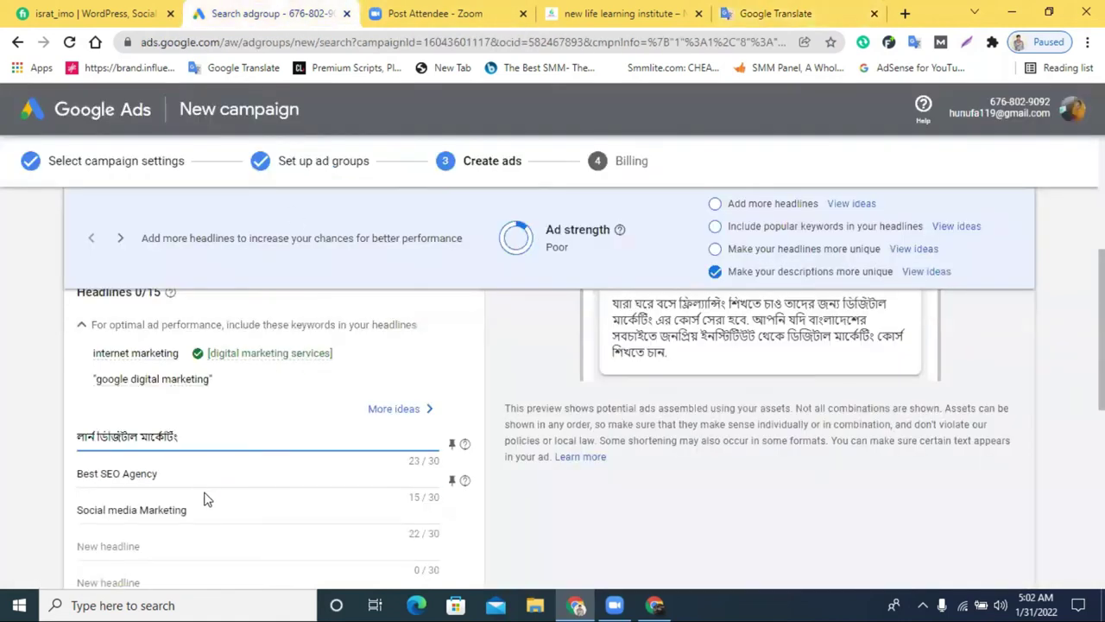
Paste the Bengali 'Learn Social media Marketing' over 'Best SEO Agency', removing a space to reach 30/30
triple_click(160, 474)
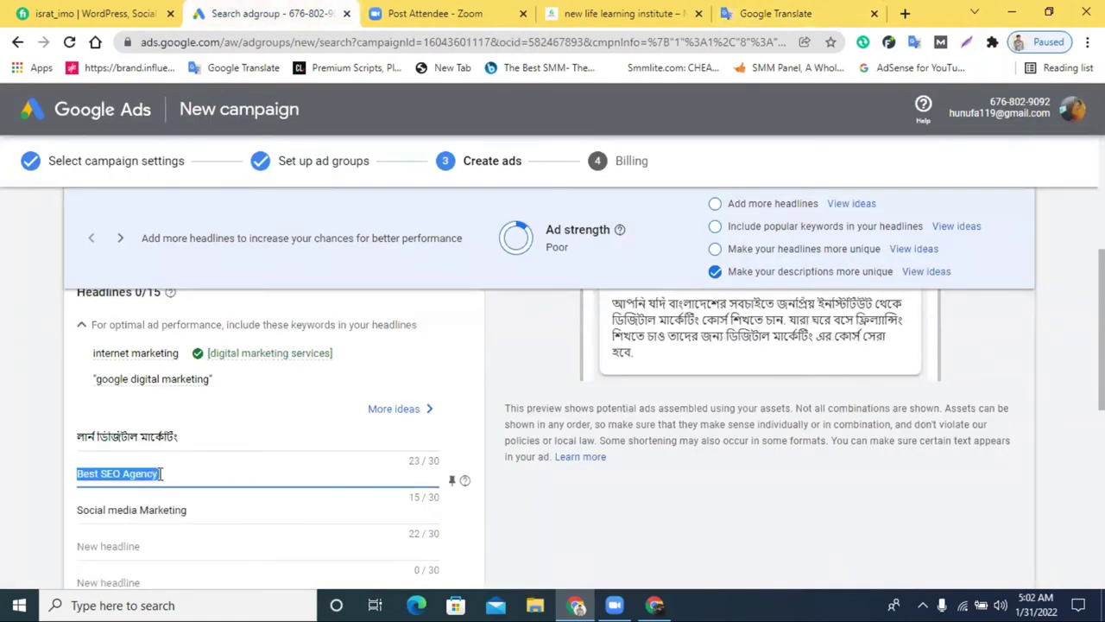
key("ctrl+v")
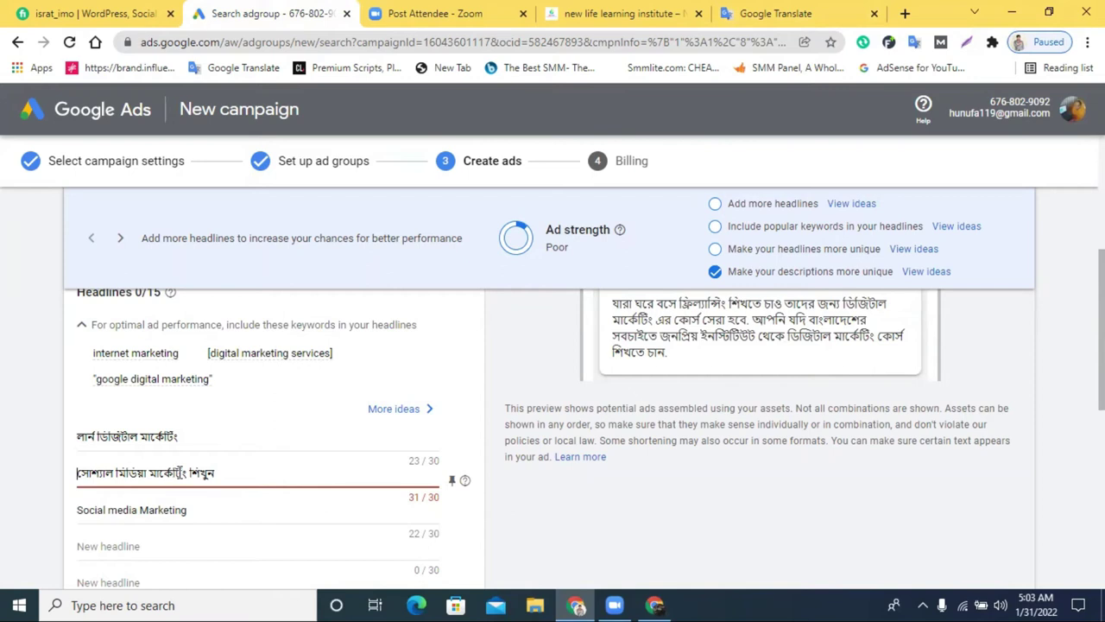
left_click(190, 471)
key("BackSpace")
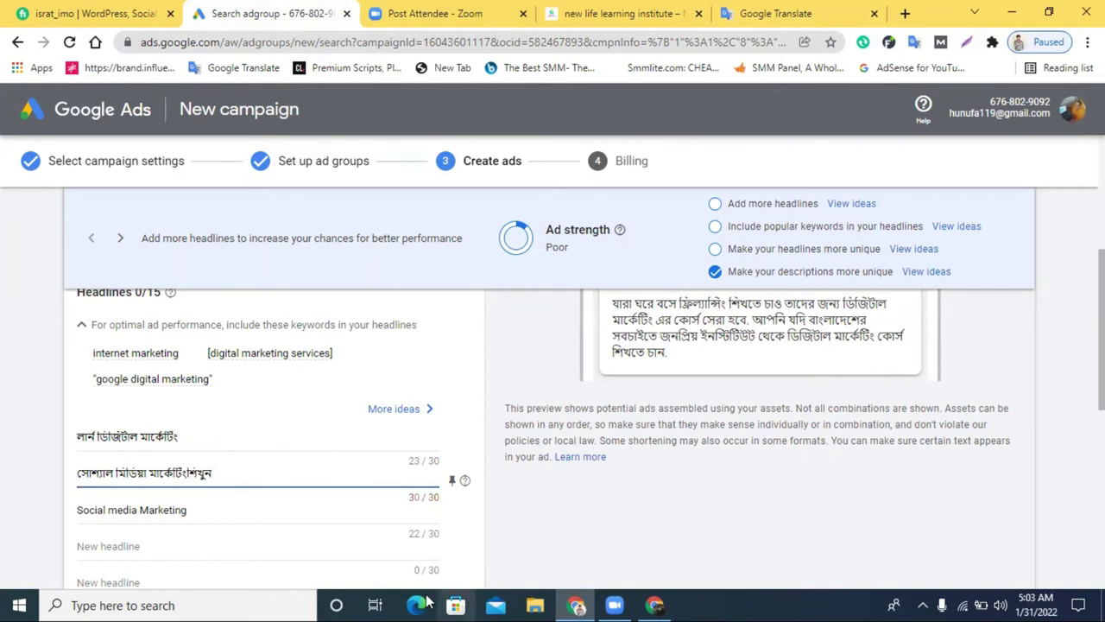
scroll(682, 440, "up", 2)
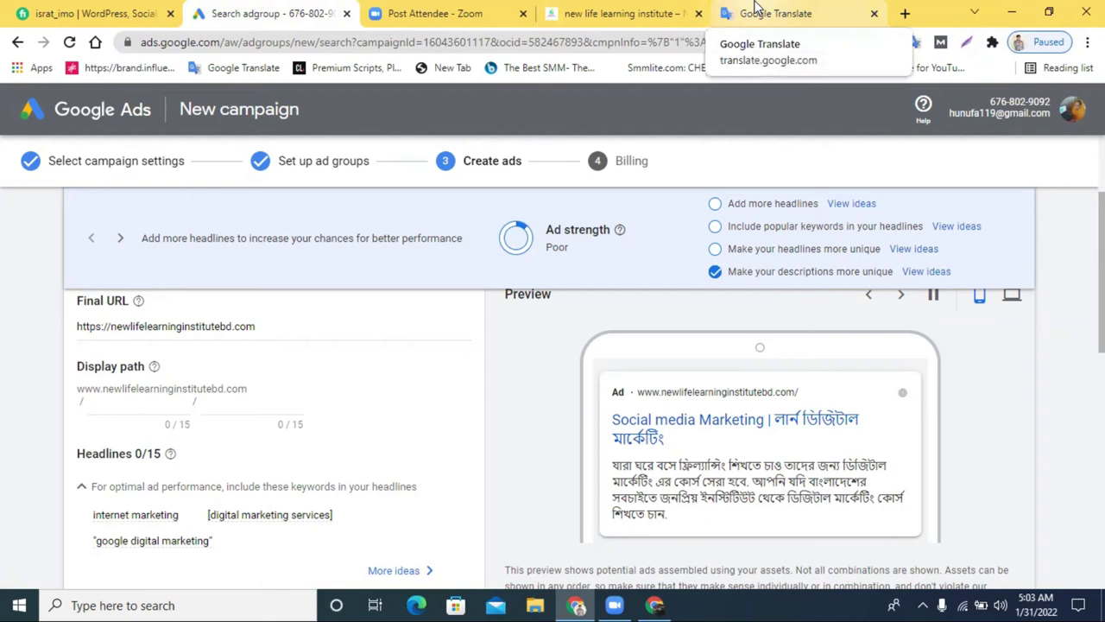
scroll(291, 393, "down", 3)
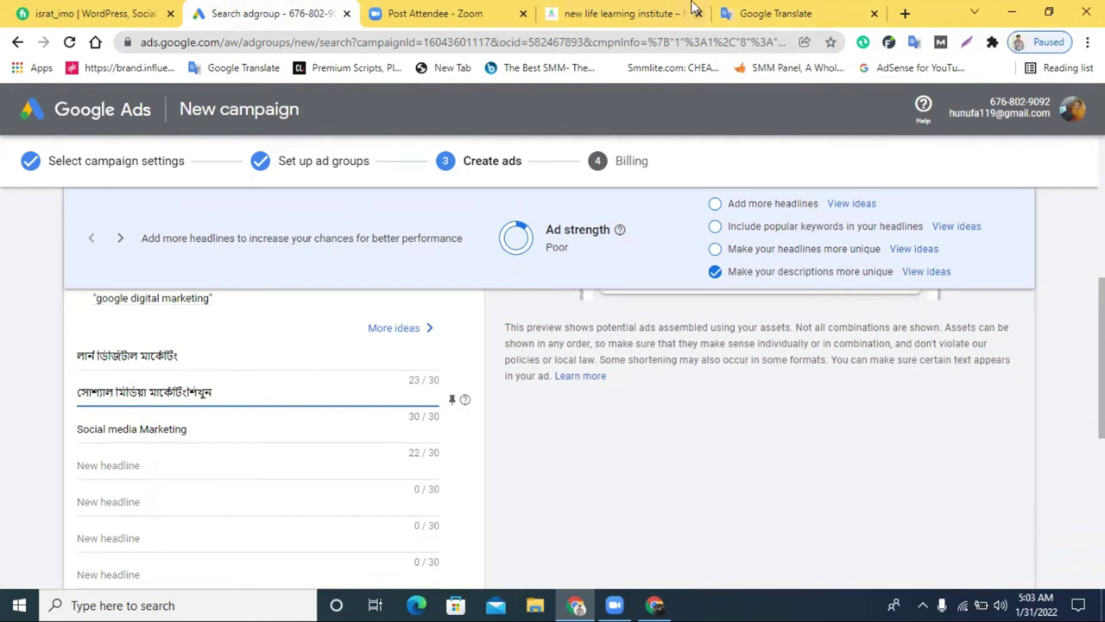
Change the Translate source to 'Learn SEO' and copy its Bengali translation
left_click(760, 13)
left_click_drag(328, 263, 175, 257)
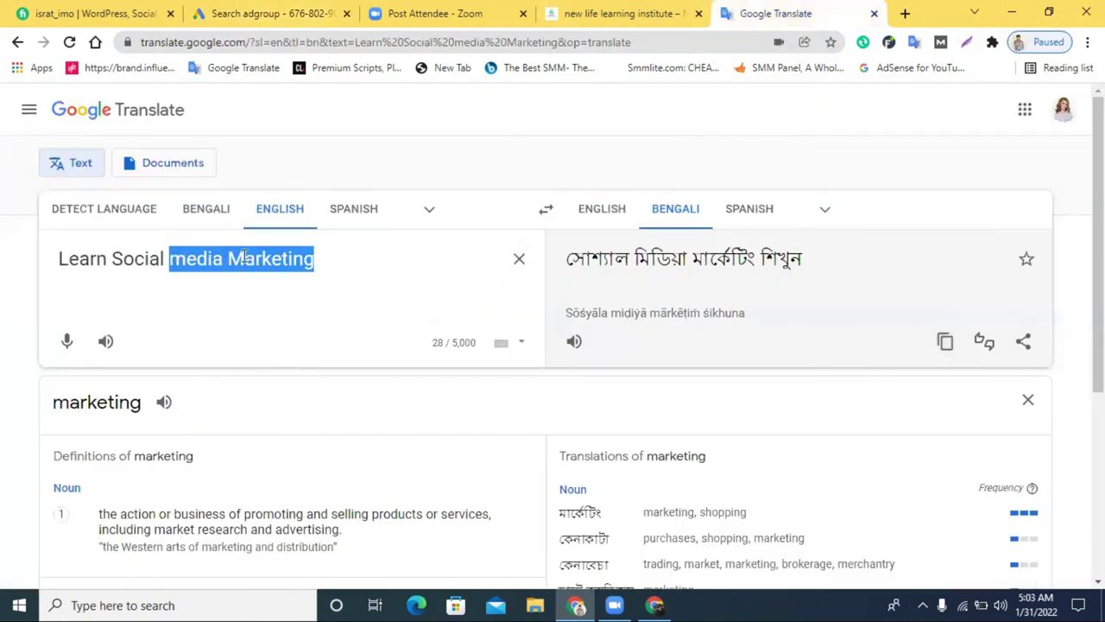
left_click(321, 259)
left_click_drag(114, 248, 110, 248)
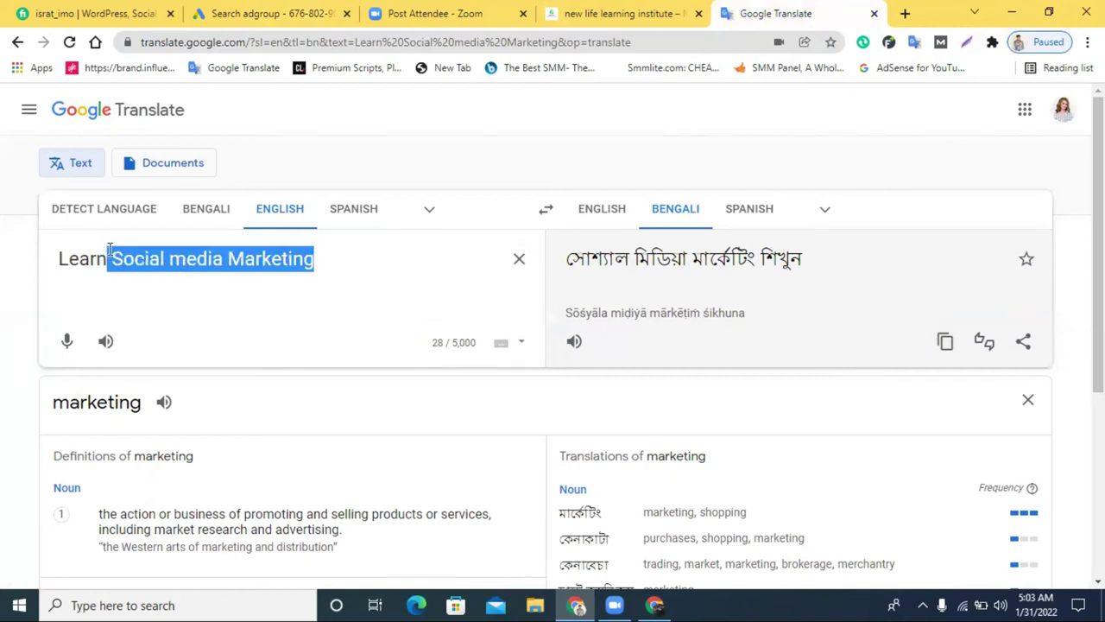
type("SEO")
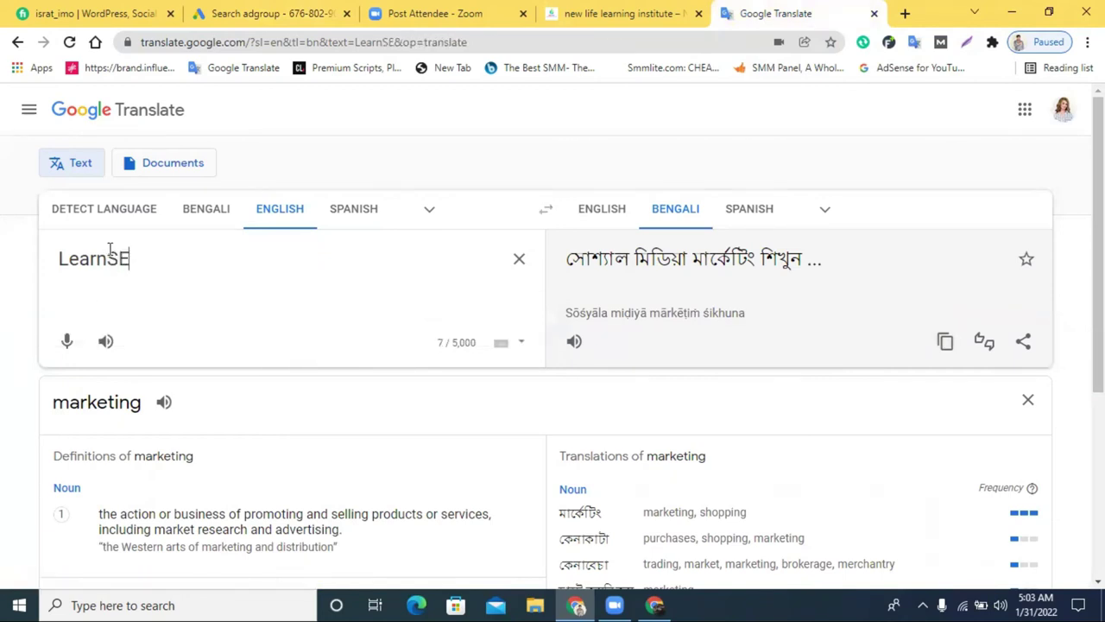
left_click(946, 341)
left_click(337, 10)
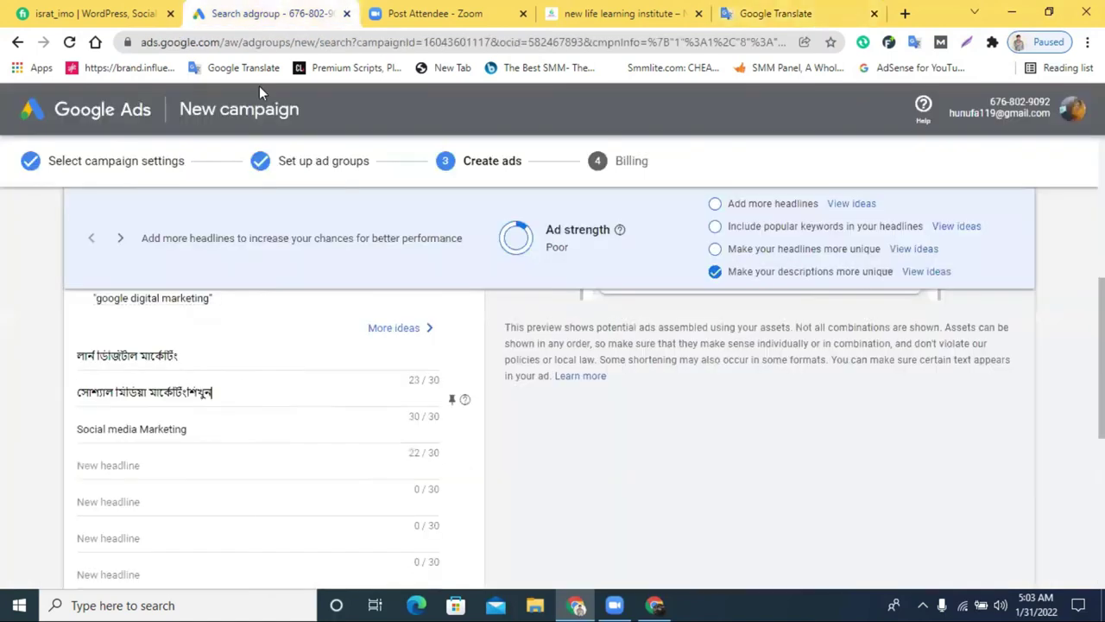
Paste the Bengali 'Learn SEO' over the third headline 'Social media Marketing'
triple_click(143, 427)
key("ctrl+v")
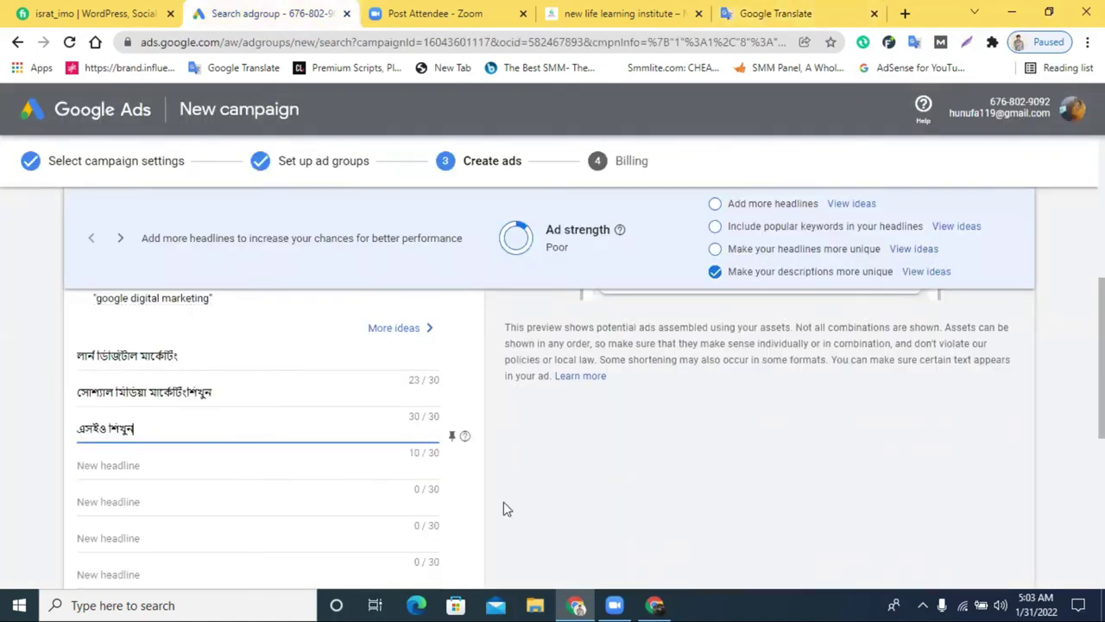
scroll(504, 509, "up", 3)
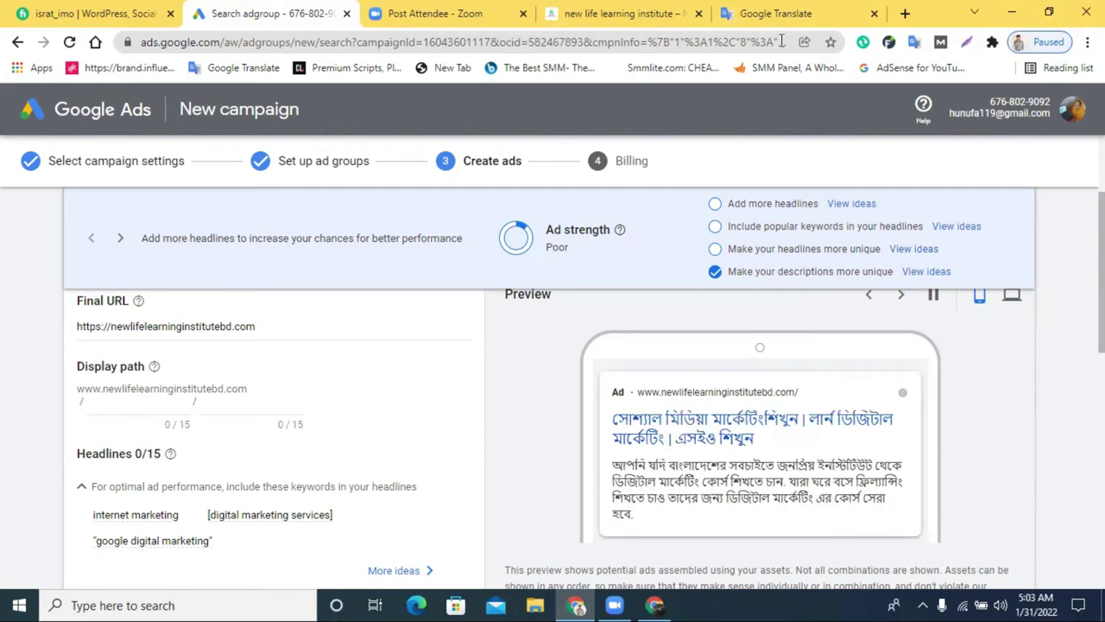
Copy শিখুন from Translate and replace লার্ন at the start of headline one
left_click(773, 12)
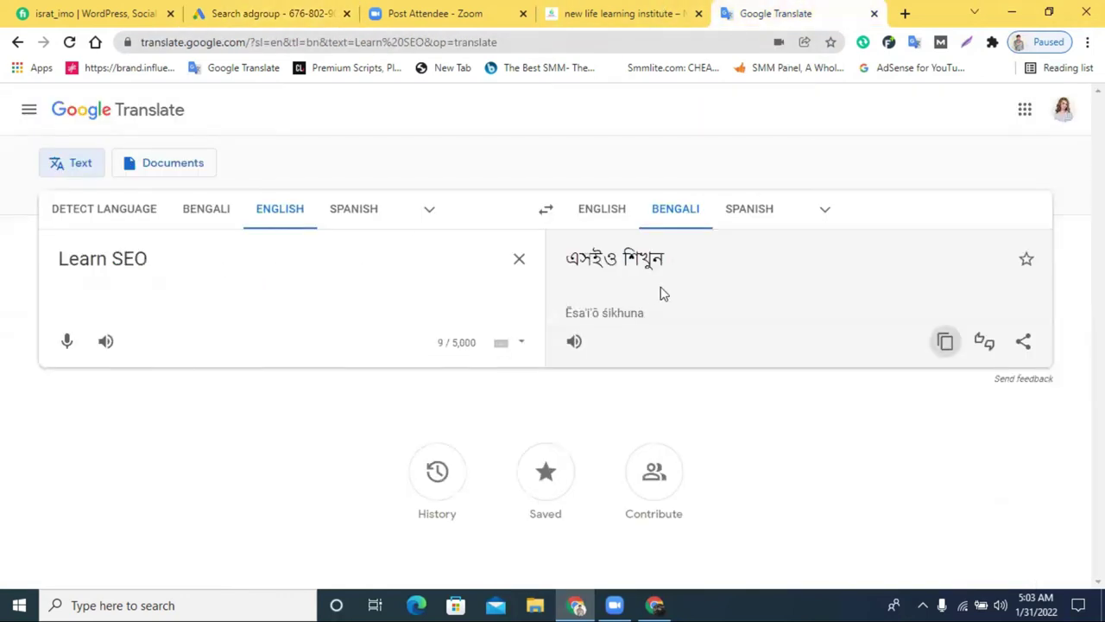
double_click(649, 257)
right_click(659, 260)
left_click(688, 268)
left_click(264, 13)
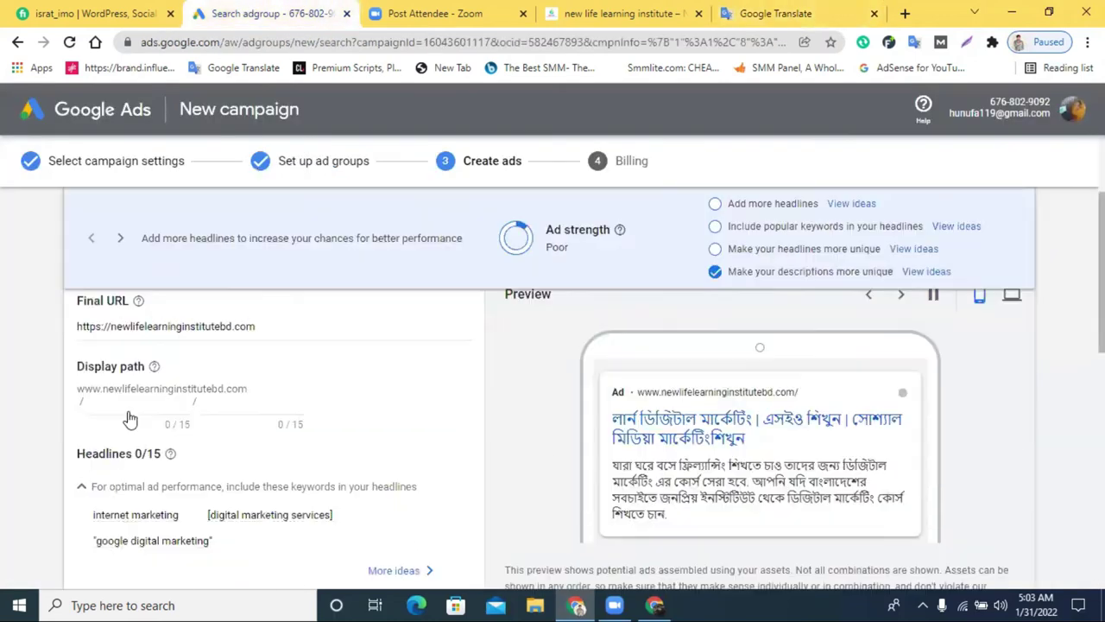
left_click_drag(99, 436, 64, 441)
key("ctrl+v")
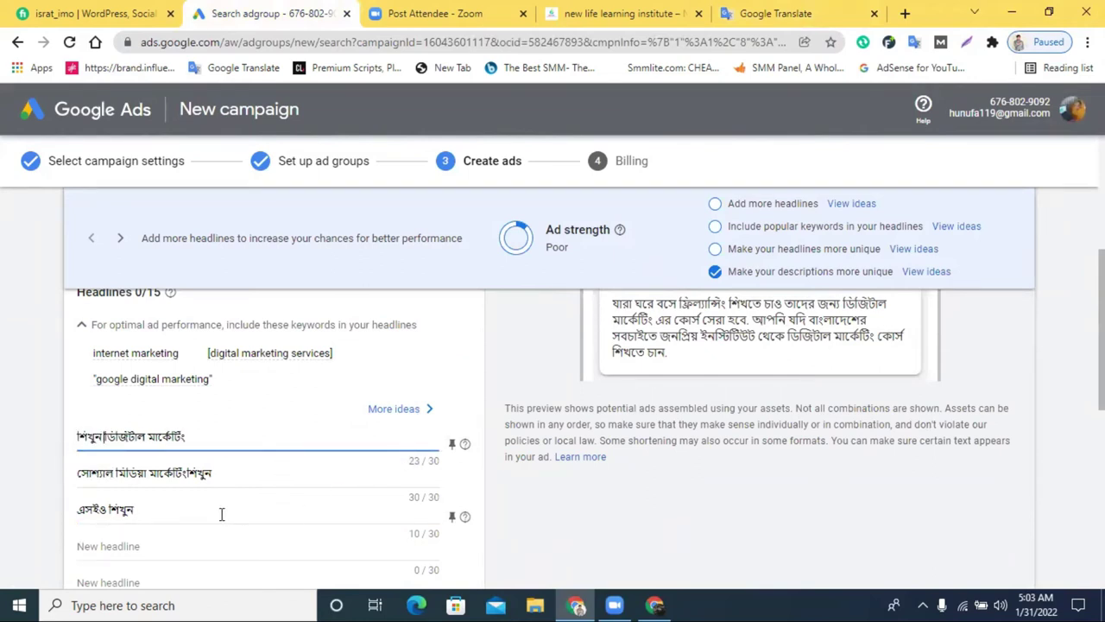
Save the ad and continue to billing setup
scroll(703, 496, "up", 2)
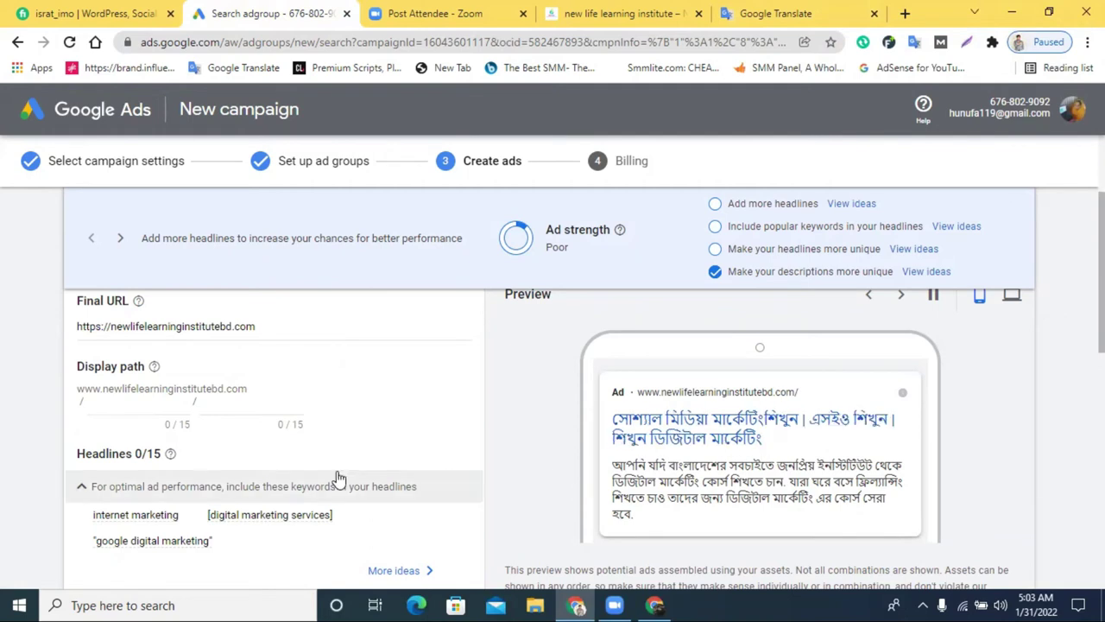
scroll(337, 475, "down", 1)
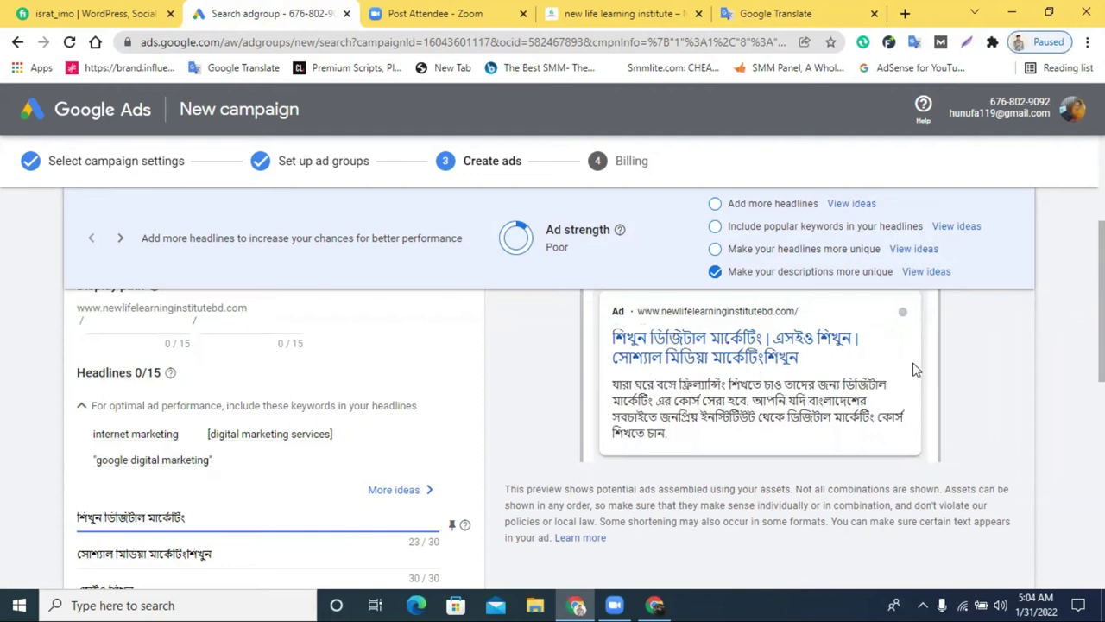
scroll(565, 457, "down", 6)
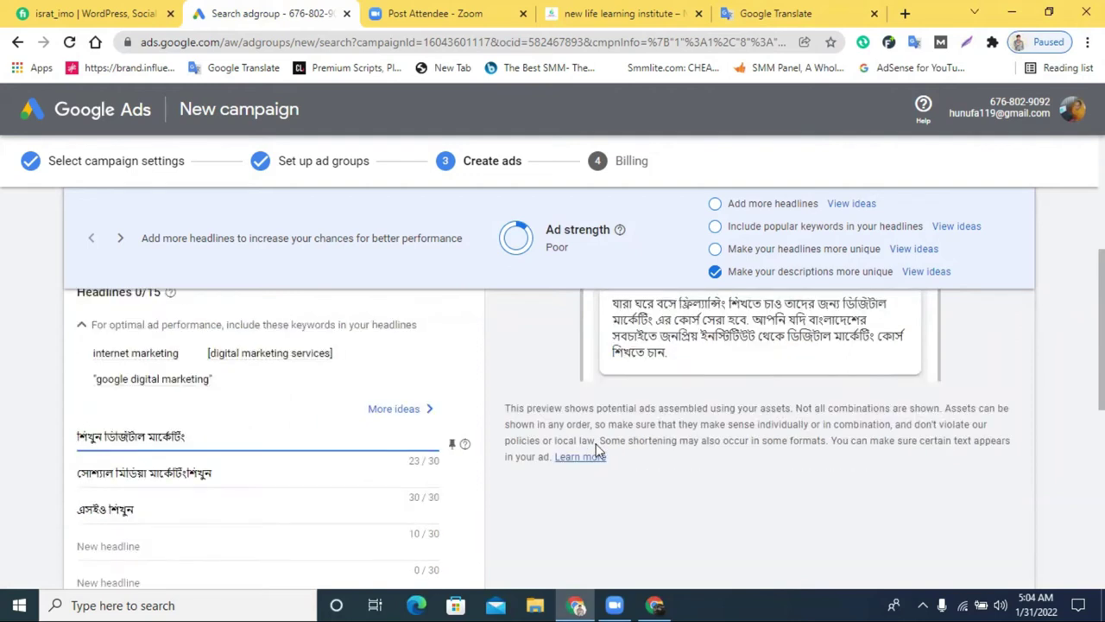
left_click(115, 542)
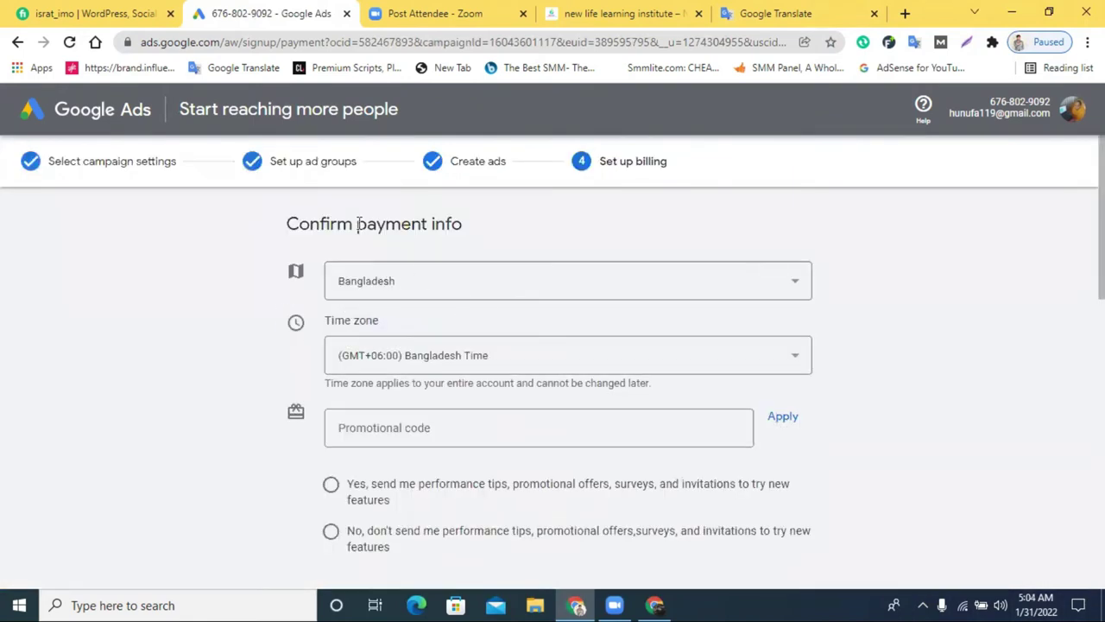
Keep Bangladesh as the country and GMT+06:00 Bangladesh Time as the time zone
left_click(413, 298)
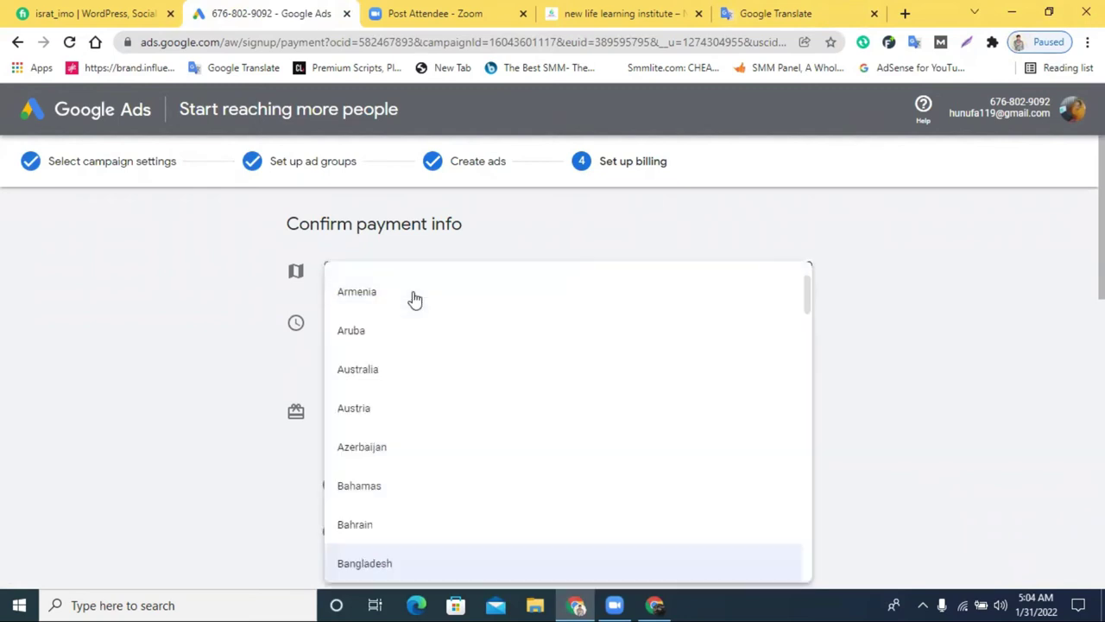
left_click(298, 247)
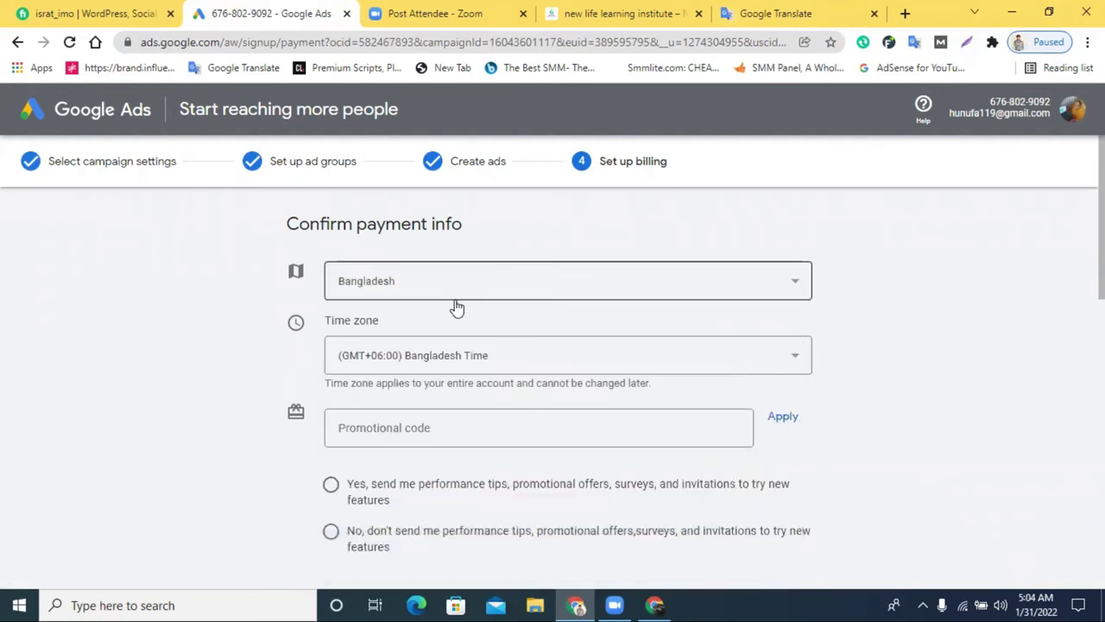
scroll(525, 381, "down", 3)
scroll(529, 380, "up", 3)
left_click(427, 427)
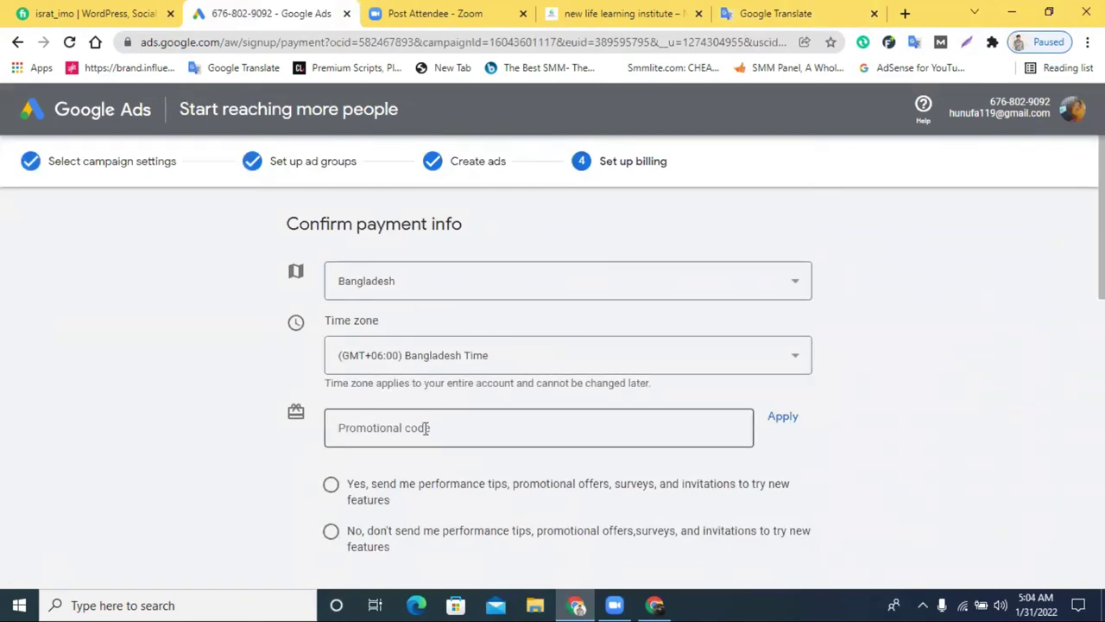
left_click(447, 371)
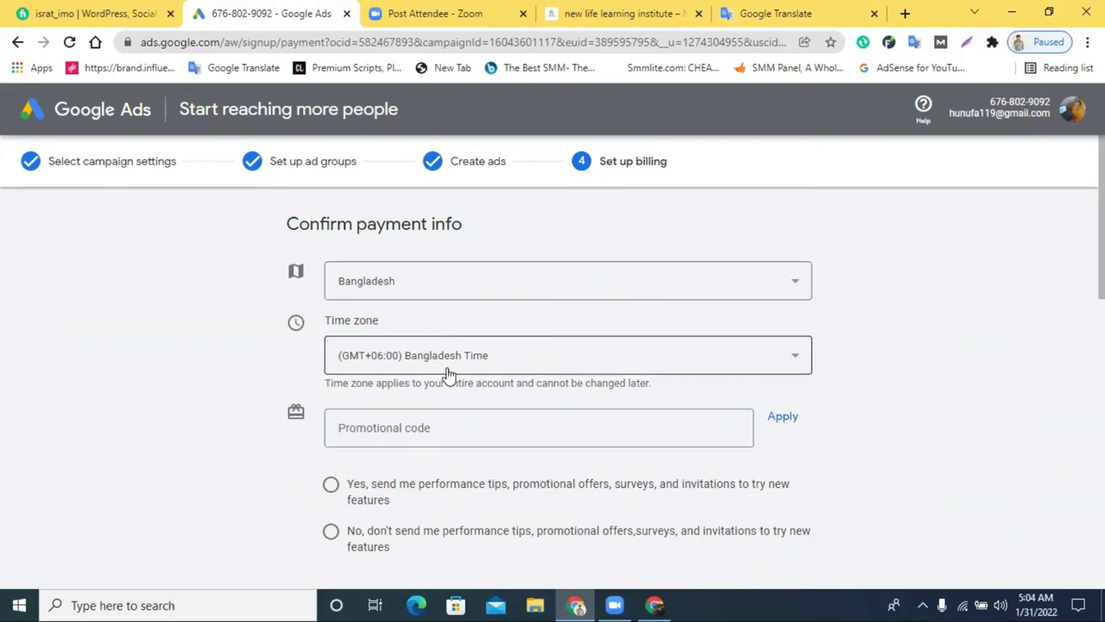
left_click(446, 371)
scroll(518, 371, "down", 3)
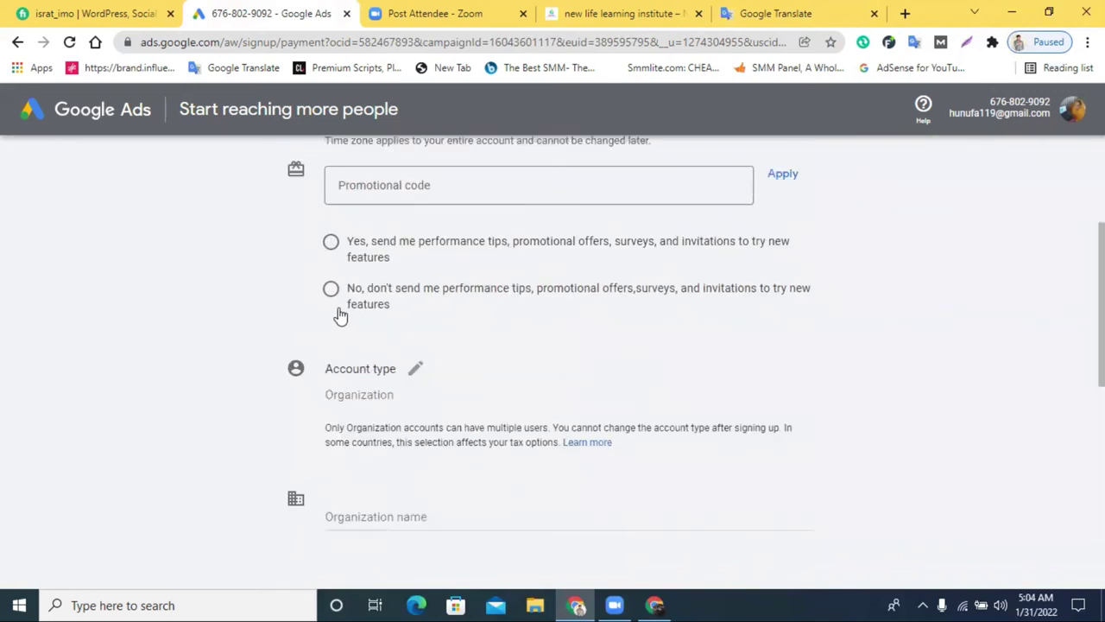
Opt in to performance tips and promotional offers and make the account type editable
left_click(330, 242)
scroll(371, 406, "down", 1)
left_click(381, 313)
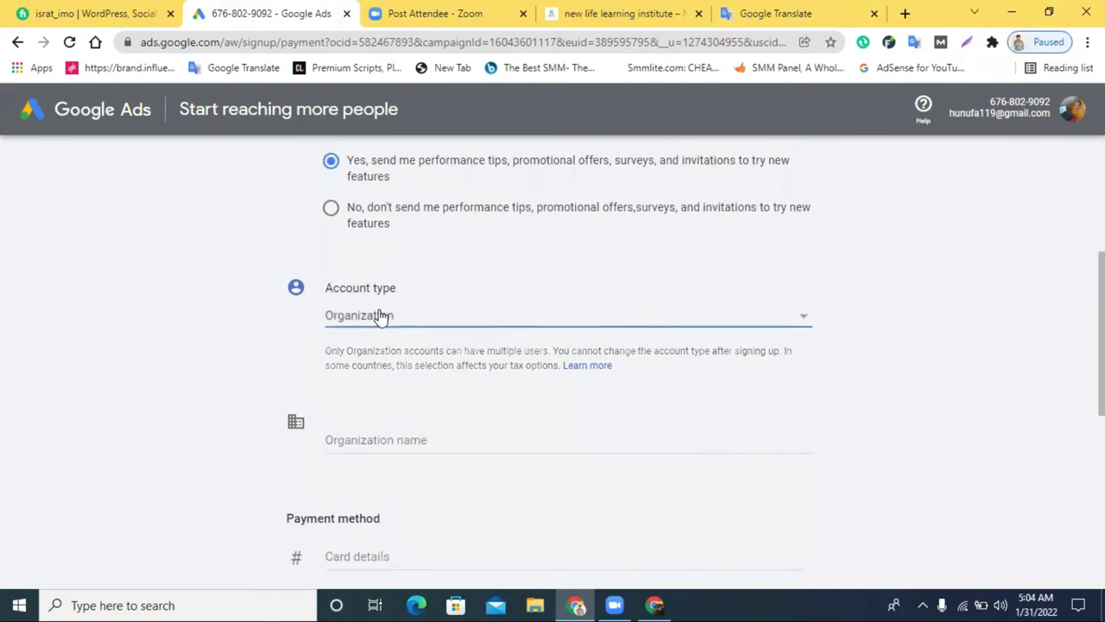
left_click(449, 330)
Set the account type to Individual and review the billing form
left_click(439, 293)
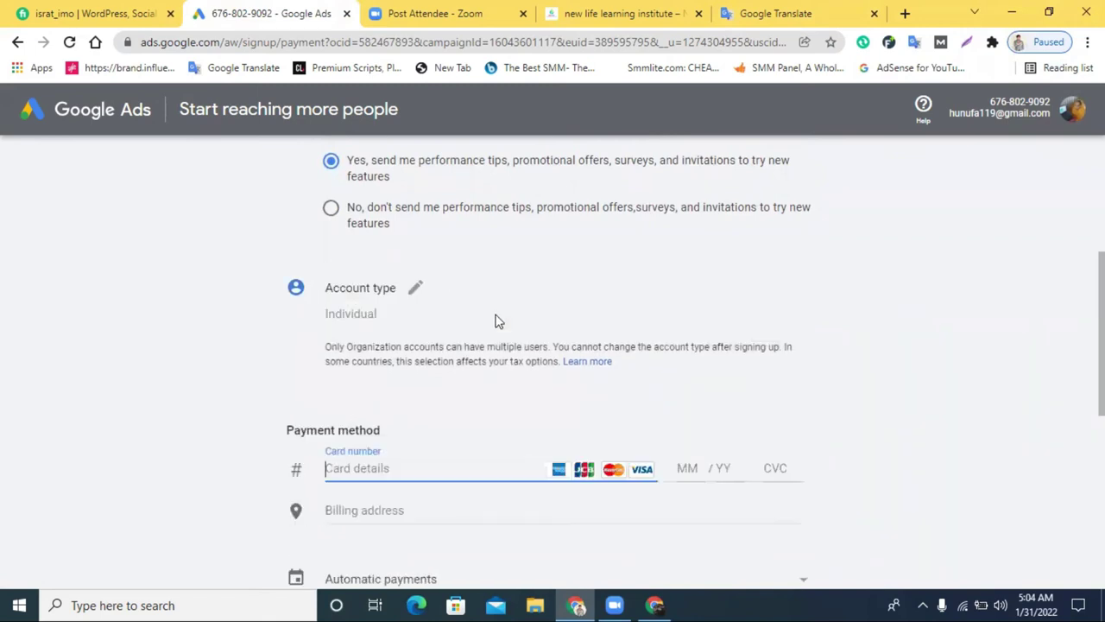
scroll(518, 415, "down", 1)
scroll(369, 324, "down", 1)
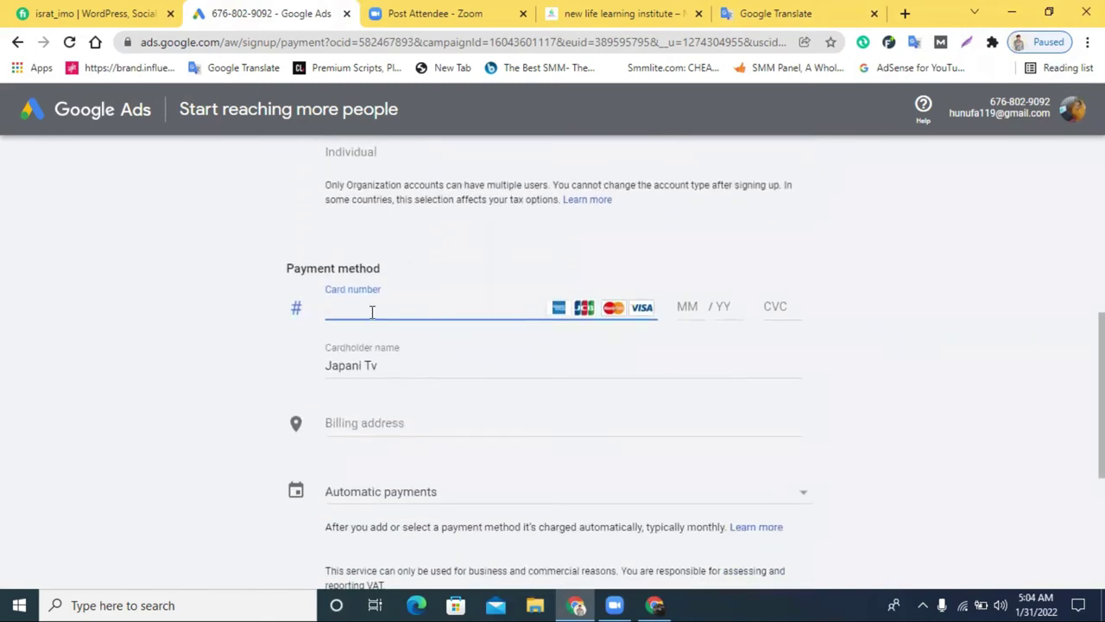
scroll(372, 312, "down", 4)
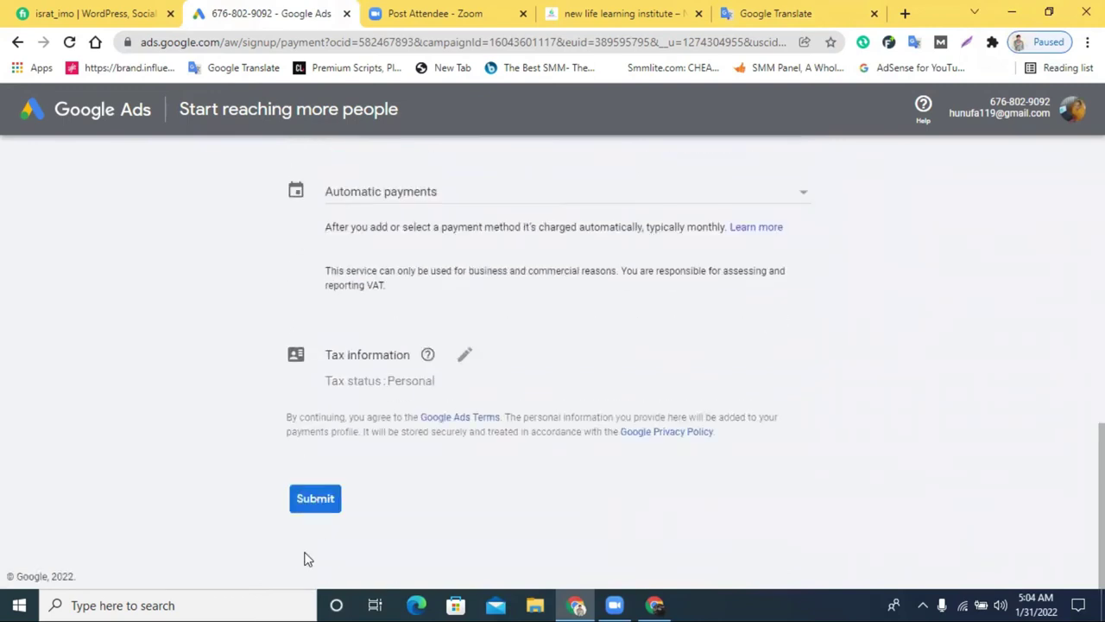
scroll(526, 461, "up", 5)
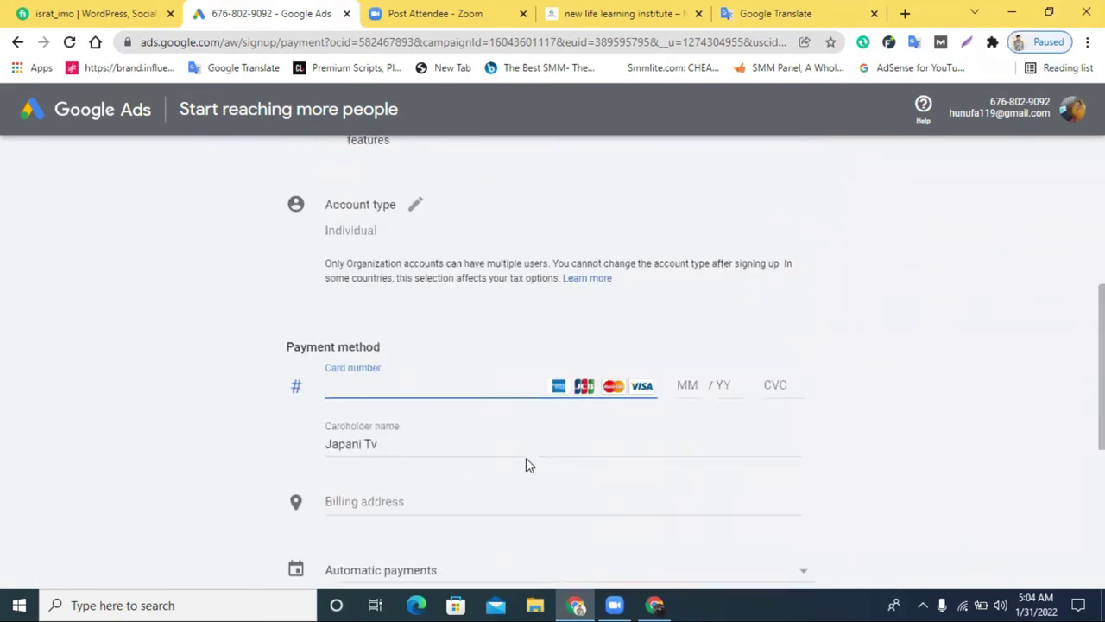
scroll(526, 461, "down", 5)
scroll(416, 449, "up", 3)
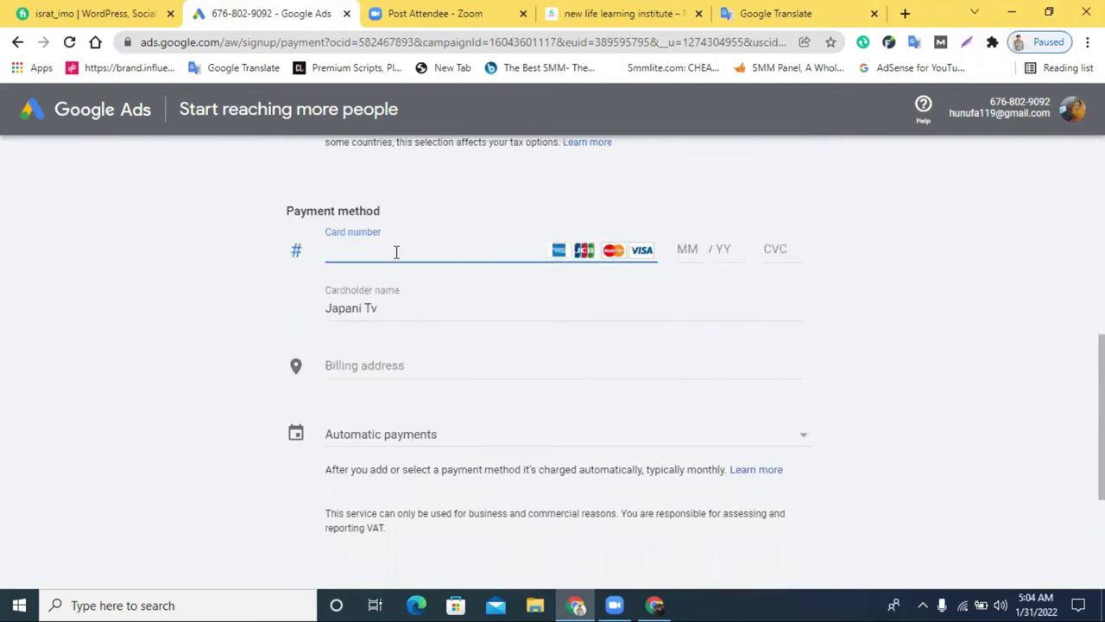
scroll(386, 310, "down", 1)
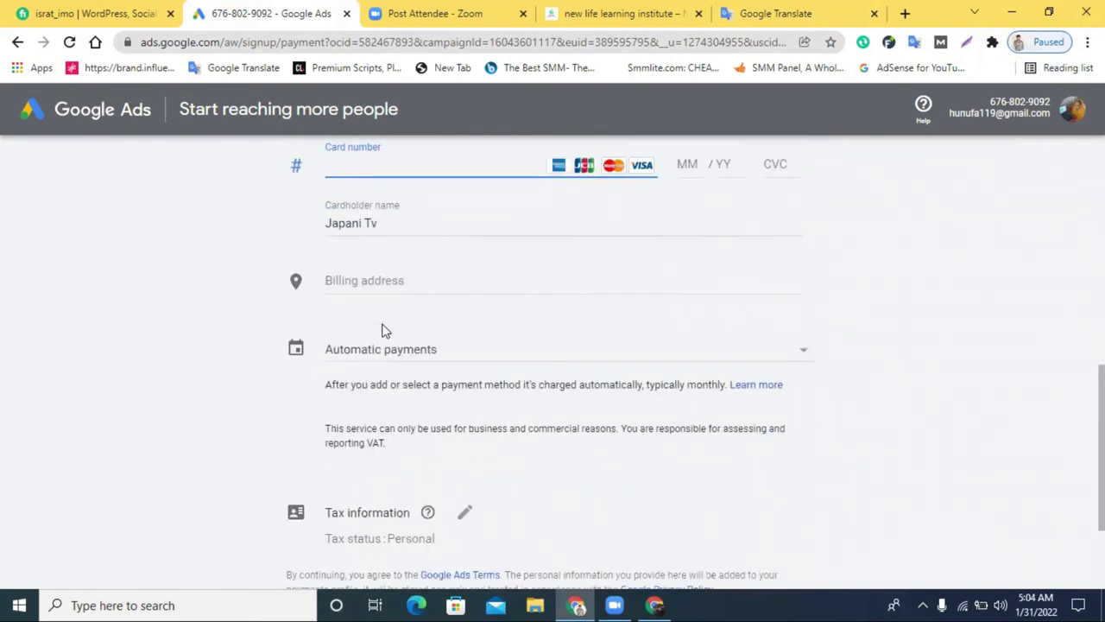
scroll(385, 318, "up", 1)
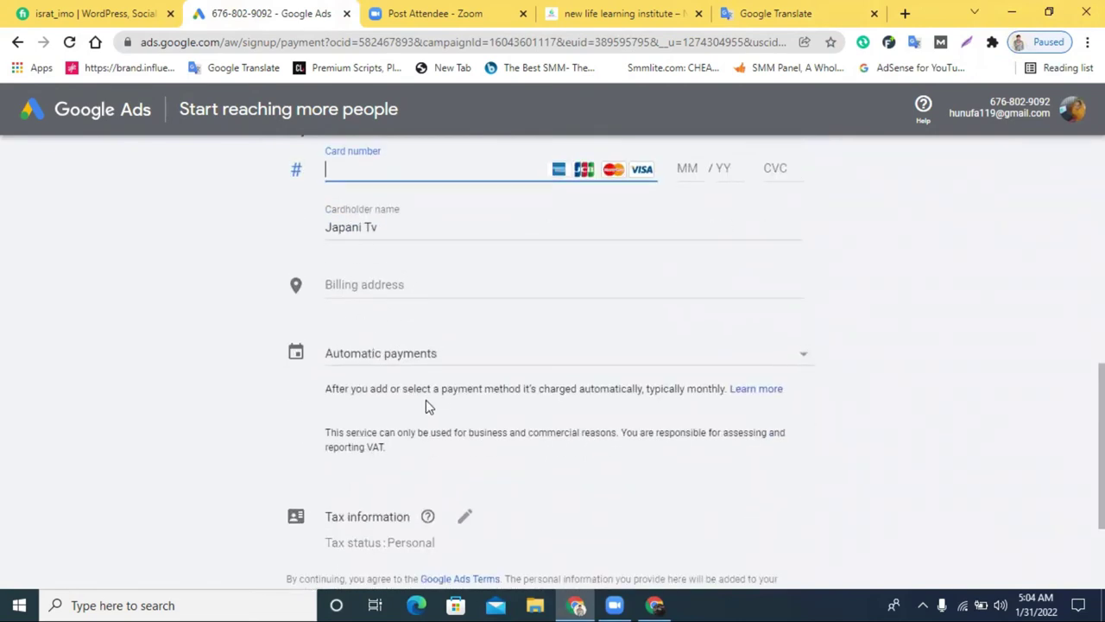
scroll(382, 417, "down", 2)
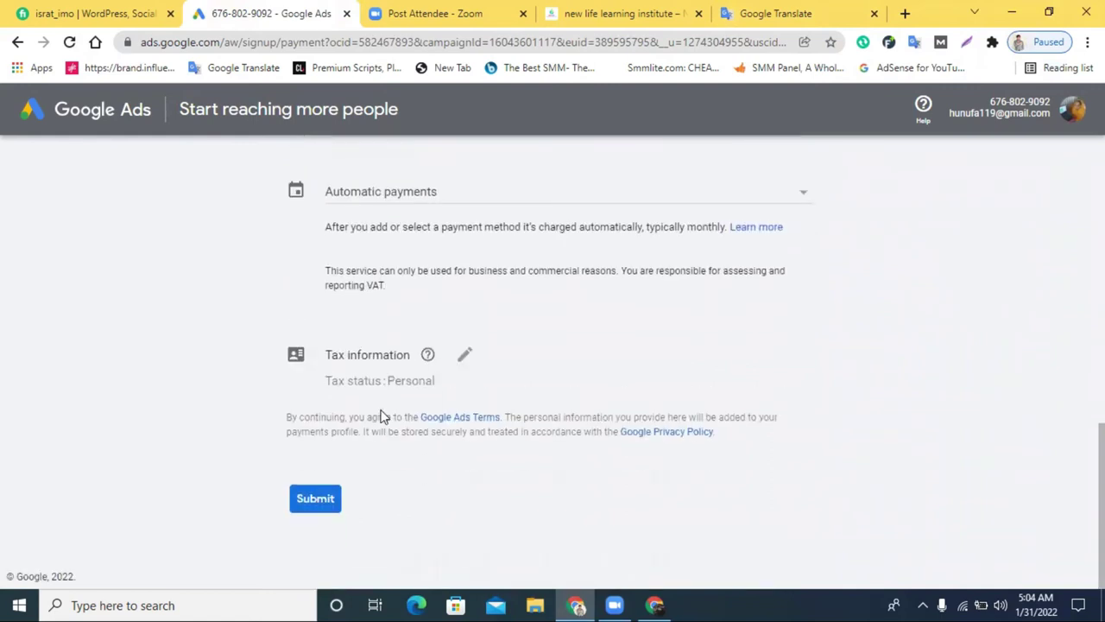
scroll(383, 417, "up", 3)
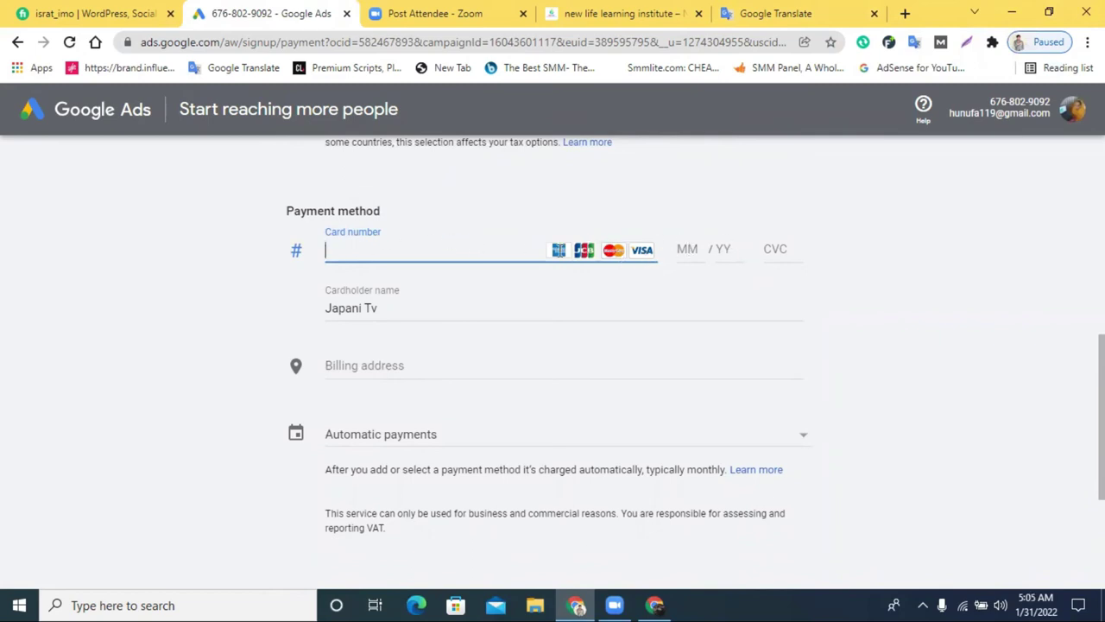
Go through the card expiry month and cardholder name fields, leaving them flagged as required
left_click(690, 249)
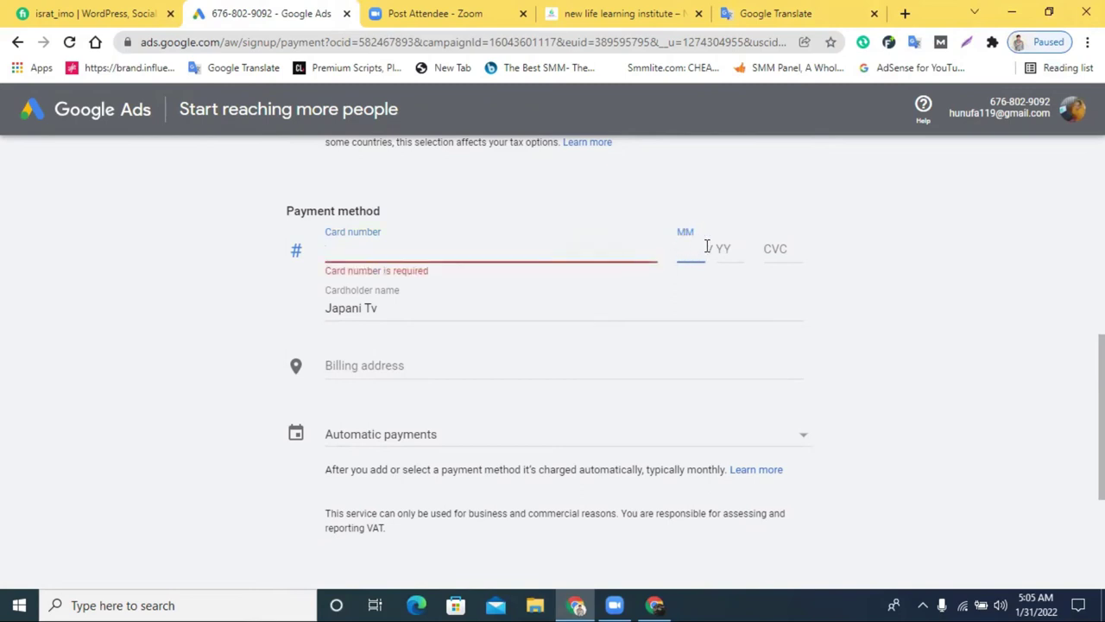
left_click_drag(797, 246, 629, 245)
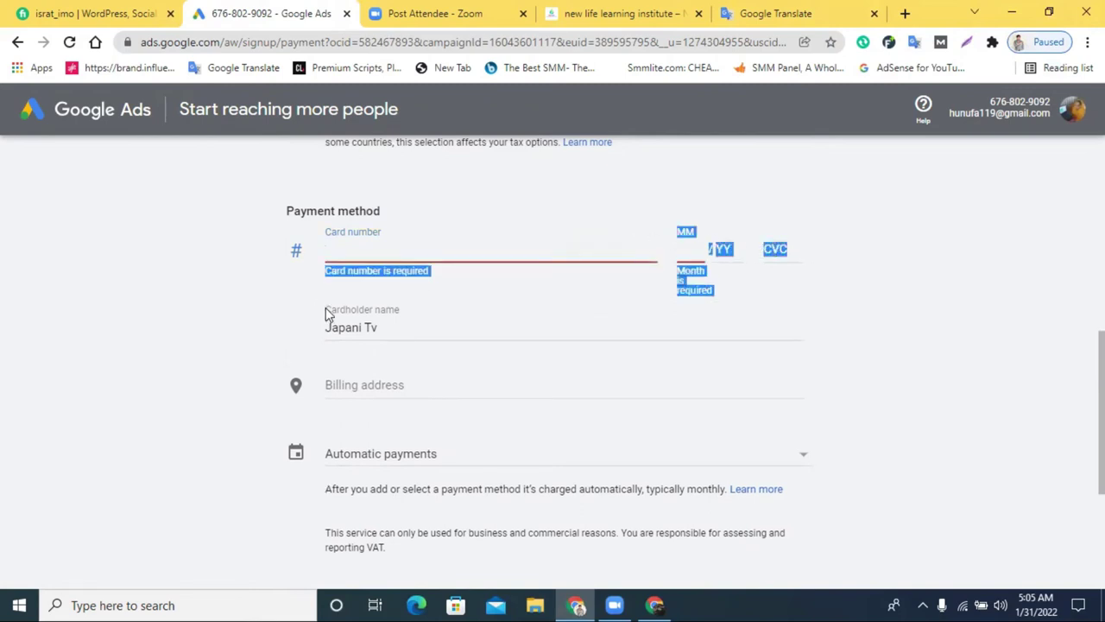
left_click(397, 322)
key("ctrl+a")
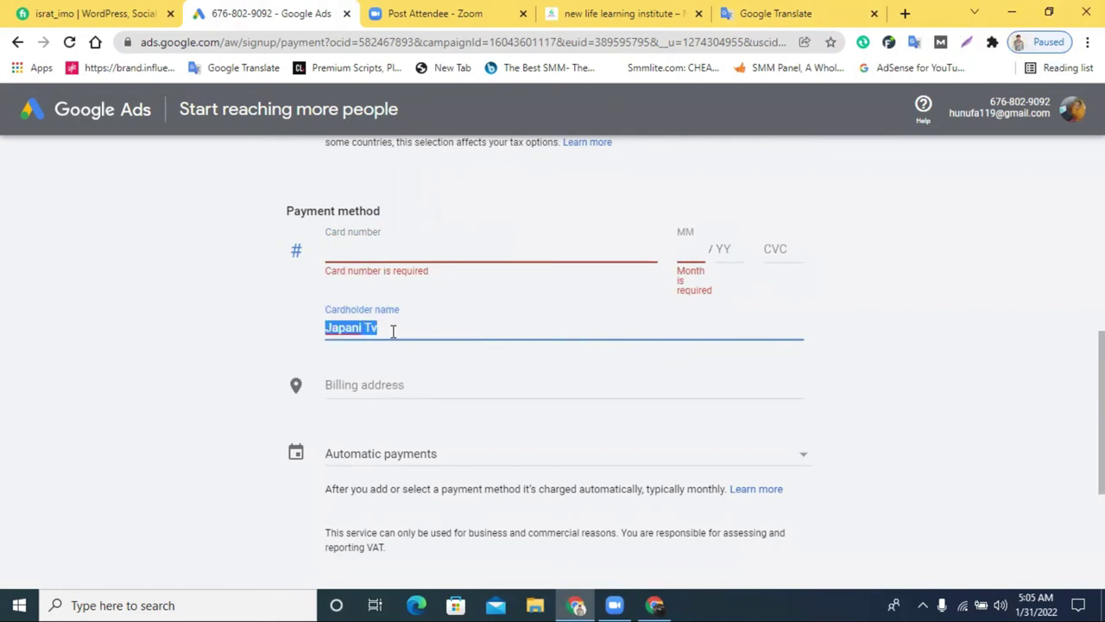
Expand the billing address into separate fields and keep Automatic payments
left_click(357, 387)
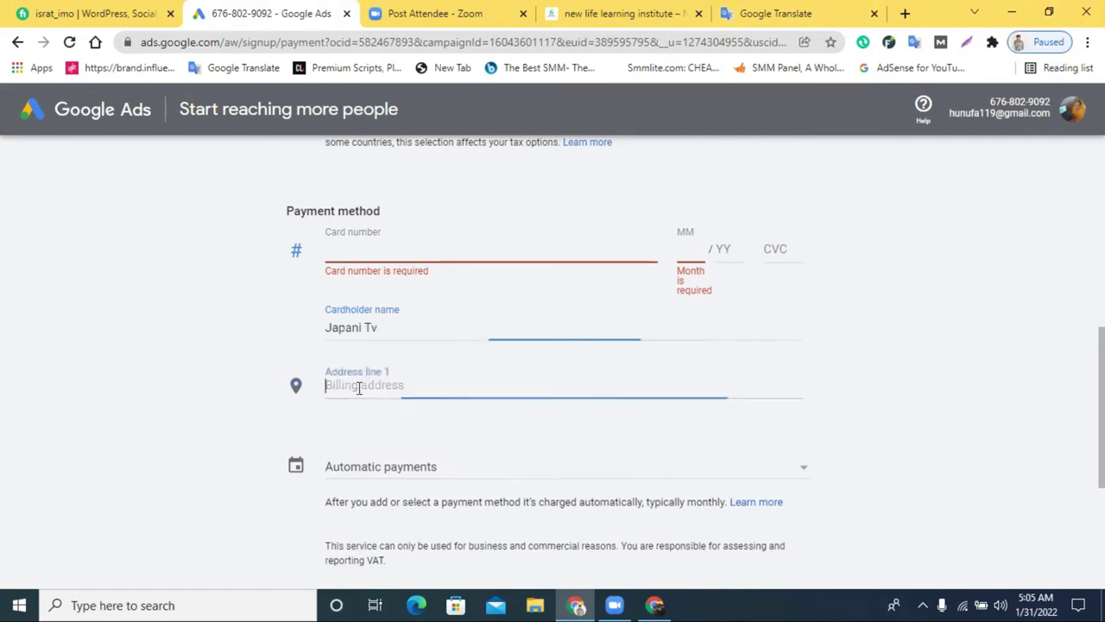
scroll(481, 356, "down", 3)
scroll(481, 357, "down", 1)
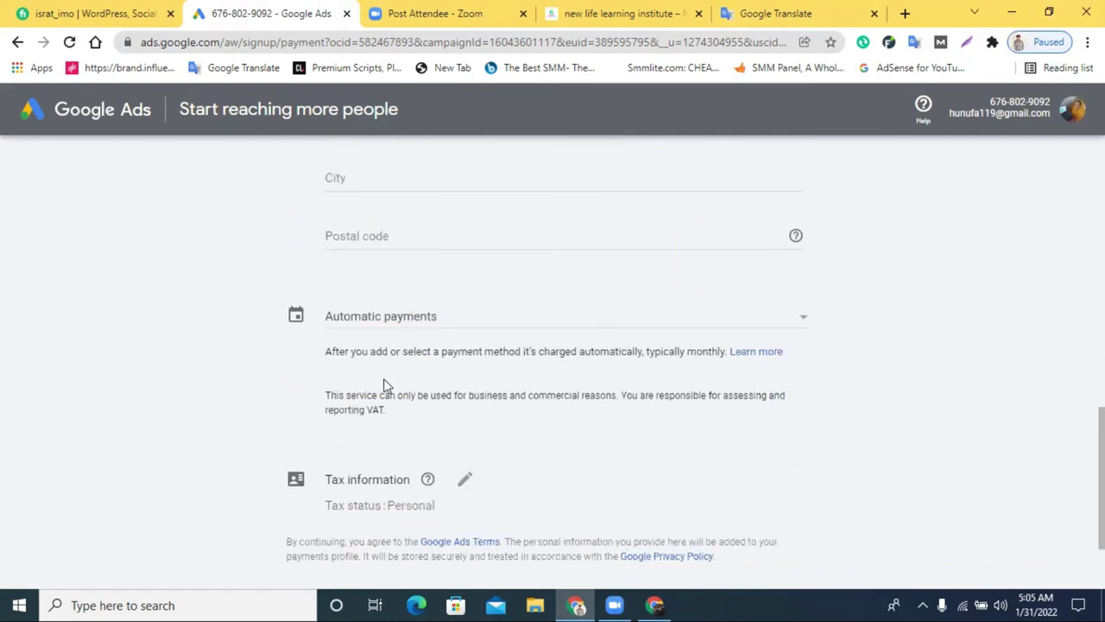
left_click(389, 316)
left_click(369, 316)
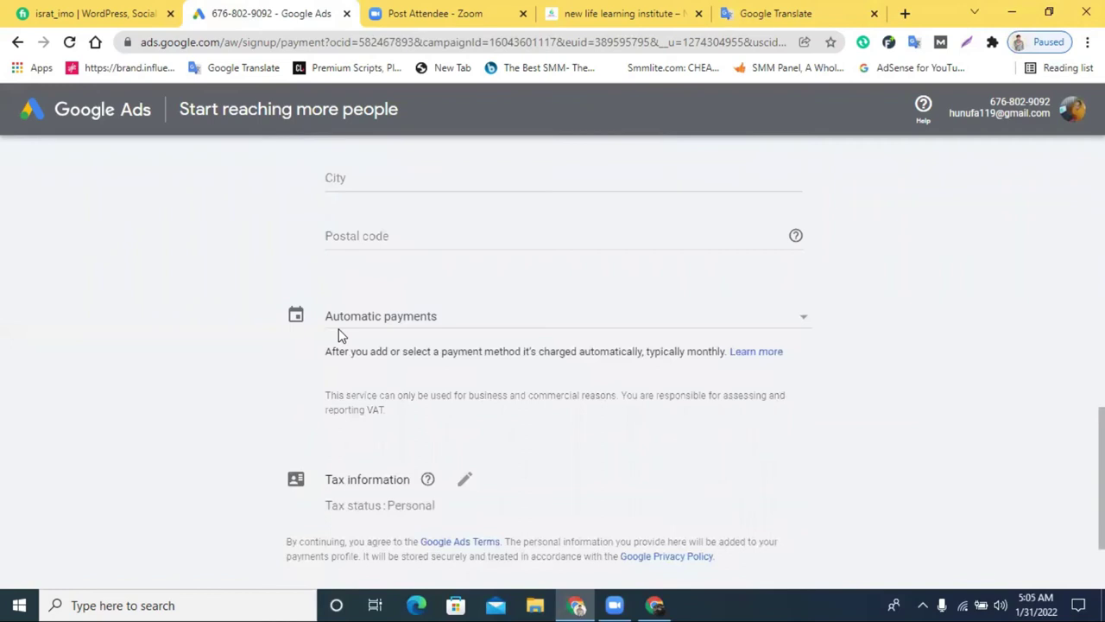
left_click(404, 330)
left_click(403, 326)
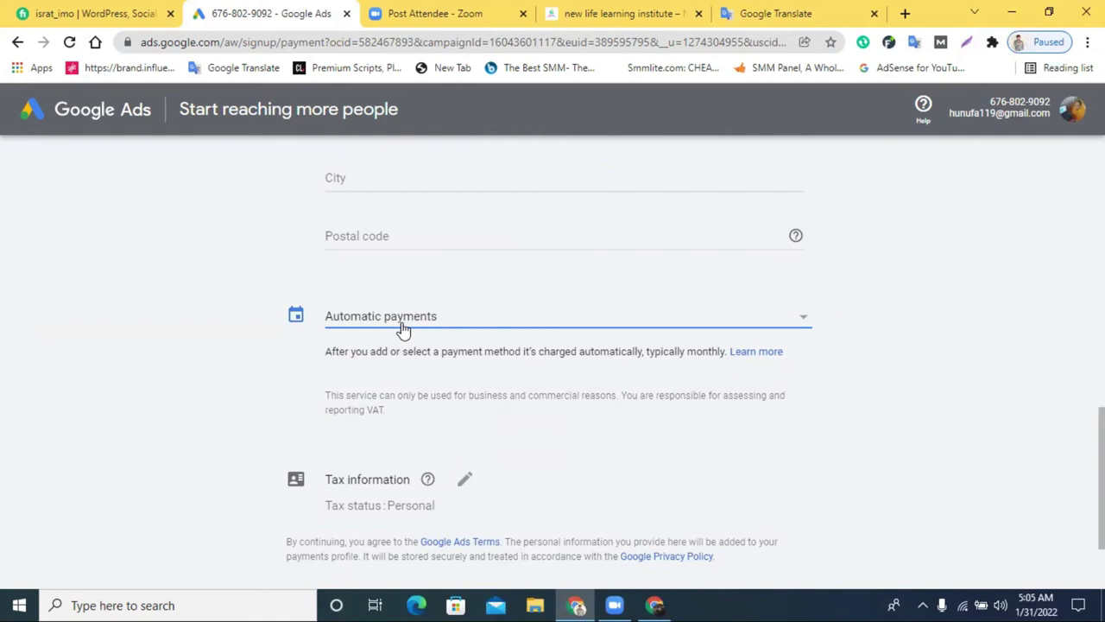
Switch billing to Manual payments and submit with the payment amount empty
left_click(376, 316)
left_click(382, 350)
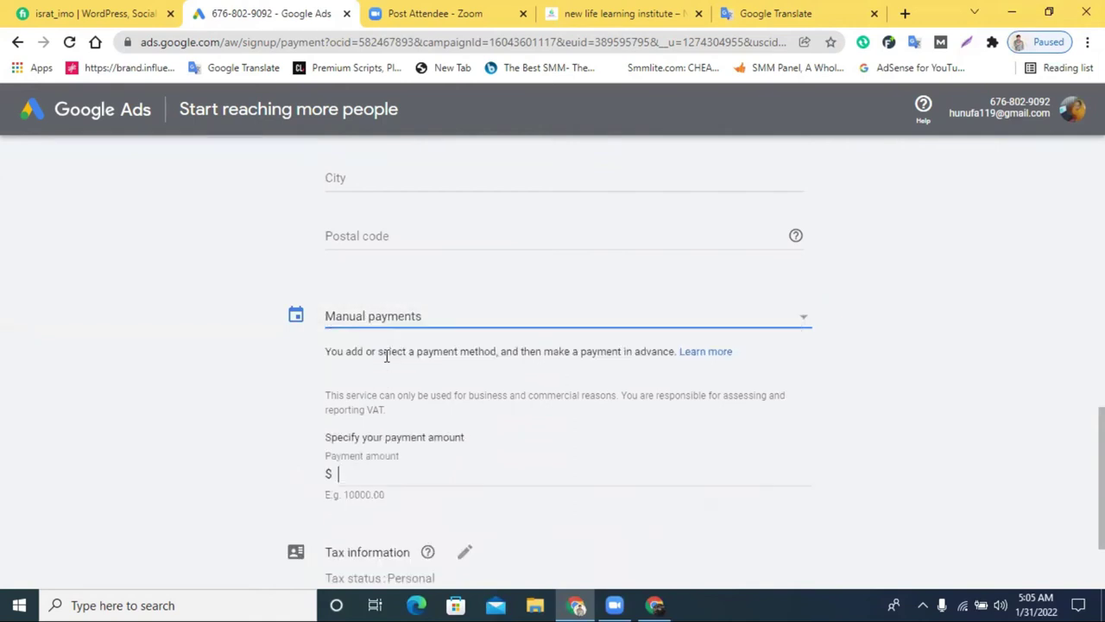
scroll(429, 409, "down", 1)
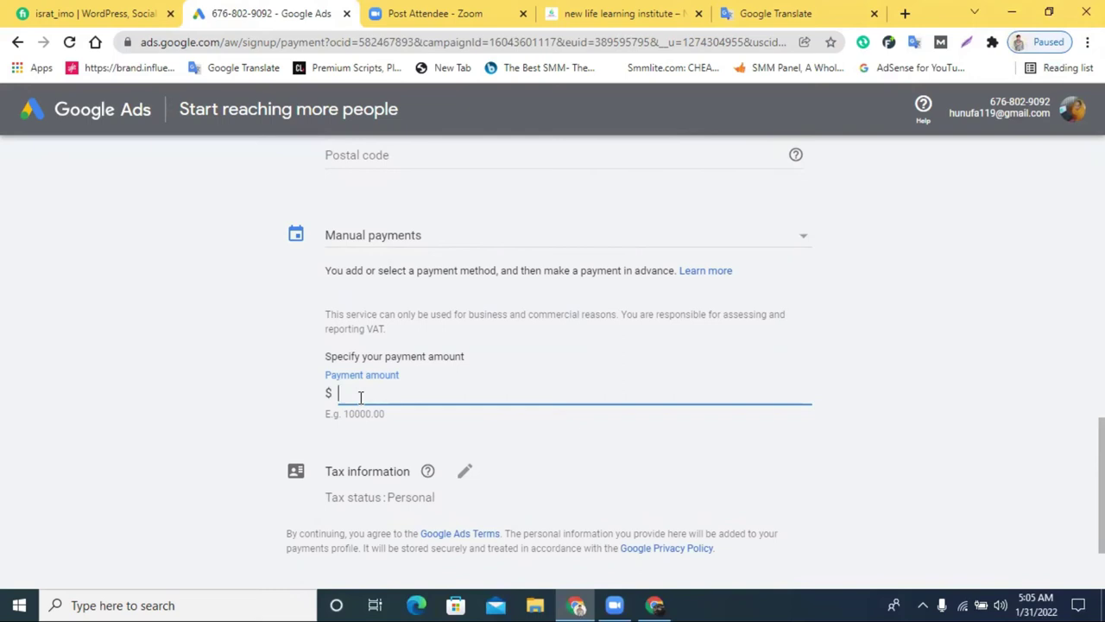
scroll(360, 398, "down", 2)
left_click(335, 509)
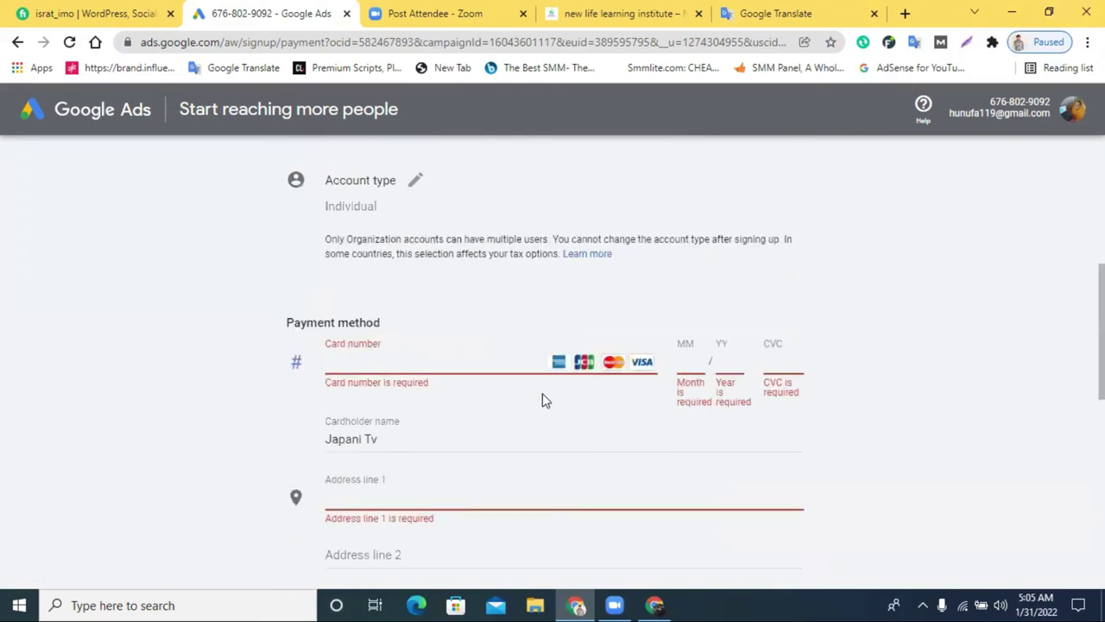
Review the required-field errors for payment amount, card and address
scroll(509, 394, "up", 3)
scroll(477, 390, "up", 2)
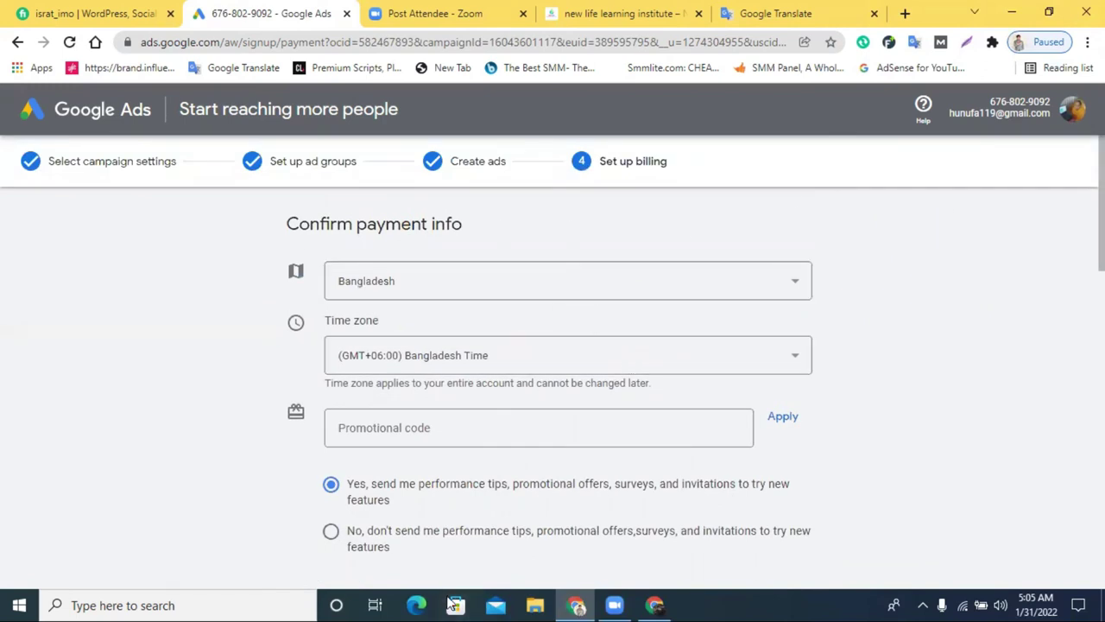
scroll(511, 464, "down", 10)
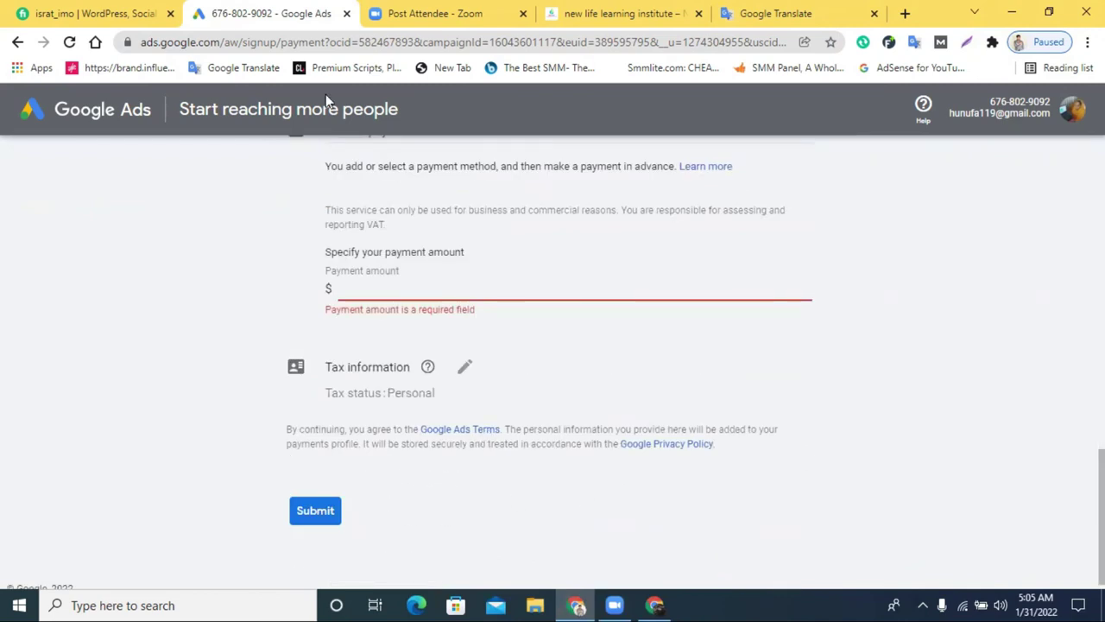
scroll(471, 365, "up", 3)
scroll(484, 382, "down", 2)
scroll(484, 382, "down", 1)
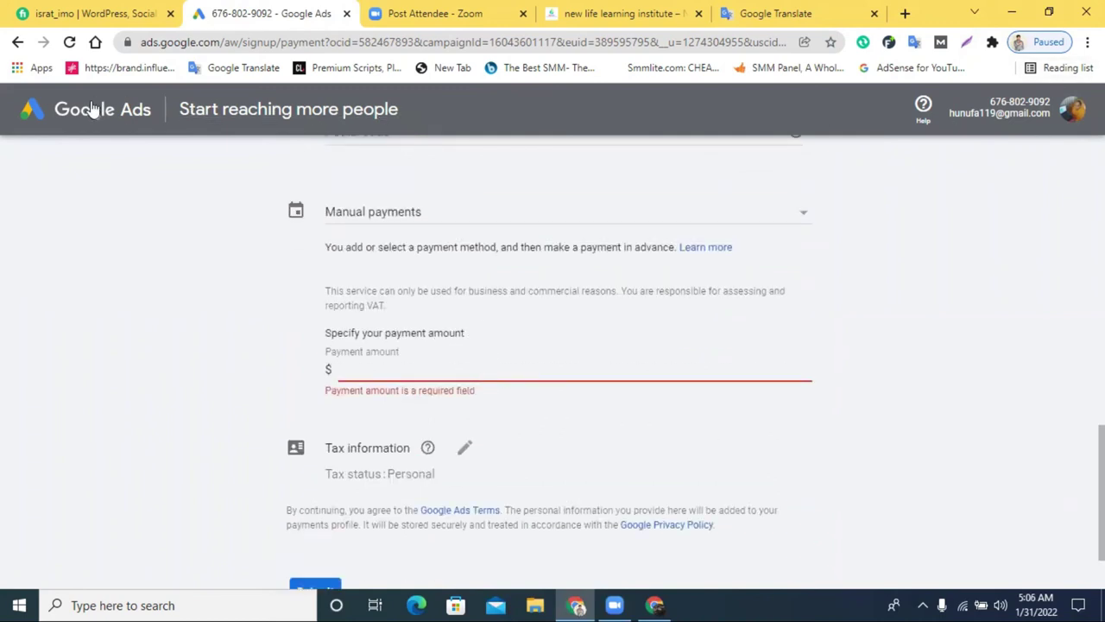
scroll(365, 375, "down", 1)
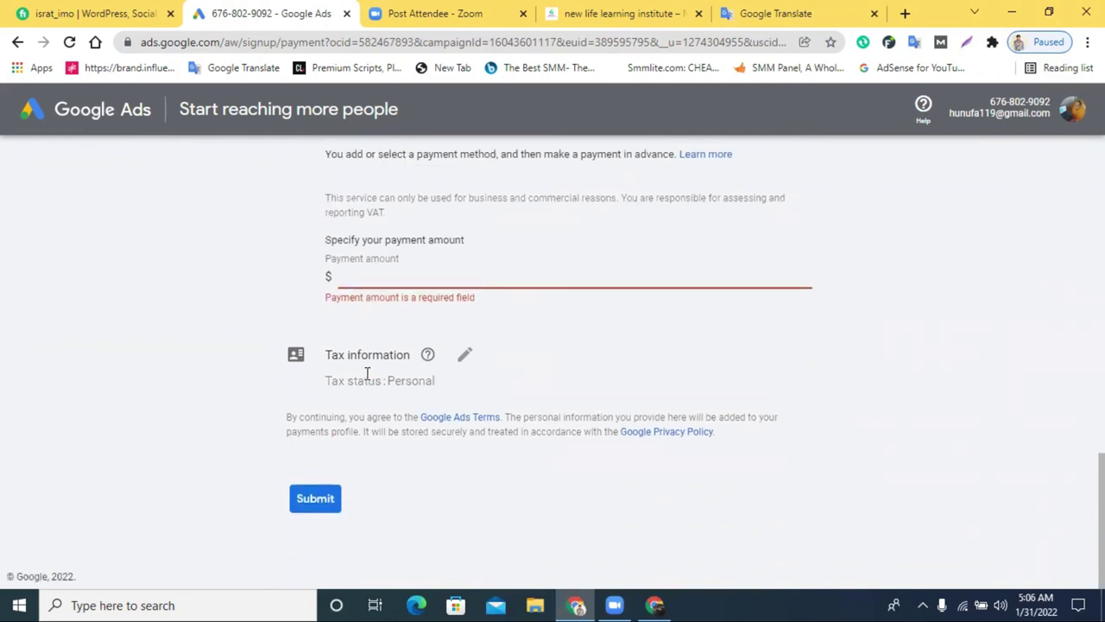
scroll(367, 374, "up", 3)
scroll(367, 373, "up", 2)
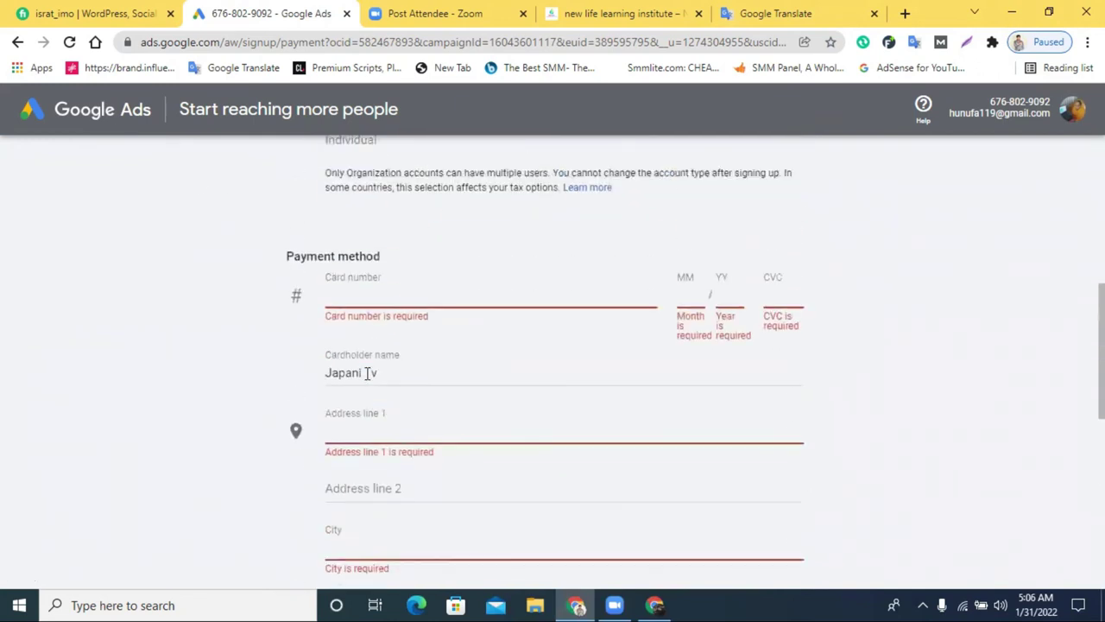
scroll(523, 372, "down", 5)
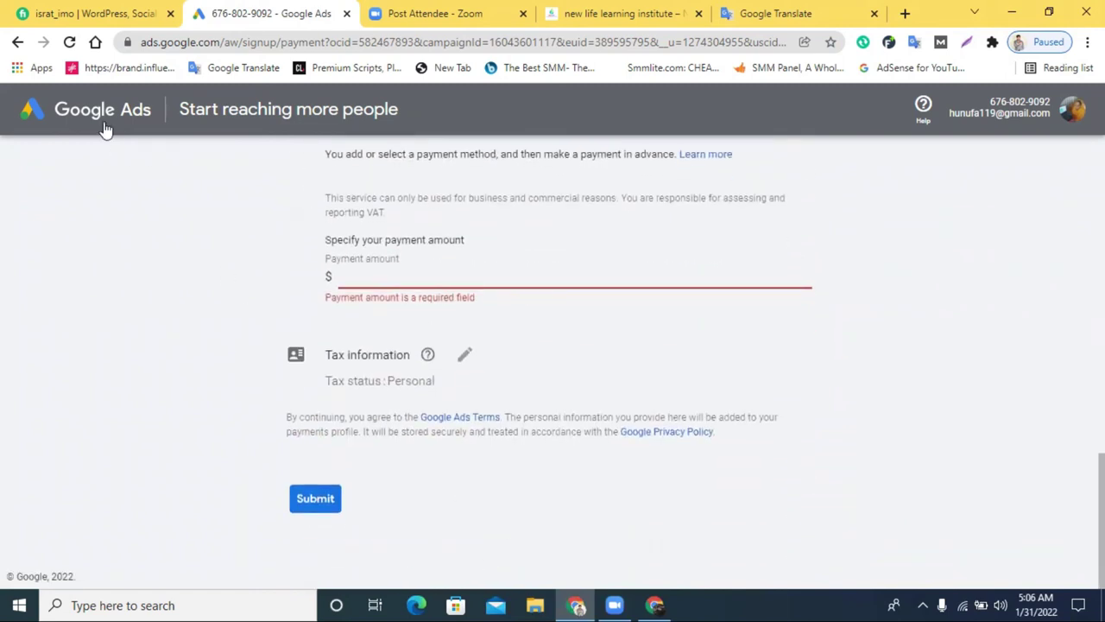
Open Google account management, then close the Ads billing and Google Account tabs
left_click(1071, 110)
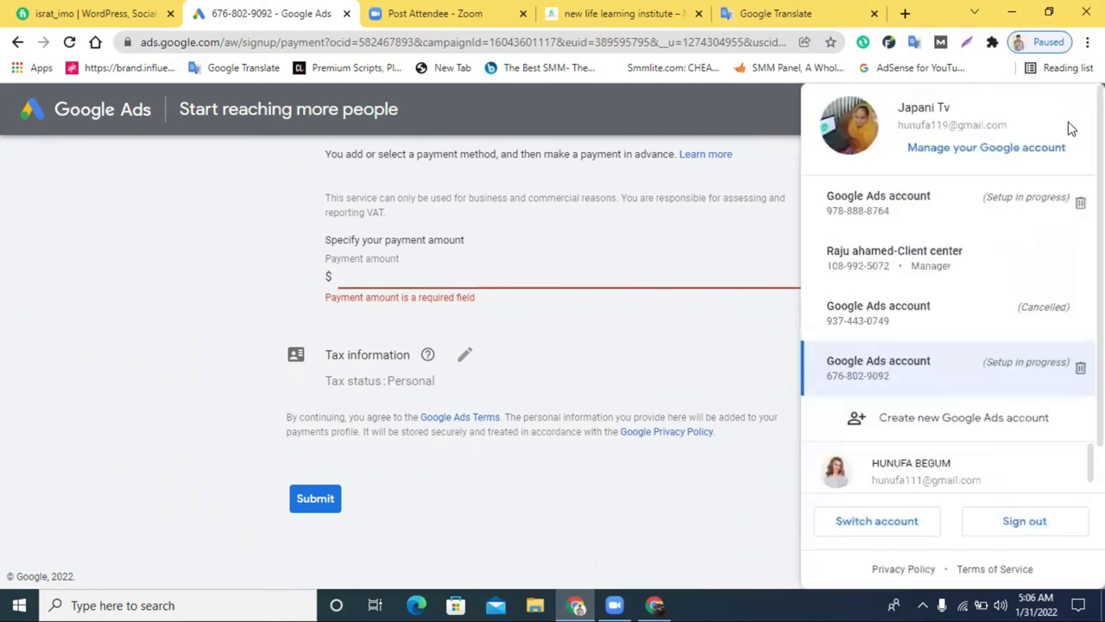
left_click(957, 148)
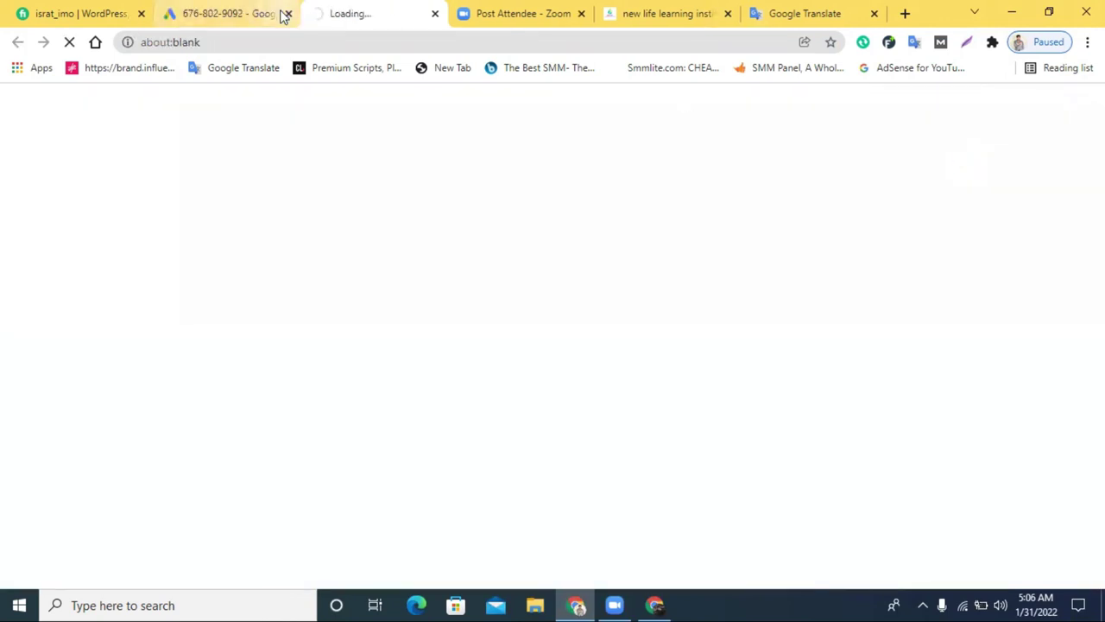
left_click(280, 12)
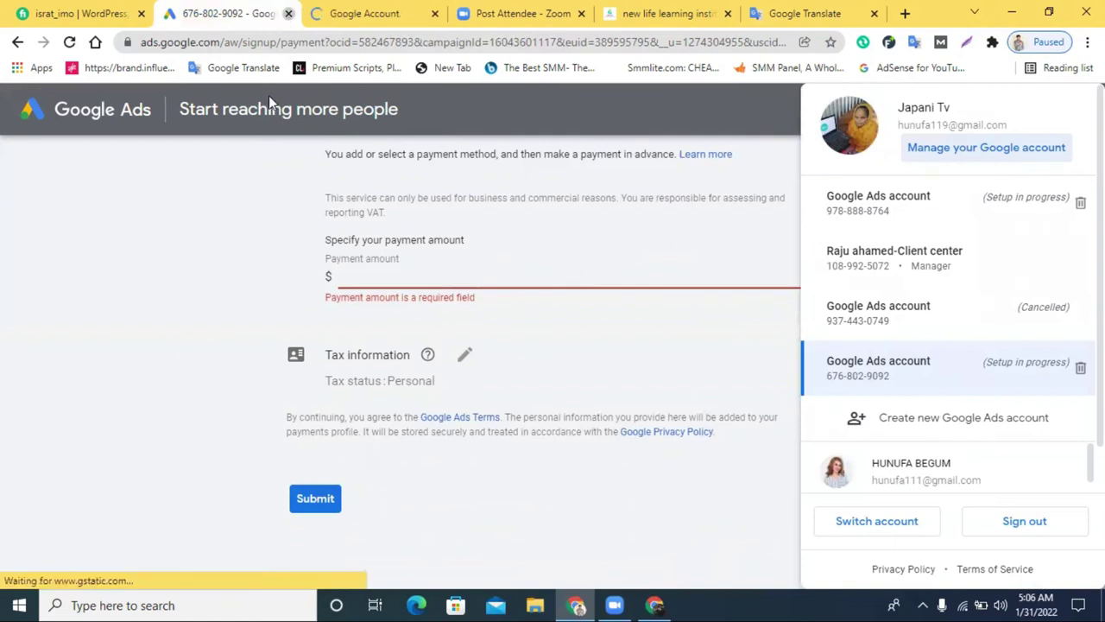
key("ctrl+w")
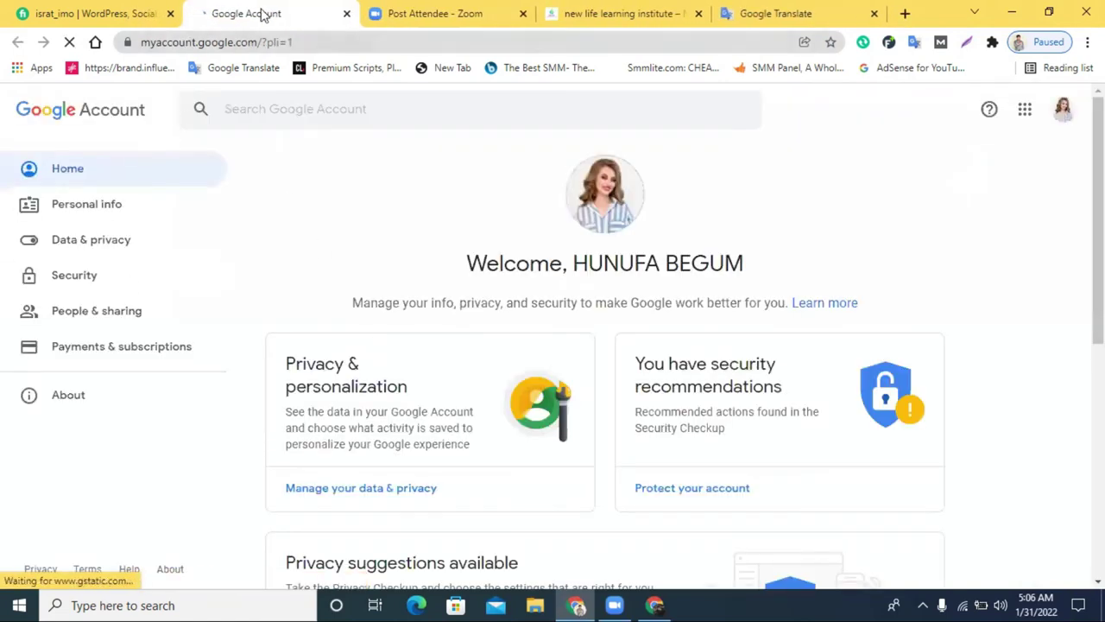
left_click(346, 14)
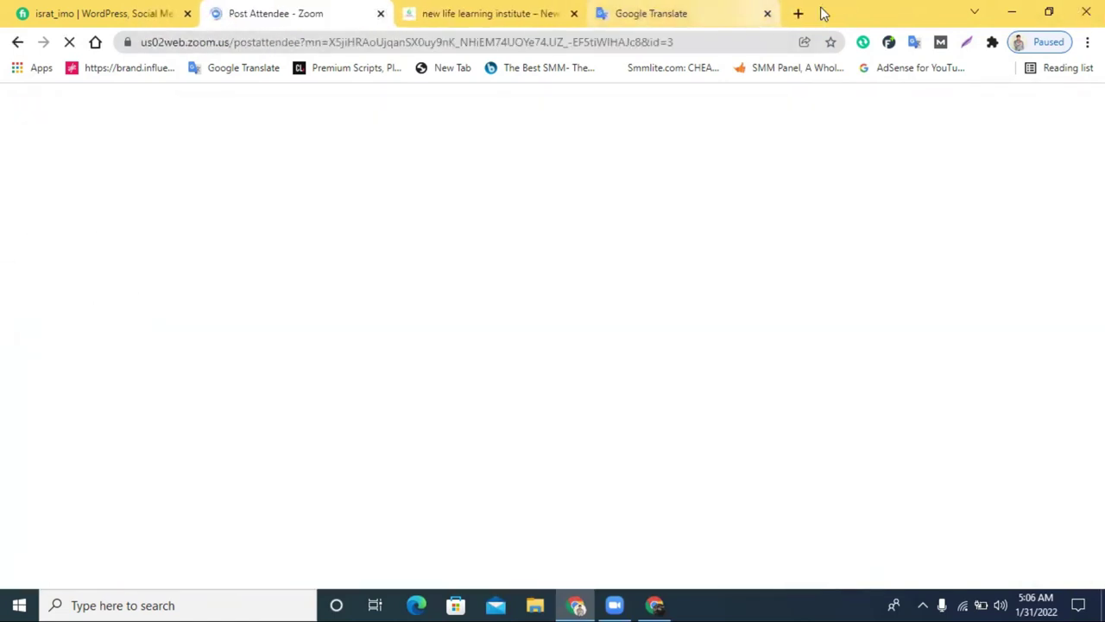
Load the Google Ads home page in a new tab
left_click(800, 13)
type("ad")
key("Return")
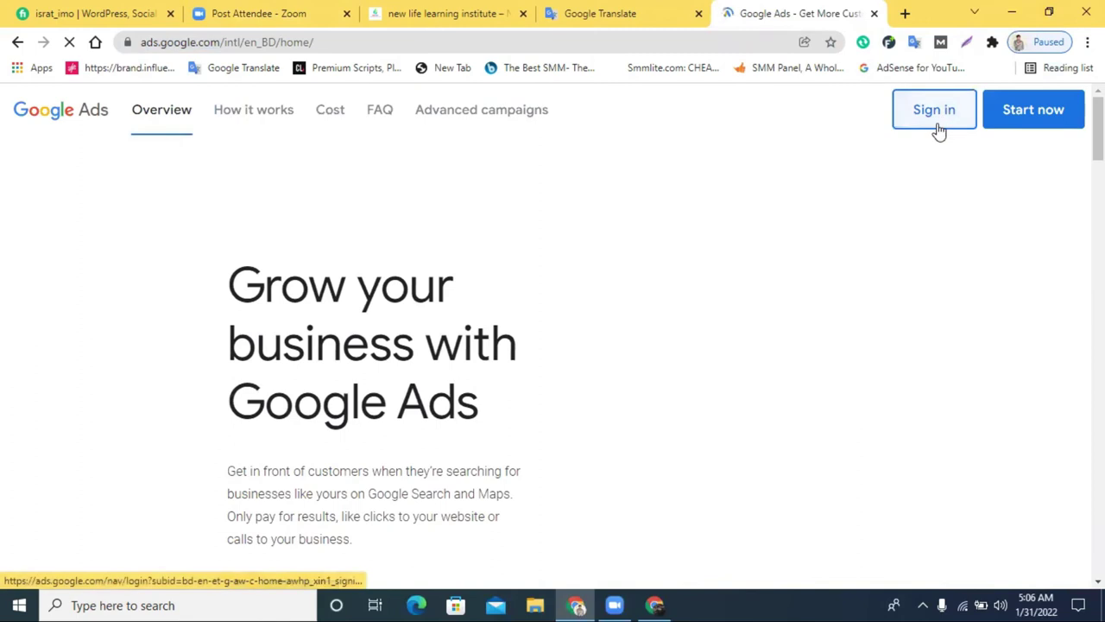
Sign in and reopen the fourth Google Ads account, the one still in setup
left_click(938, 130)
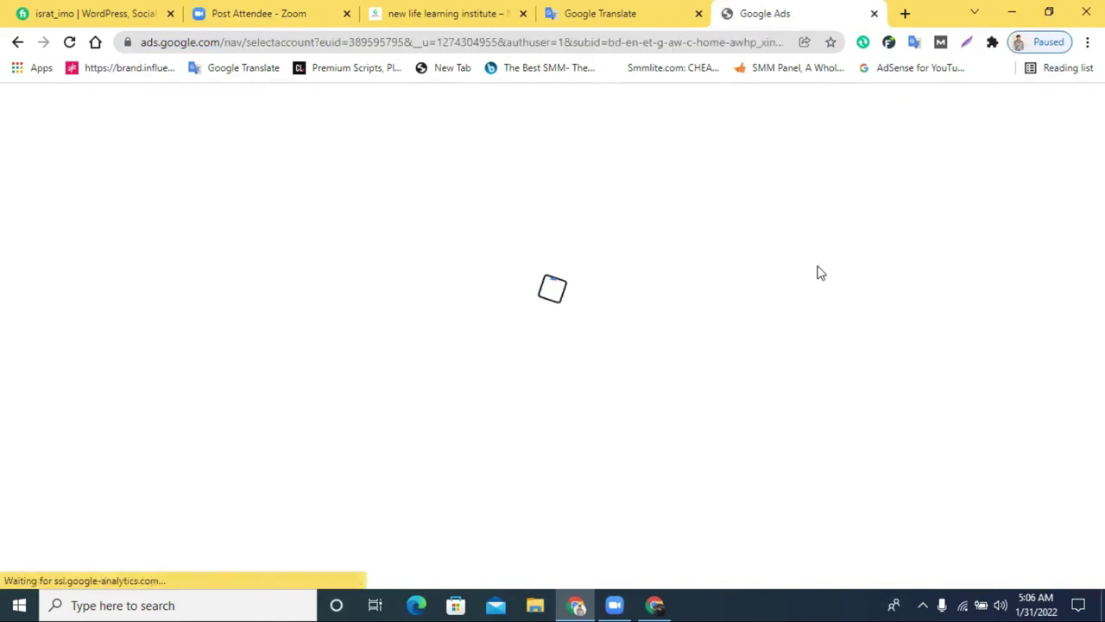
scroll(566, 367, "down", 1)
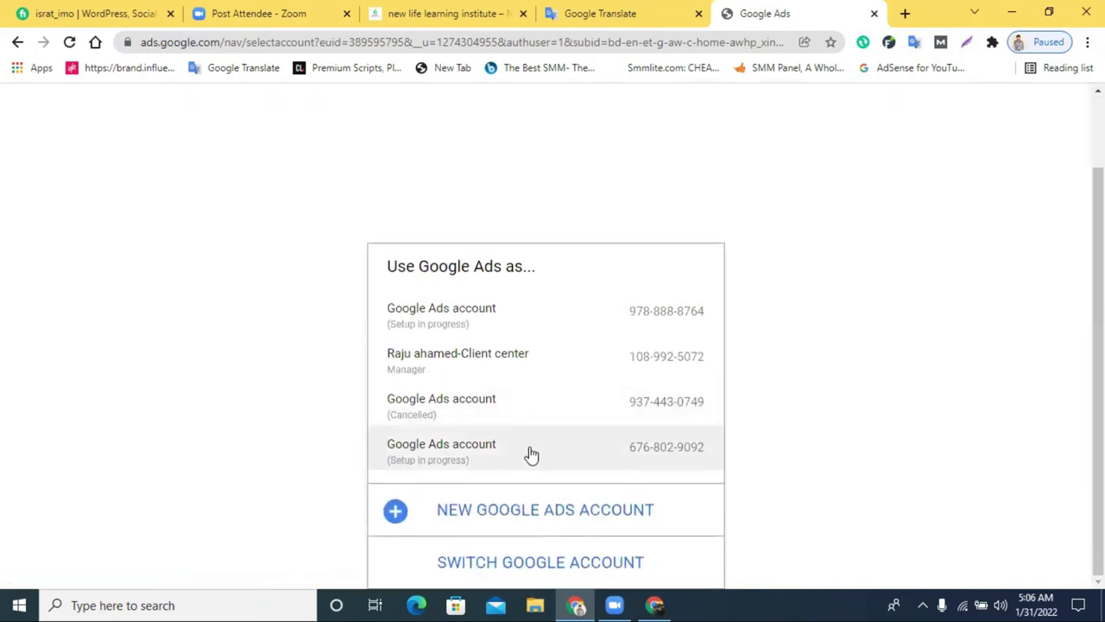
left_click(530, 451)
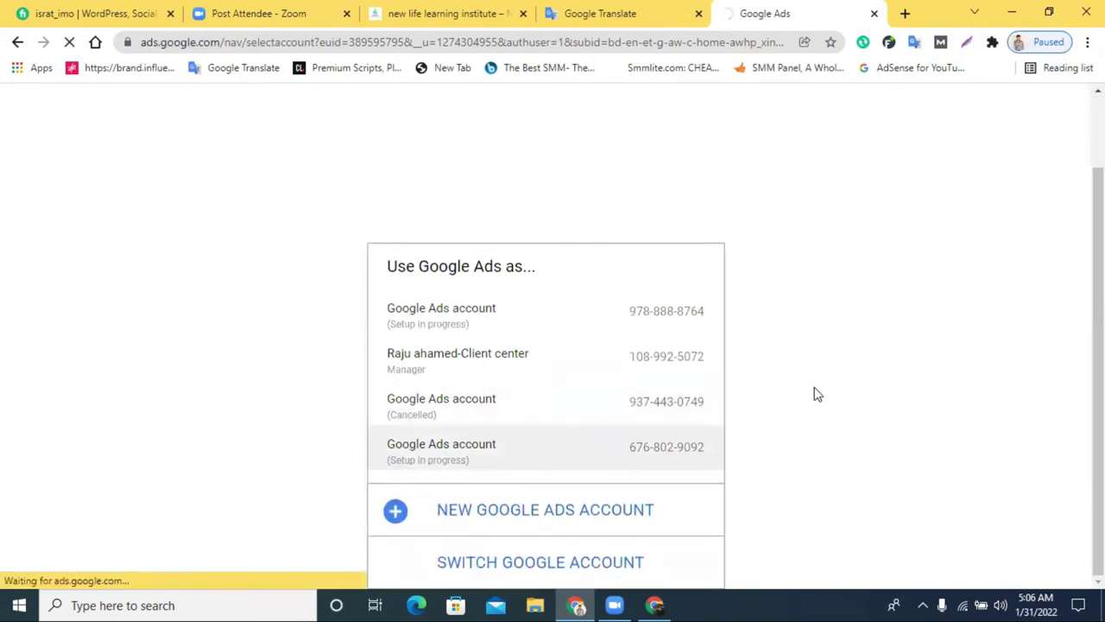
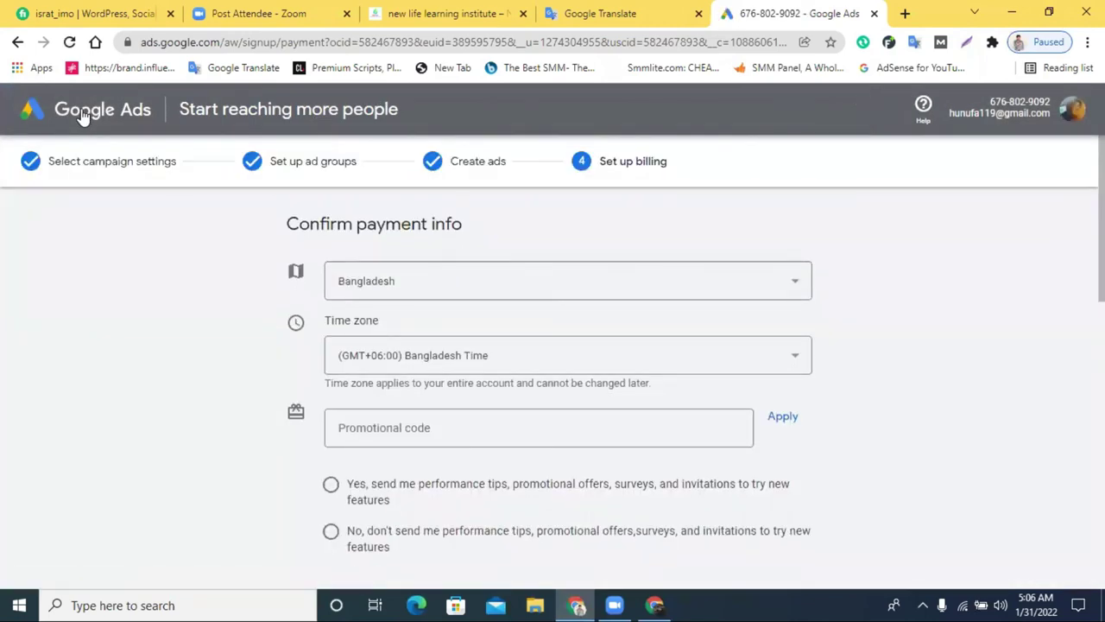
Review the Google Ads account list and select the page's header tagline
left_click(1073, 111)
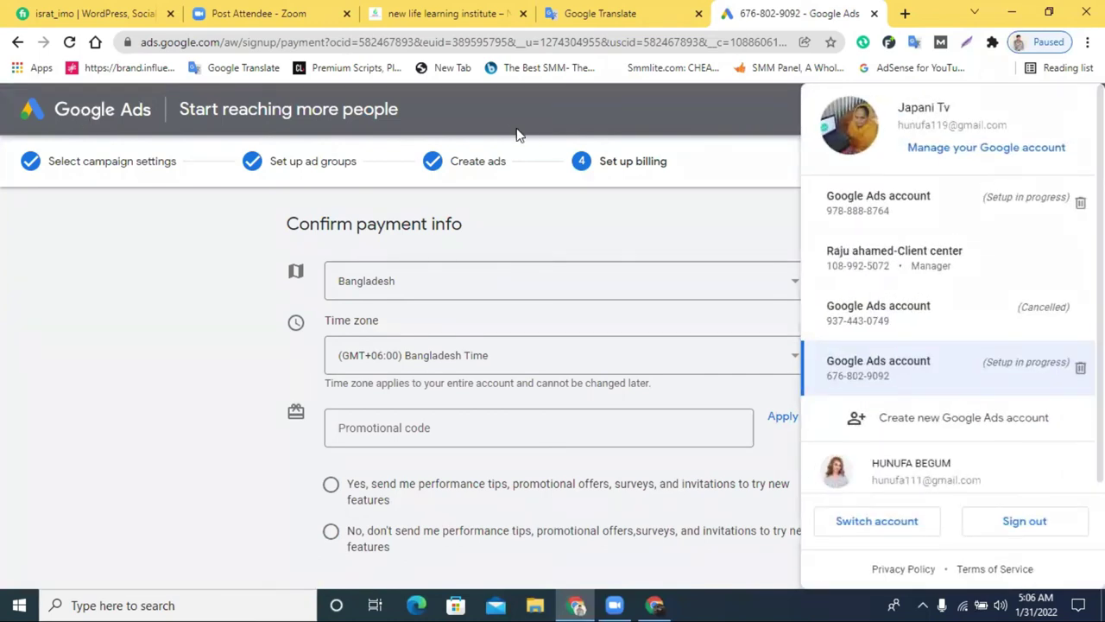
left_click(473, 136)
scroll(518, 148, "down", 10)
scroll(517, 207, "down", 1)
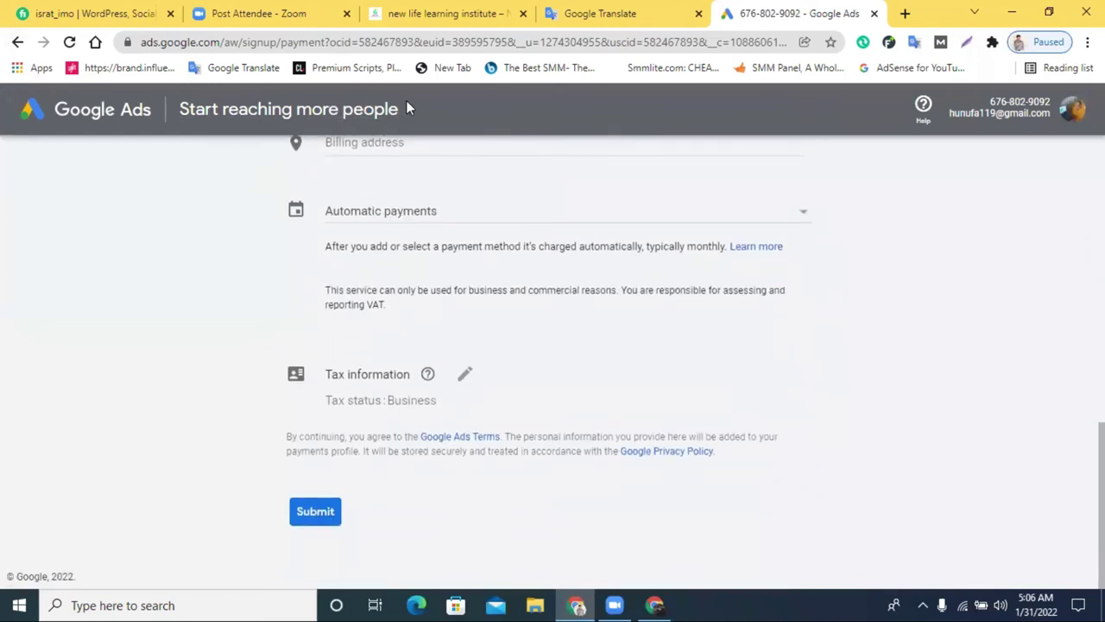
triple_click(273, 116)
right_click(69, 117)
left_click(69, 117)
Reopen the Google Ads account list, scroll through it, then close it
left_click(1069, 111)
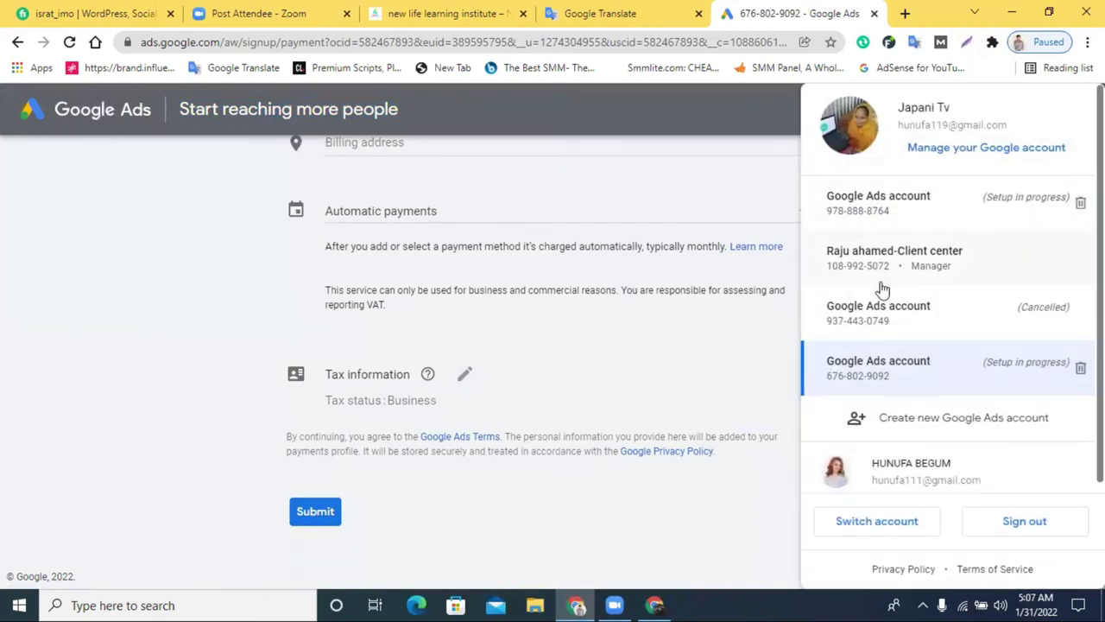
scroll(929, 322, "down", 1)
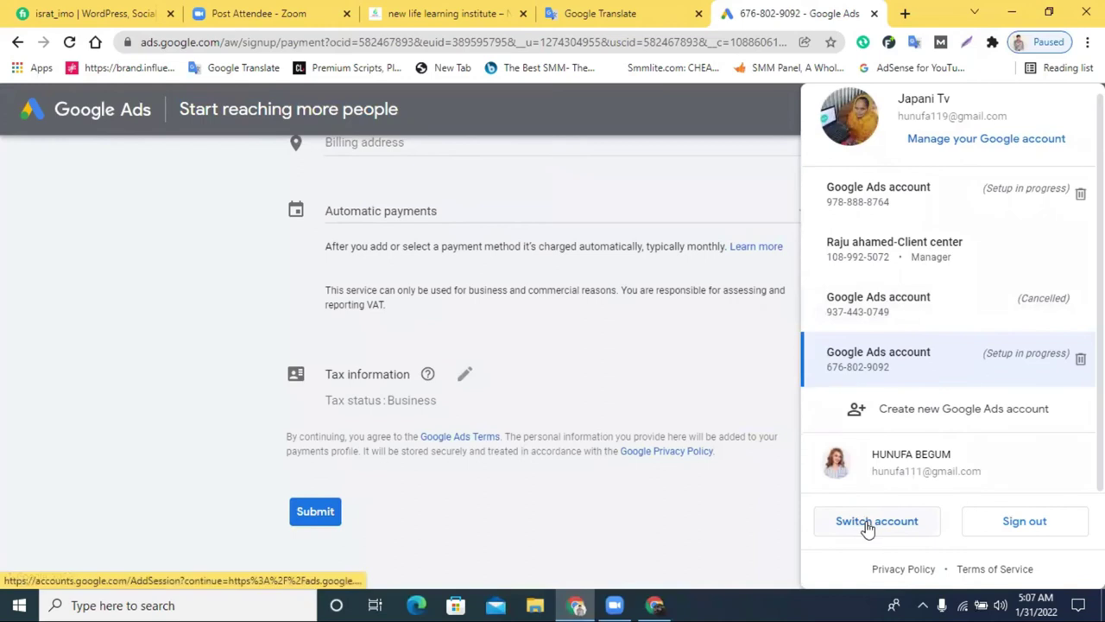
scroll(456, 274, "up", 4)
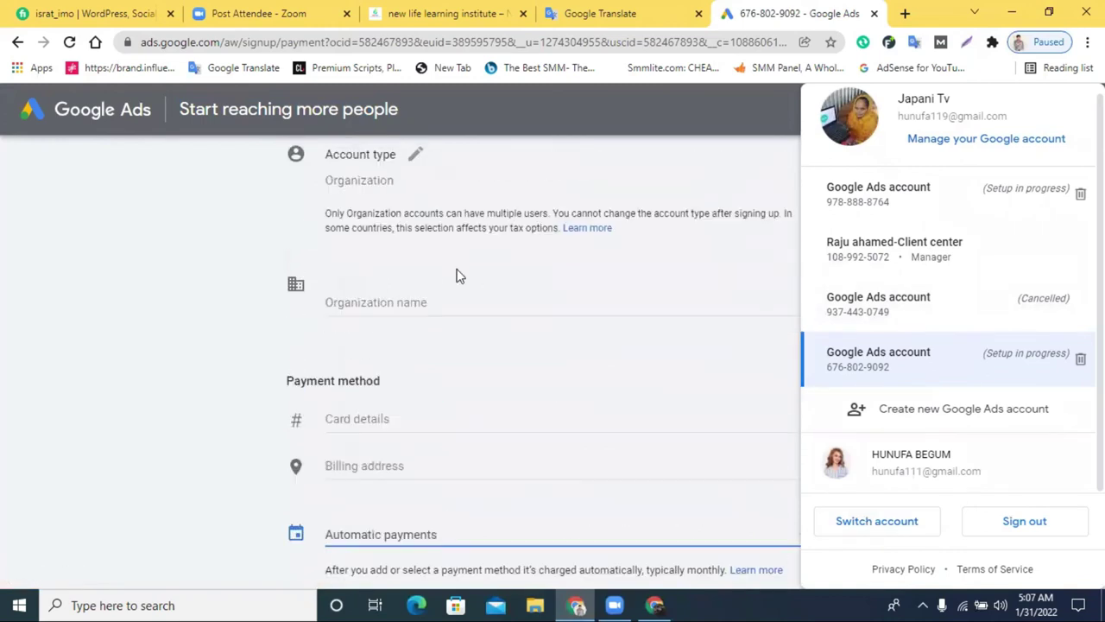
scroll(470, 349, "up", 5)
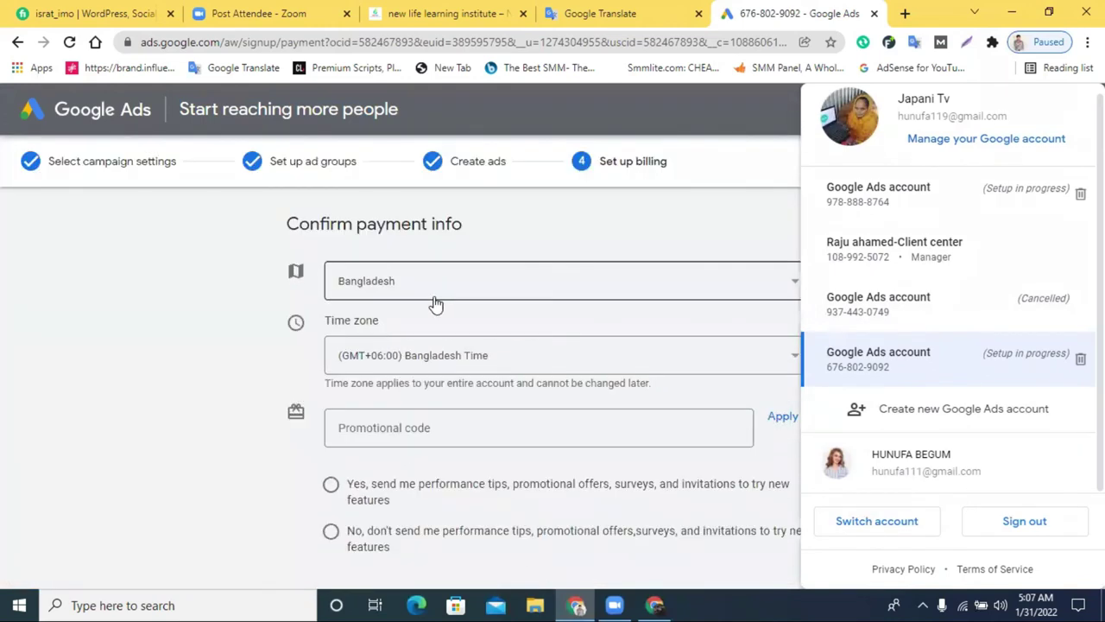
left_click(581, 247)
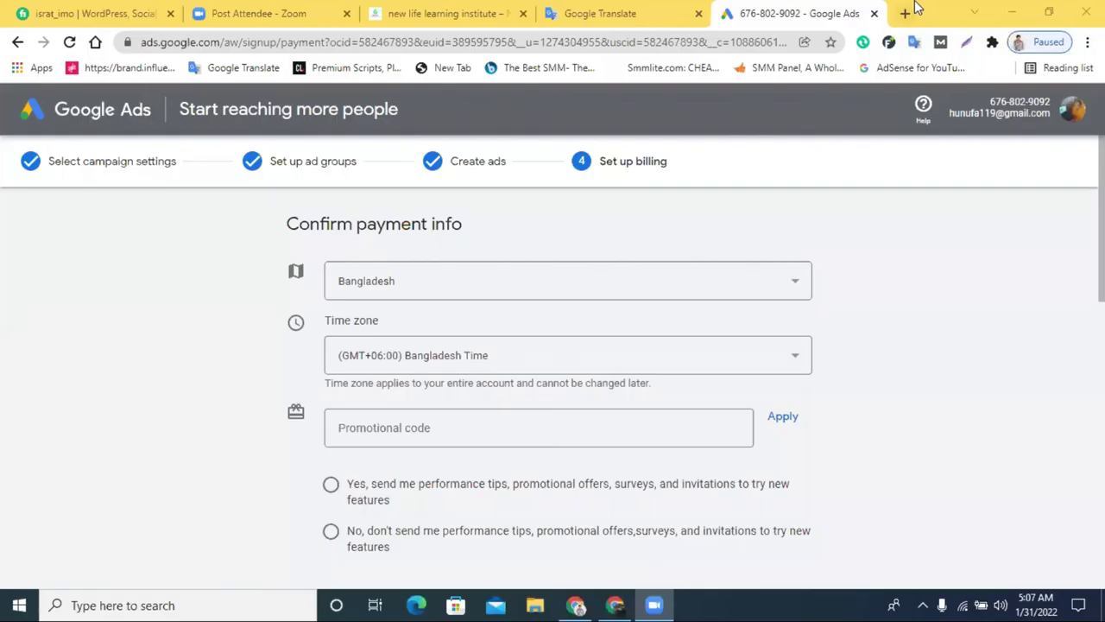
Search Yahoo for 'mastercard generator' in a new browser tab
left_click(922, 9)
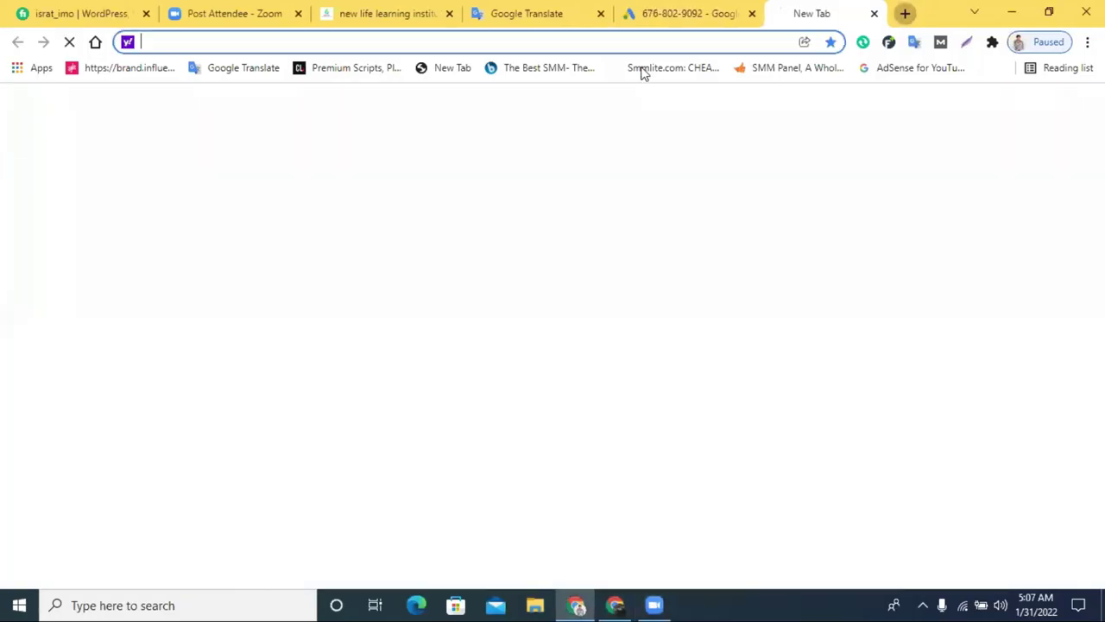
type("visa")
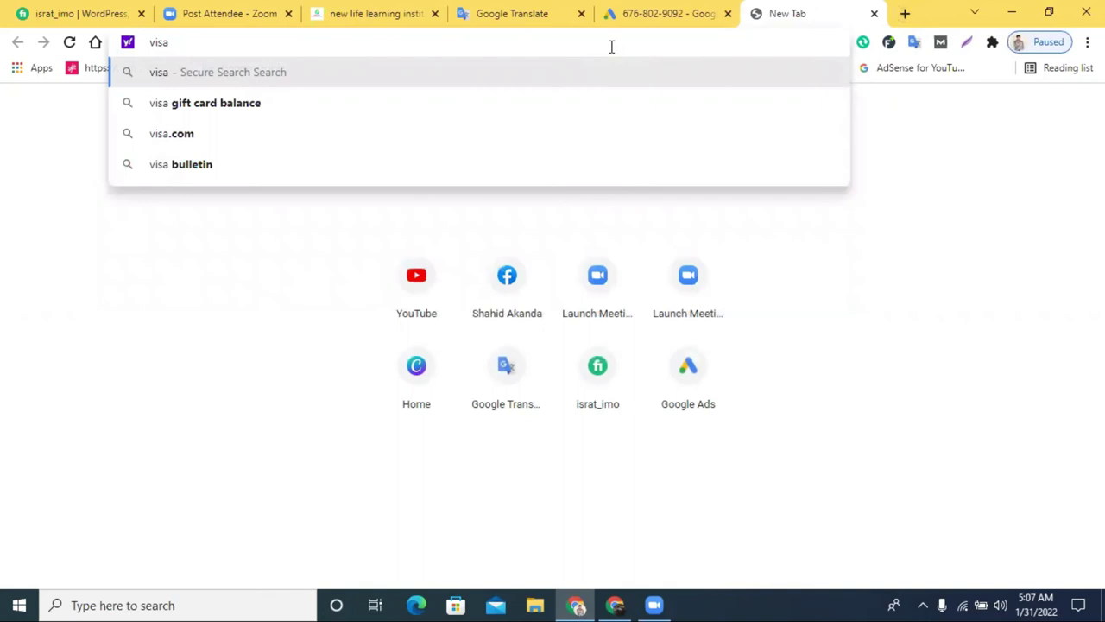
key("BackSpace")
key("BackSpace")
key("BackSpace")
key("BackSpace")
key("BackSpace")
type("mastar")
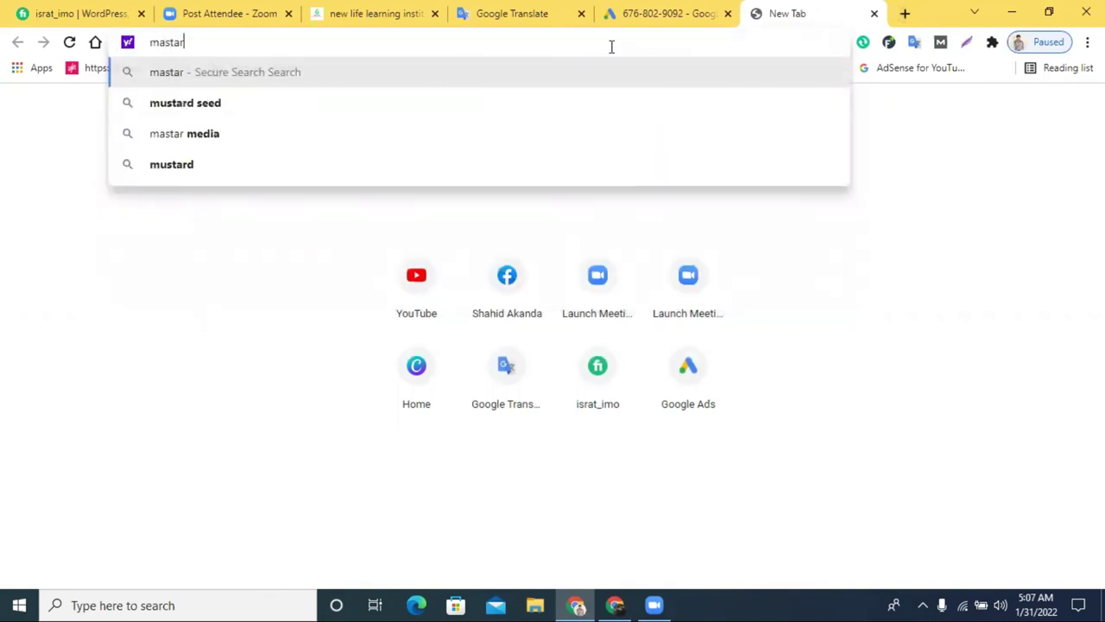
type("card ")
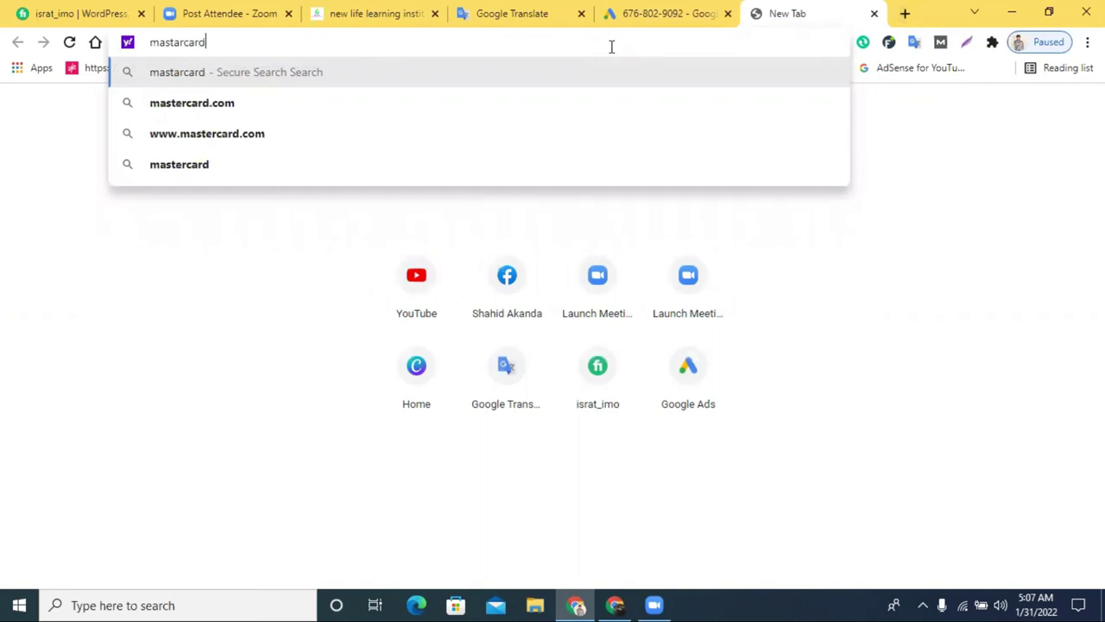
type("g")
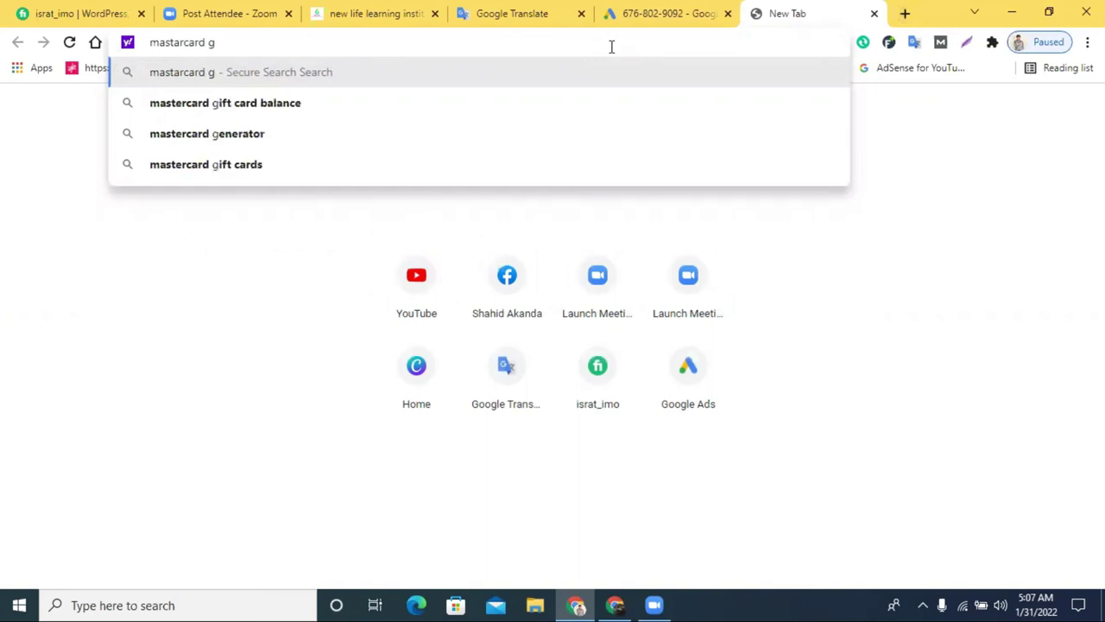
left_click(380, 141)
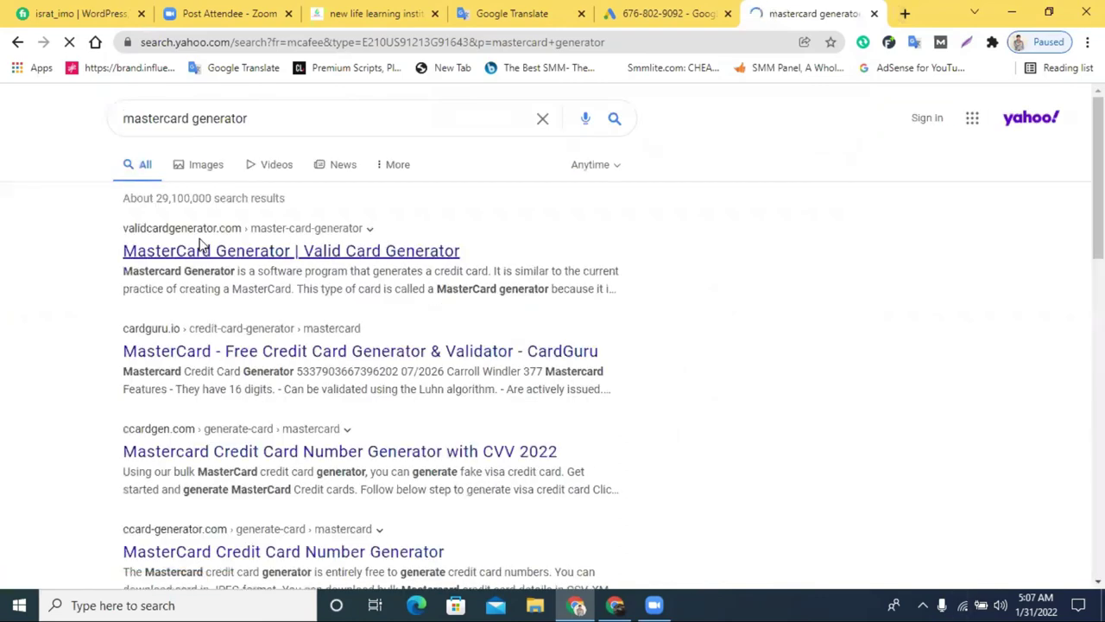
Open the Valid Card Generator site, accept cookies, and generate a new MasterCard
left_click(201, 248)
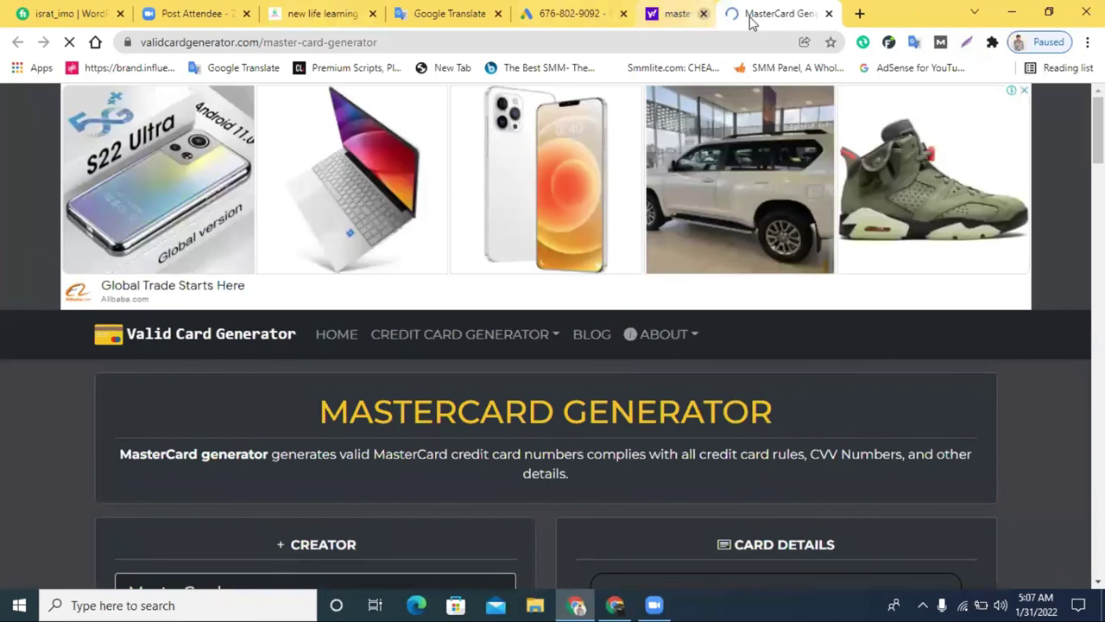
left_click(749, 13)
scroll(626, 220, "down", 3)
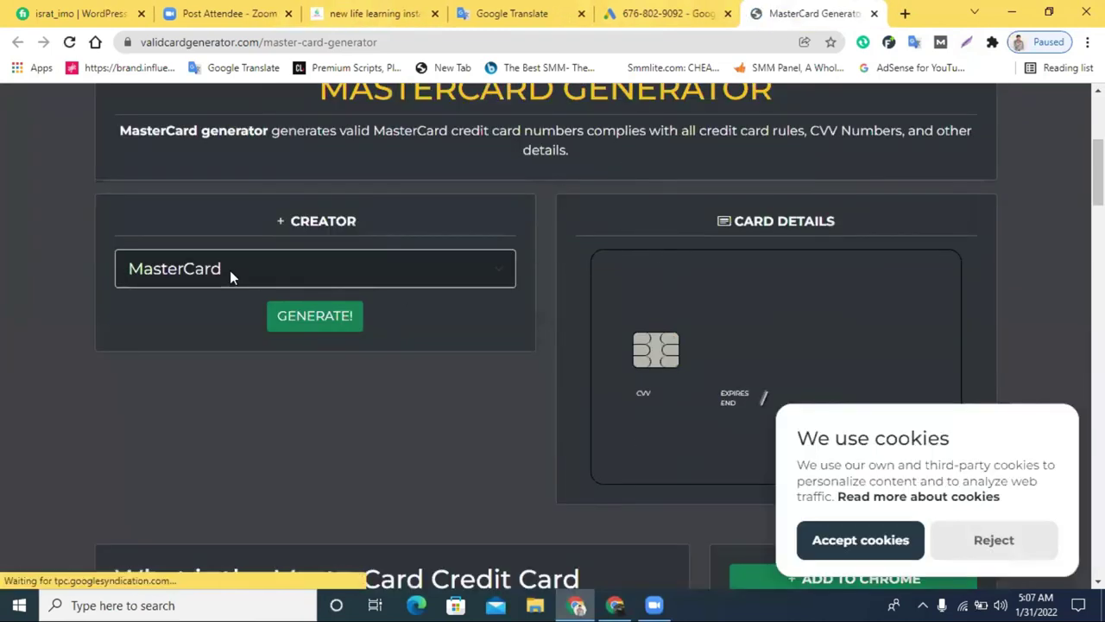
left_click(858, 539)
left_click(322, 315)
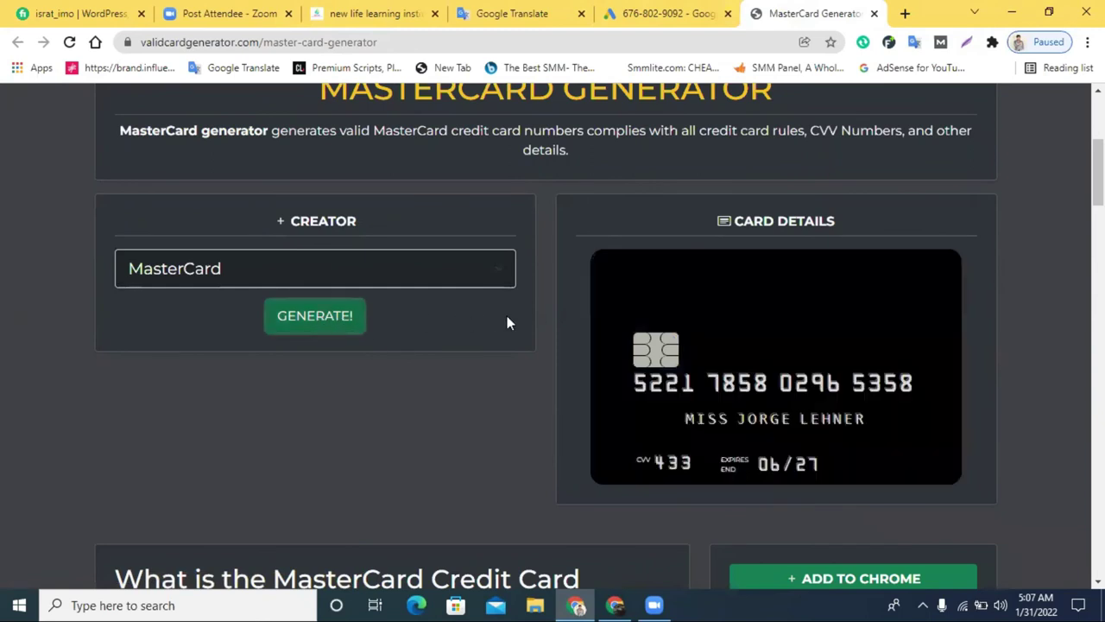
Copy the generated card number and return to the Google Ads billing page
scroll(816, 369, "down", 4)
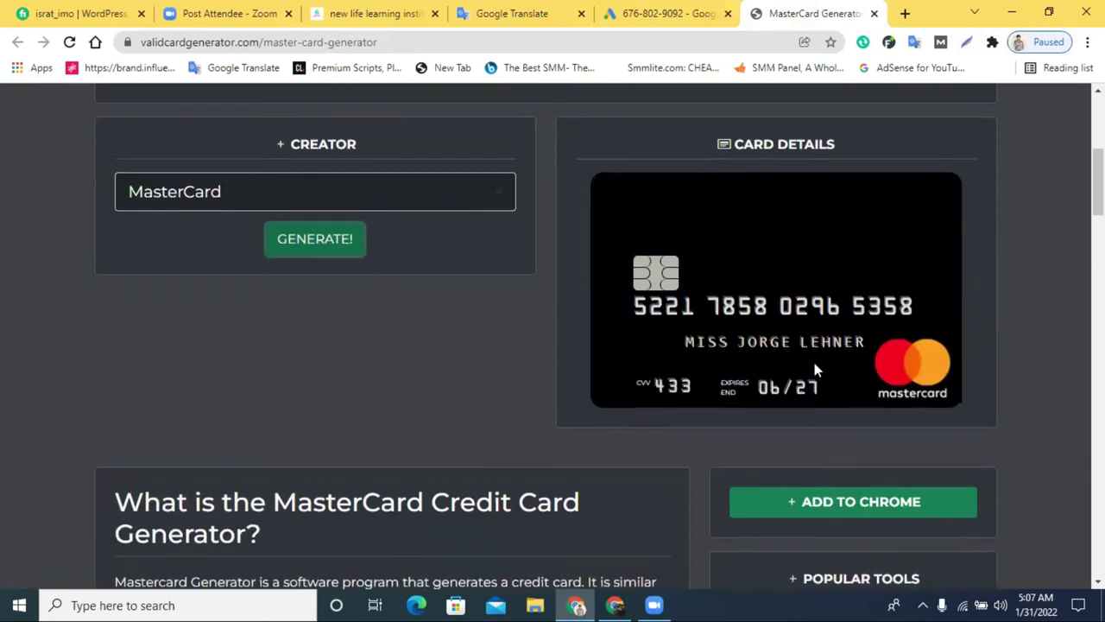
scroll(685, 338, "down", 5)
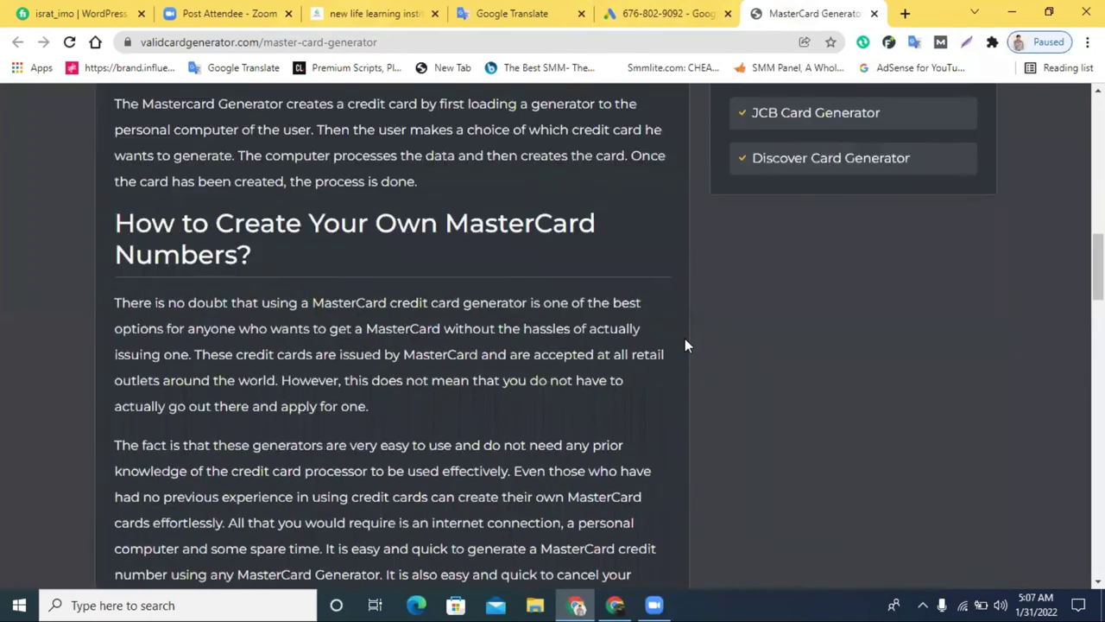
scroll(760, 355, "up", 8)
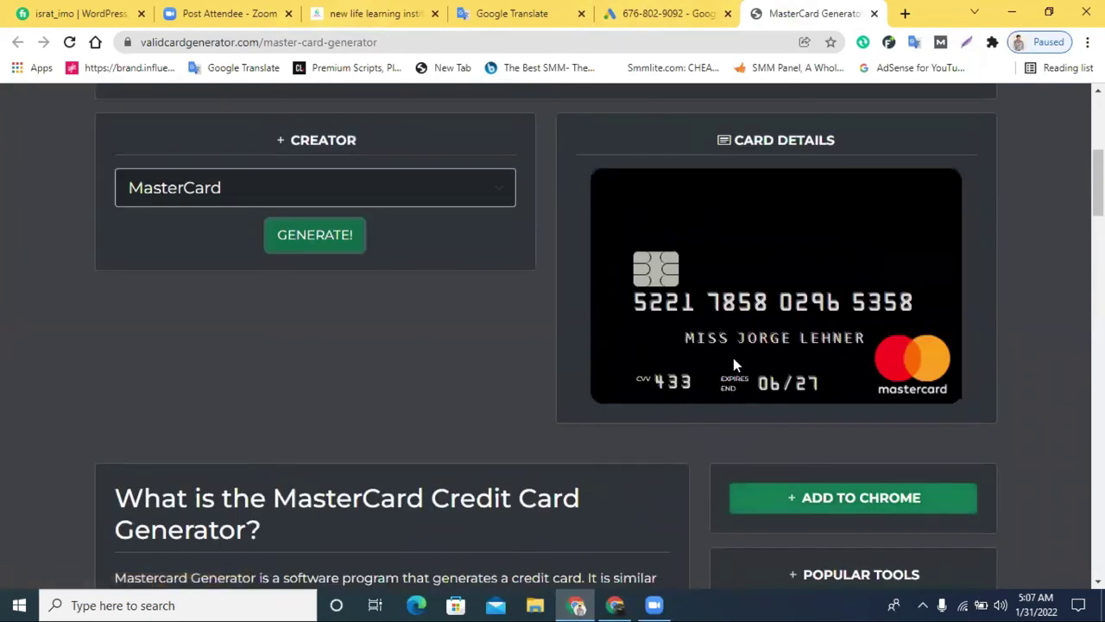
left_click_drag(867, 337, 688, 340)
mouse_move(633, 311)
left_mouse_down()
mouse_move(909, 307)
mouse_move(631, 304)
left_mouse_up()
key("ctrl+c")
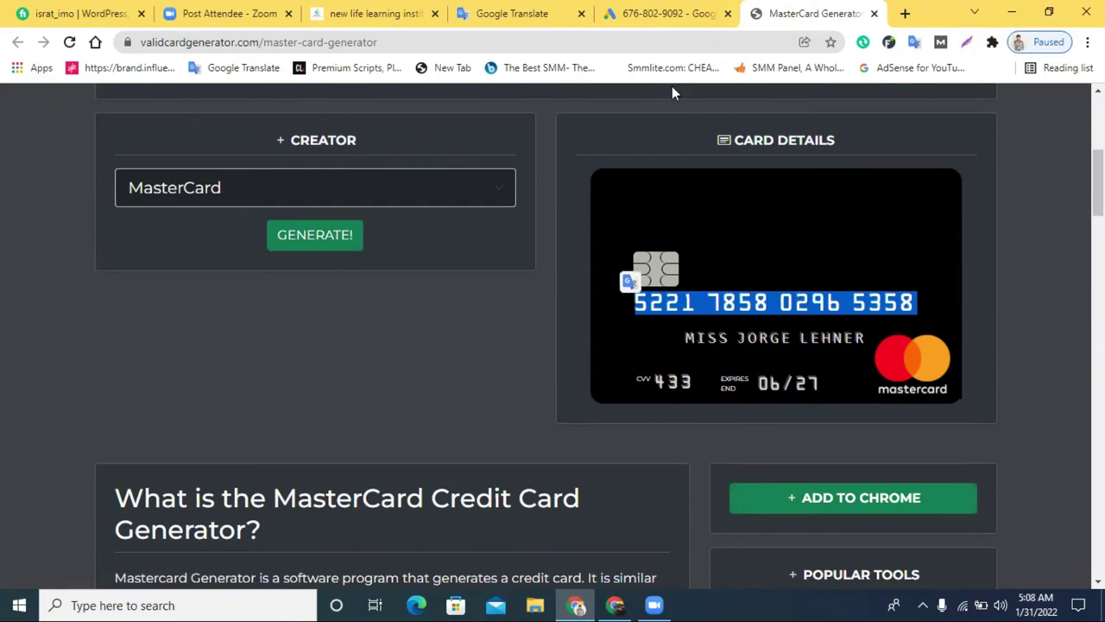
left_click(644, 9)
scroll(420, 348, "down", 2)
scroll(444, 328, "up", 2)
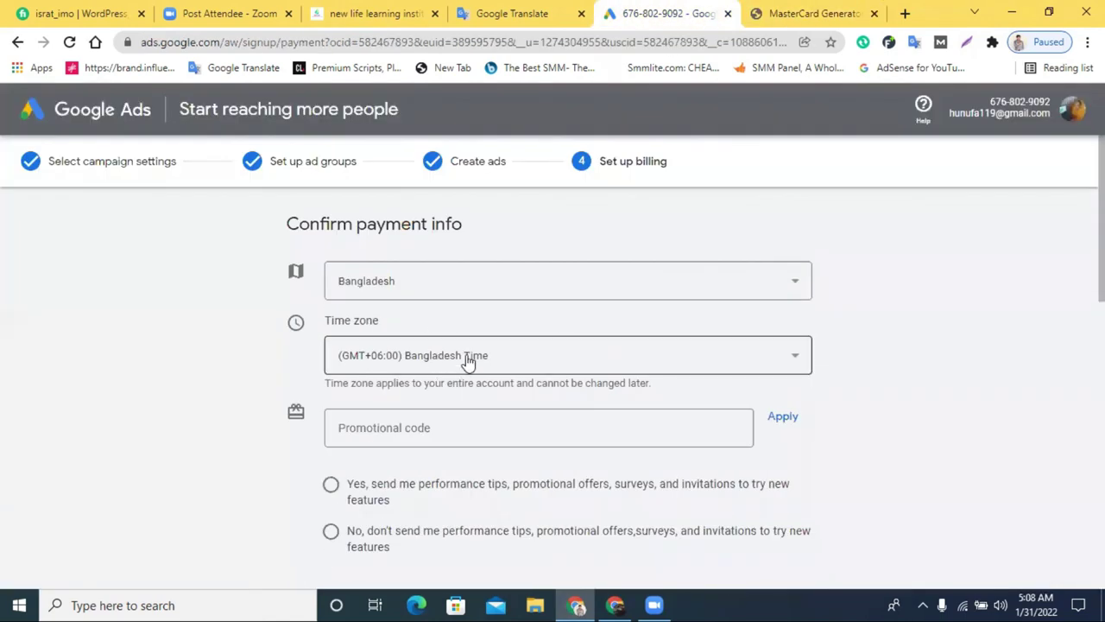
Keep Bangladesh as the country and paste the generated card number
left_click(476, 276)
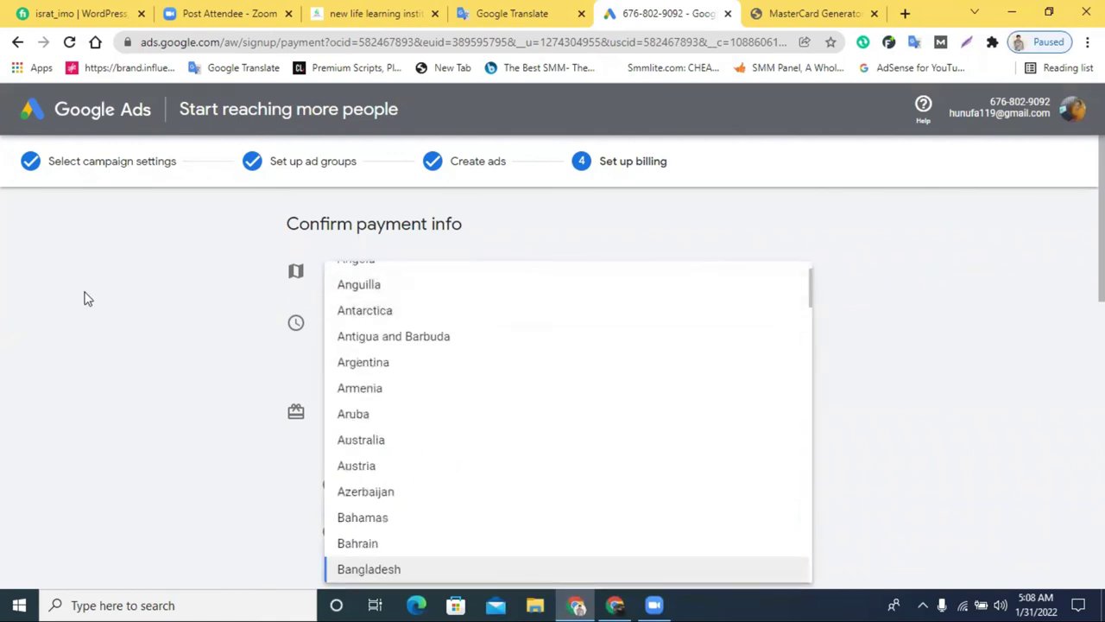
left_click(84, 297)
scroll(456, 420, "down", 5)
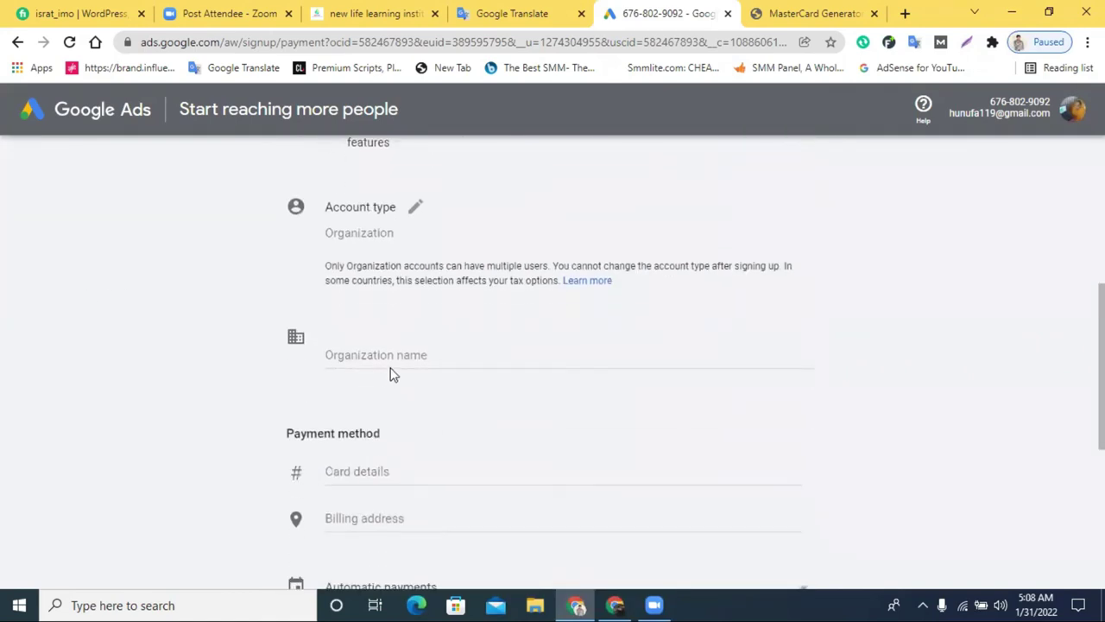
left_click(397, 474)
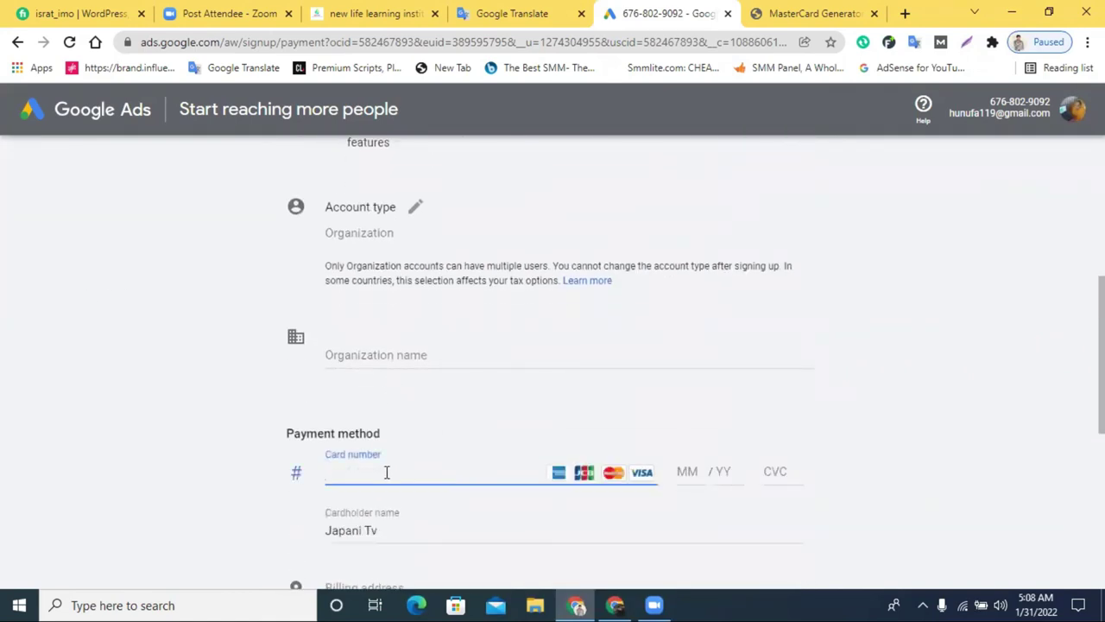
key("ctrl+v")
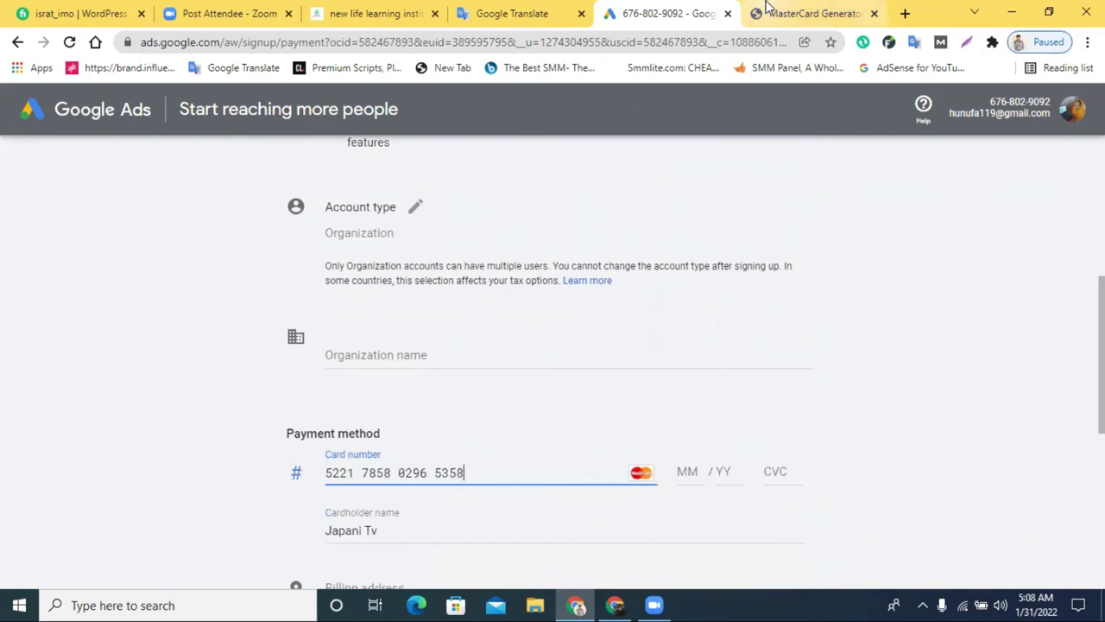
Replace the Cardholder name with the generated card's name
left_click(772, 12)
left_click_drag(685, 341, 868, 348)
key("ctrl+c")
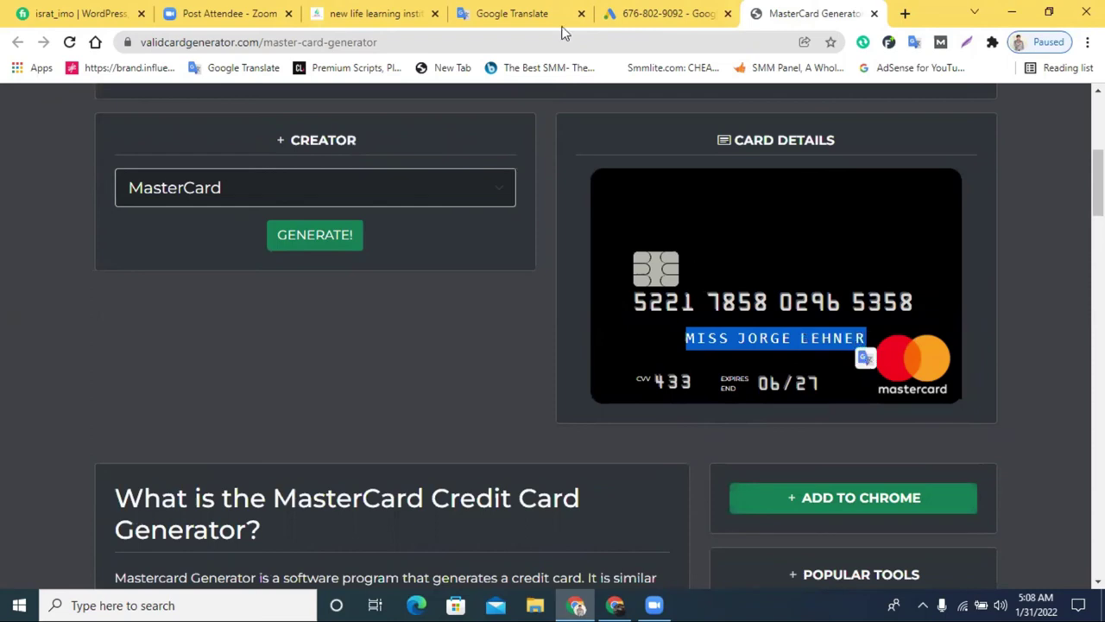
left_click(628, 15)
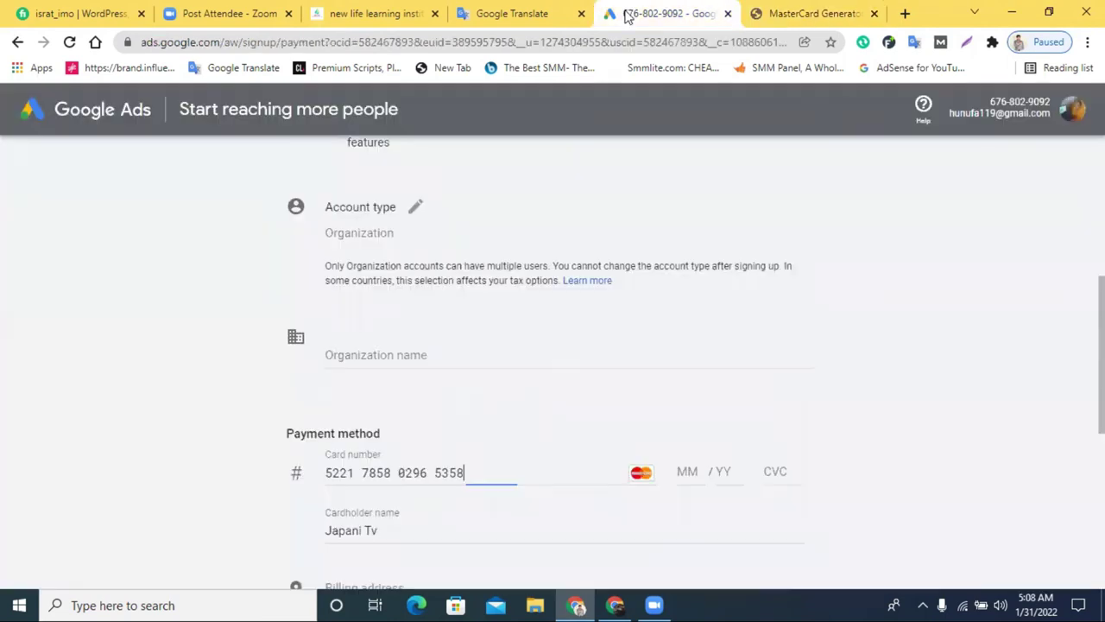
triple_click(380, 527)
key("ctrl+v")
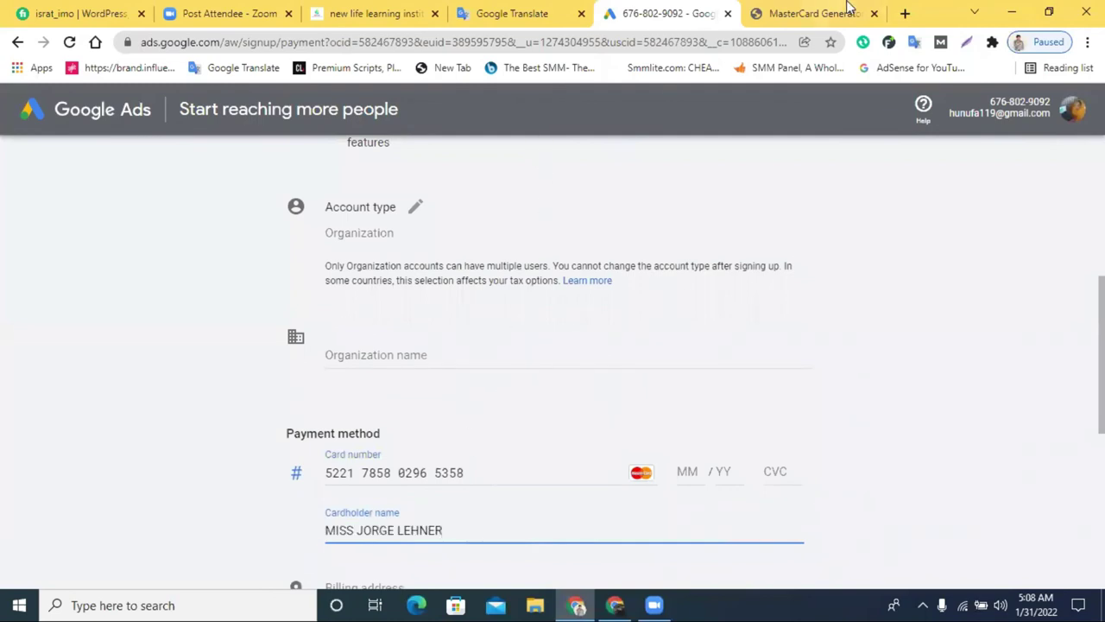
Look up the security code and expiry on the generated card
left_click(839, 9)
scroll(821, 268, "down", 1)
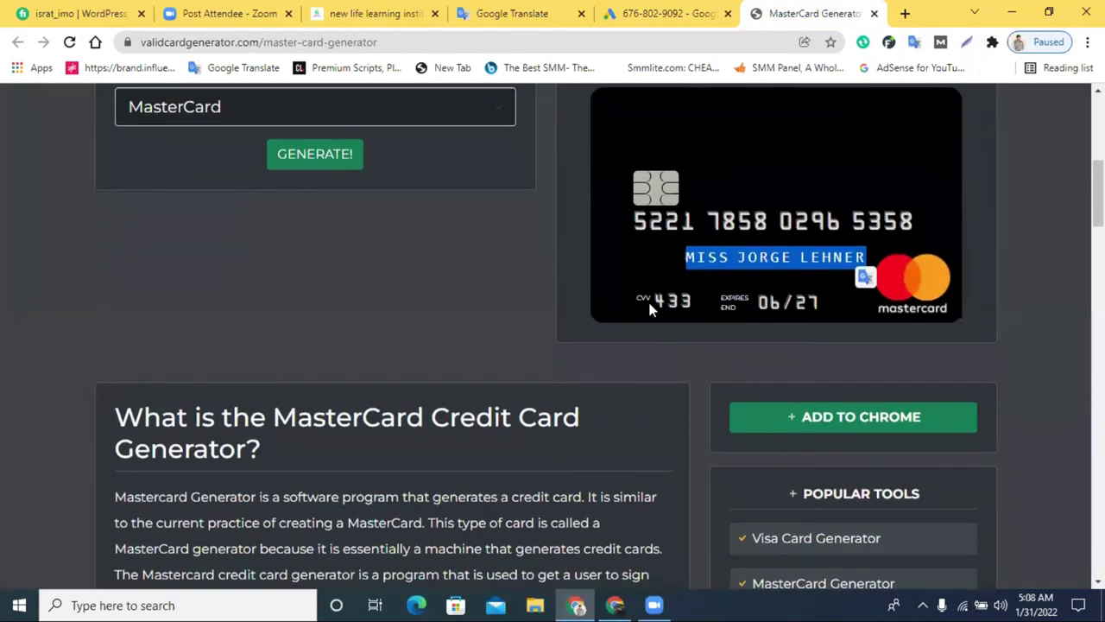
left_click_drag(694, 311, 654, 308)
left_click(701, 313)
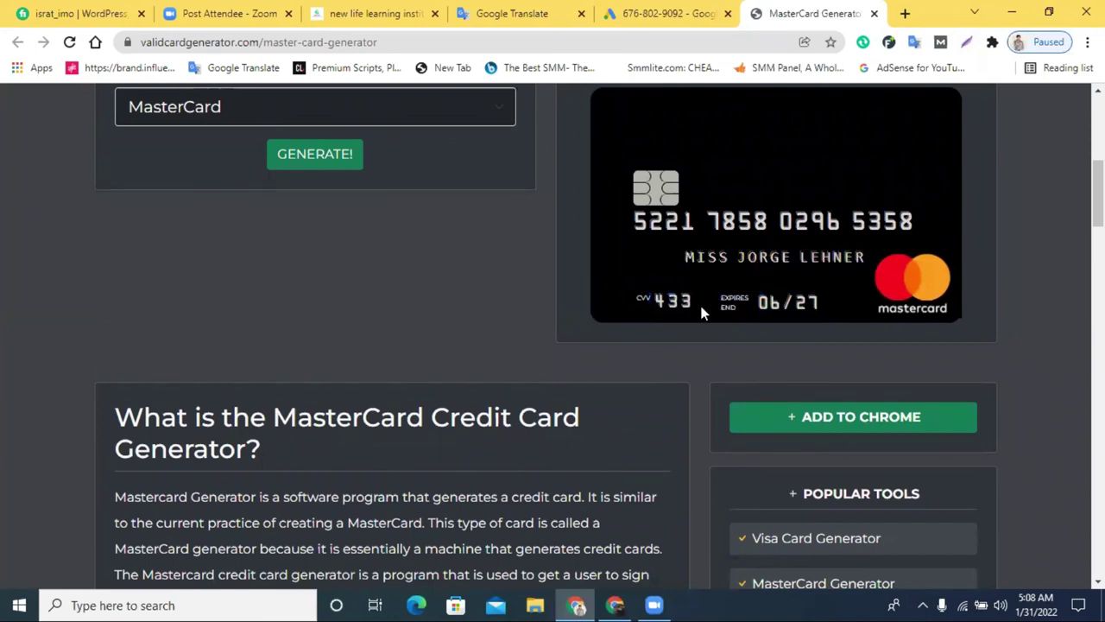
left_click(660, 13)
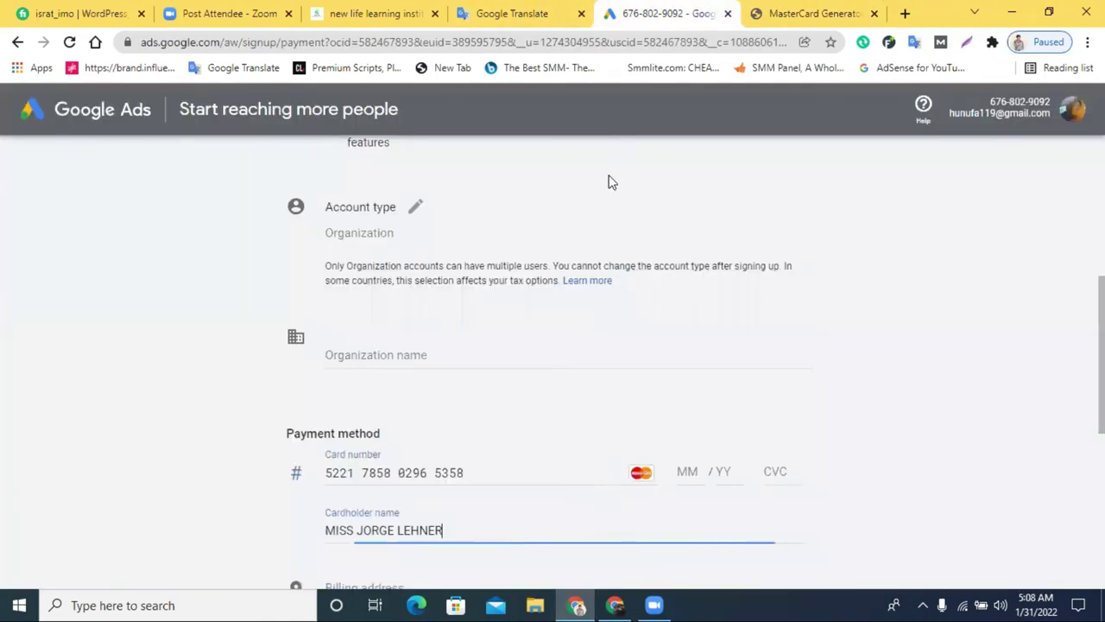
left_click(768, 473)
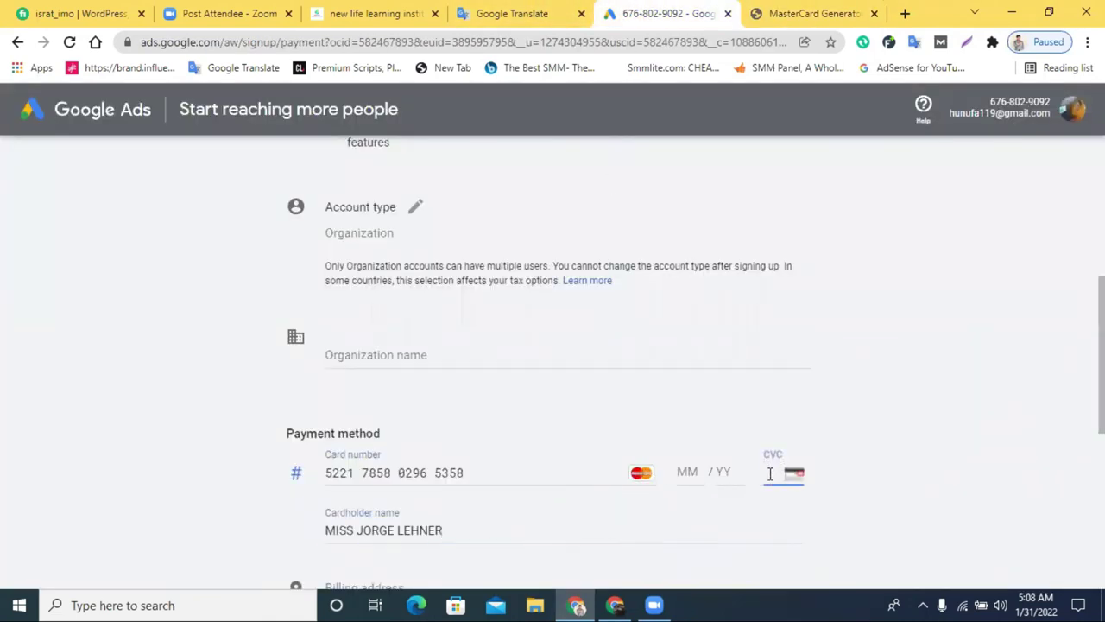
type("433")
key("Tab")
type("3")
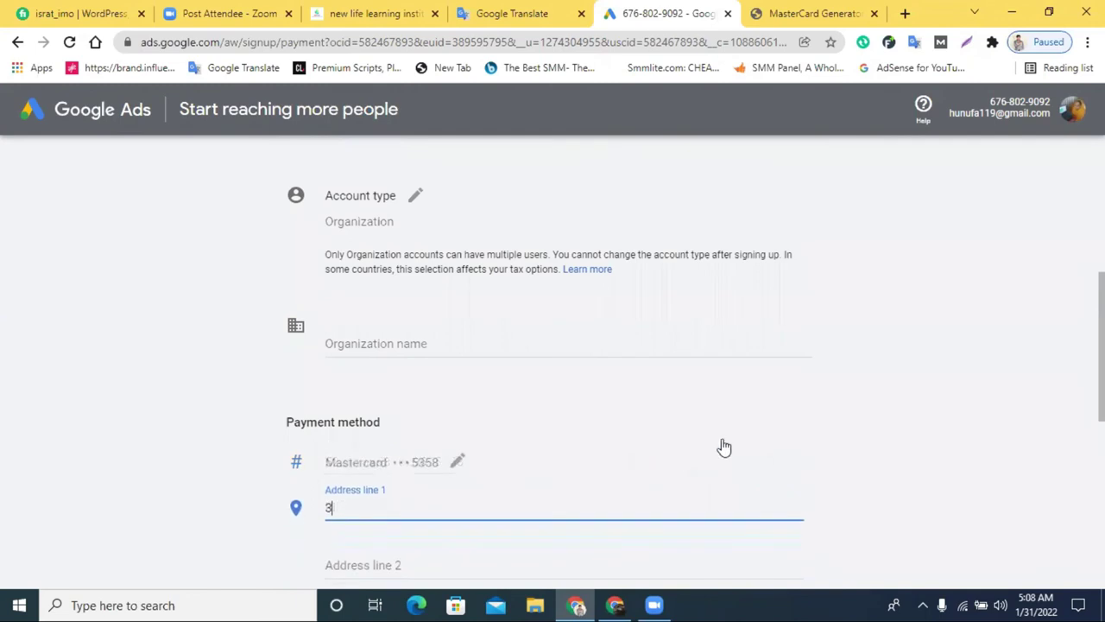
key("BackSpace")
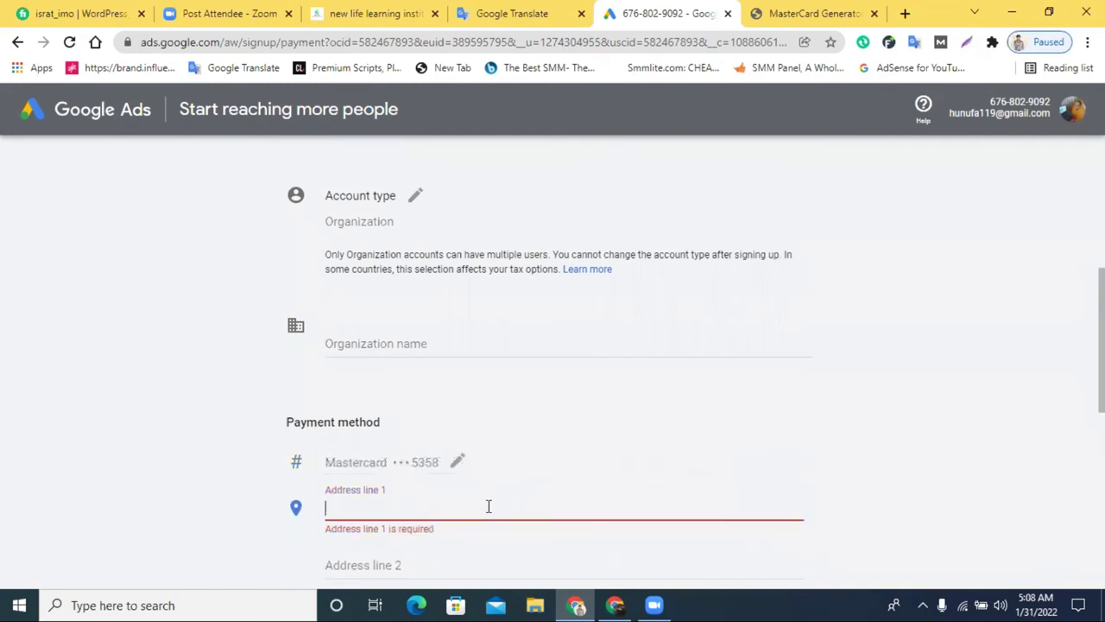
scroll(466, 502, "up", 1)
Edit the card and enter the generated expiry date 06/27
left_click(458, 541)
scroll(716, 360, "down", 3)
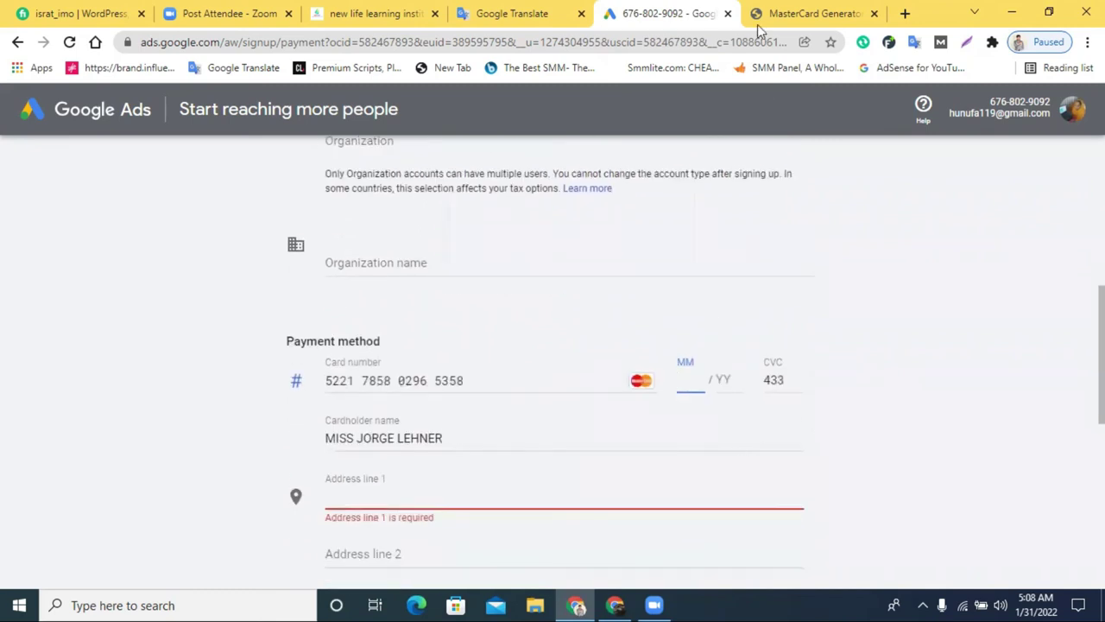
left_click(801, 13)
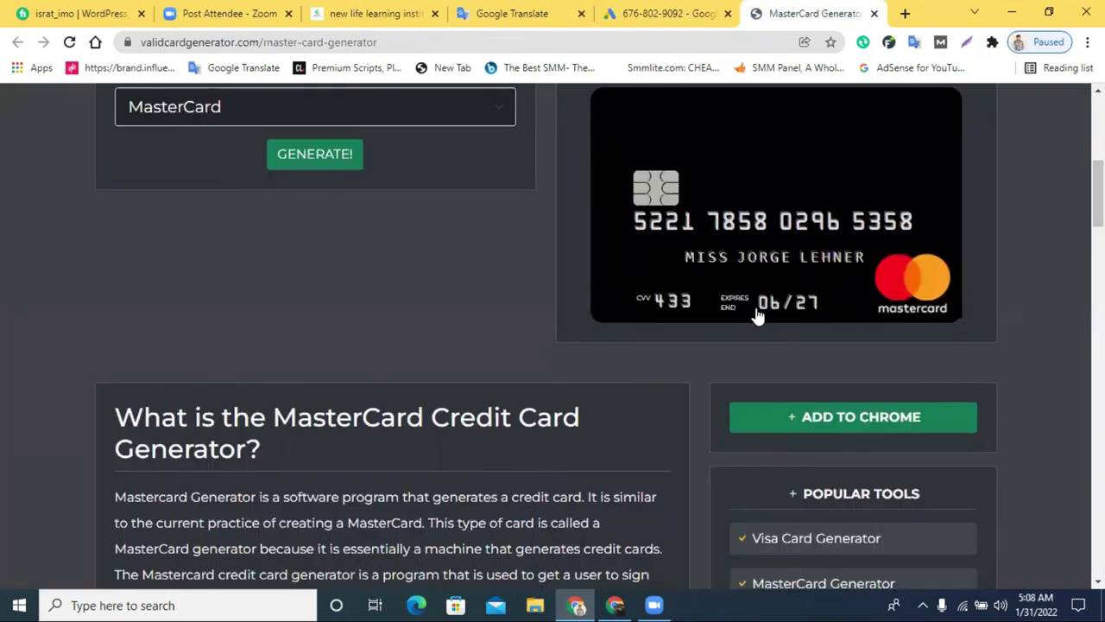
left_click(678, 8)
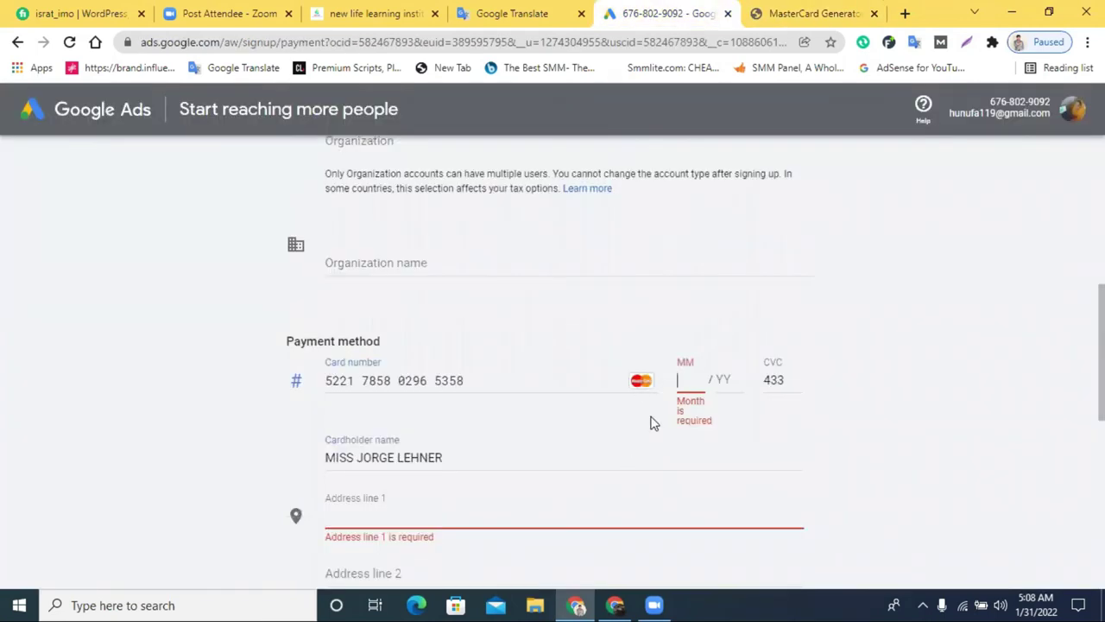
type("0627")
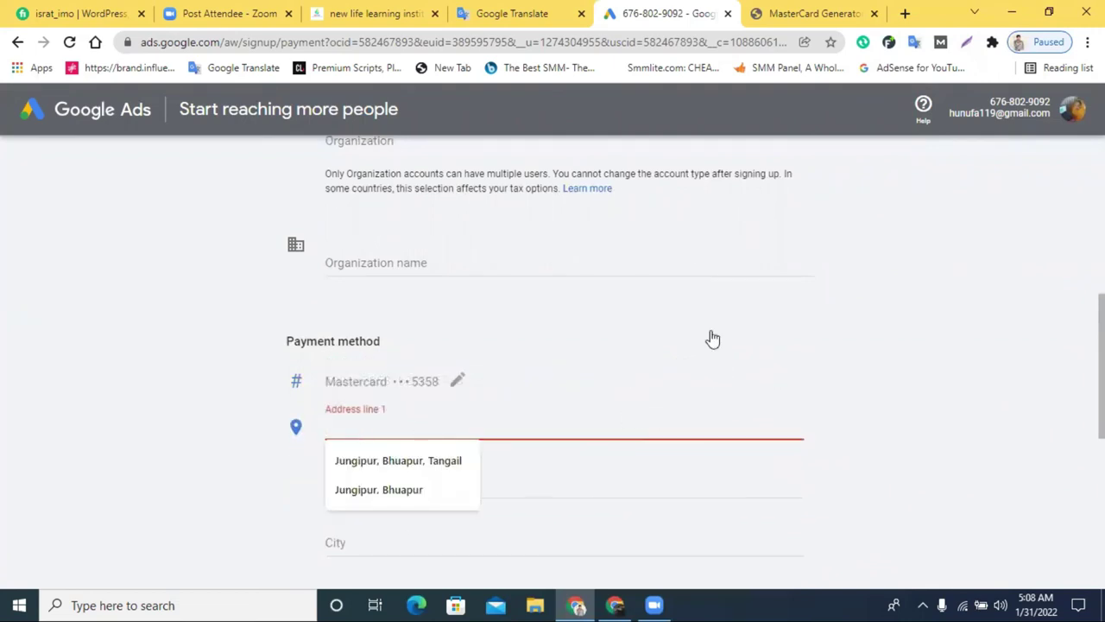
left_click(779, 12)
scroll(678, 296, "down", 8)
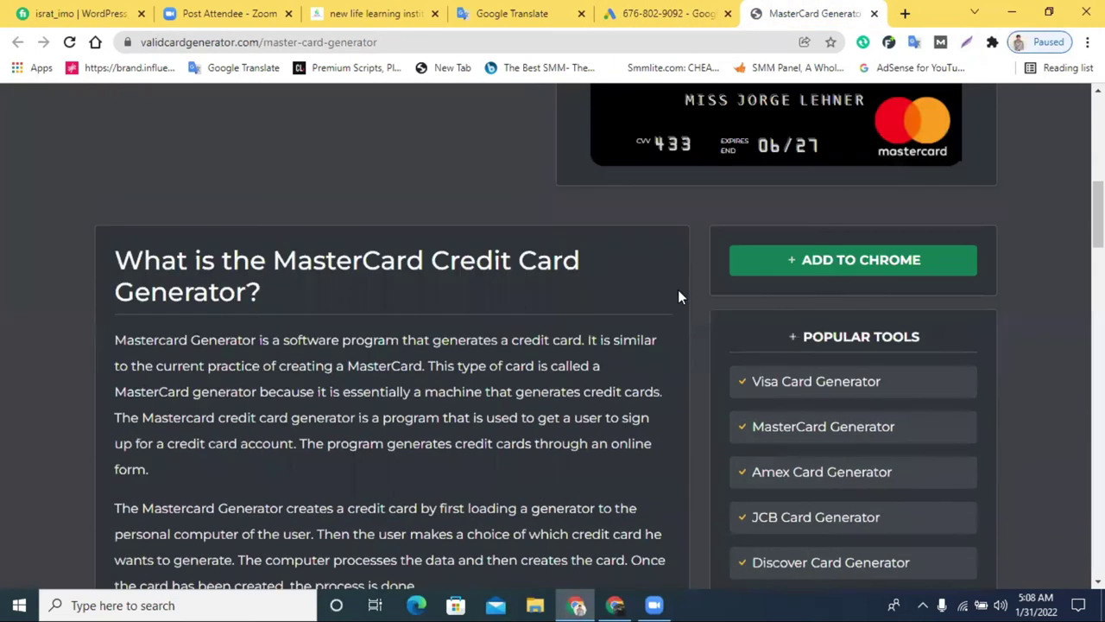
scroll(677, 296, "down", 10)
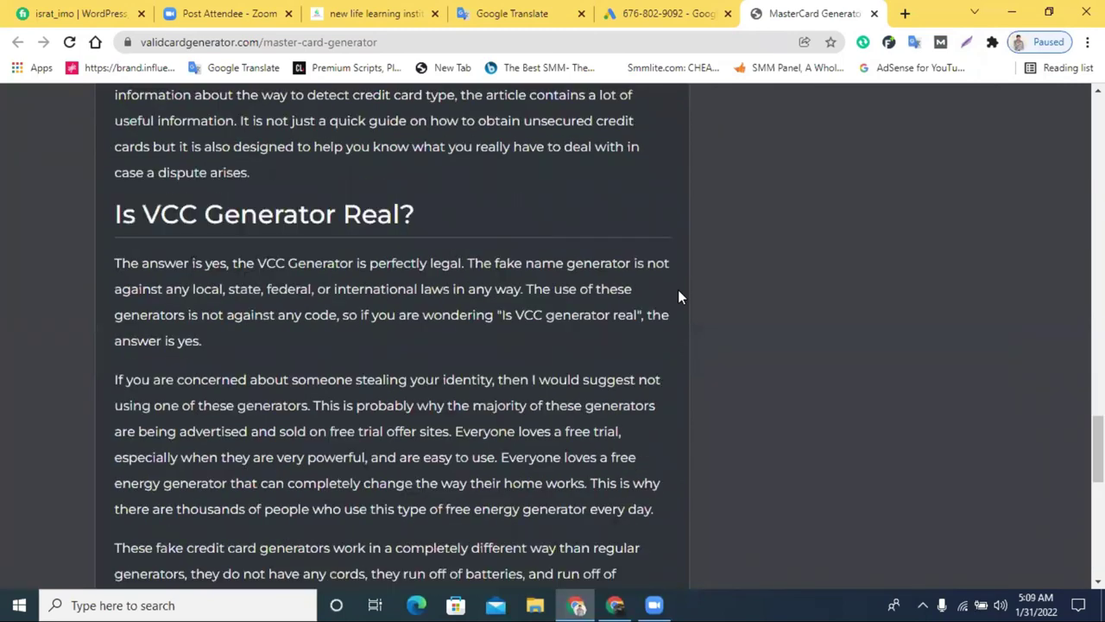
scroll(678, 296, "up", 10)
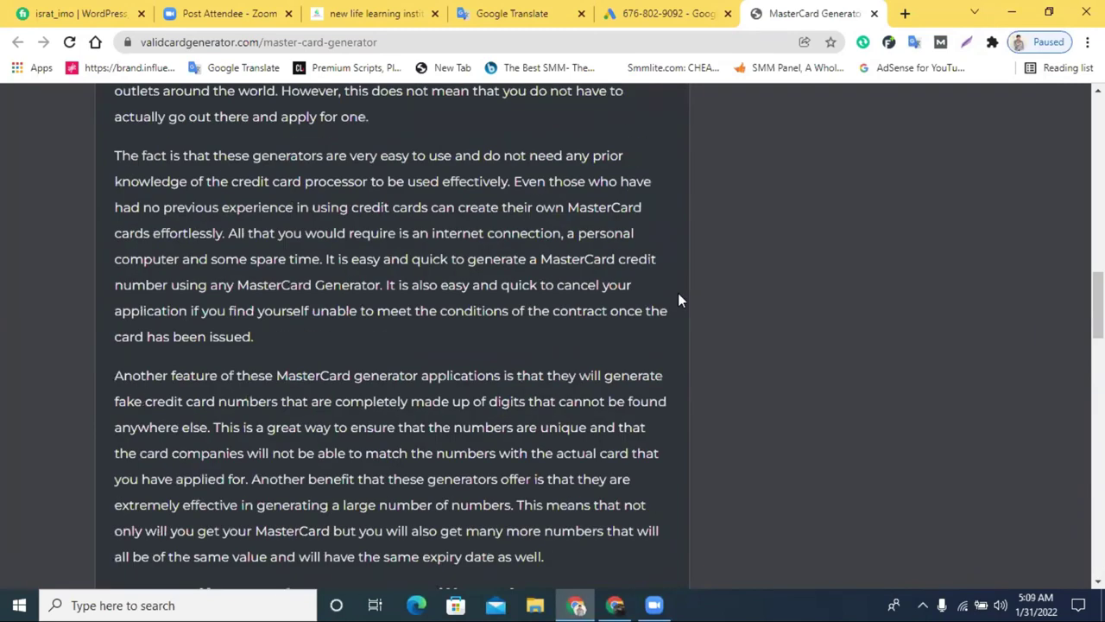
key("Home")
scroll(678, 296, "down", 1)
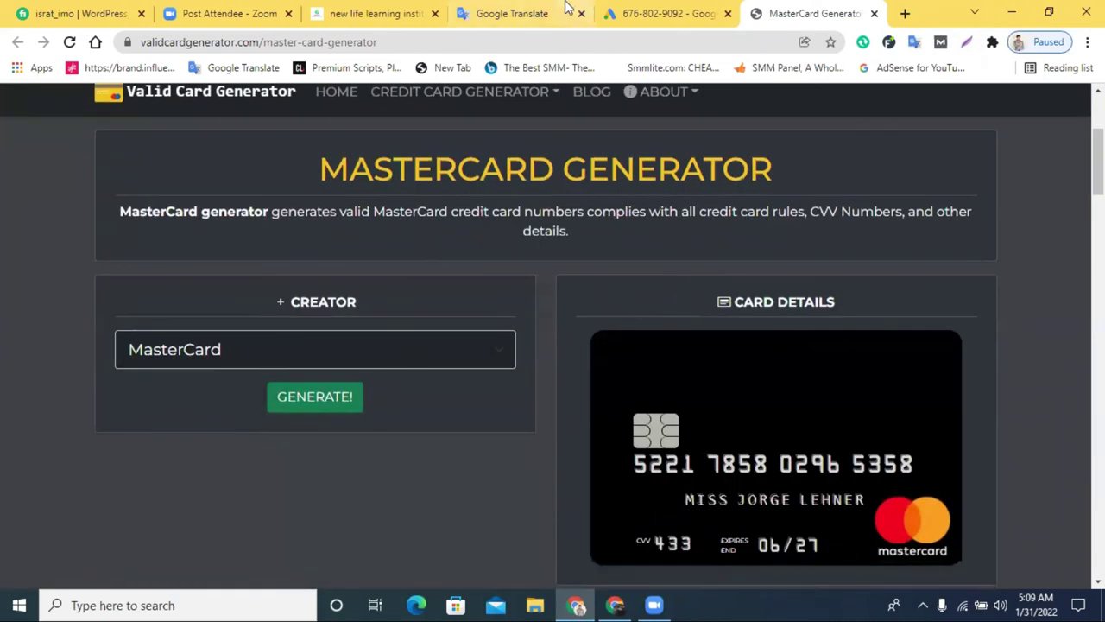
Fill the billing address and city from suggestions and postal code 1060
left_click(665, 13)
left_click(355, 426)
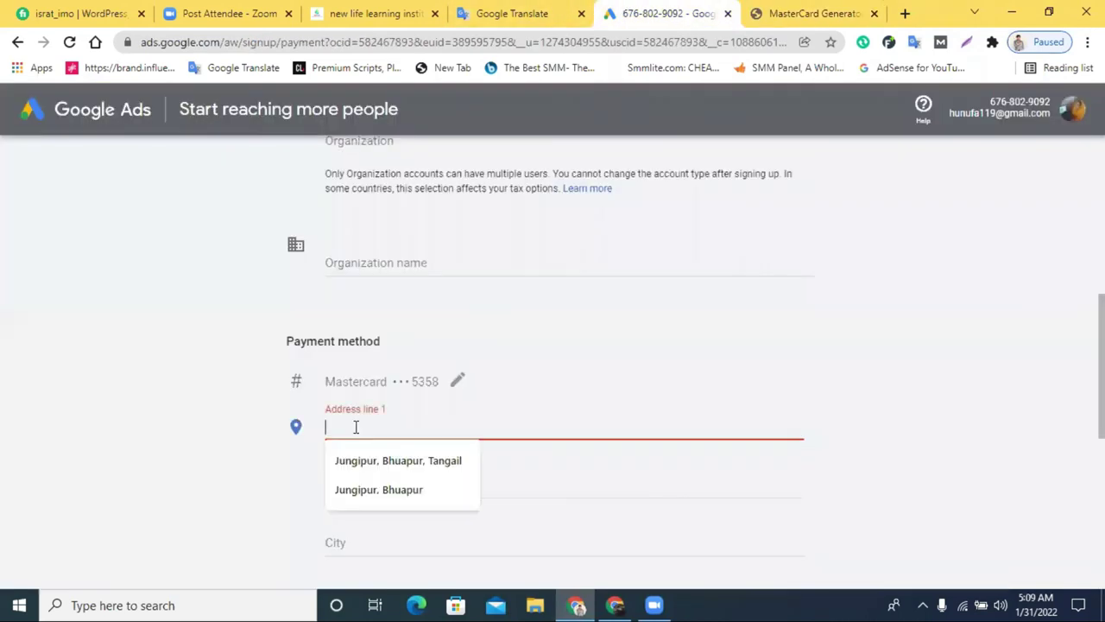
left_click(365, 459)
scroll(448, 451, "down", 1)
scroll(448, 450, "down", 1)
left_click(385, 392)
left_click(399, 424)
left_click(389, 438)
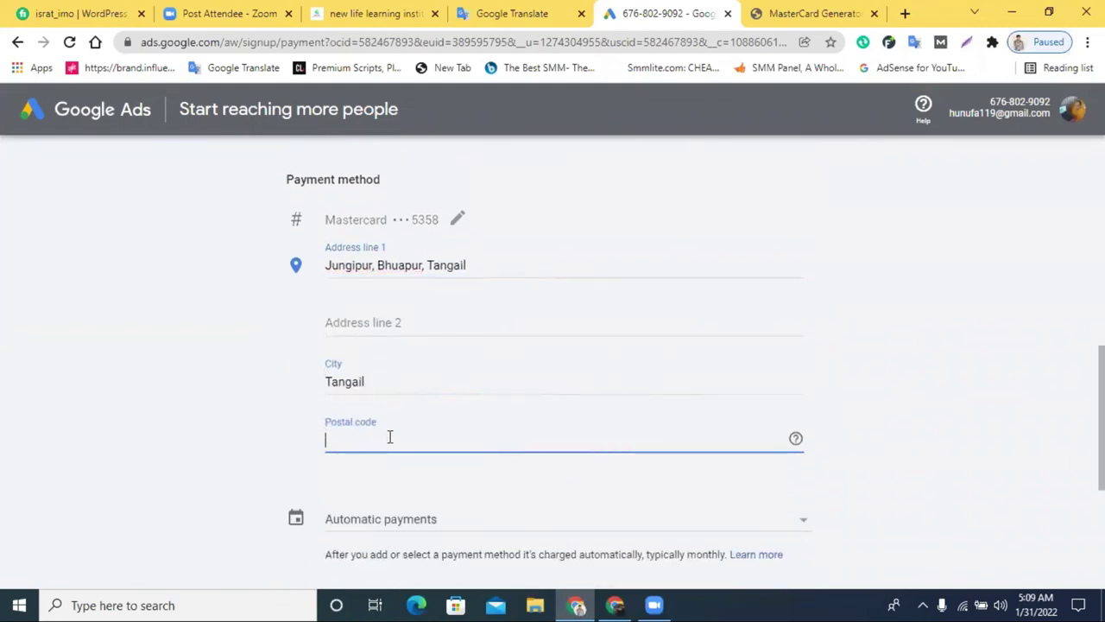
type("106")
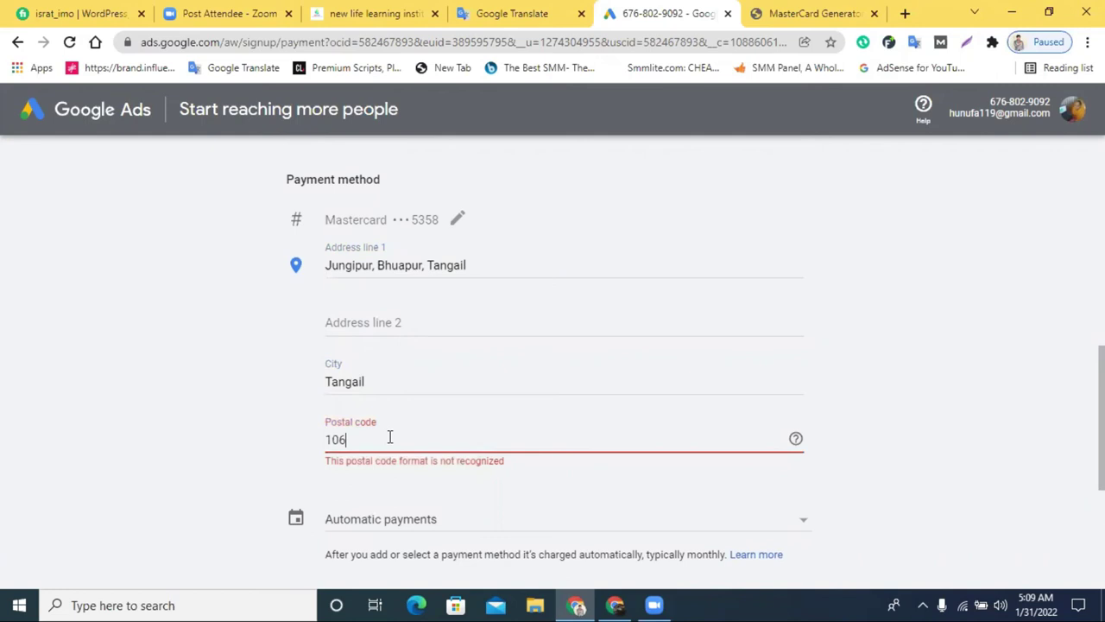
type("0")
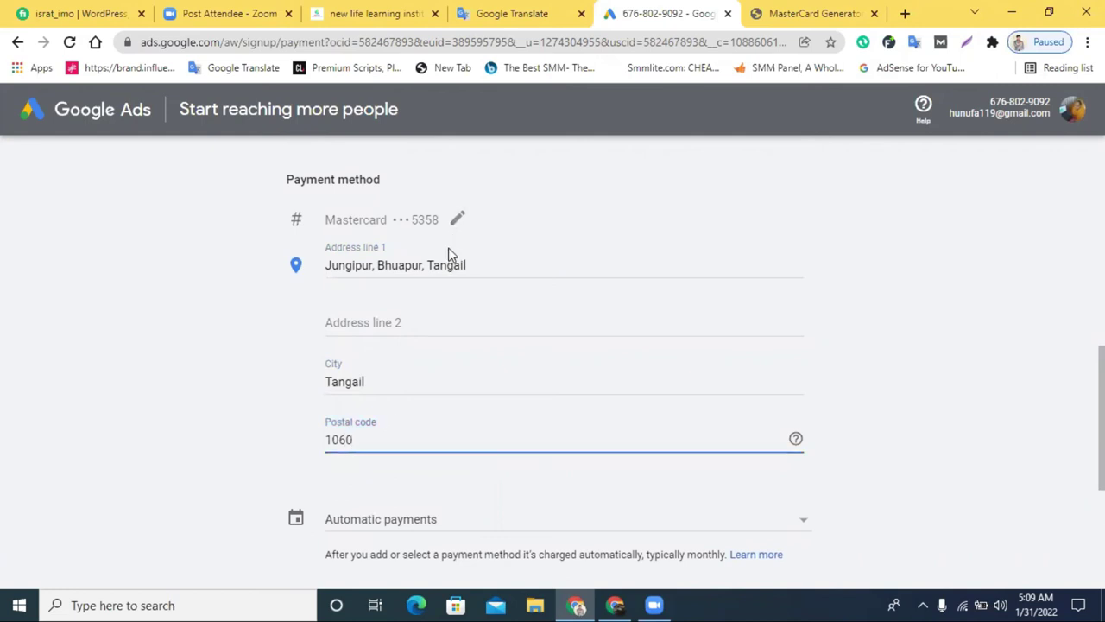
double_click(441, 266)
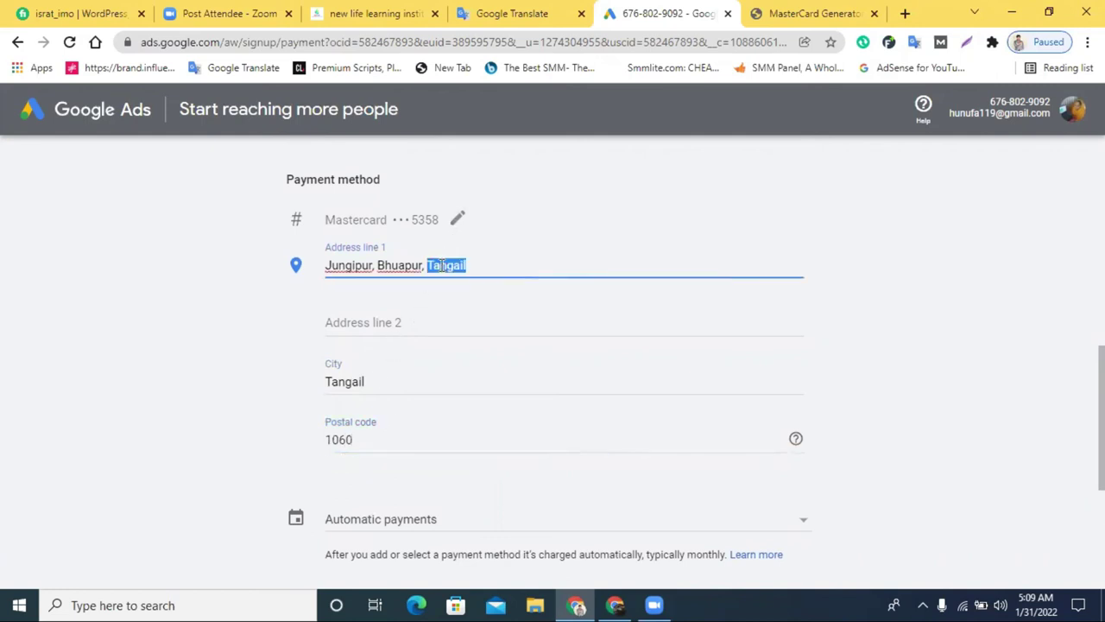
key("BackSpace")
key("BackSpace")
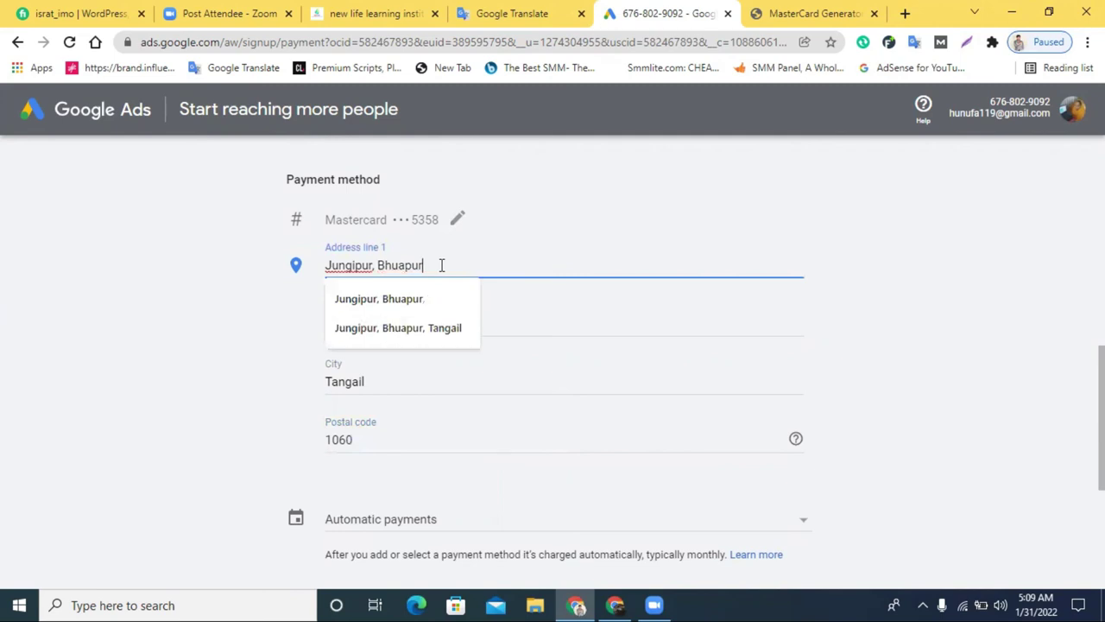
Choose manual payments with a $50 amount and open the tax information for editing
scroll(376, 424, "down", 3)
left_click(719, 271)
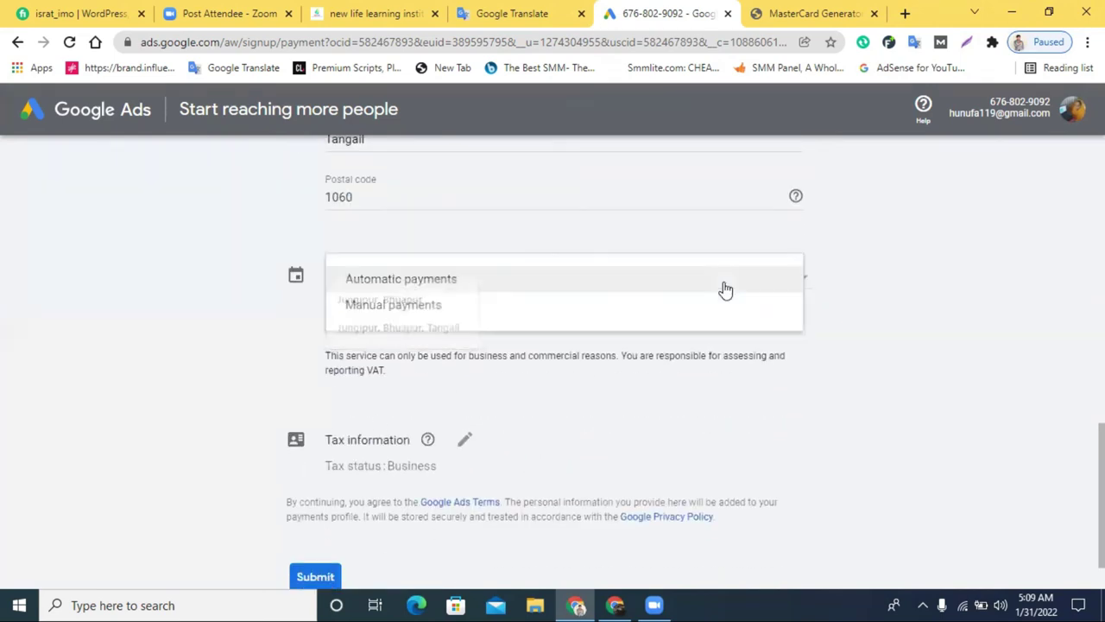
left_click(436, 293)
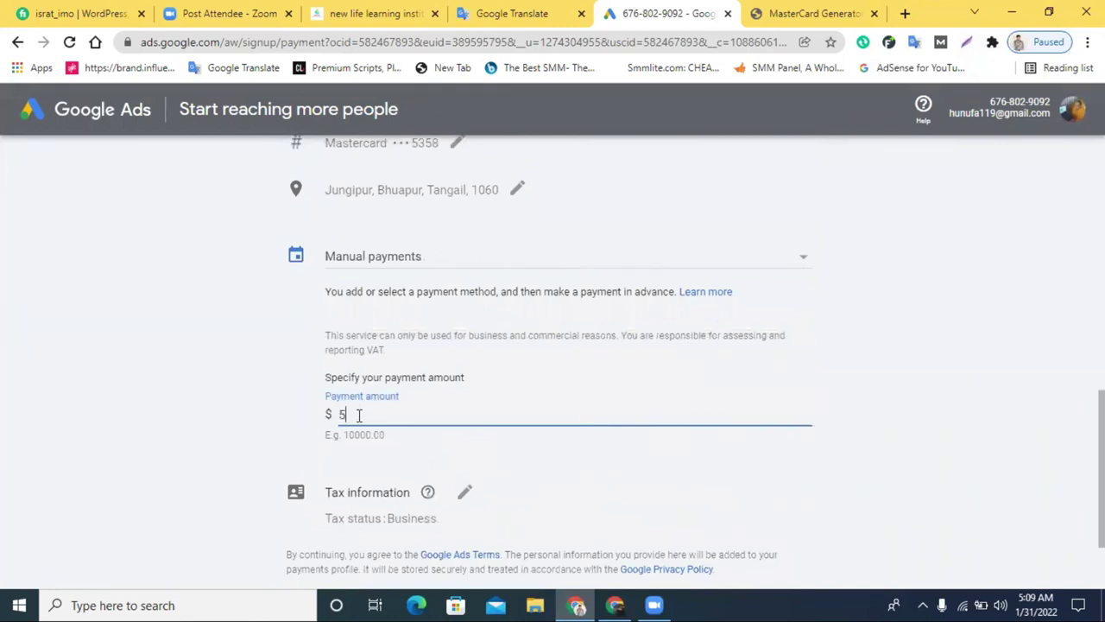
type("50")
scroll(413, 432, "down", 1)
left_click(464, 376)
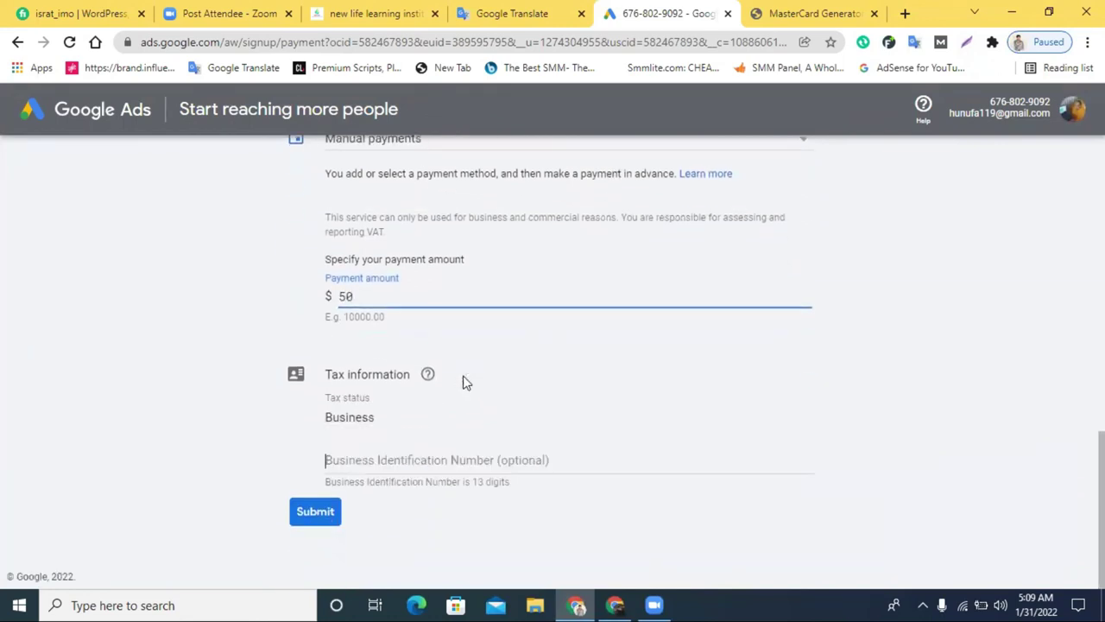
Submit the billing form and agree to receive performance tips and offers
scroll(388, 431, "down", 1)
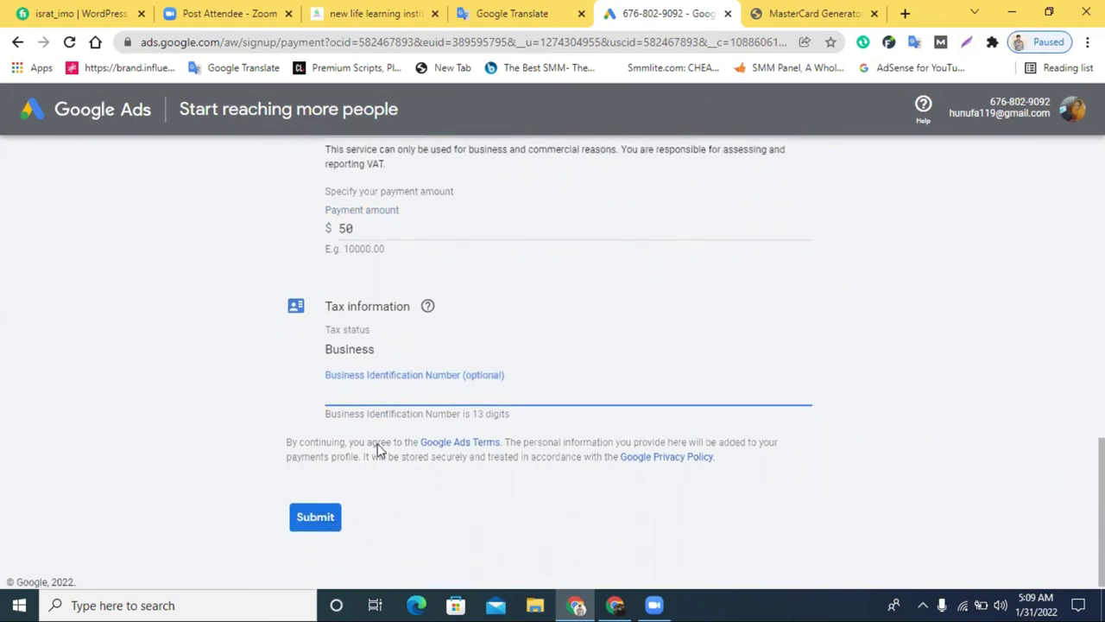
left_click(315, 513)
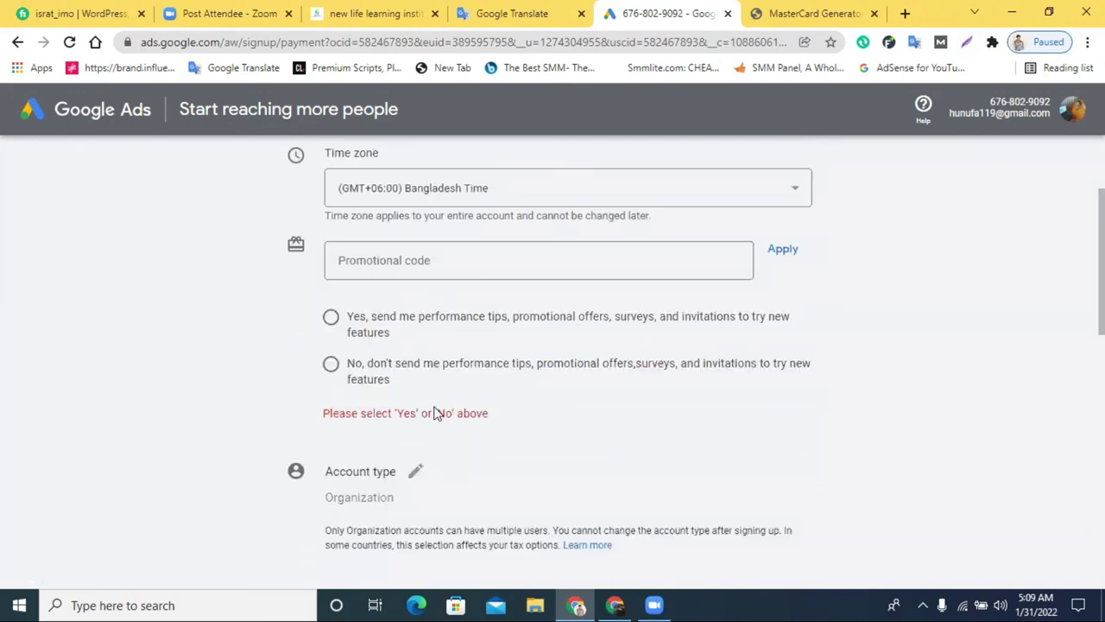
left_click(336, 326)
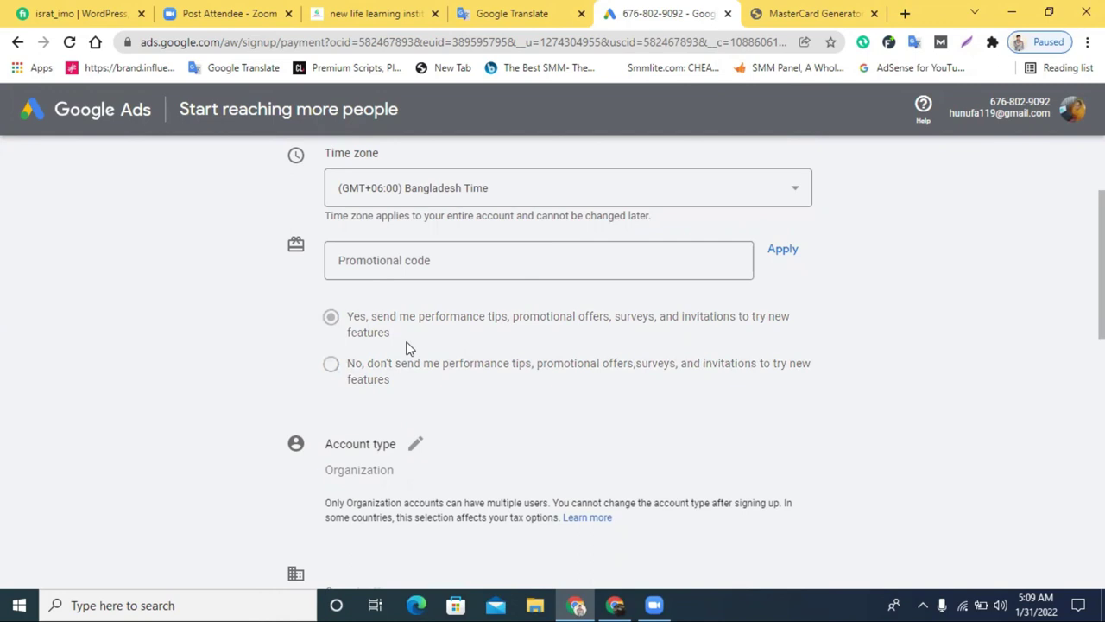
left_click(424, 256)
scroll(898, 345, "up", 1)
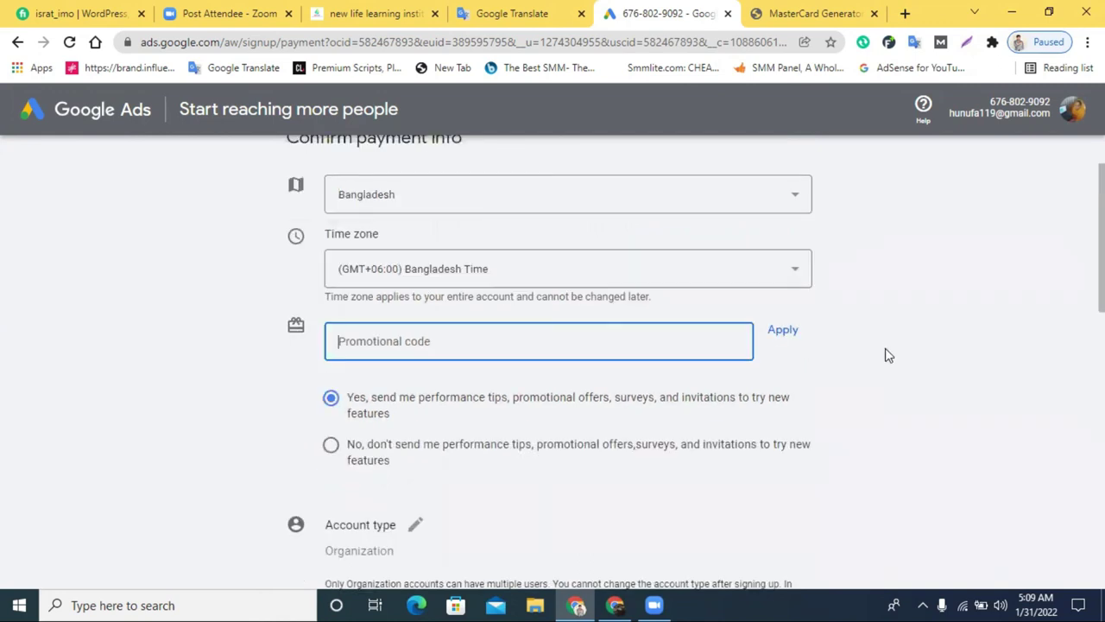
scroll(889, 354, "down", 5)
scroll(422, 520, "down", 5)
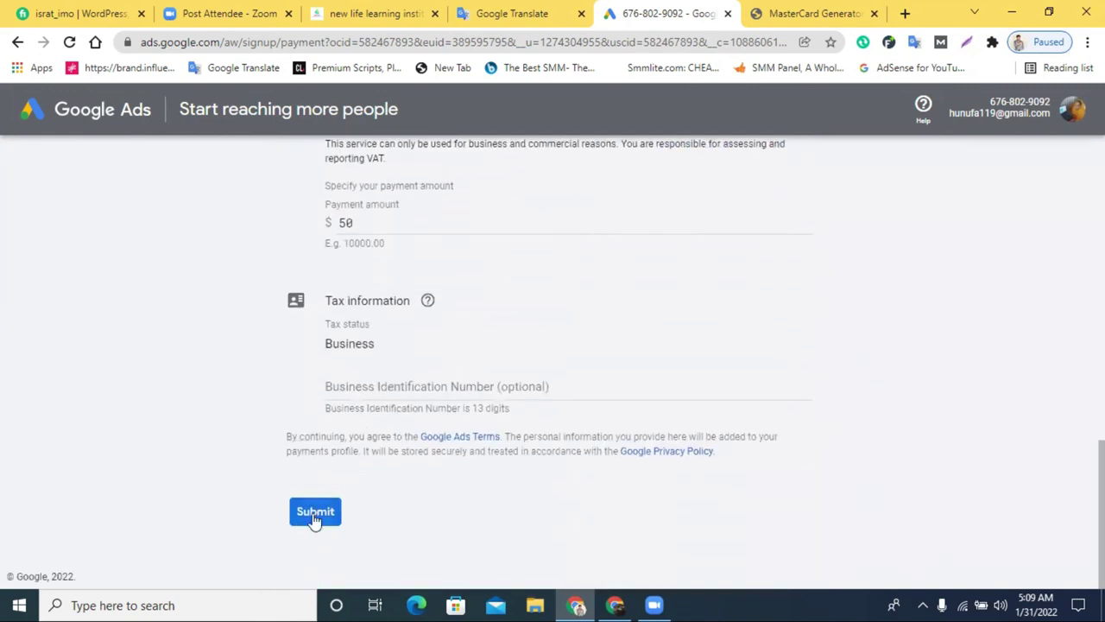
Enter 'new institute' as the organization name and resubmit the billing form
left_click(314, 513)
scroll(506, 509, "up", 10)
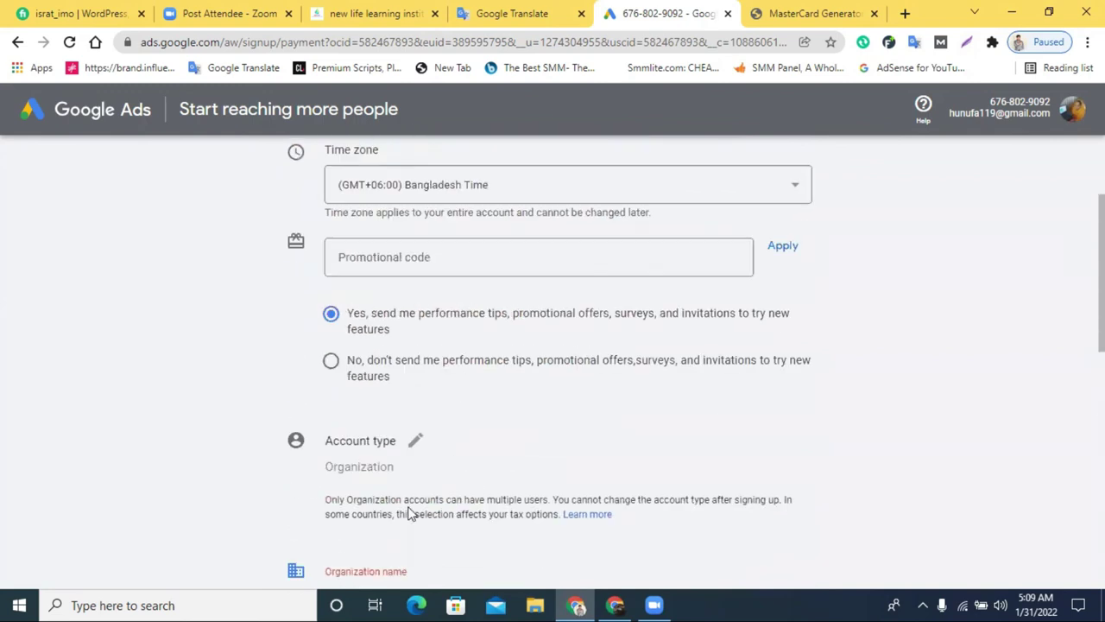
scroll(410, 514, "down", 2)
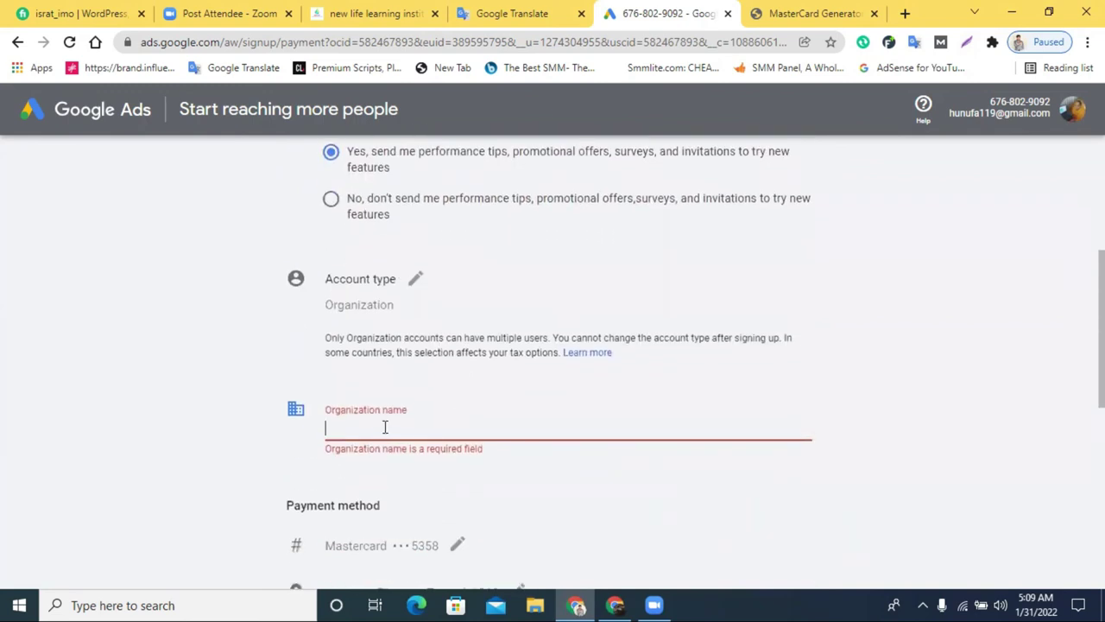
type("n")
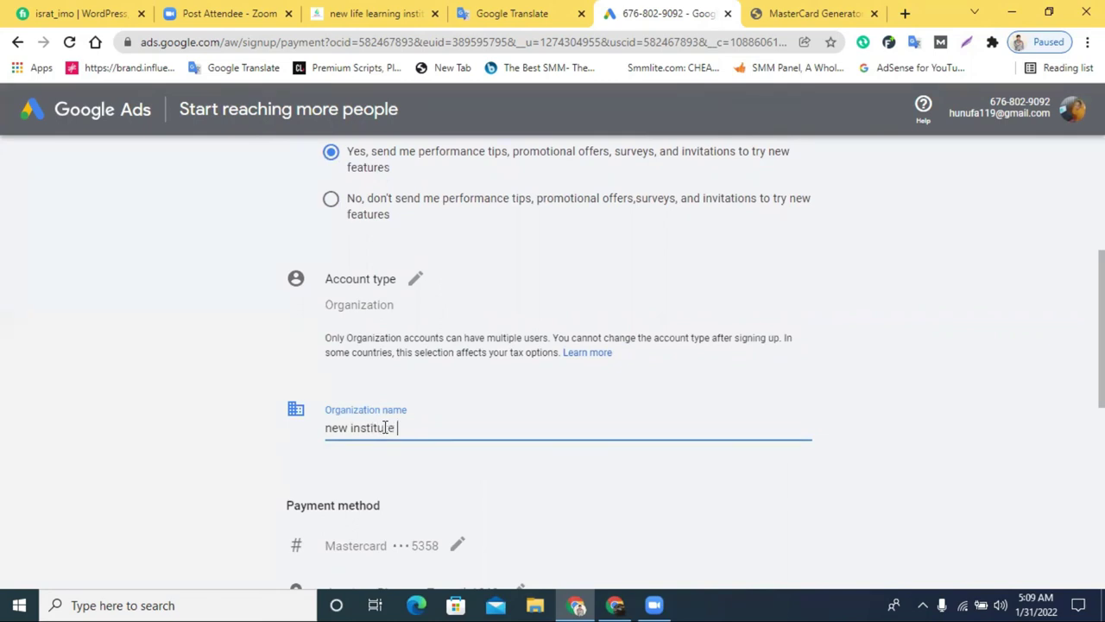
type("ew institute")
scroll(385, 427, "down", 6)
left_click(332, 512)
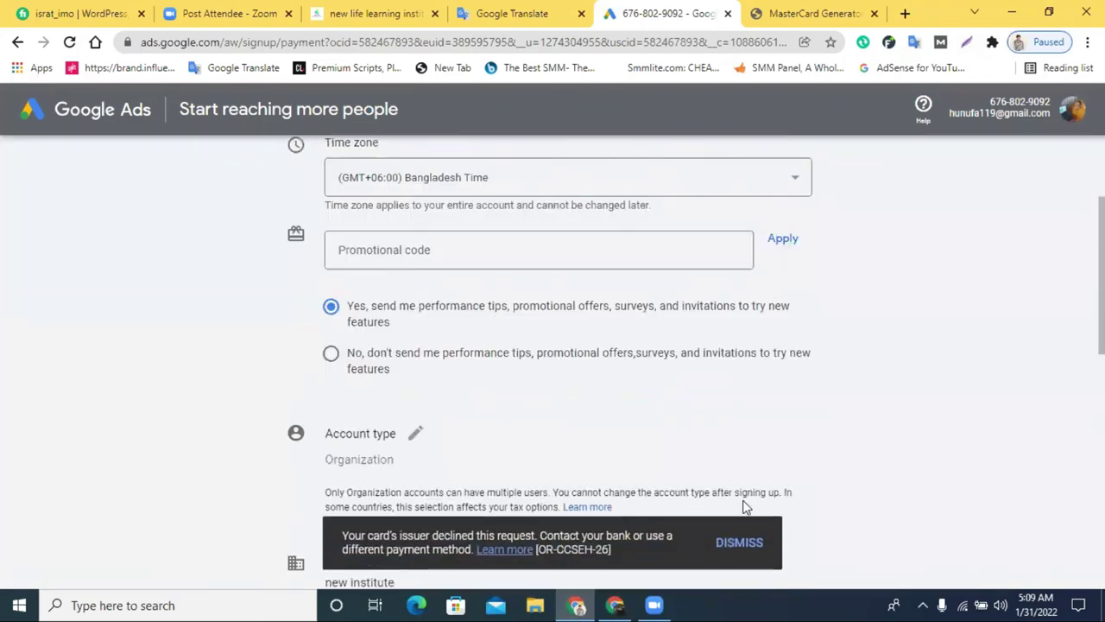
Resubmit the $50 billing form and dismiss the card-declined notice
scroll(618, 449, "up", 2)
scroll(618, 449, "down", 10)
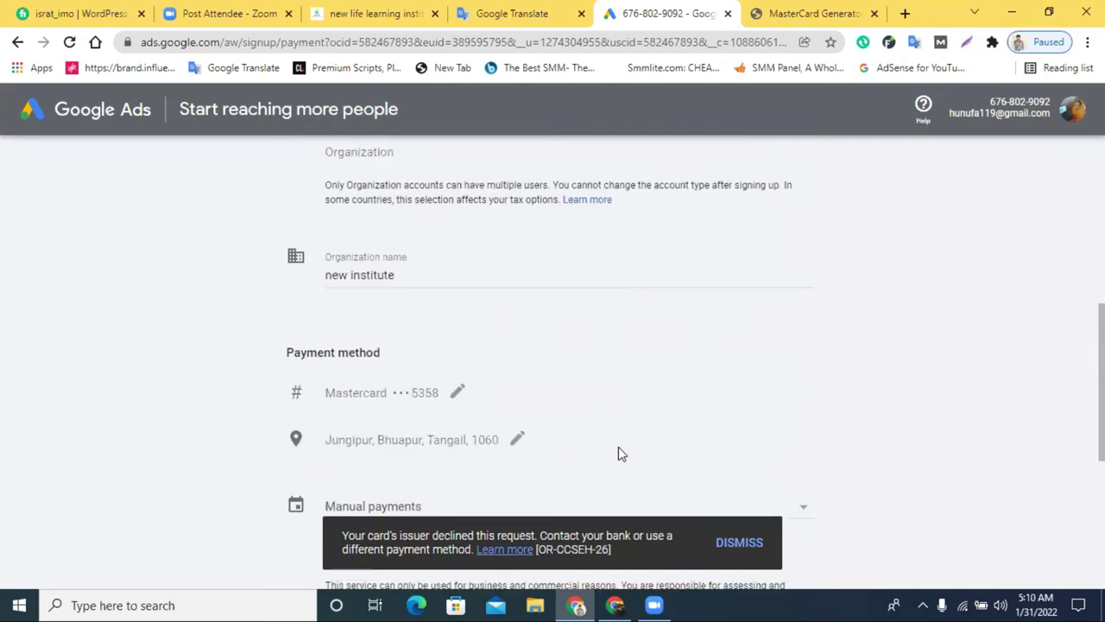
left_click(306, 512)
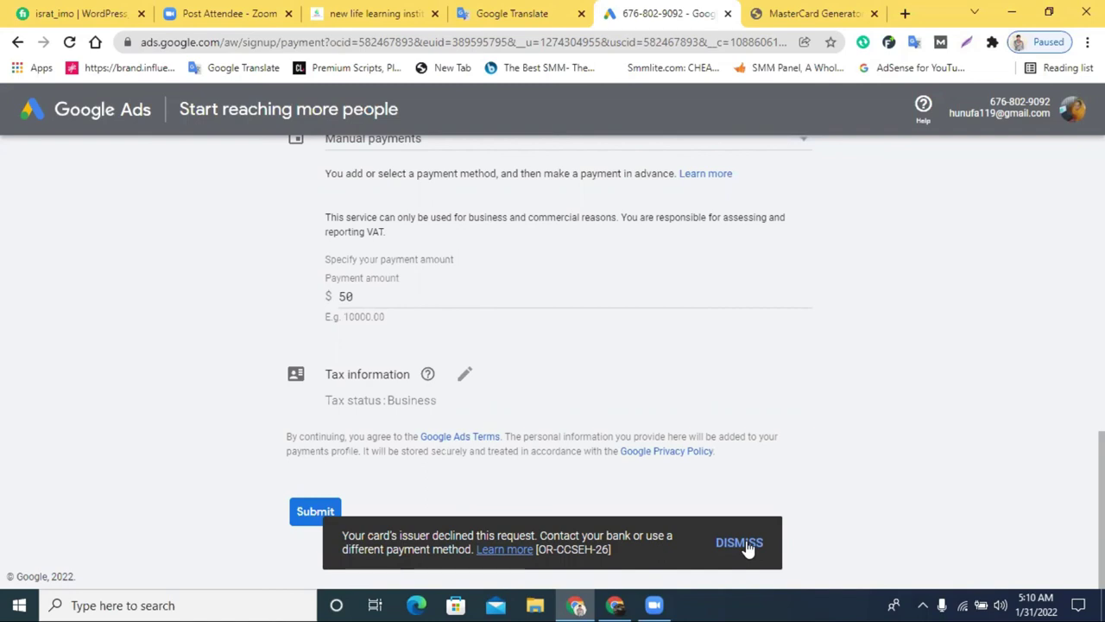
left_click(747, 545)
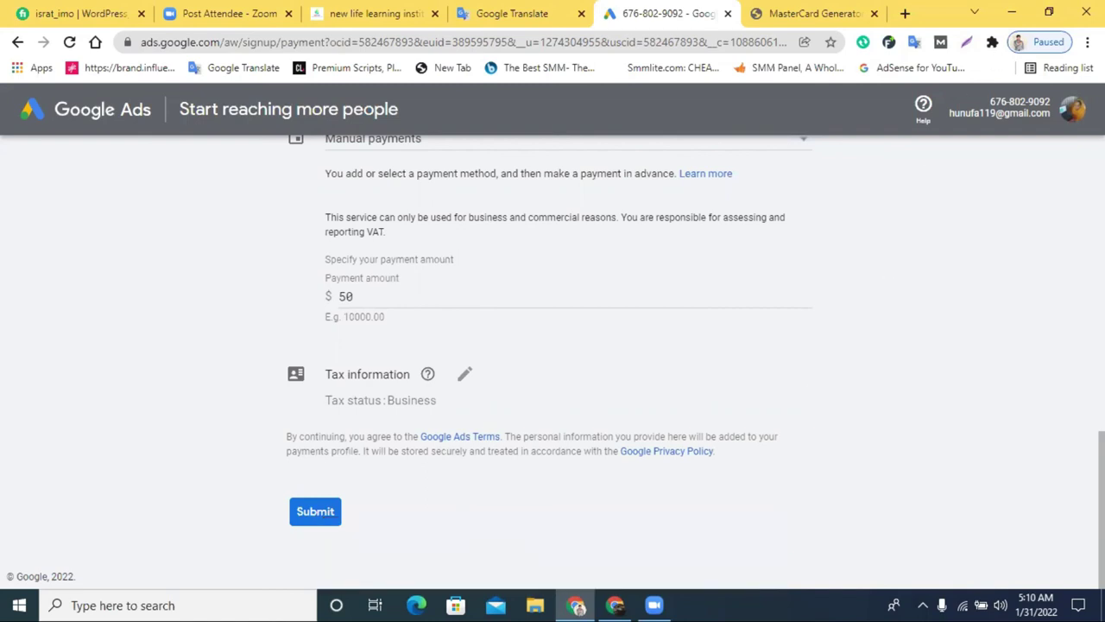
left_click(1073, 109)
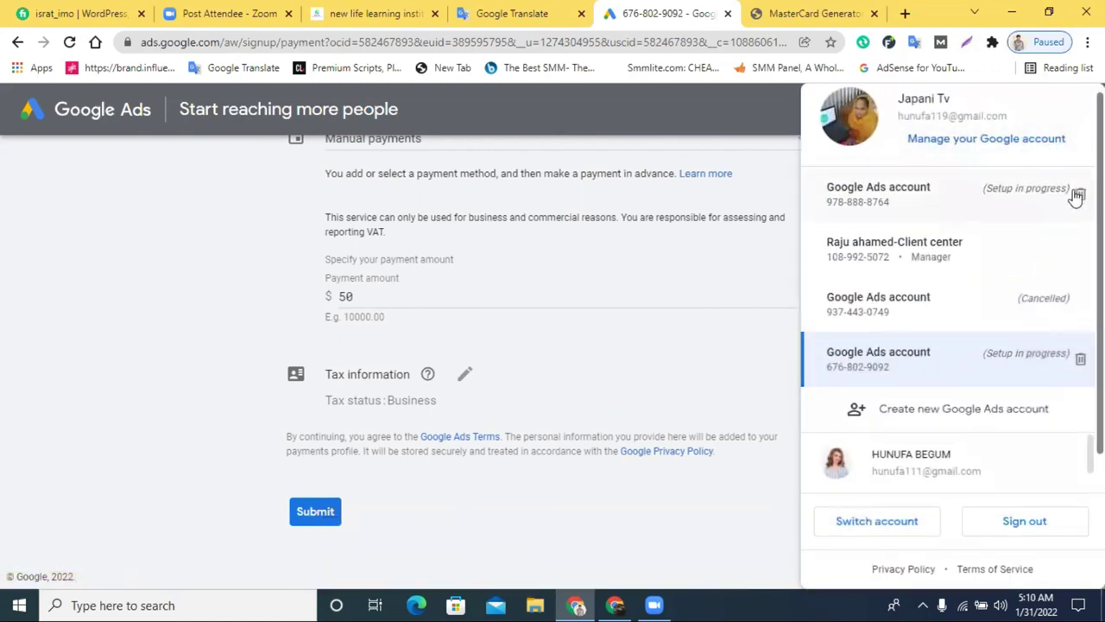
Remove both 'Setup in progress' draft accounts, then sign back in to Google Ads
left_click(1079, 194)
left_click(730, 386)
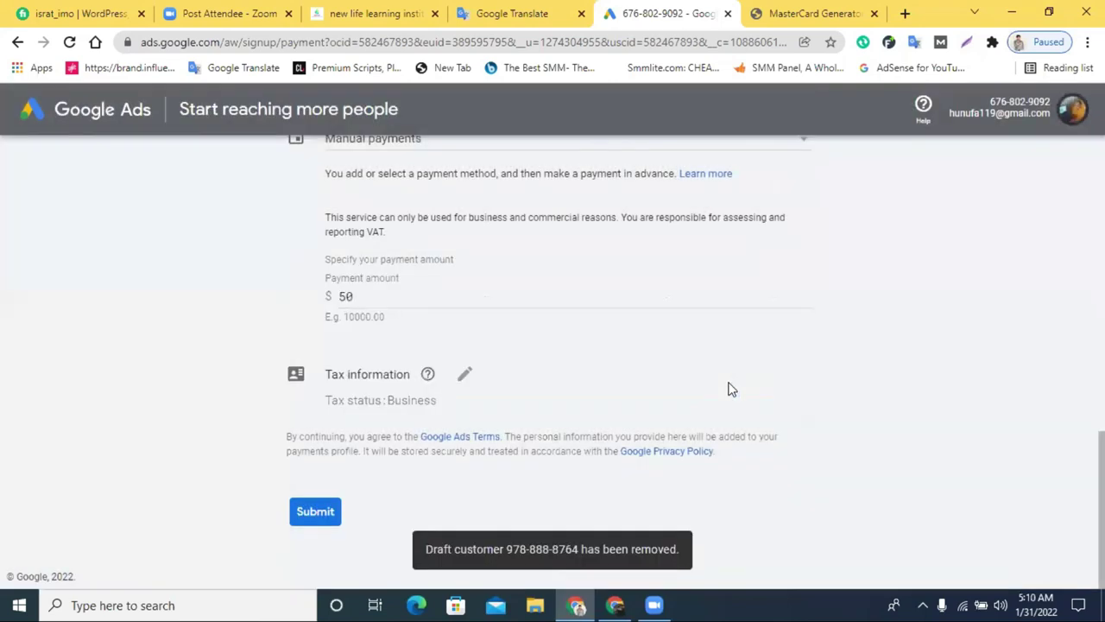
left_click(1073, 112)
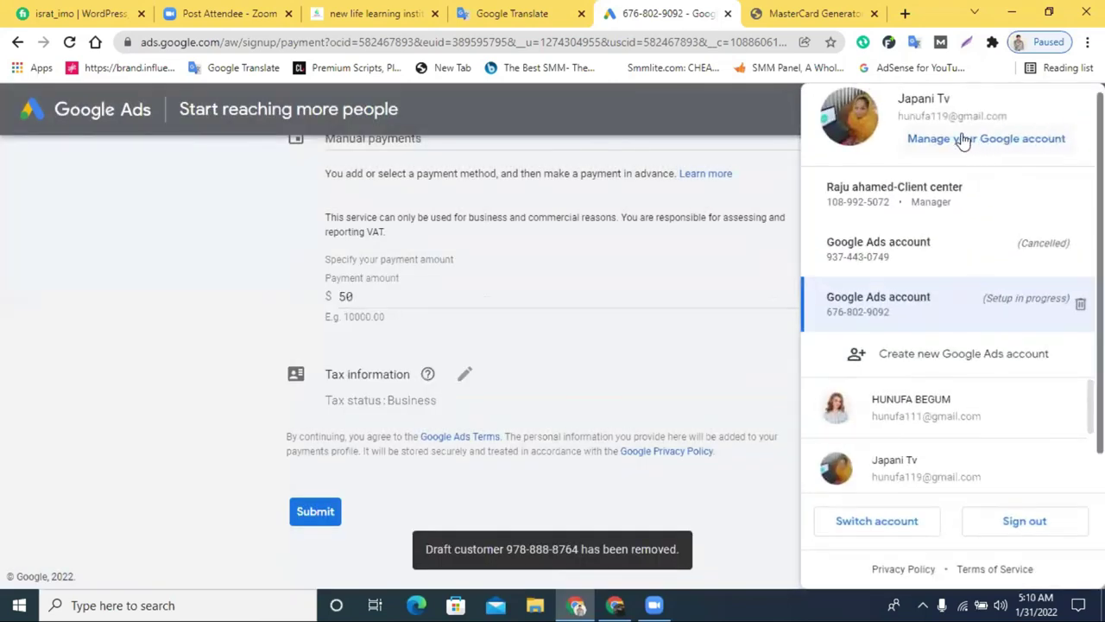
left_click(1080, 304)
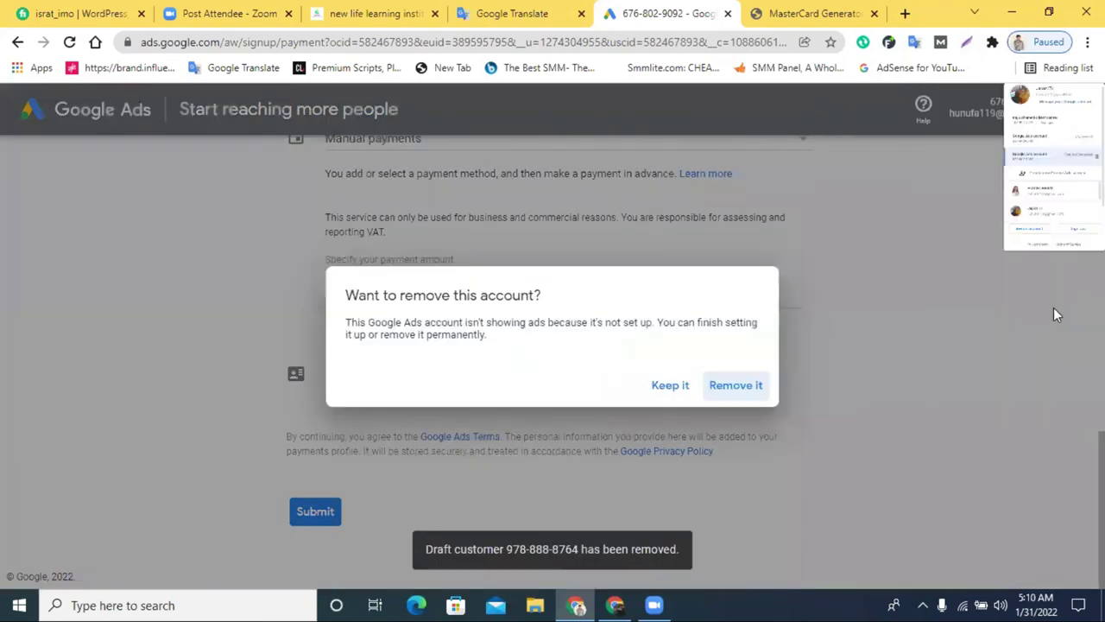
left_click(736, 385)
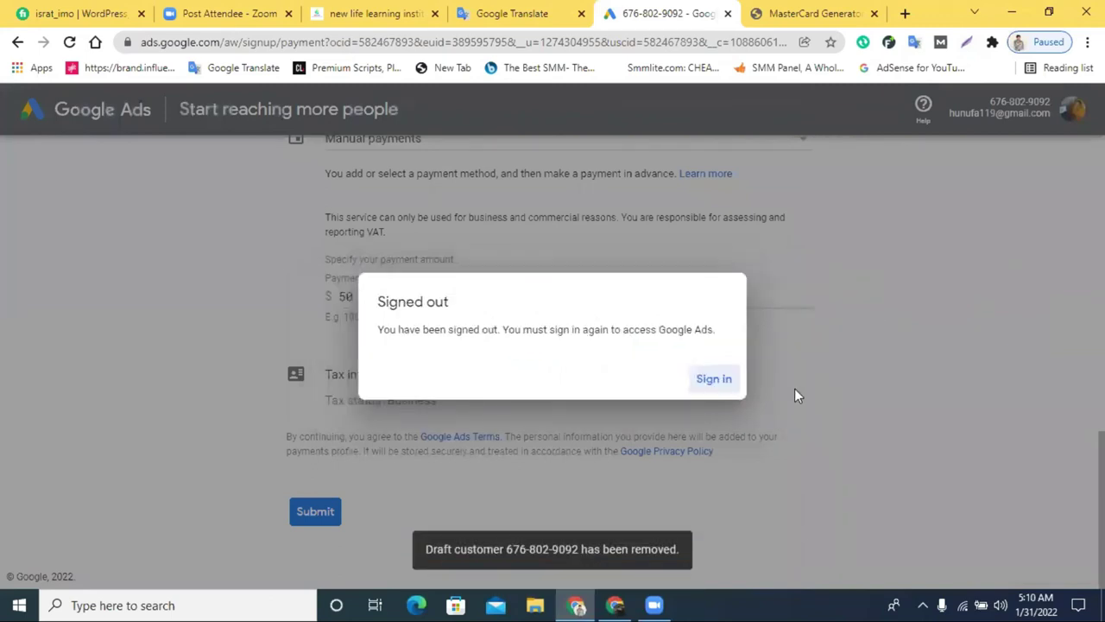
left_click(704, 378)
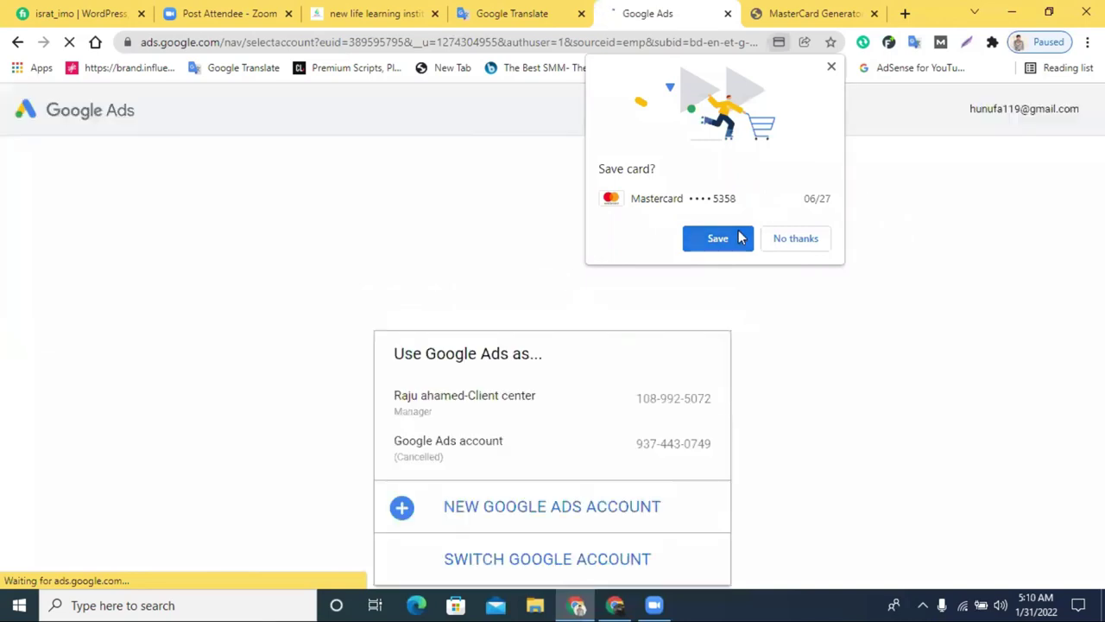
Save the Mastercard in Chrome, switch Google profile, and open the cancelled Ads account
left_click(717, 238)
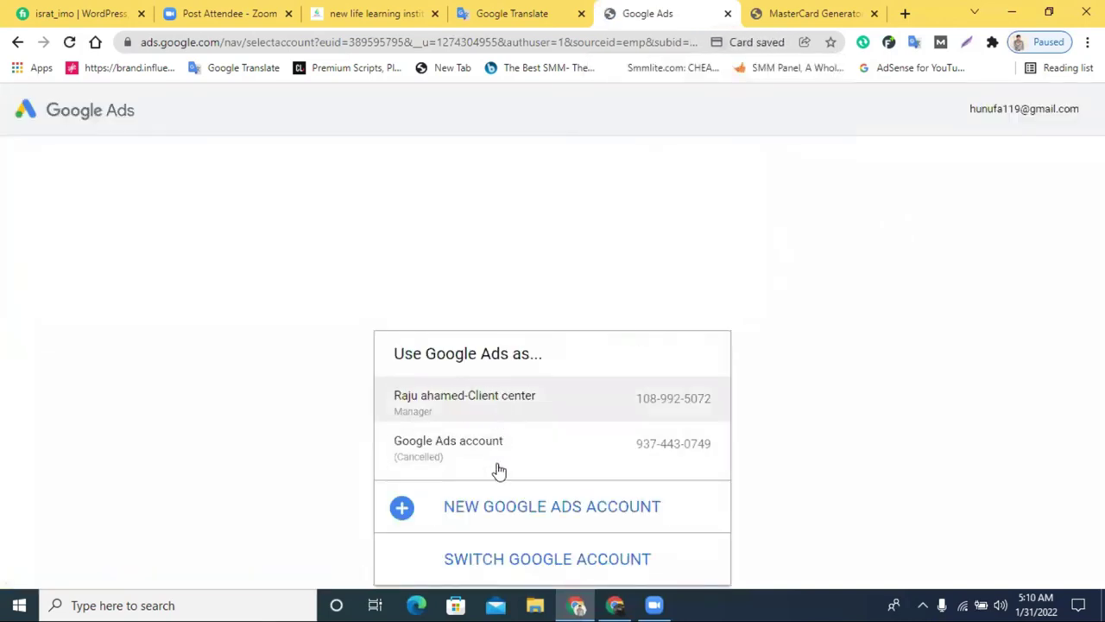
left_click(538, 566)
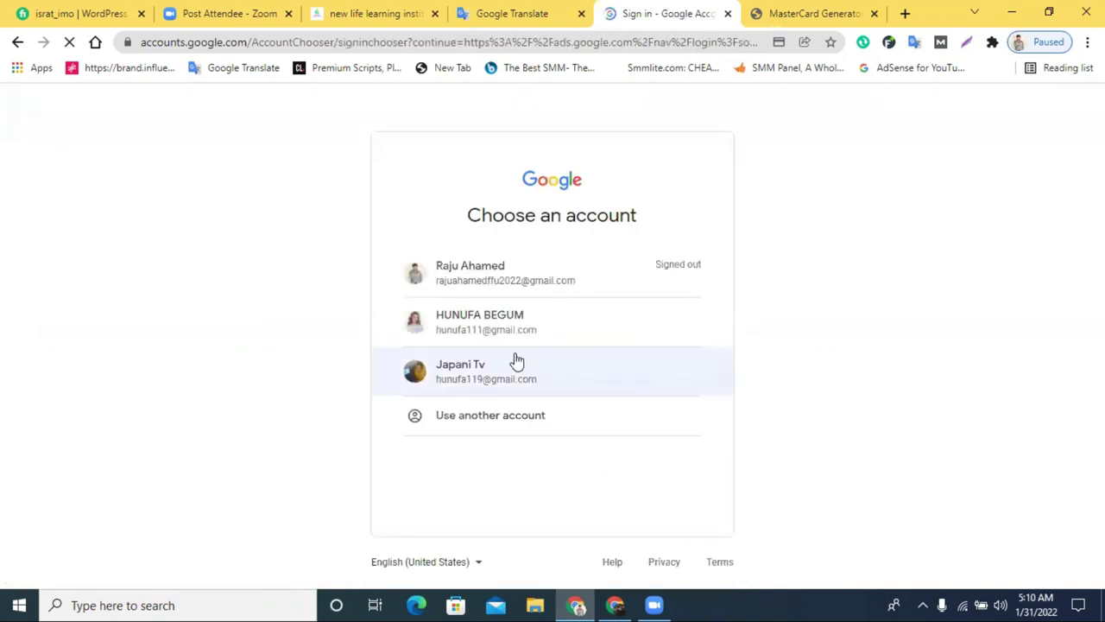
left_click(517, 360)
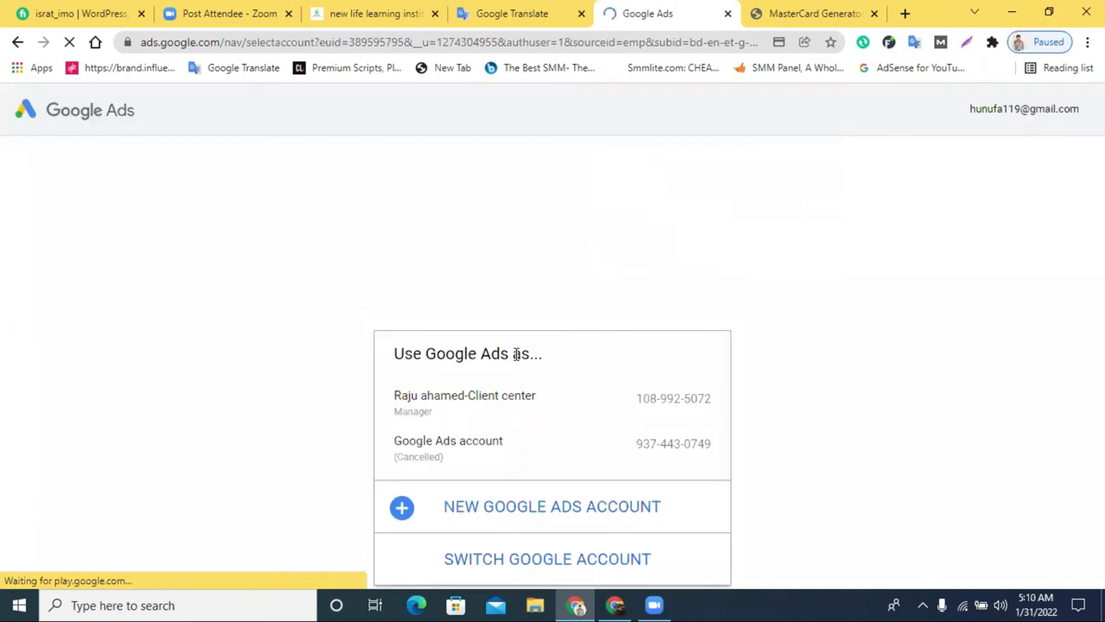
left_click(546, 440)
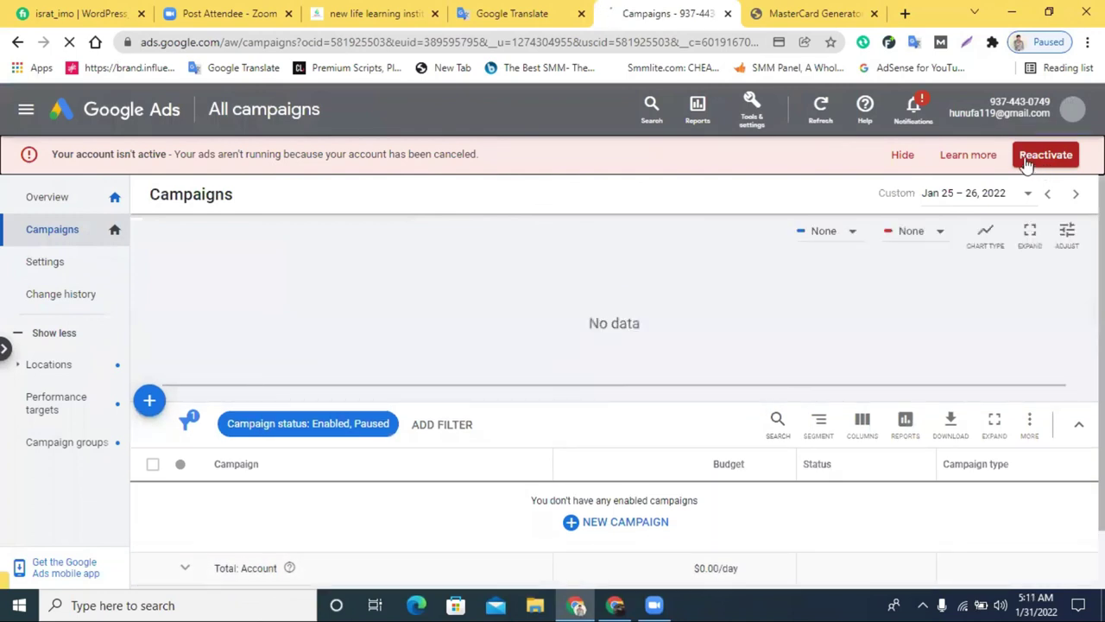
left_click(1026, 164)
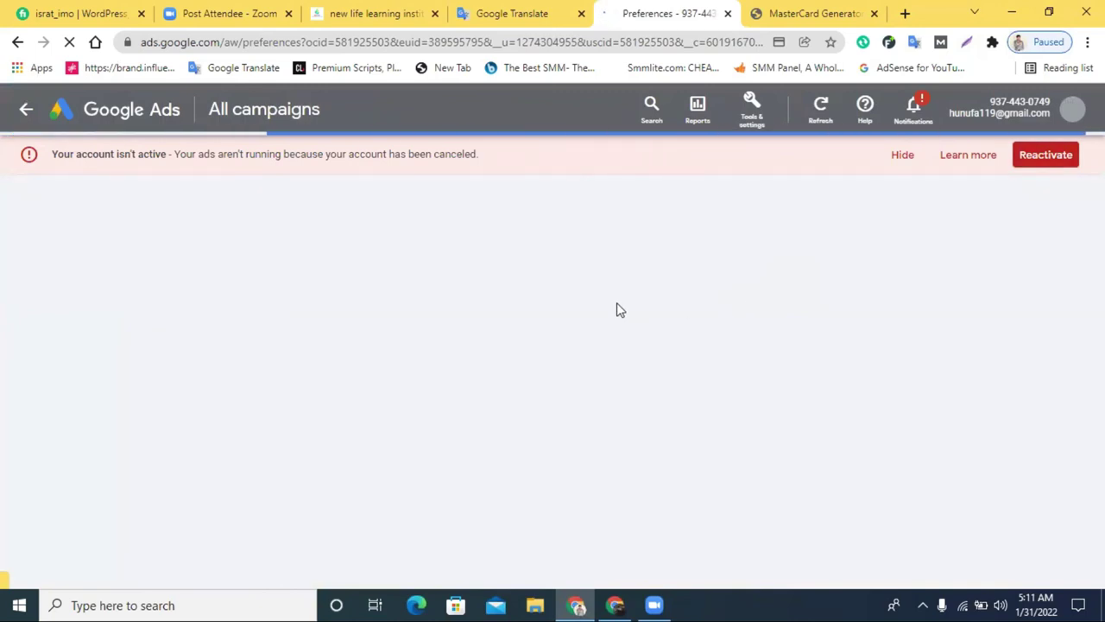
left_click(19, 114)
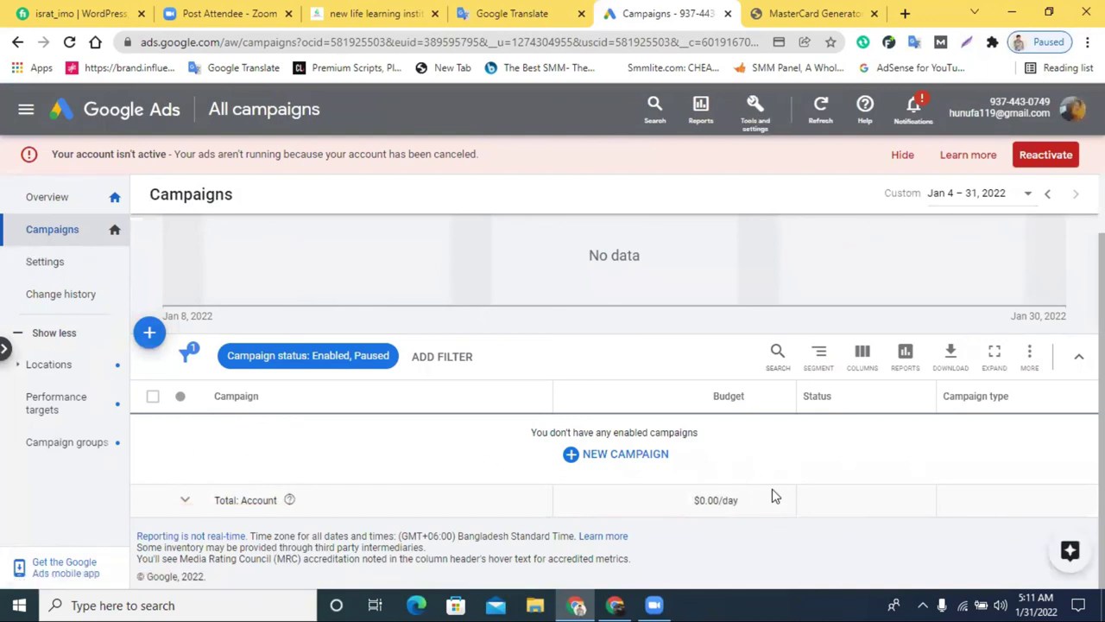
scroll(482, 502, "up", 1)
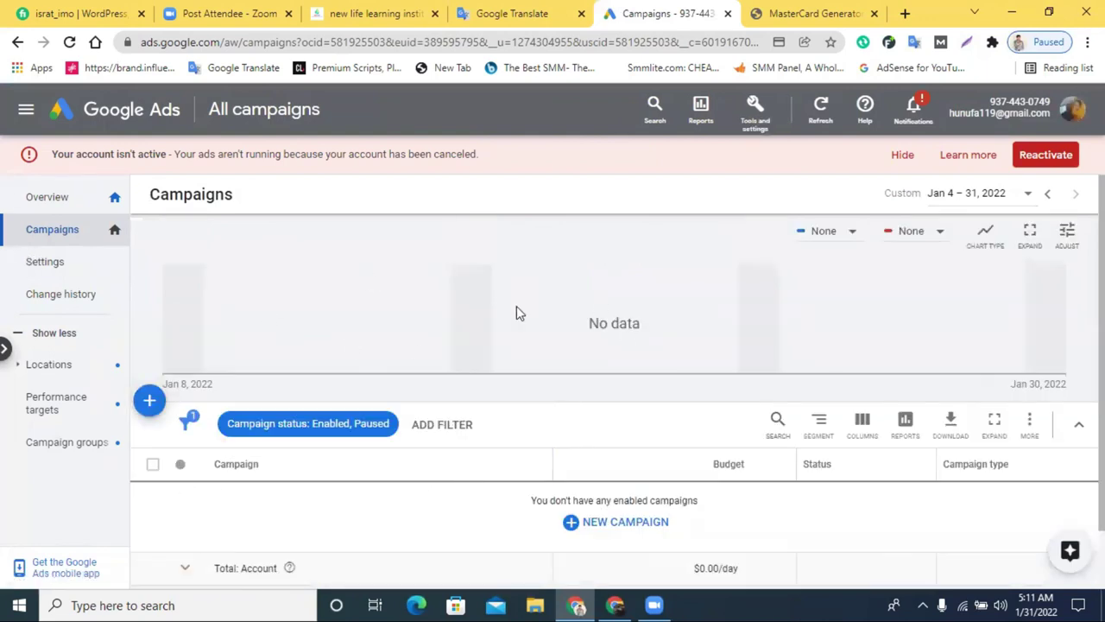